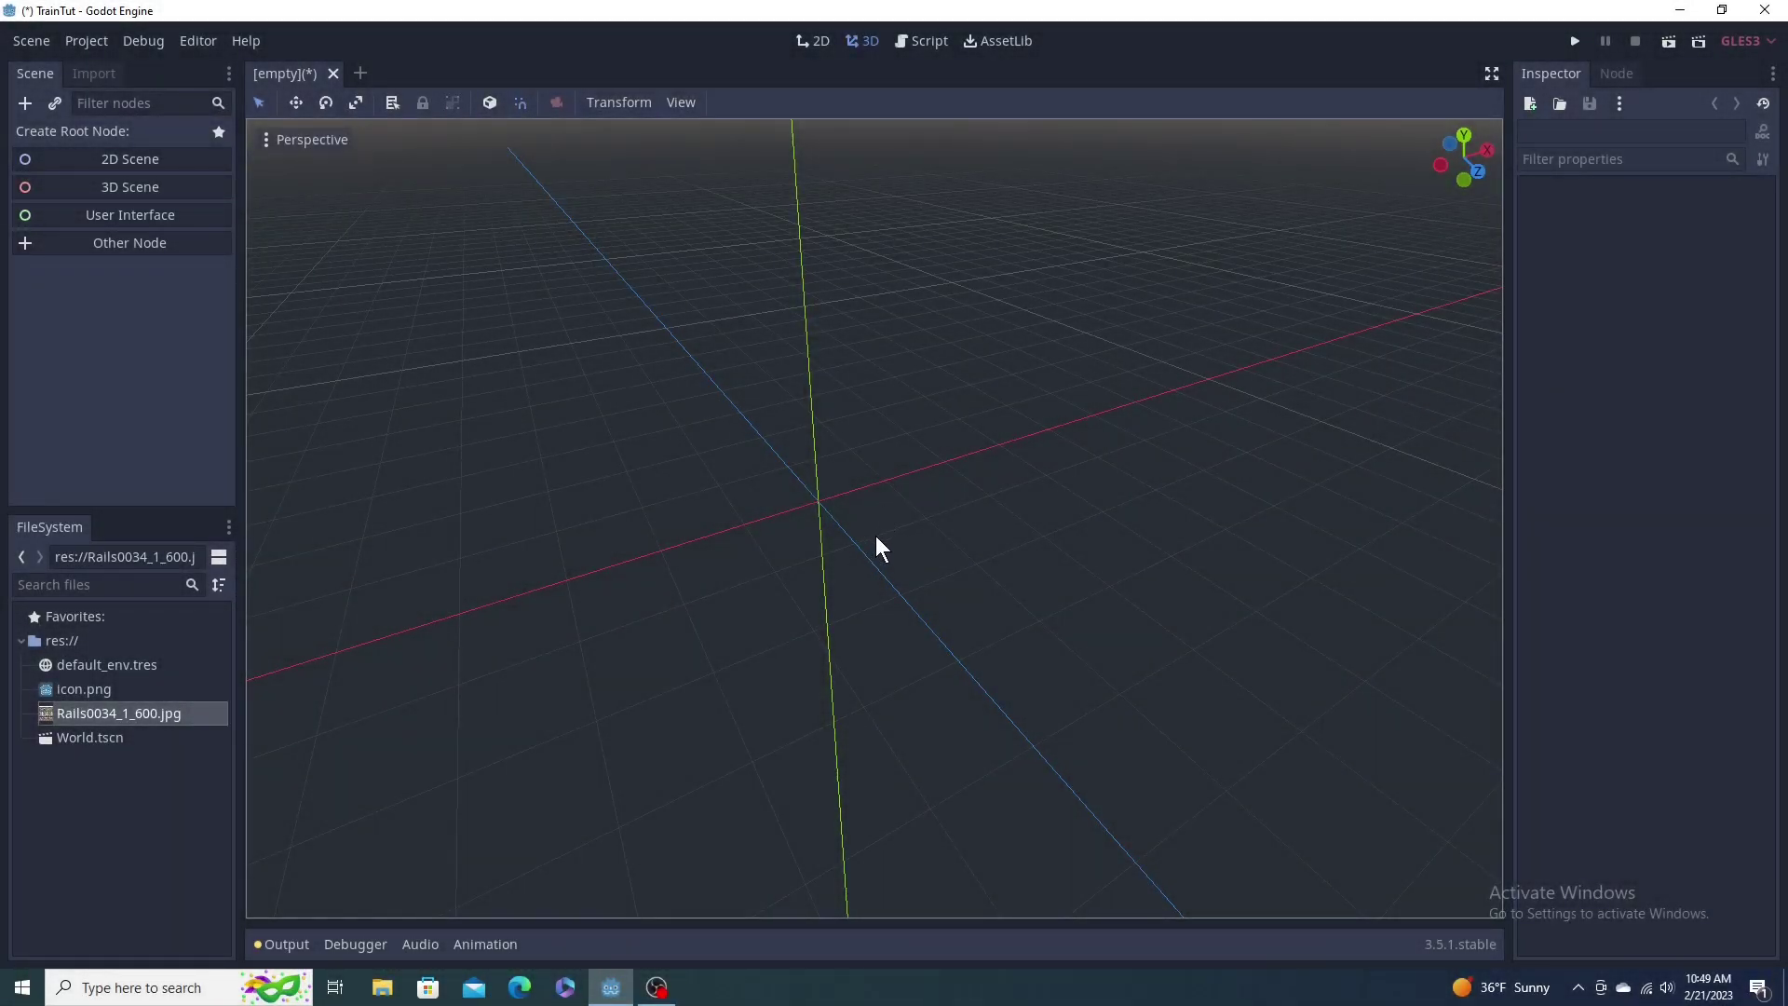
Step: Create a 3D Scene with a Spatial root and rename that root node to World
{"action": "left_click", "coordinate": [162, 186]}
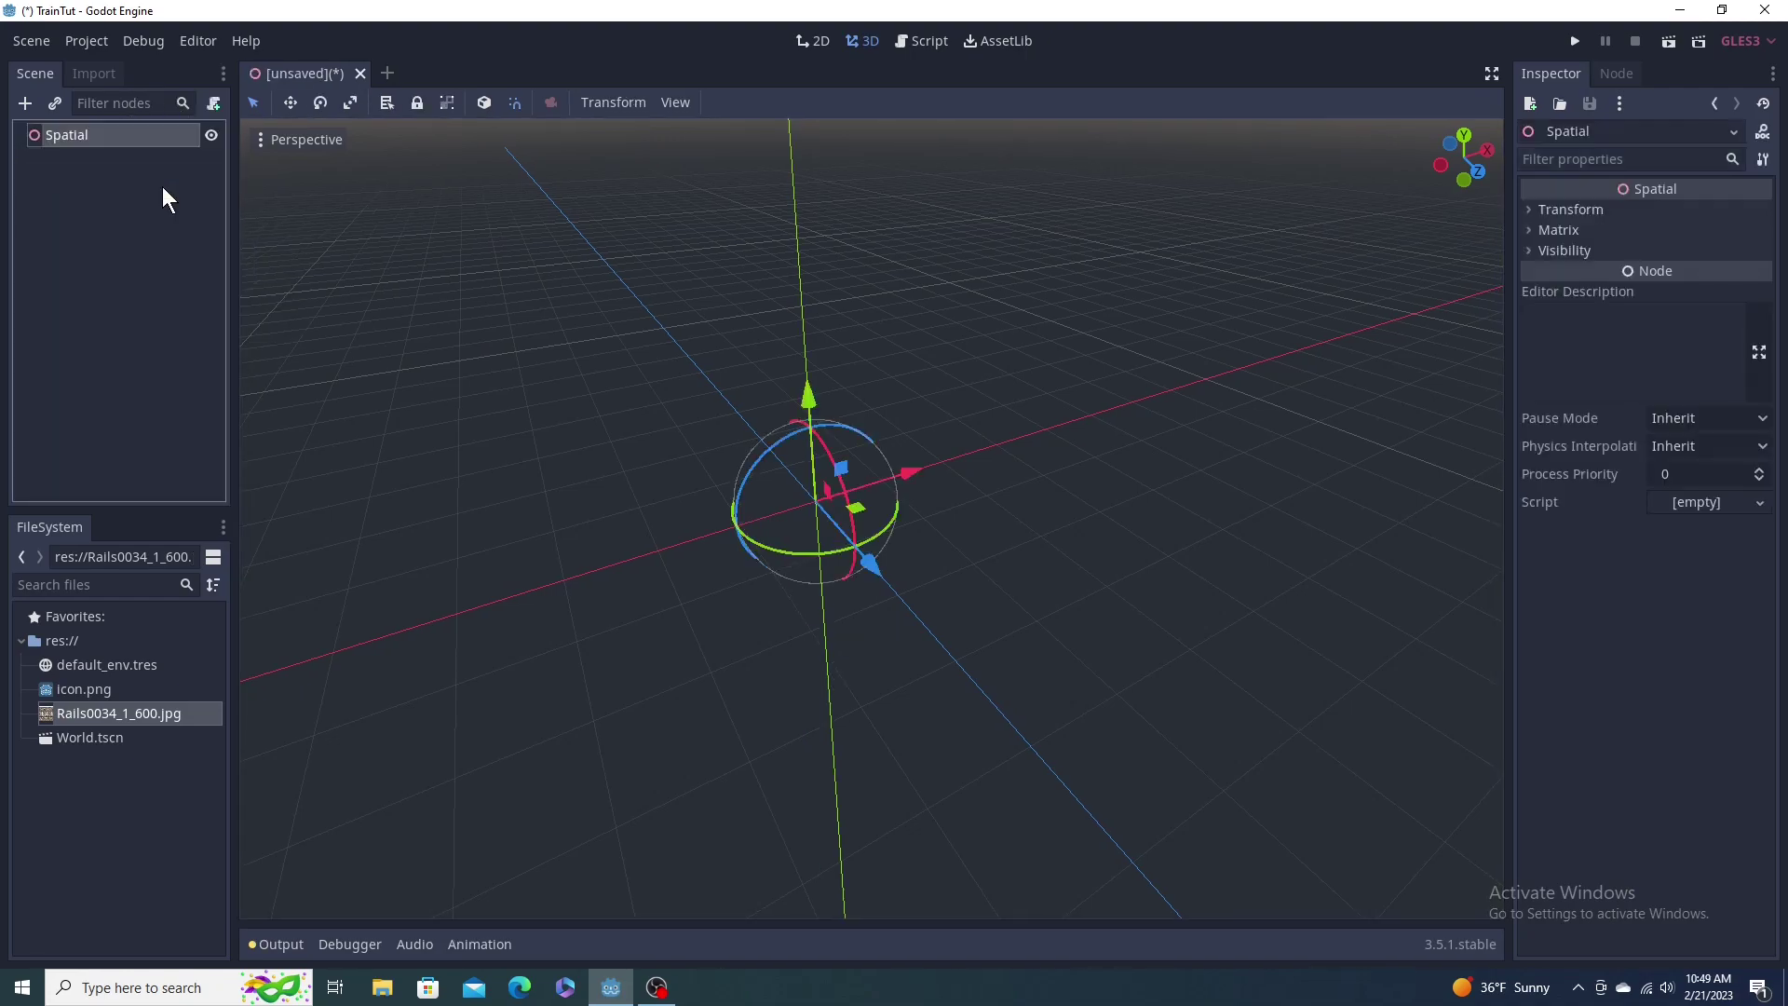
{"action": "double_click", "coordinate": [56, 134]}
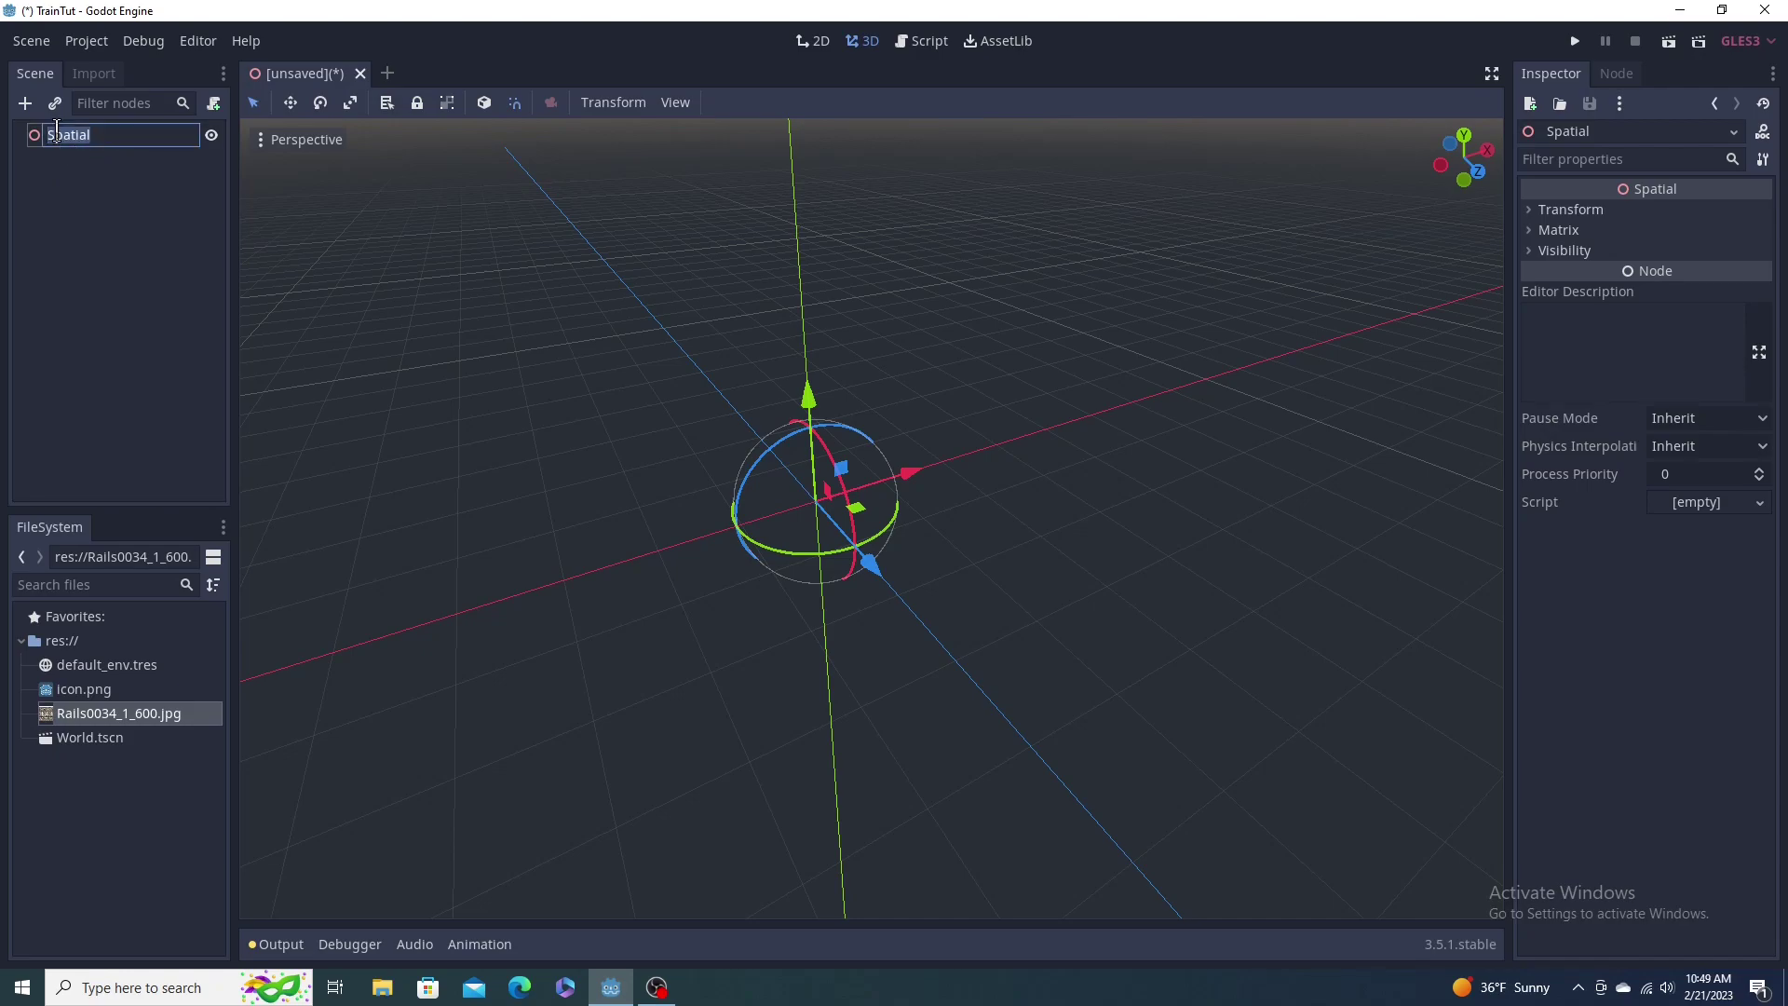
{"action": "type", "text": "World"}
{"action": "key", "text": "Return"}
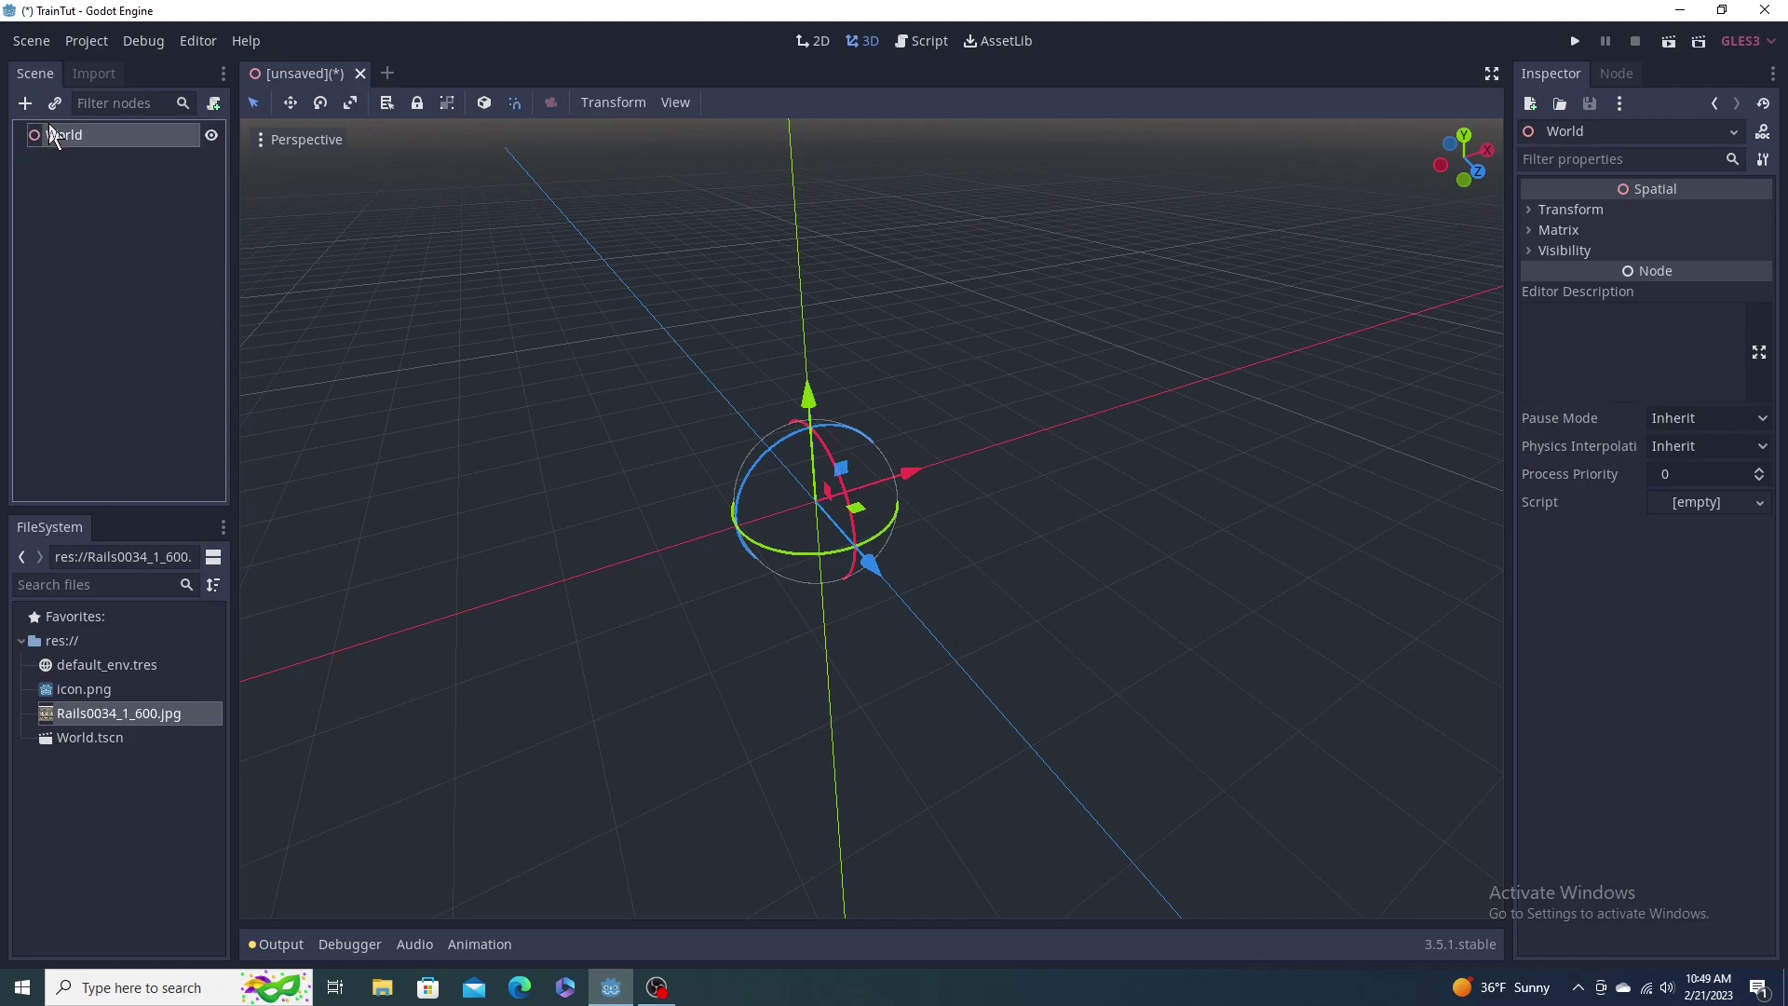
Step: Add a MeshInstance child under World, found by searching 'MeshI'
{"action": "right_click", "coordinate": [53, 126]}
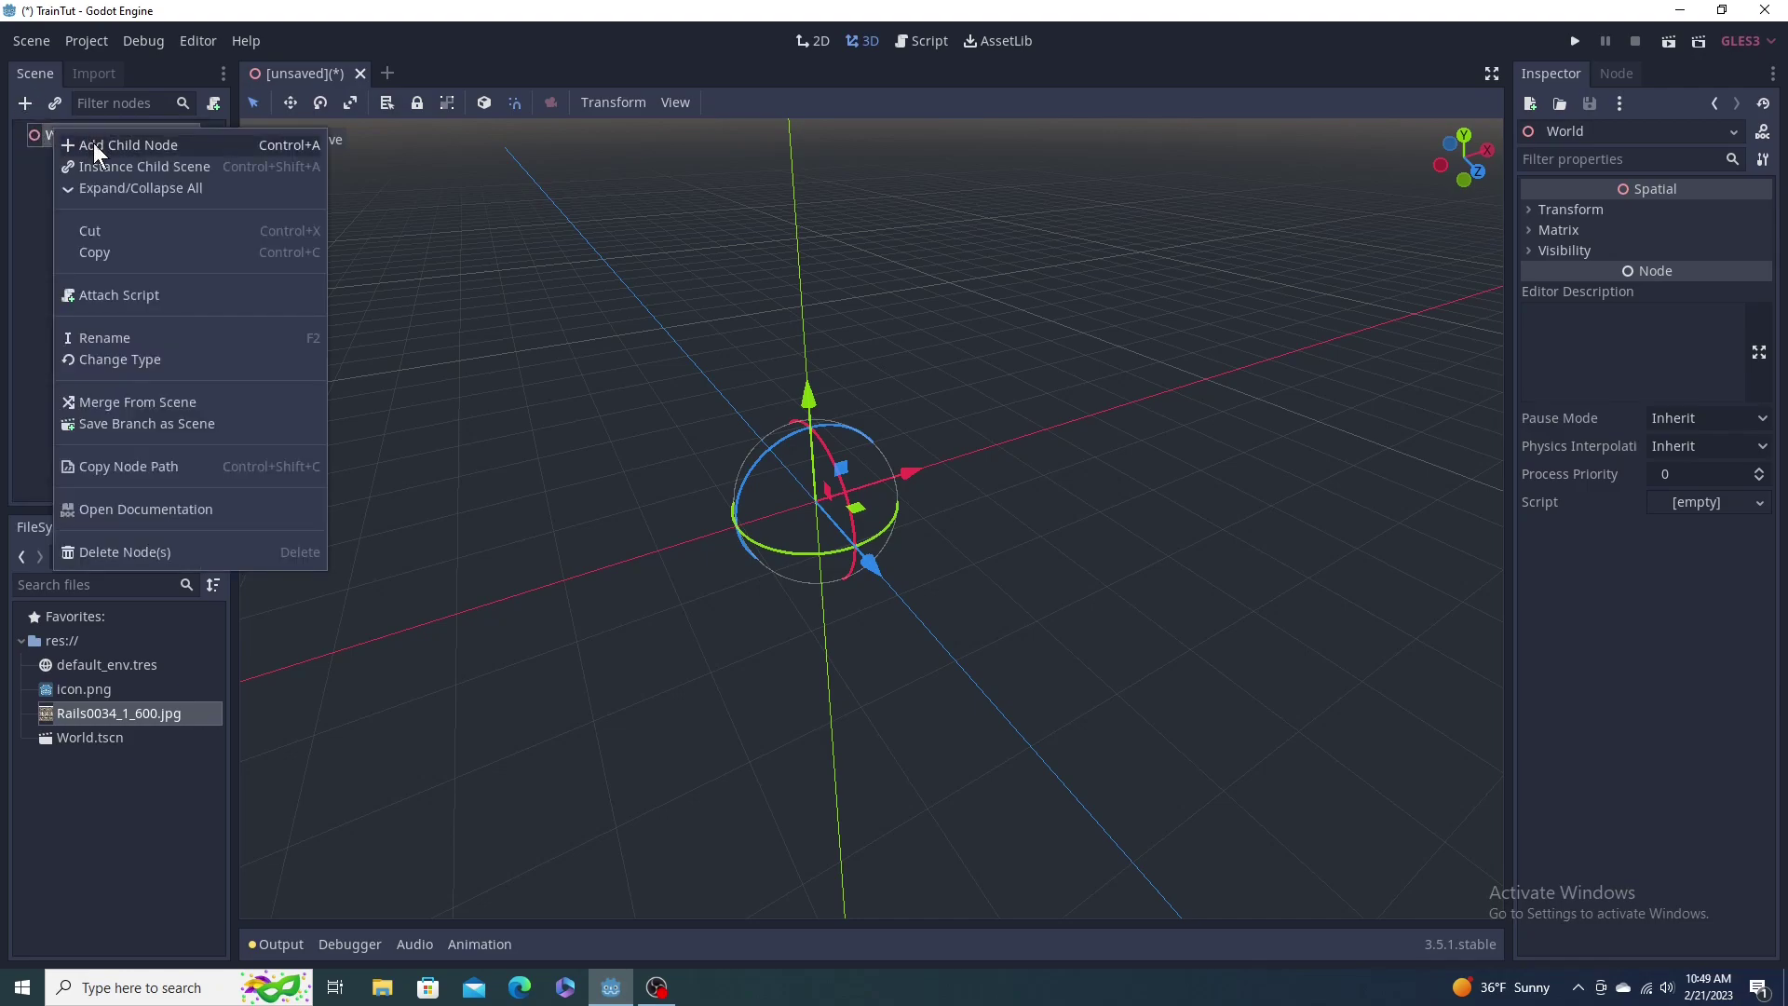
{"action": "left_click", "coordinate": [94, 147]}
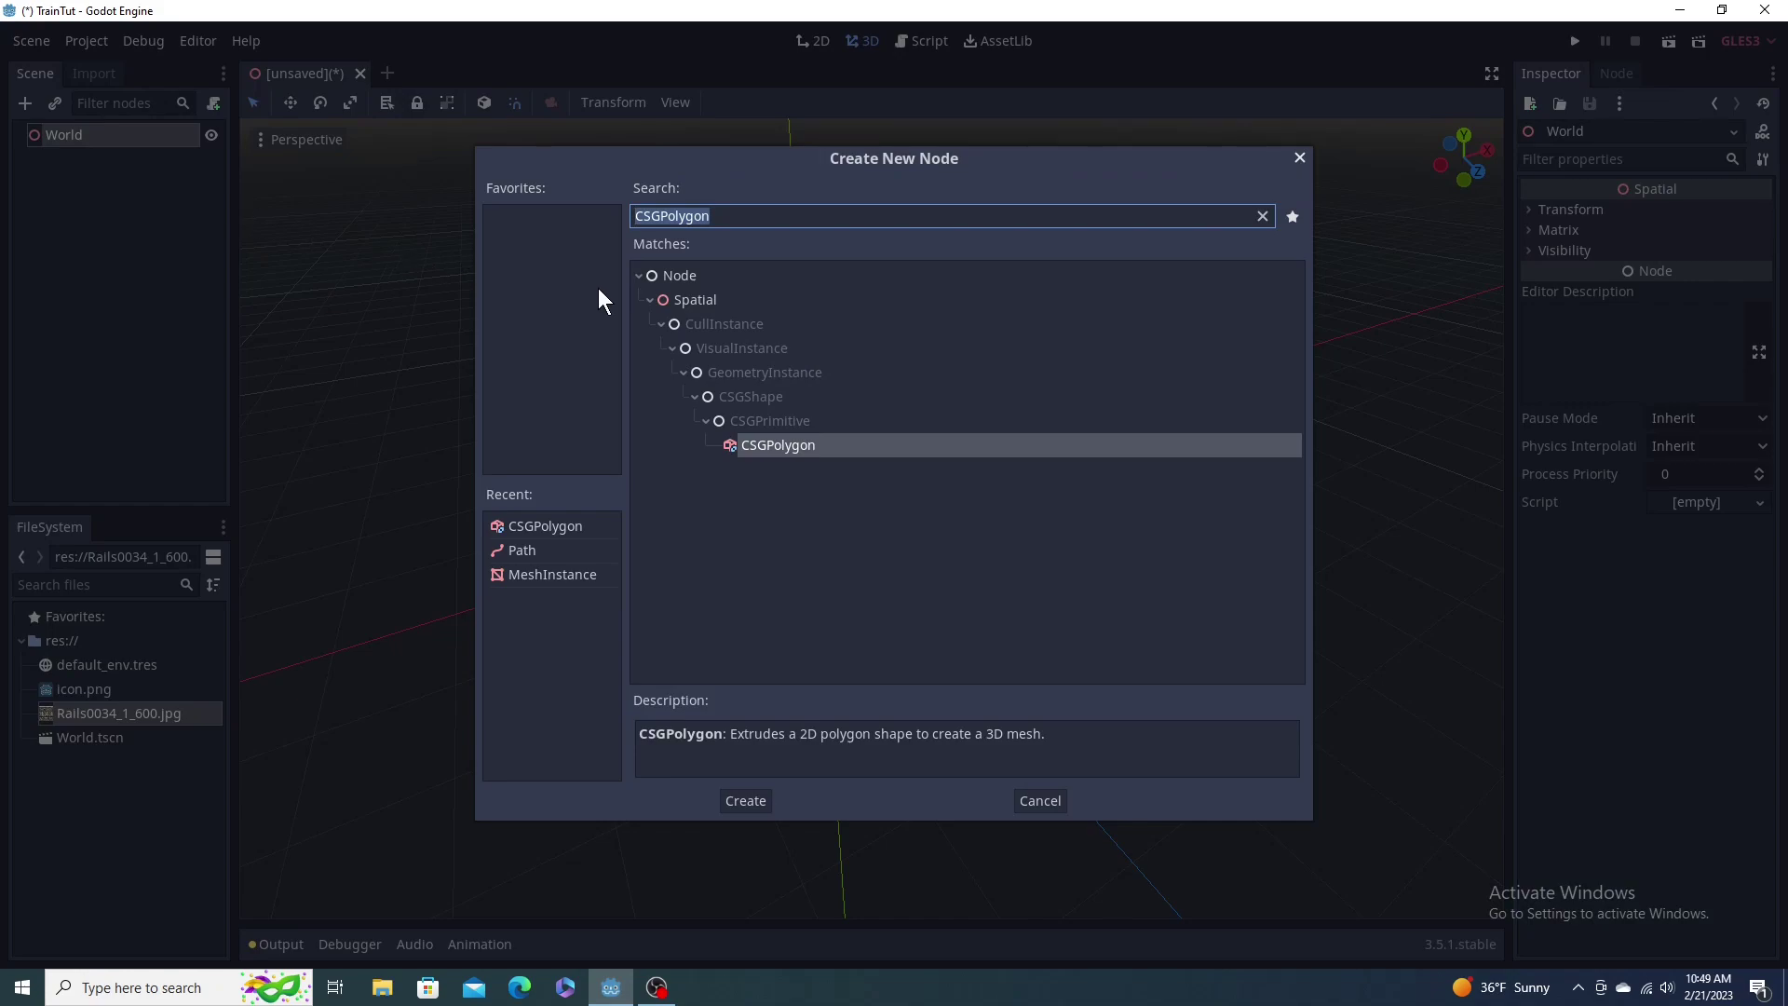
{"action": "type", "text": "Mes"}
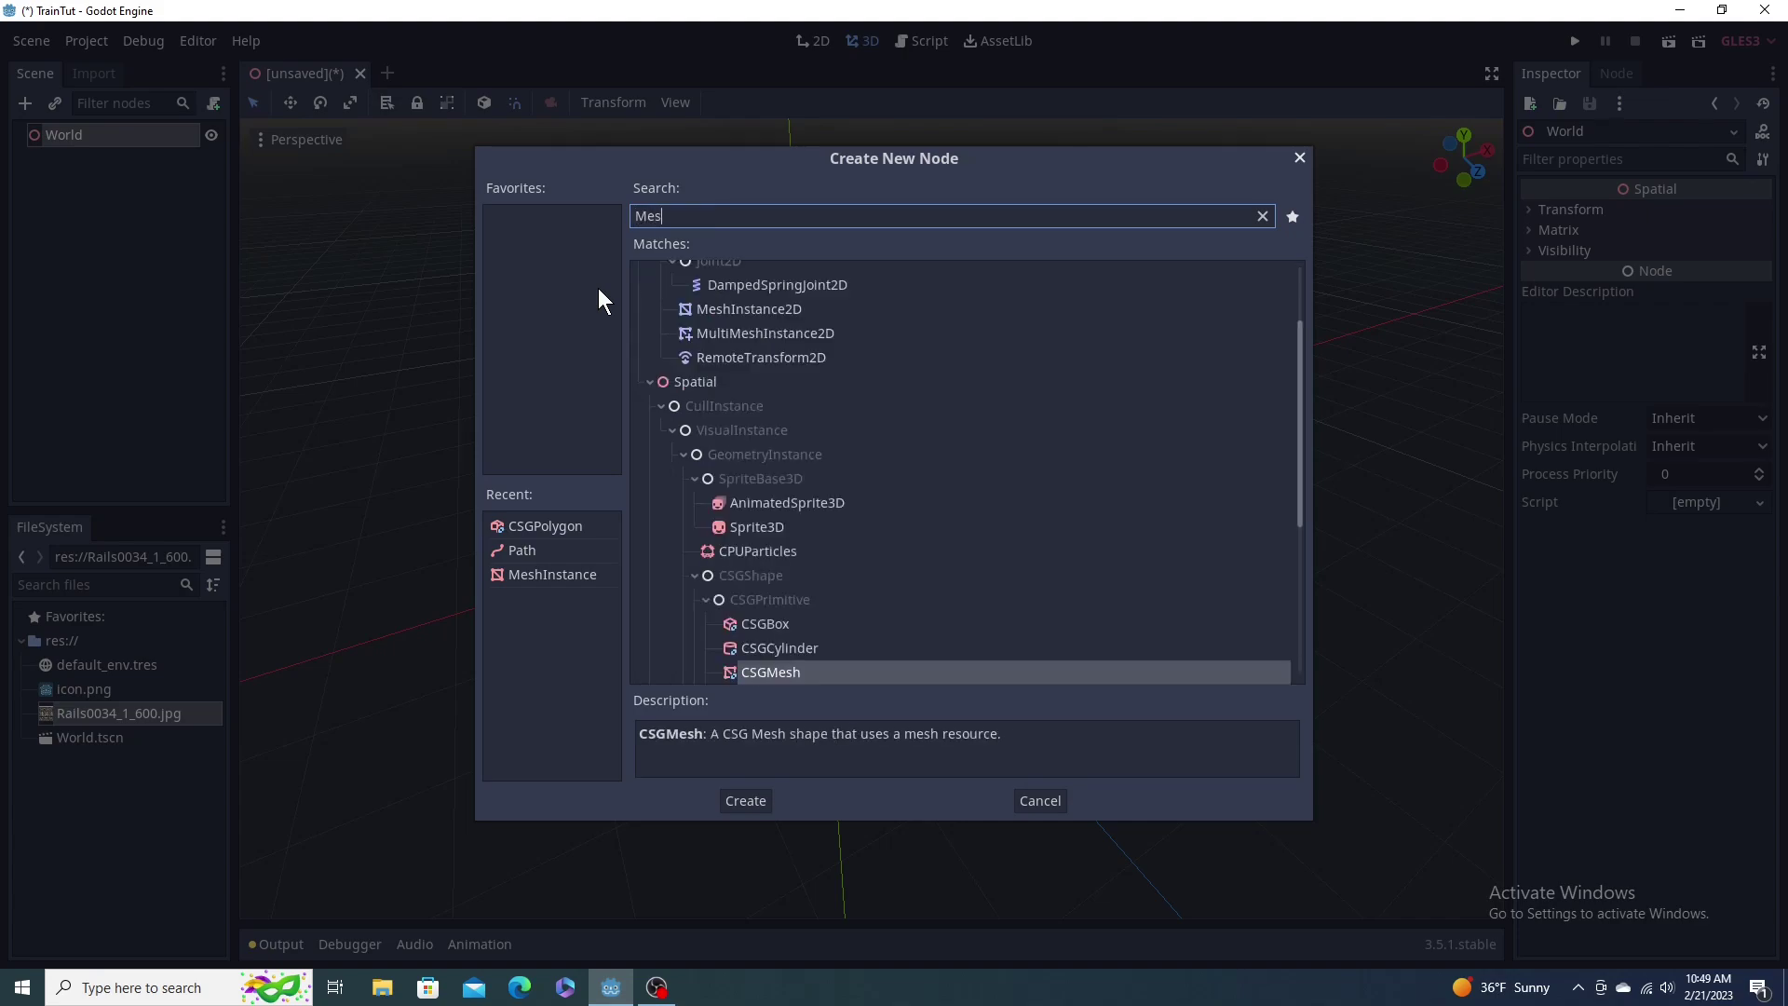
{"action": "type", "text": "hI"}
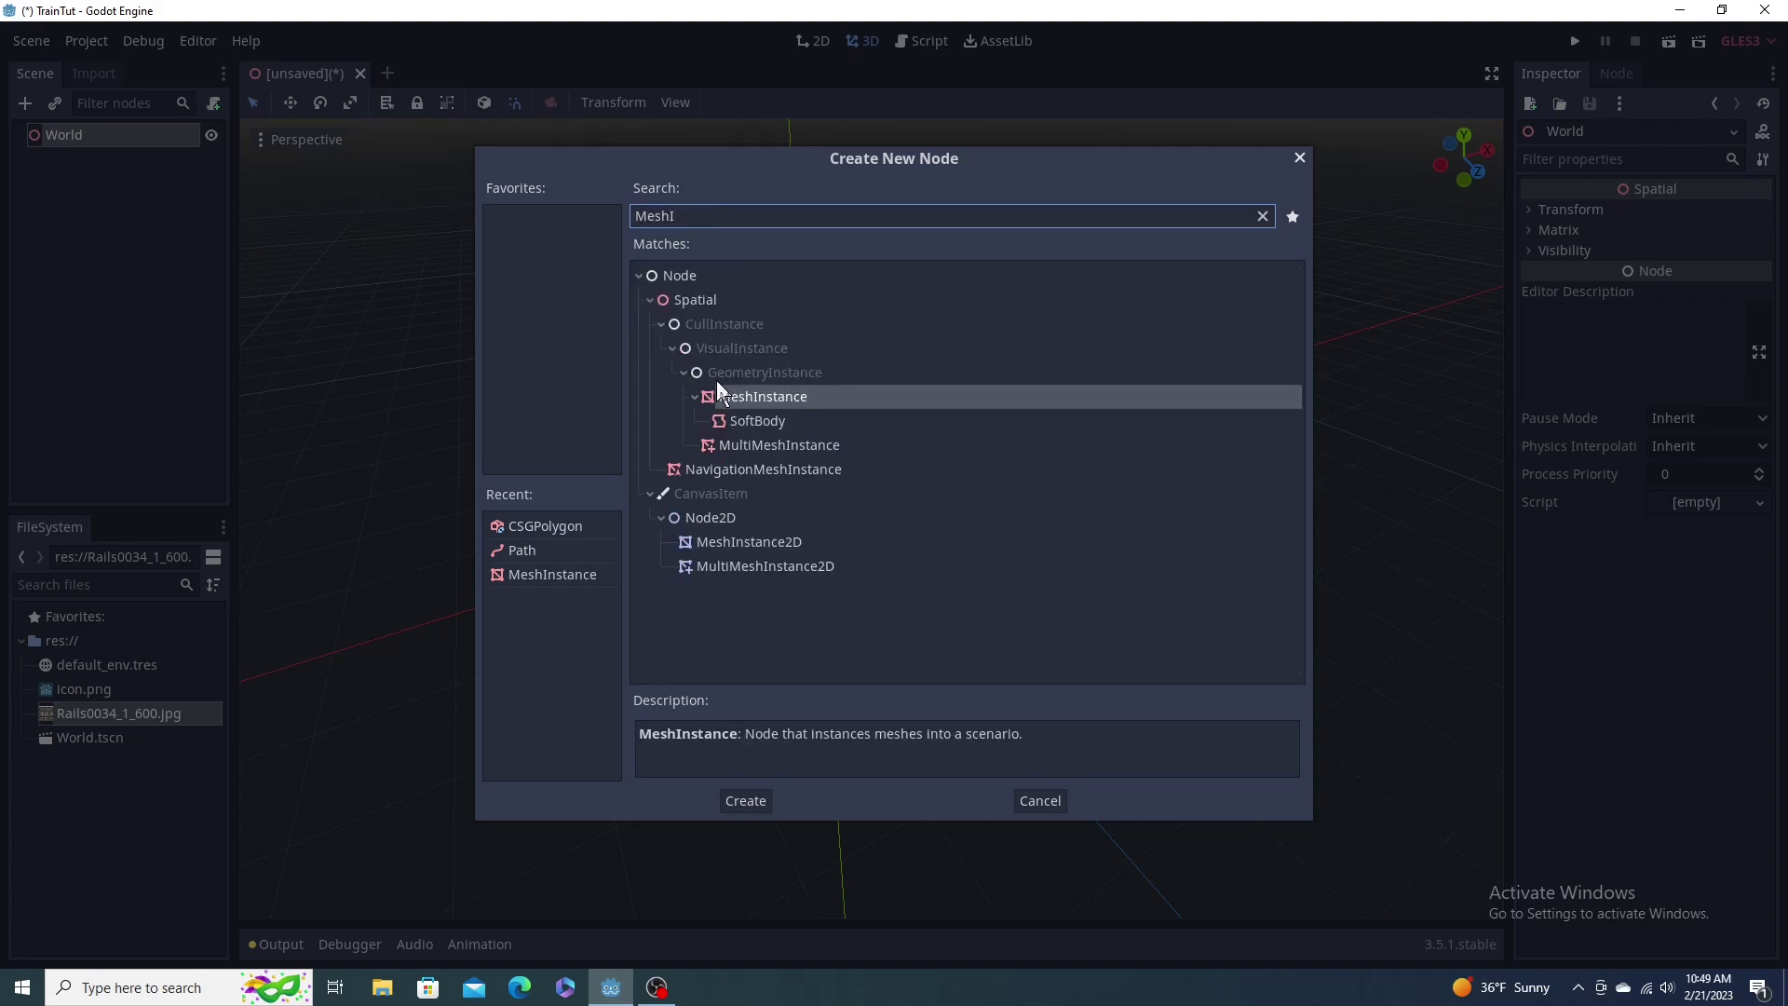
{"action": "double_click", "coordinate": [747, 399]}
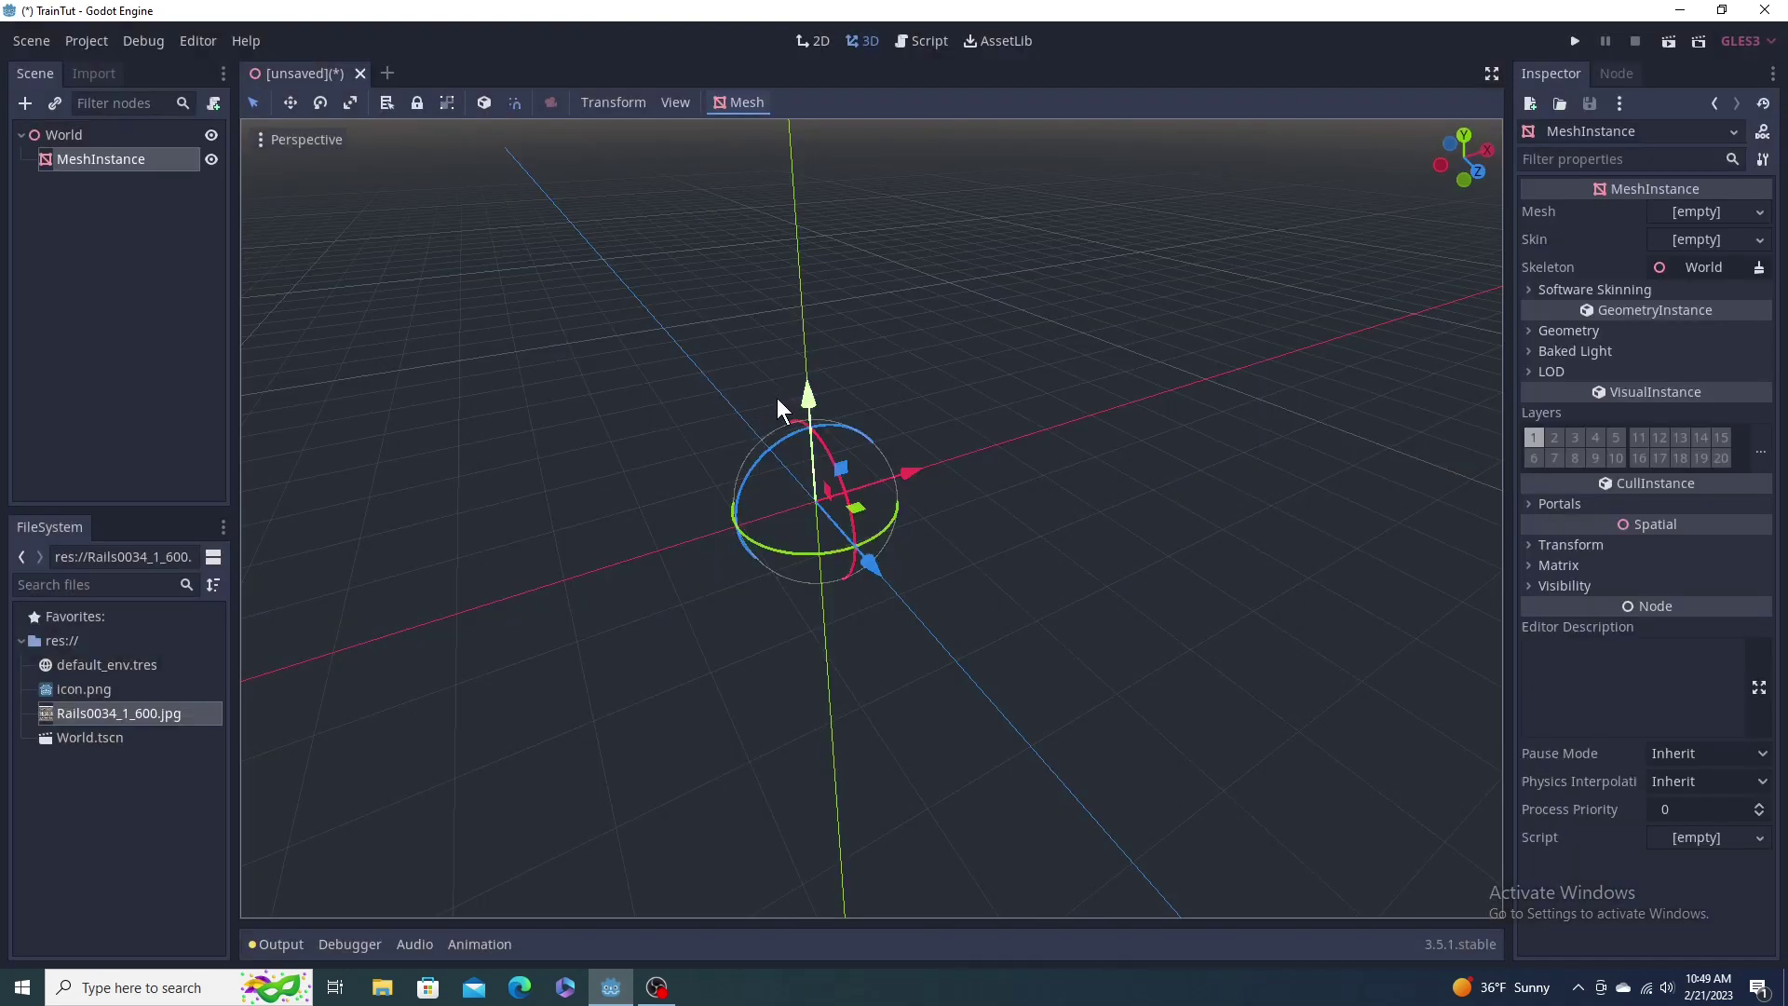
Step: Give the MeshInstance a new PlaneMesh and set its Transform scale to 20, 1, 20
{"action": "left_click", "coordinate": [1680, 211]}
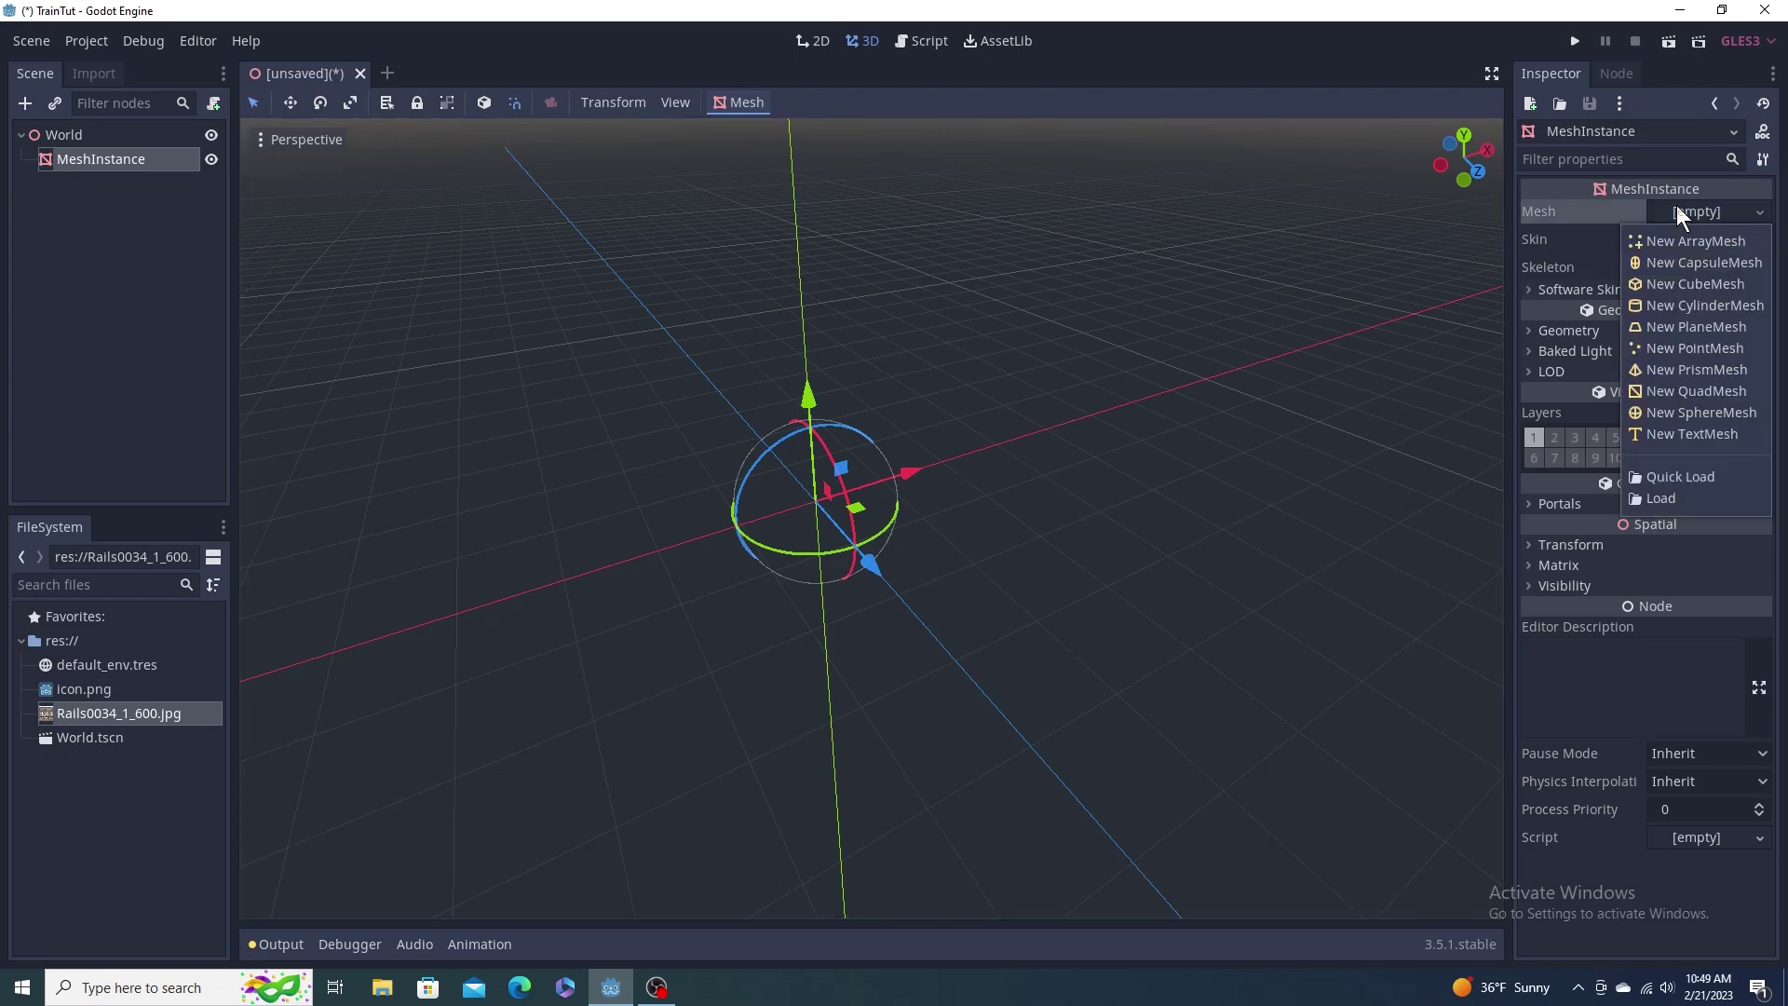
{"action": "left_click", "coordinate": [1667, 326]}
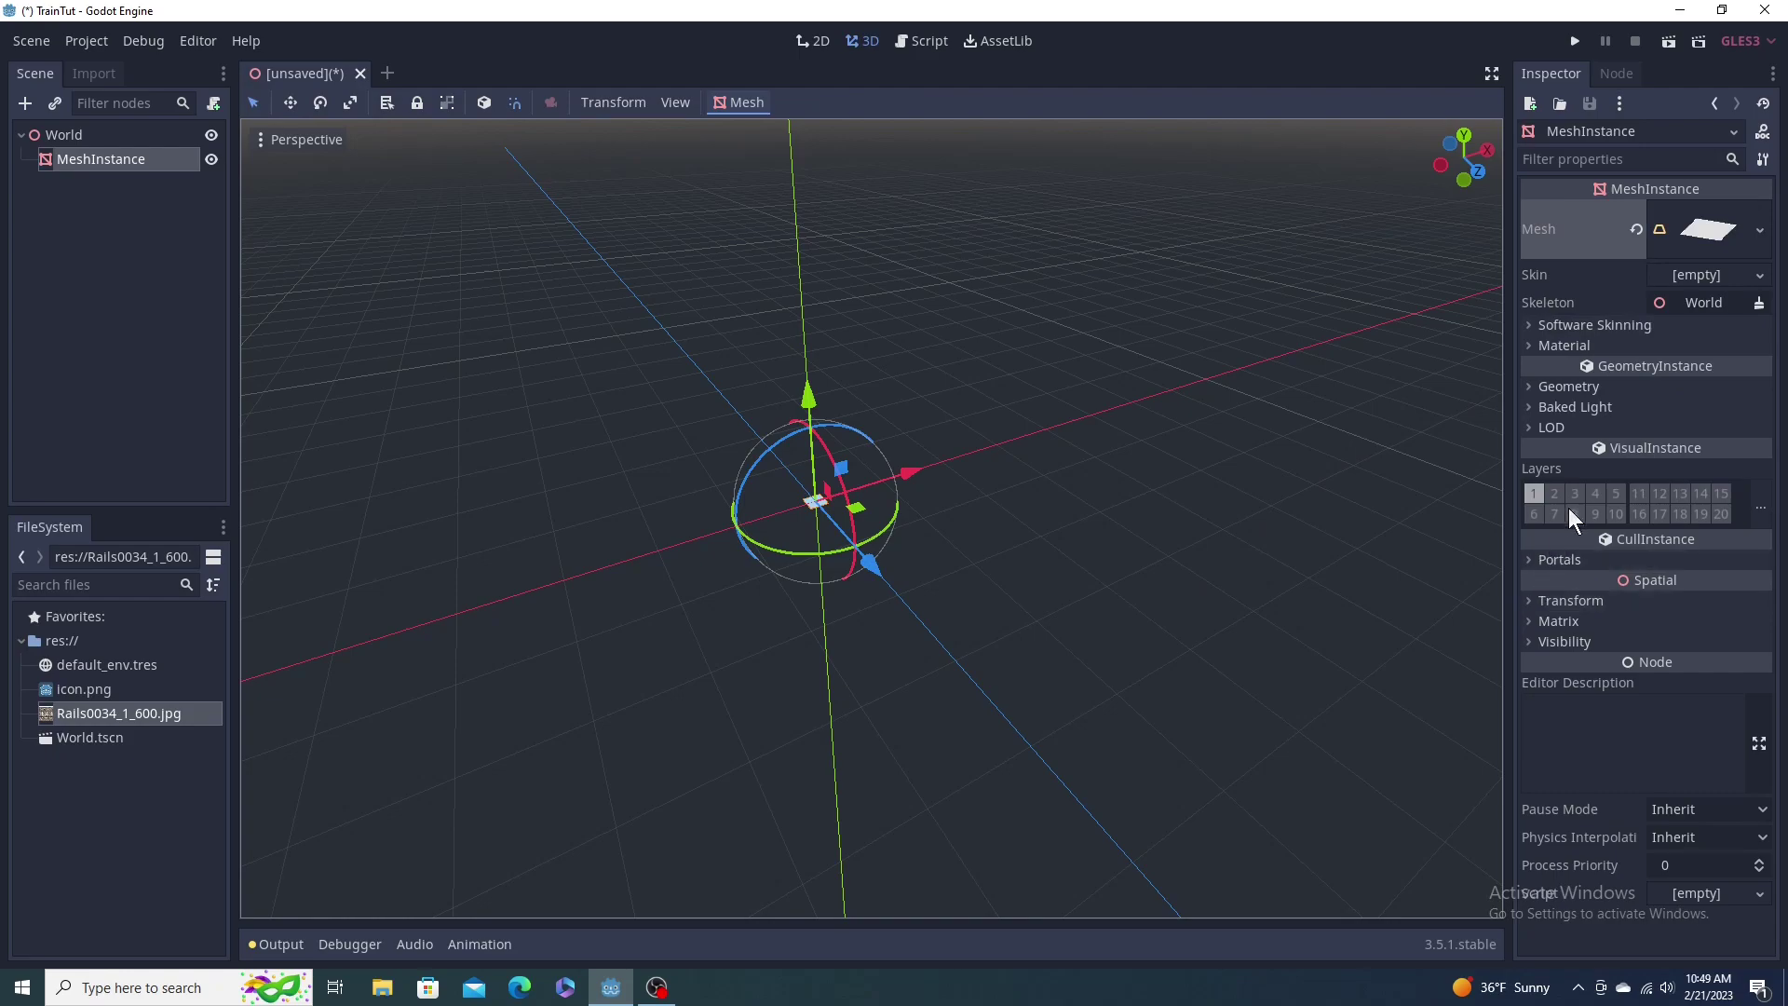
{"action": "left_click", "coordinate": [1570, 602]}
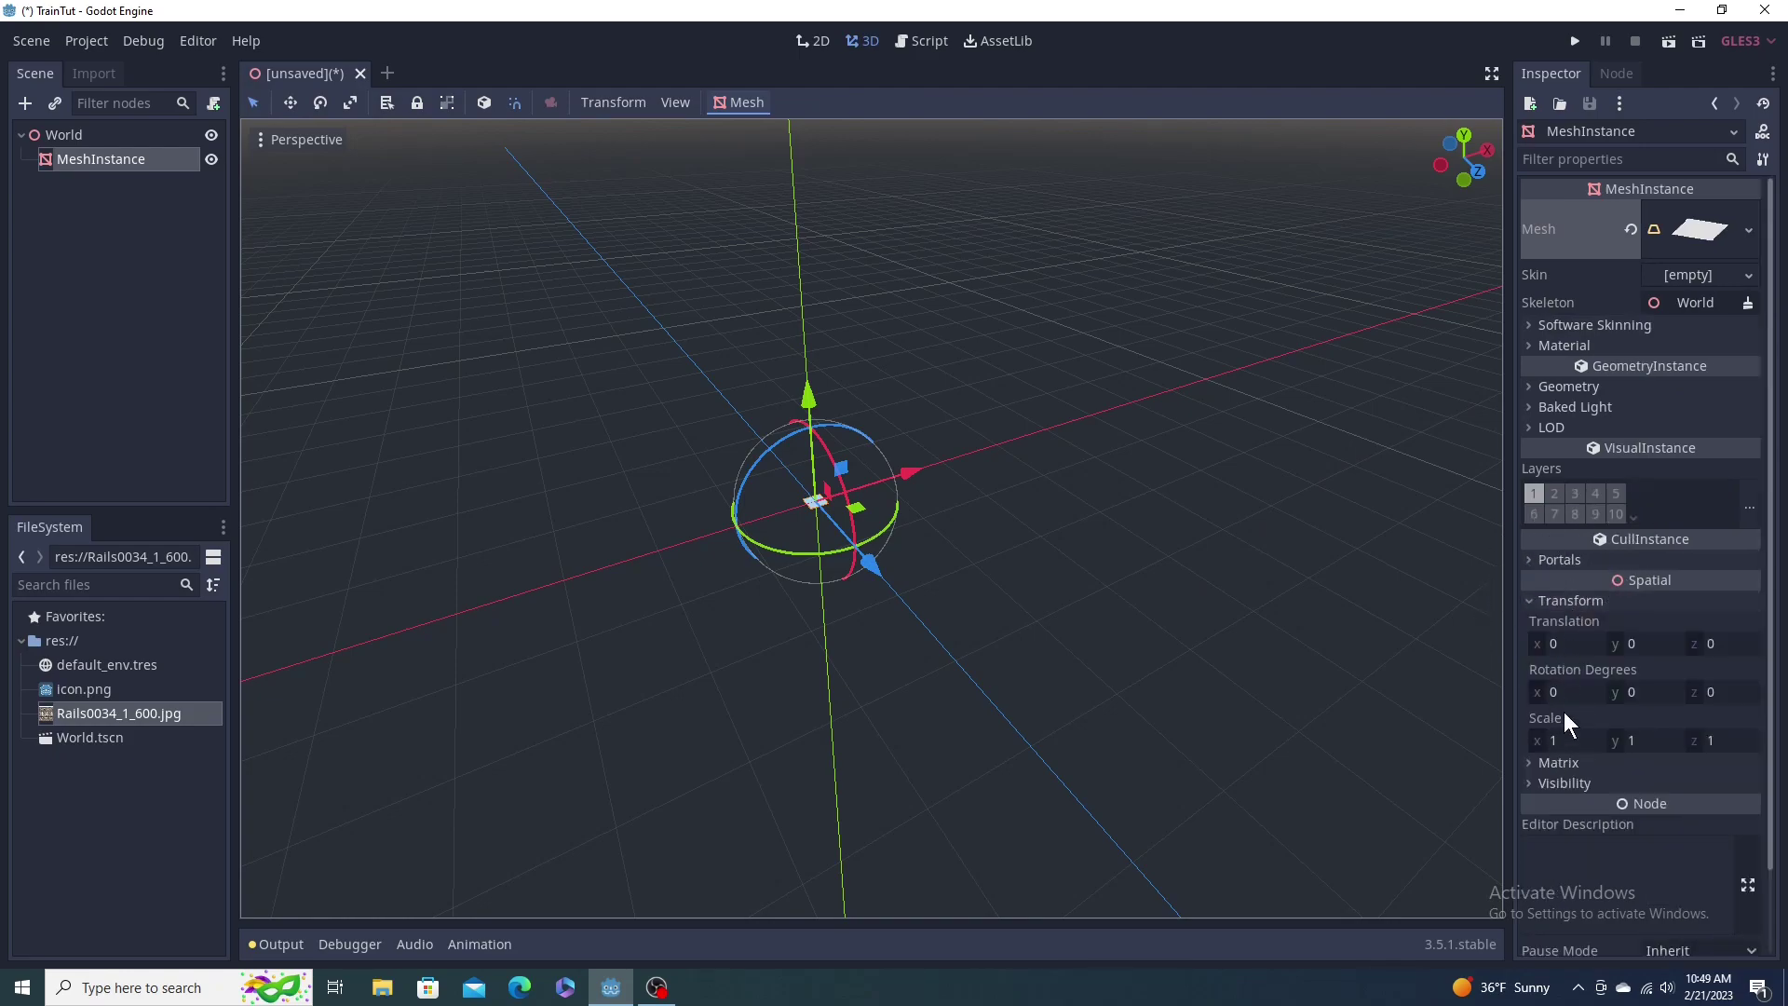
{"action": "left_click", "coordinate": [1562, 738]}
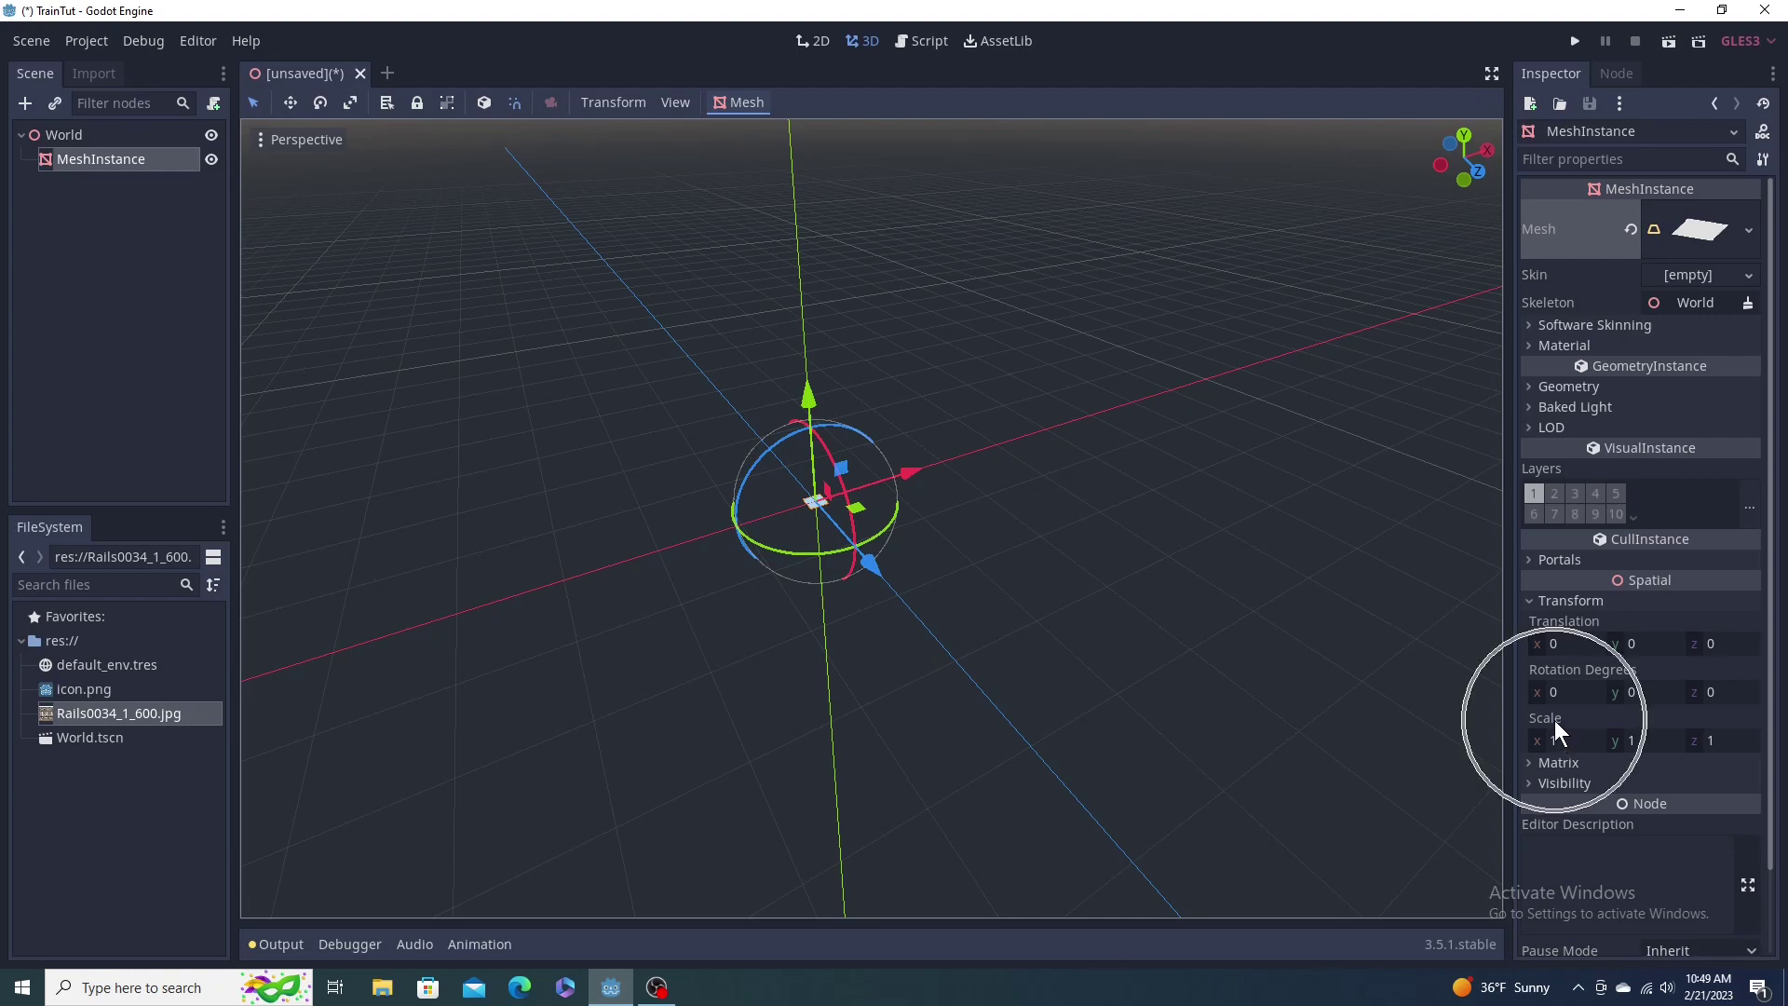
{"action": "left_click", "coordinate": [1566, 745]}
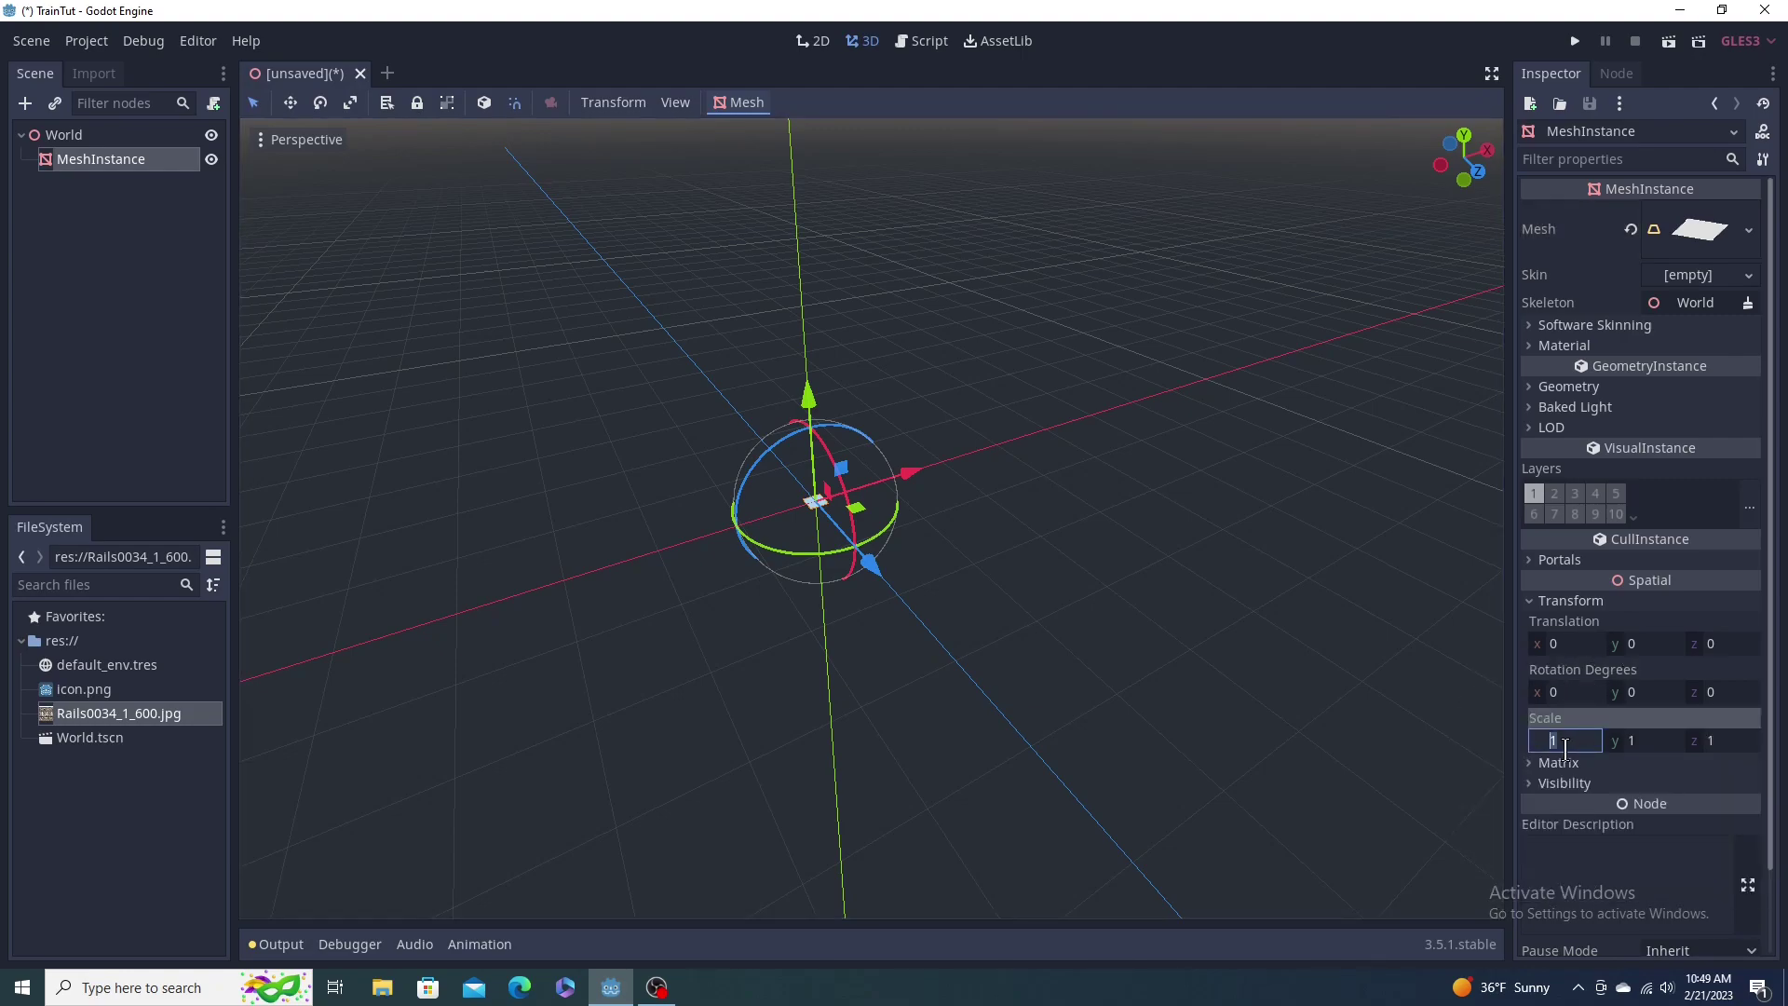
{"action": "type", "text": "20"}
{"action": "key", "text": "Tab"}
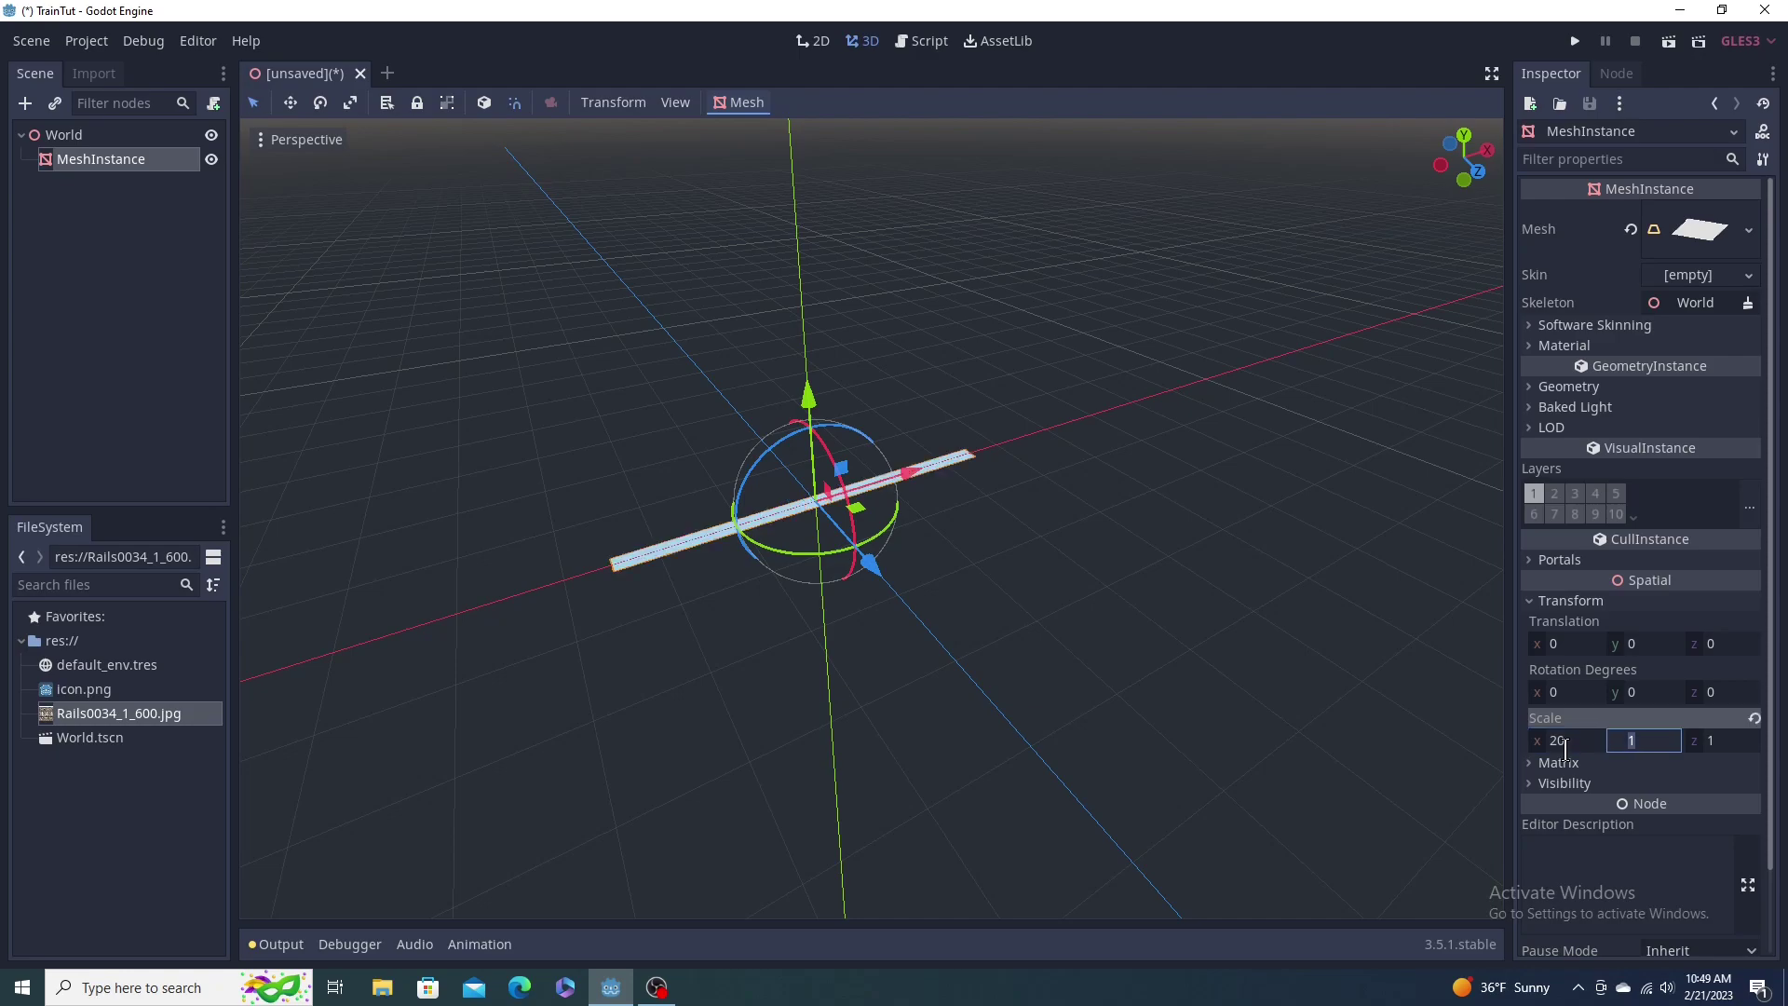
{"action": "key", "text": "Tab"}
{"action": "type", "text": "20"}
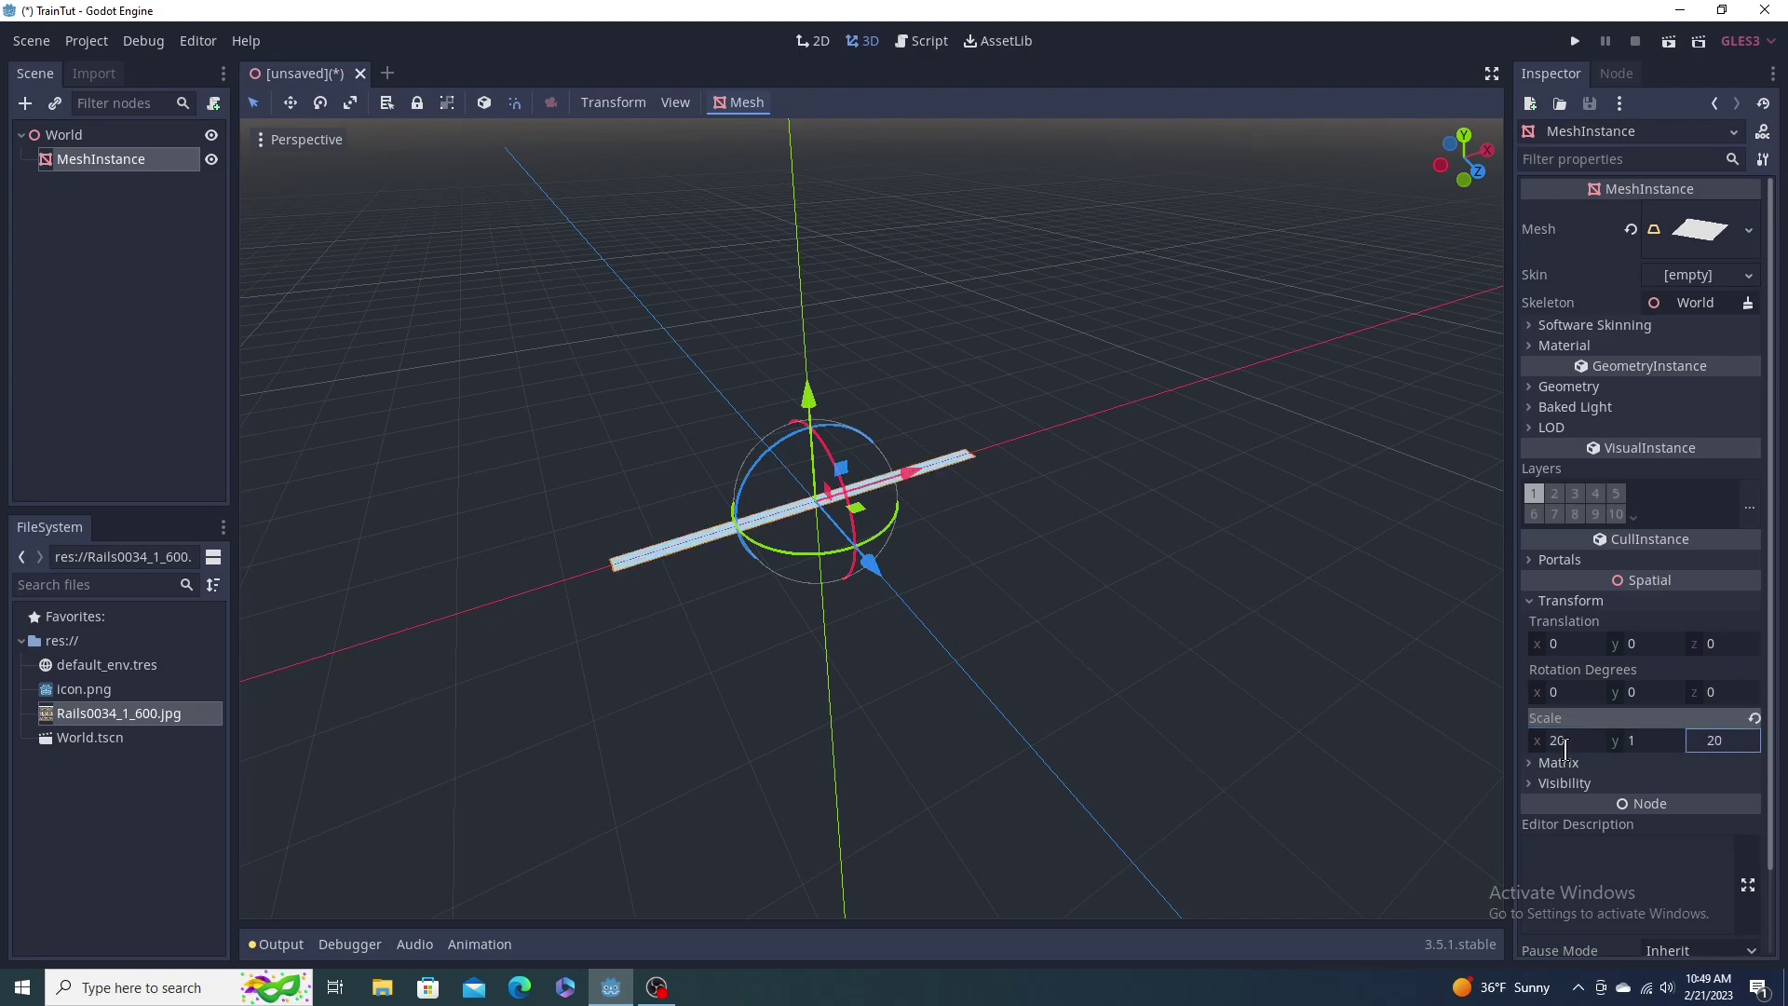
{"action": "key", "text": "Return"}
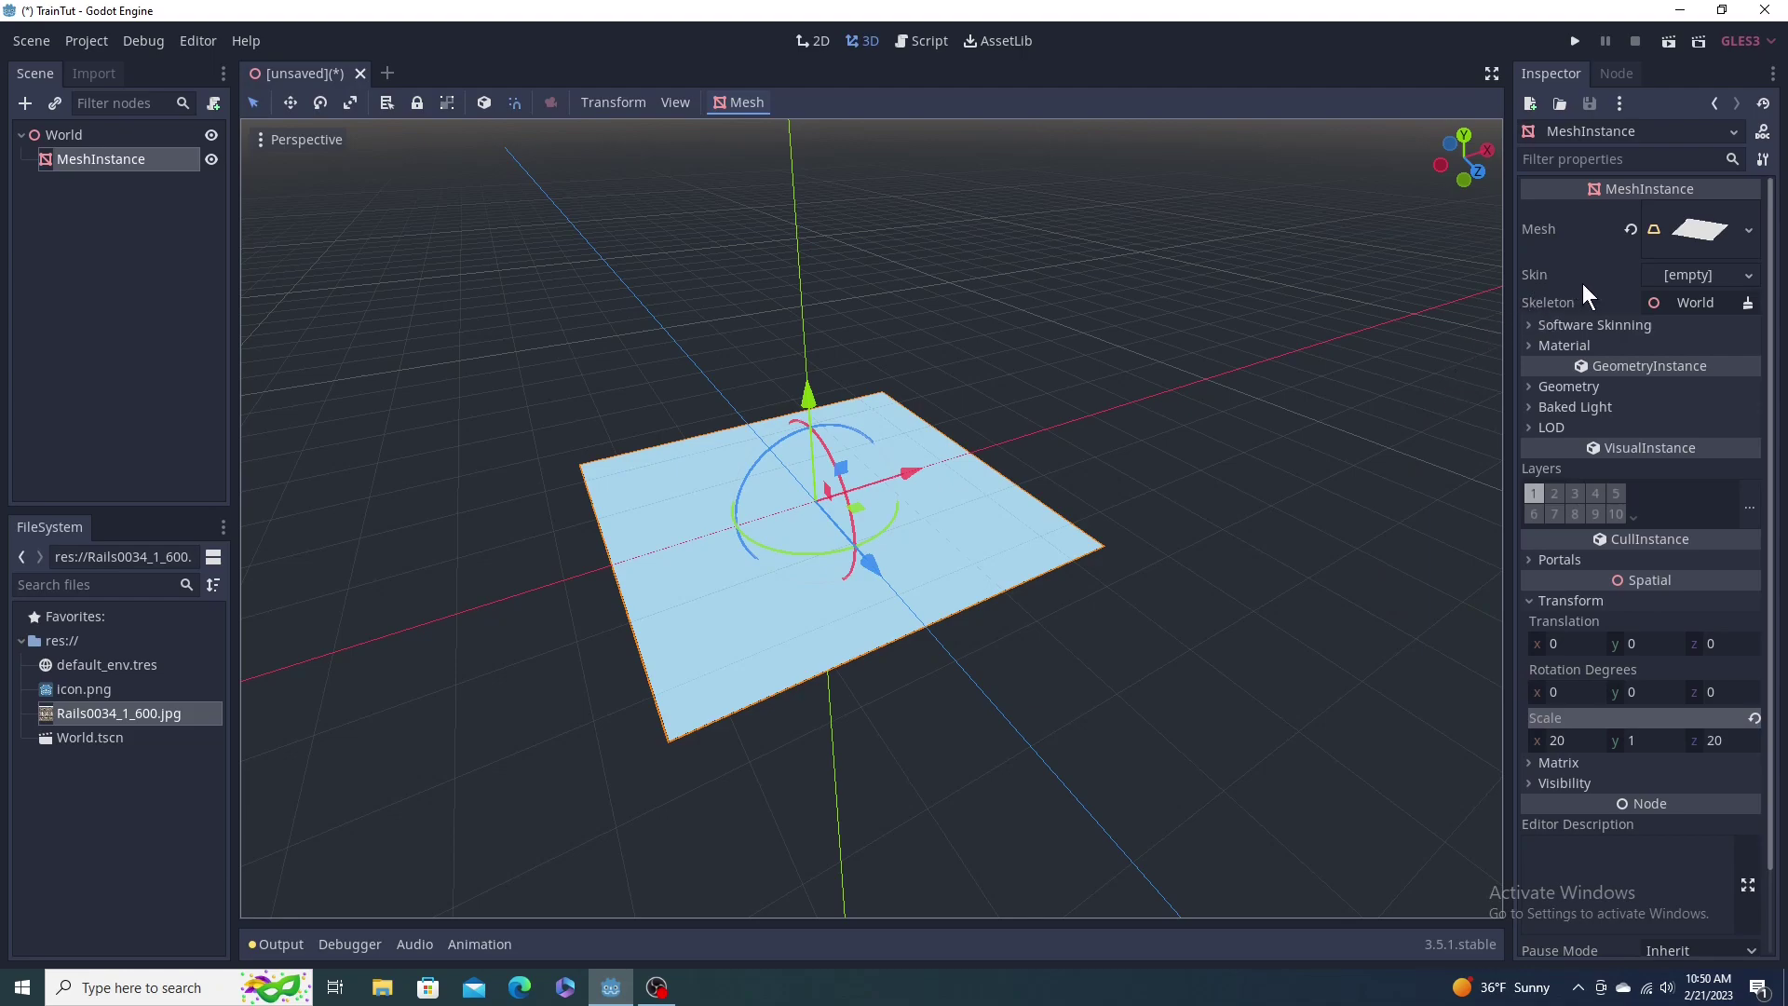
Step: Create a new SpatialMaterial in the plane's material slot 0
{"action": "left_click", "coordinate": [1645, 345]}
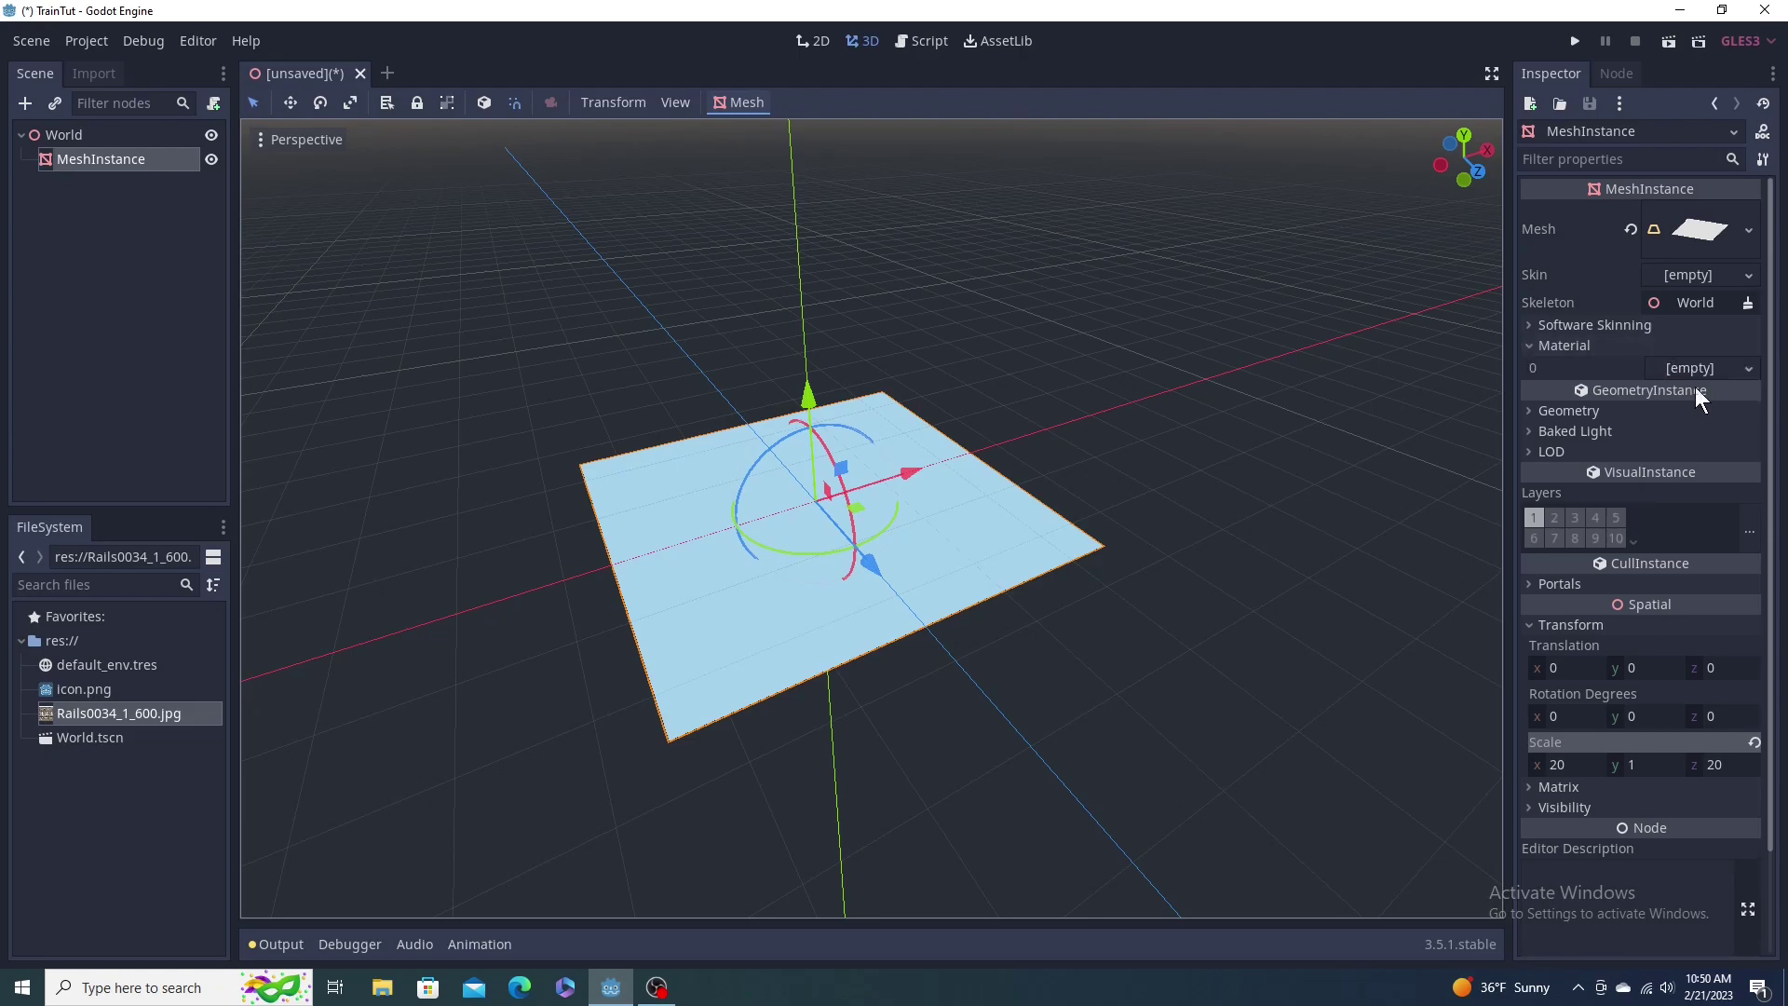
{"action": "left_click", "coordinate": [1684, 371]}
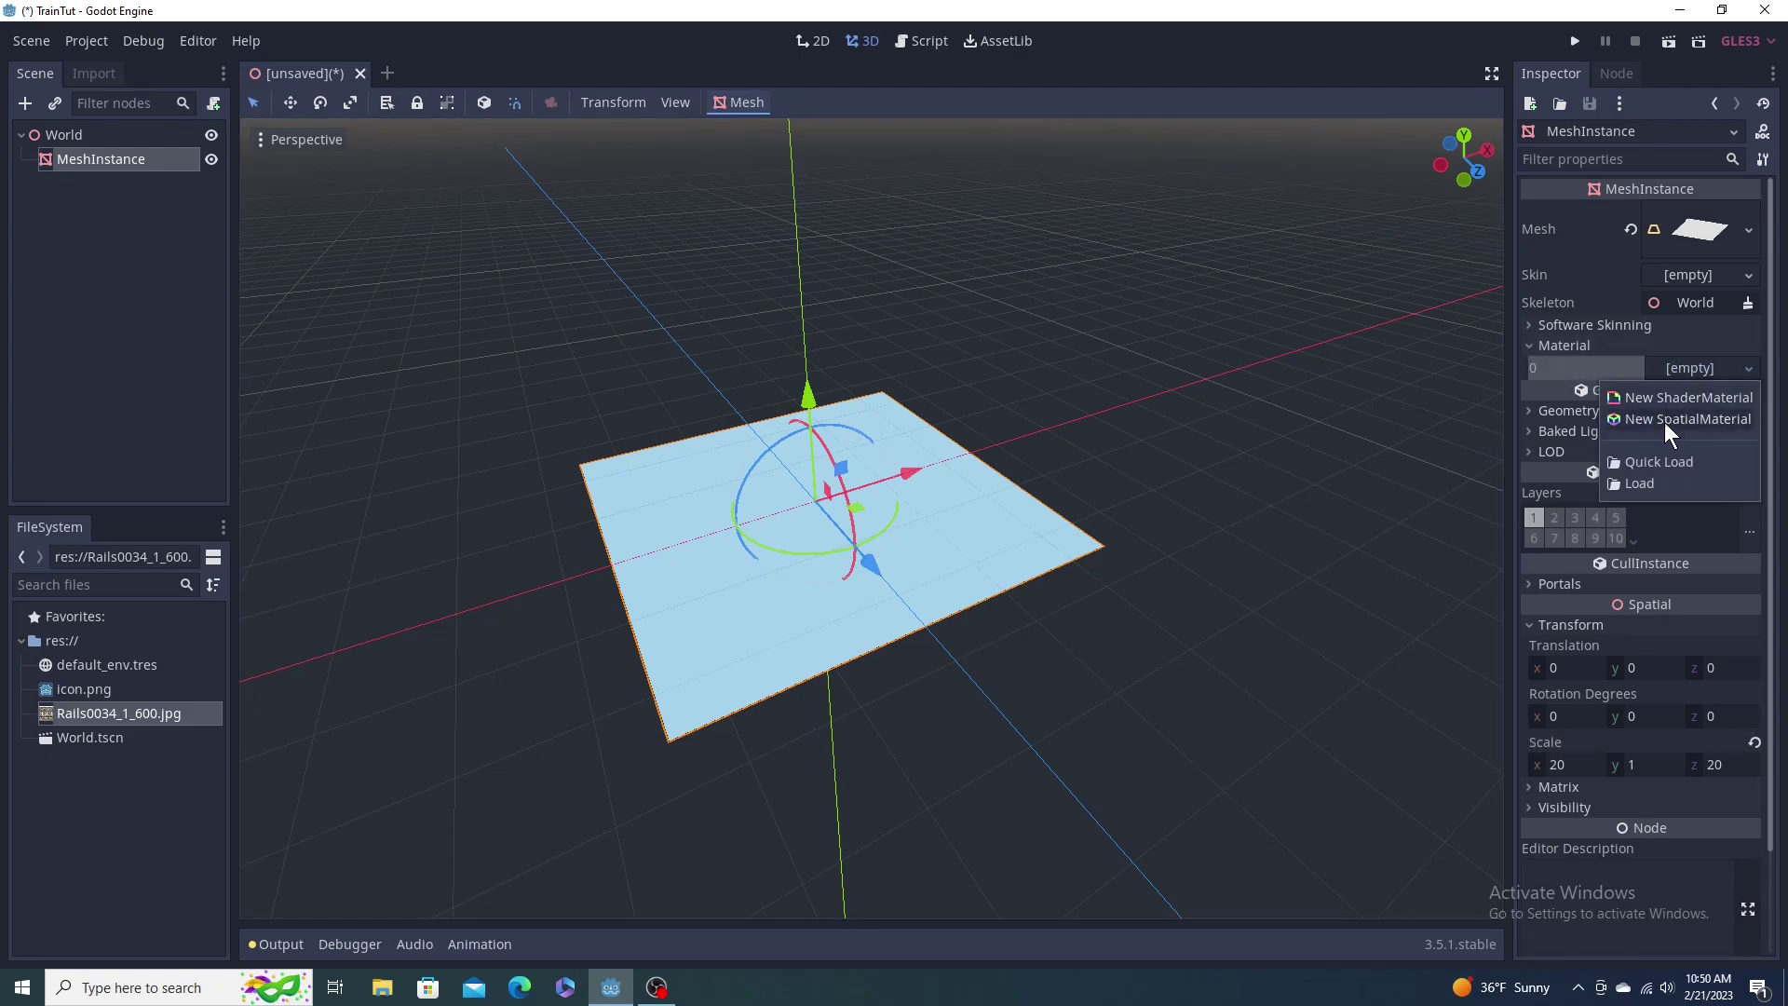
{"action": "left_click", "coordinate": [1664, 421]}
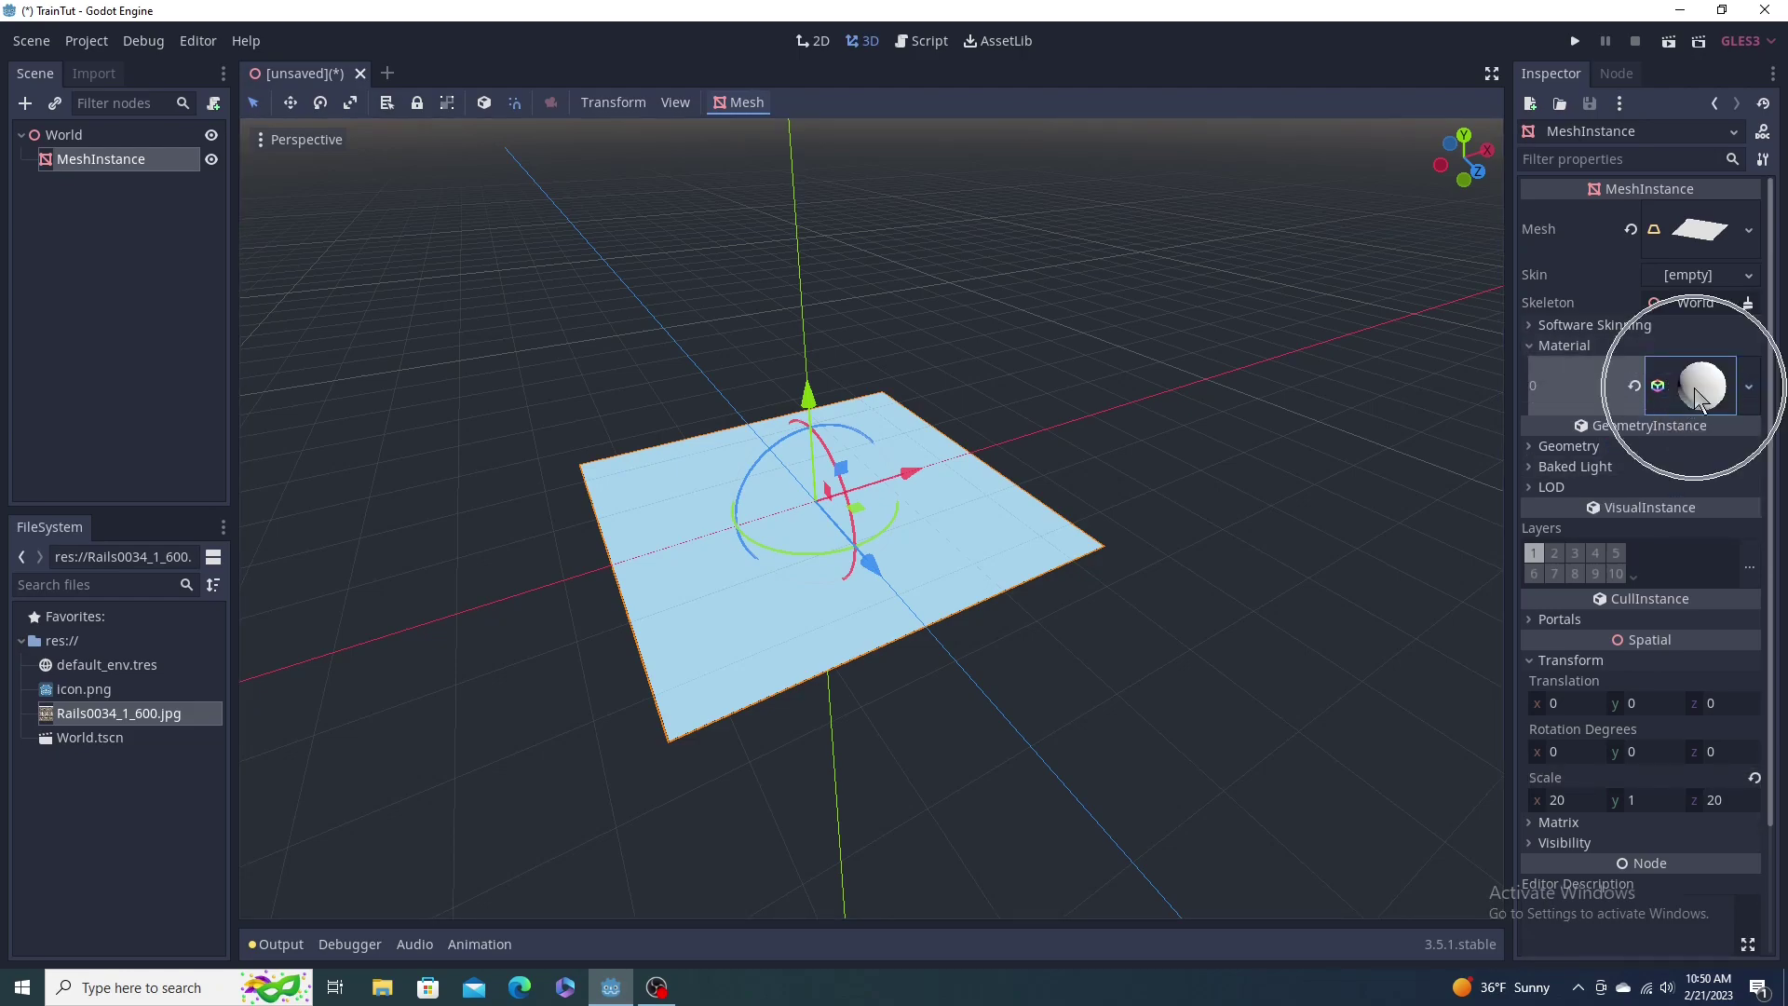
{"action": "left_click", "coordinate": [1696, 388]}
Step: Set the material's Albedo colour to green (5ec20a)
{"action": "scroll", "coordinate": [1573, 629], "scroll_direction": "down", "scroll_amount": 2}
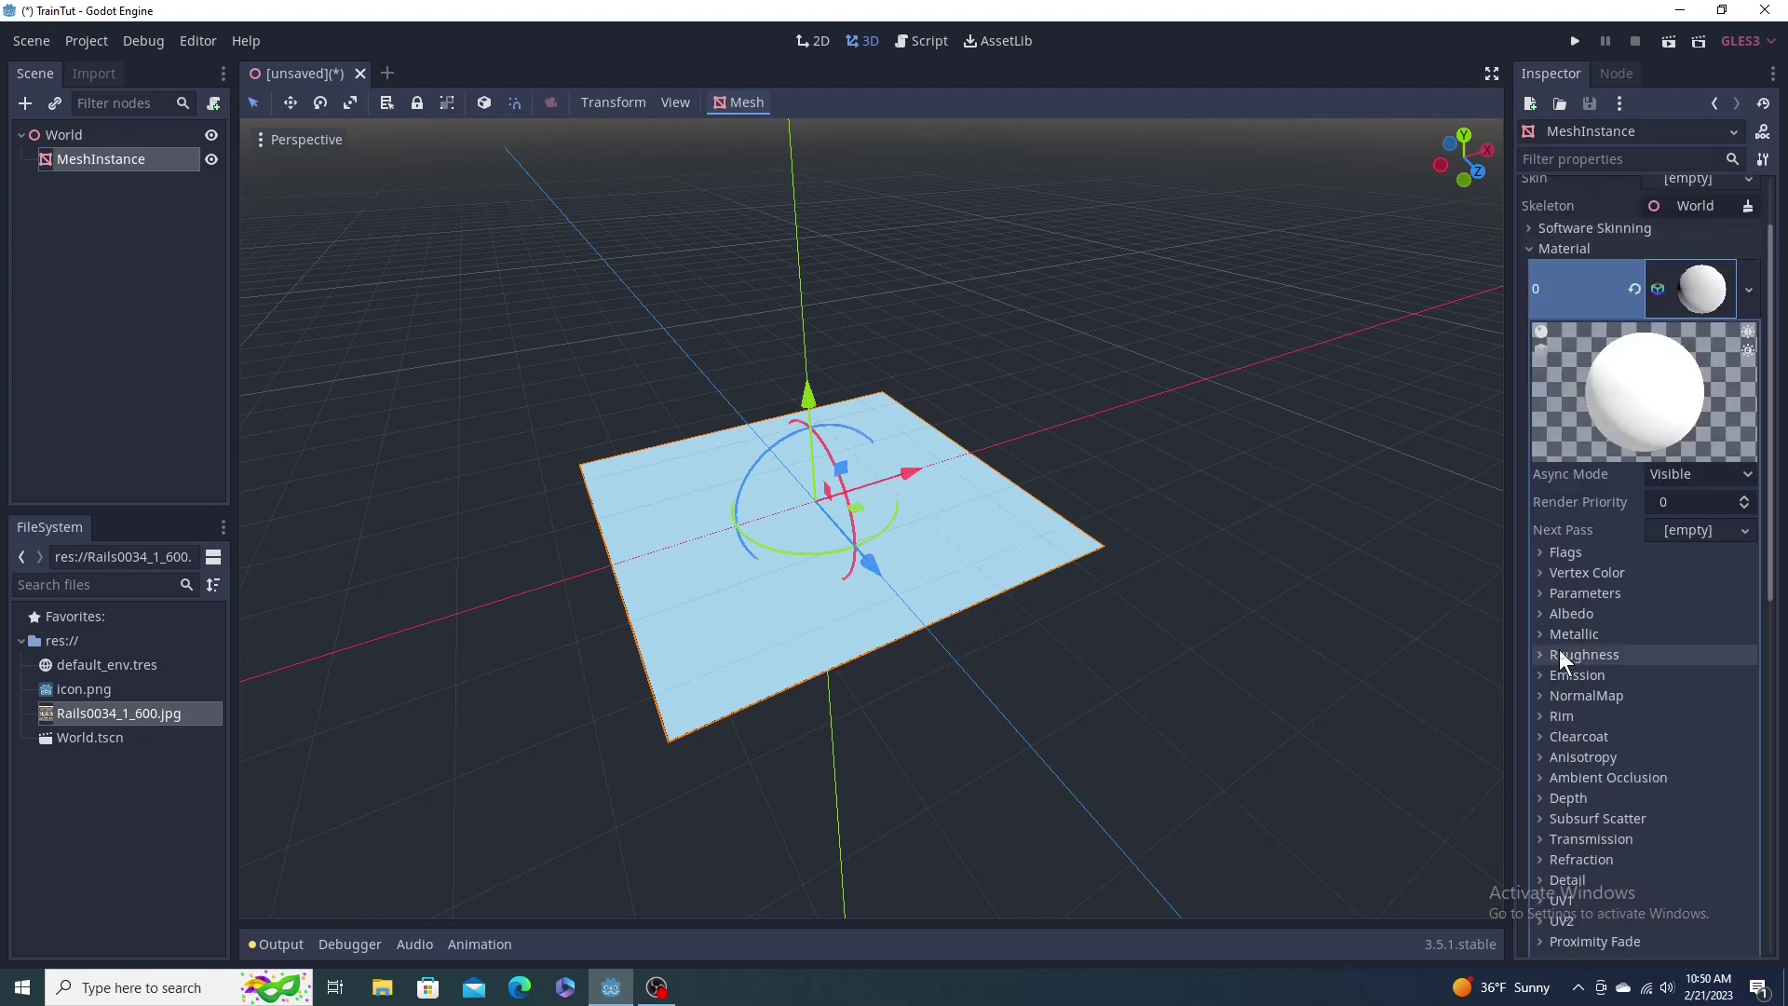
{"action": "left_click", "coordinate": [1561, 613]}
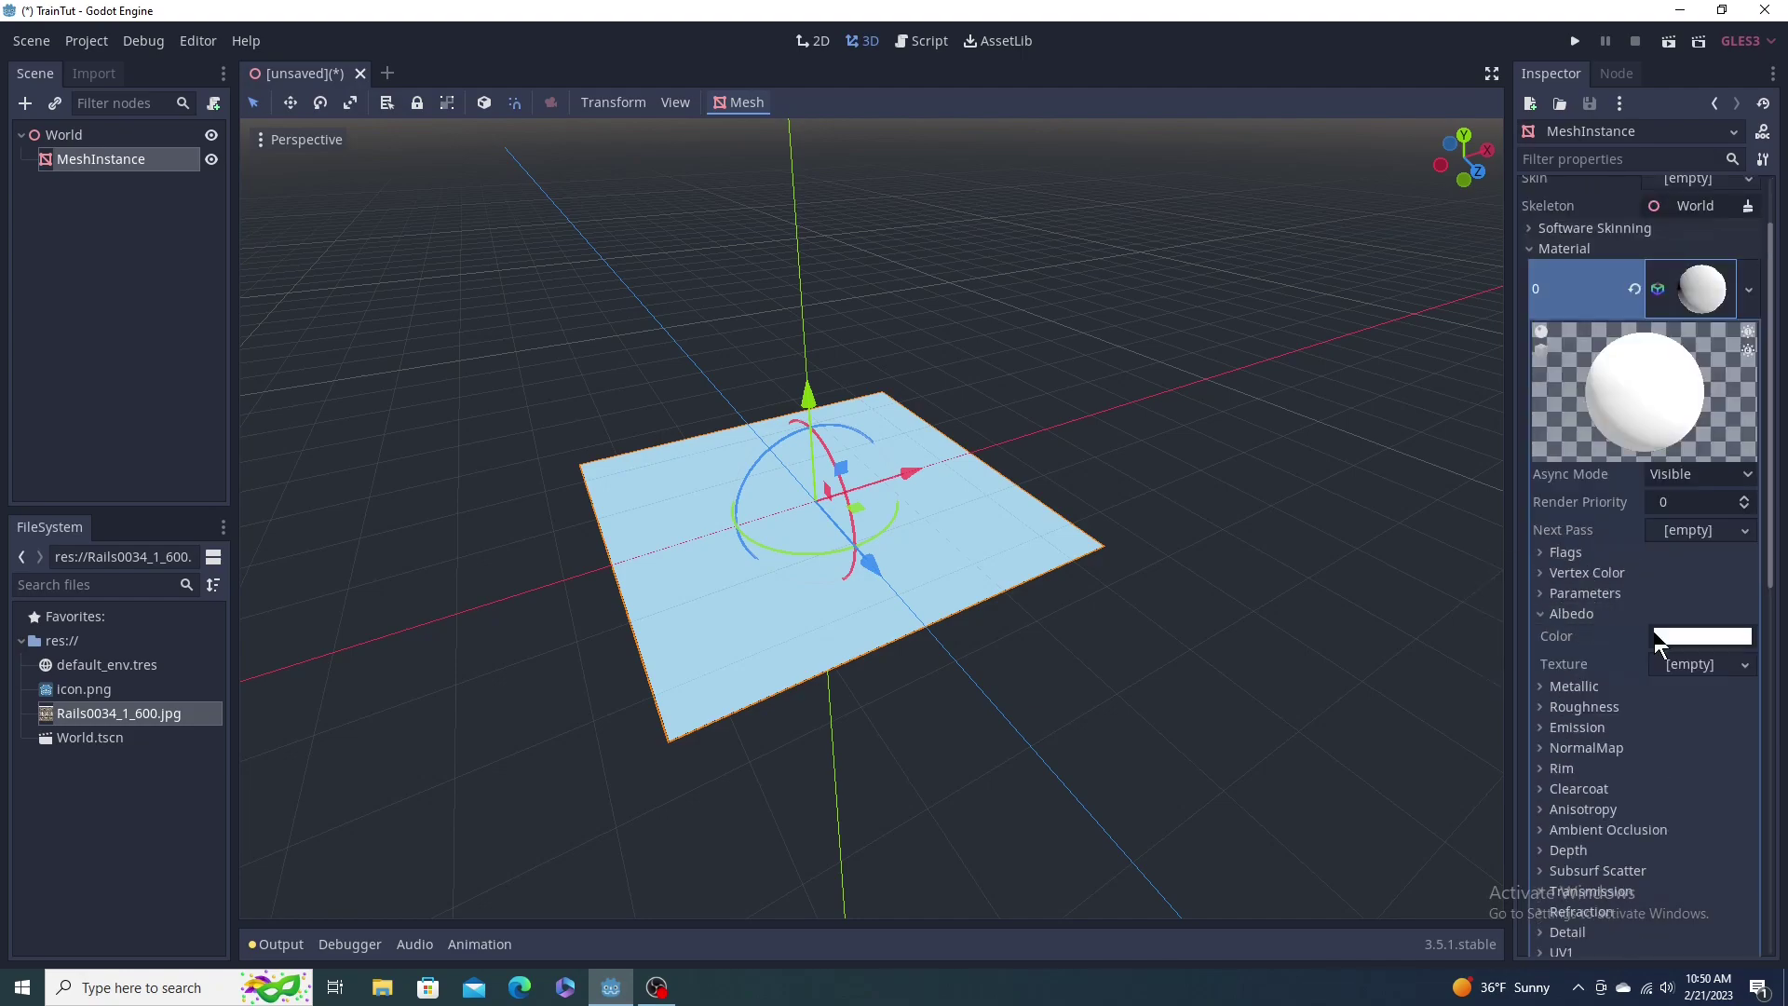
{"action": "left_click", "coordinate": [1672, 637]}
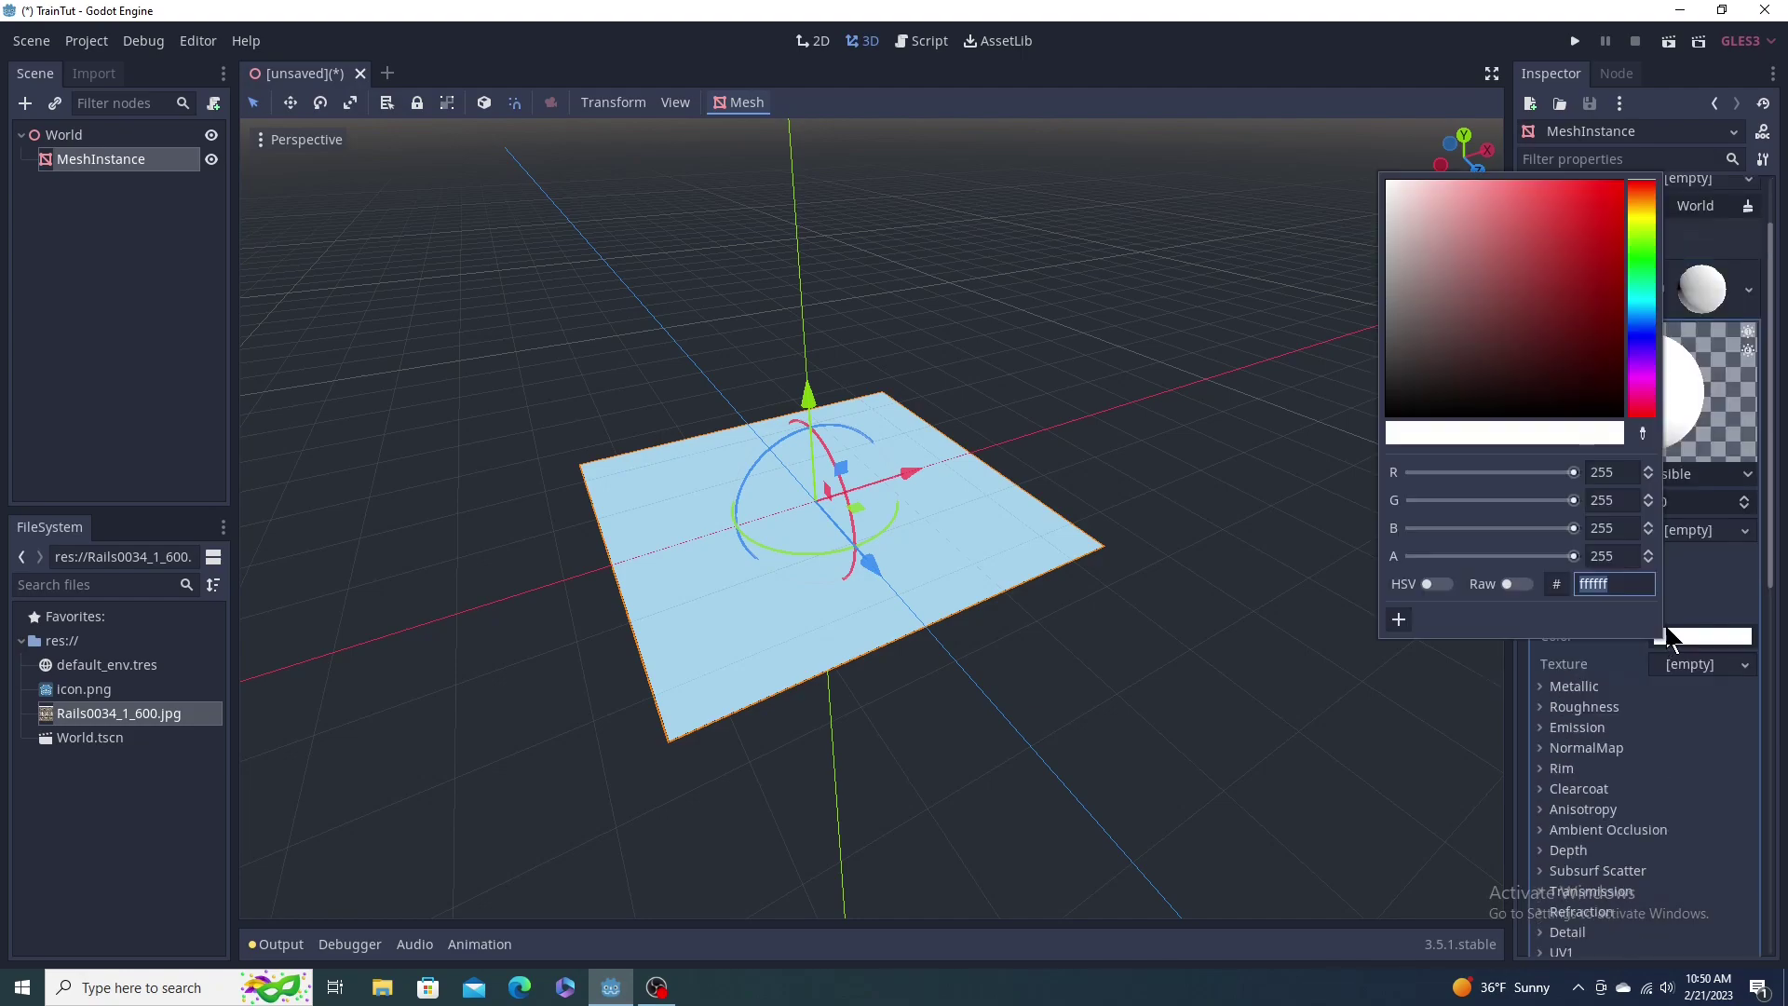
{"action": "left_click", "coordinate": [1613, 236]}
{"action": "left_click", "coordinate": [1643, 239]}
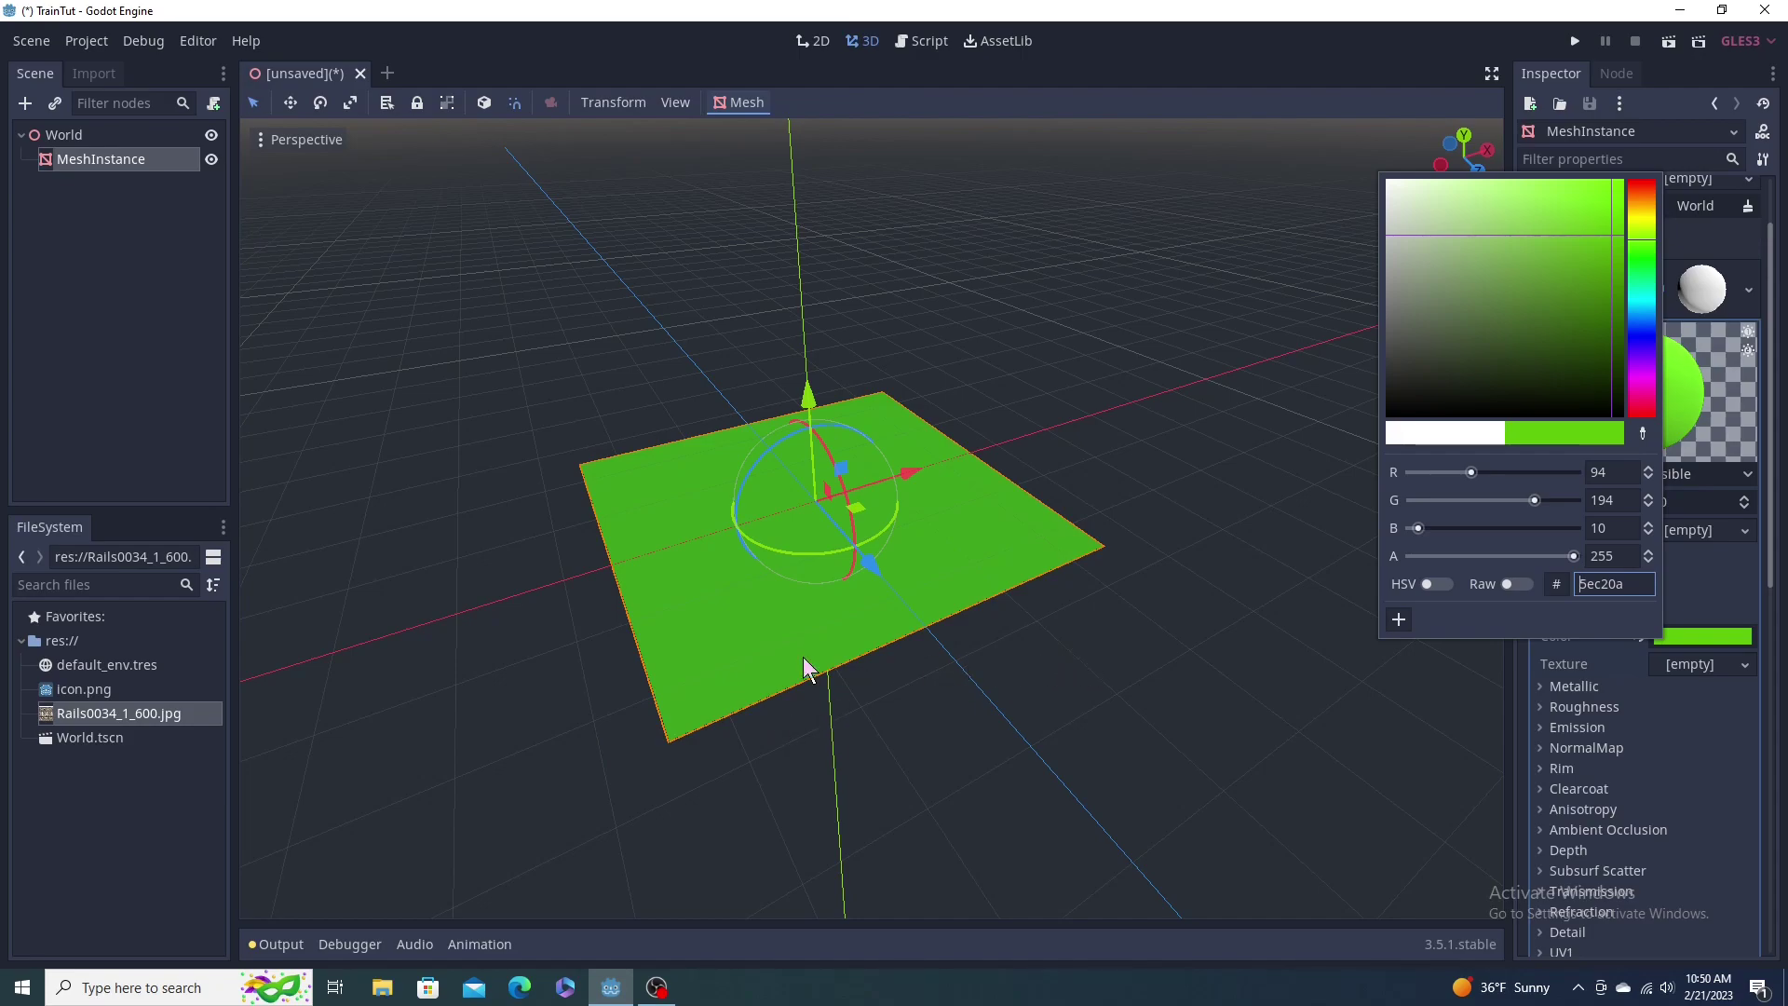
{"action": "left_click", "coordinate": [920, 712]}
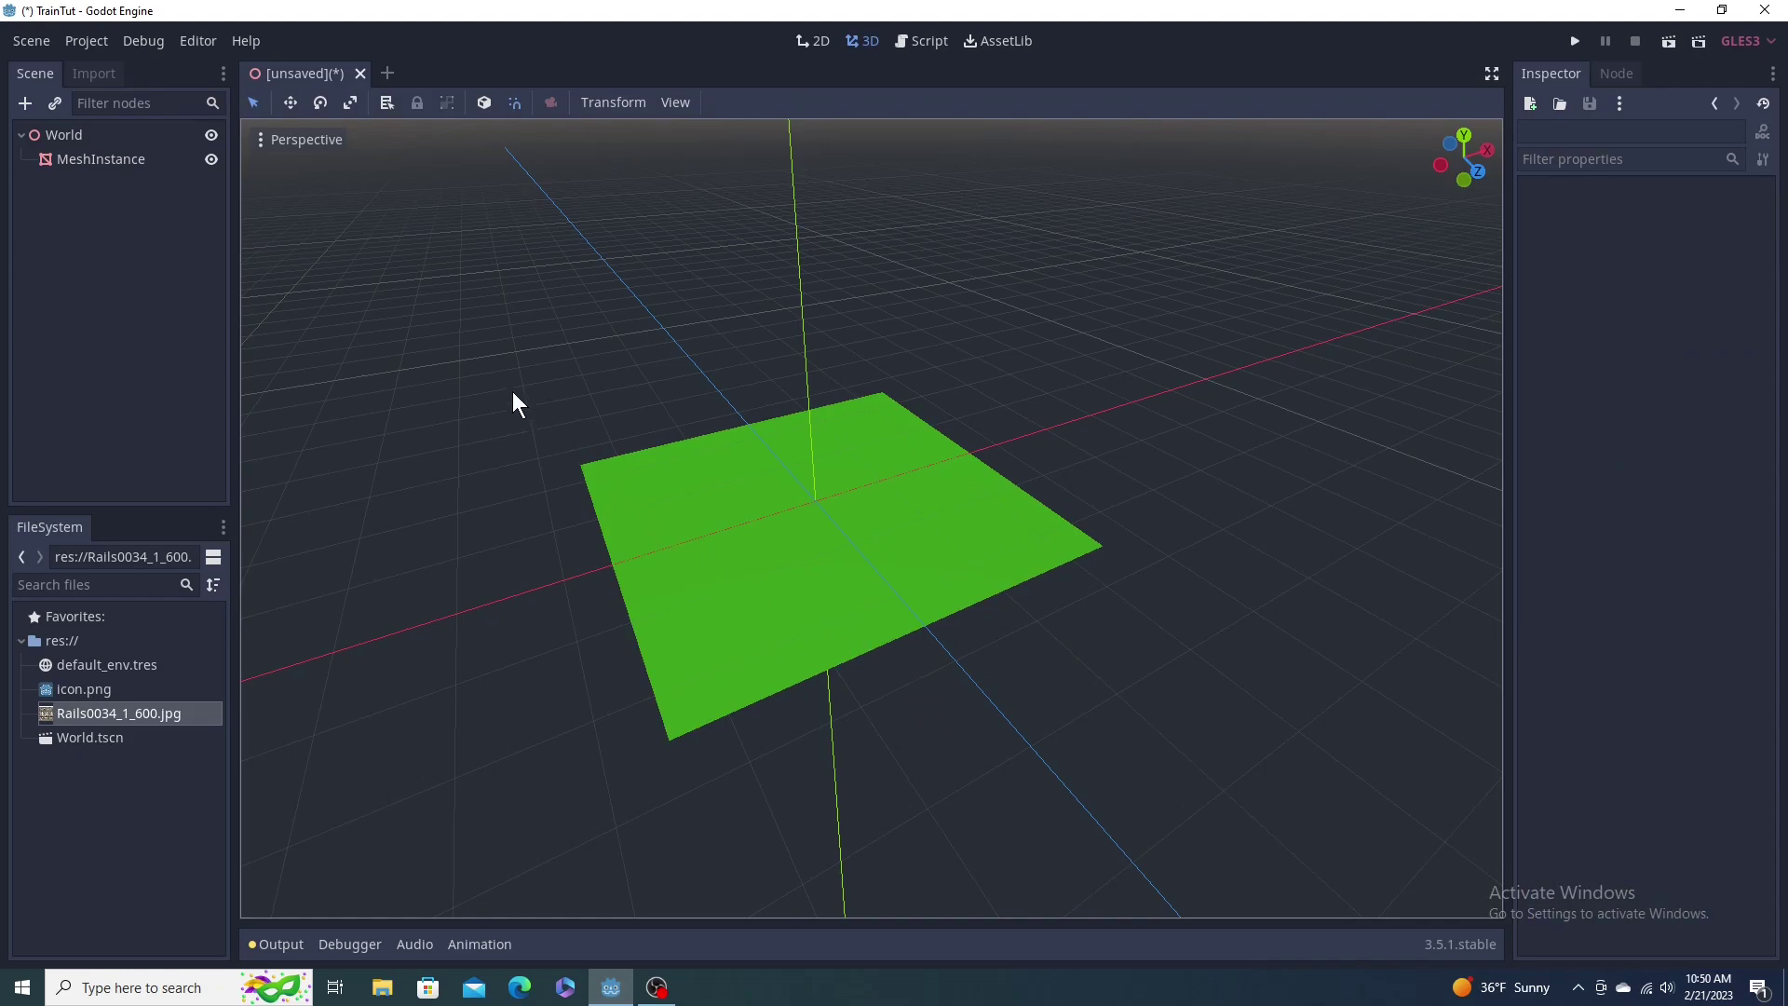
Step: Rename the MeshInstance node to Ground and reselect the World root
{"action": "left_click", "coordinate": [144, 156]}
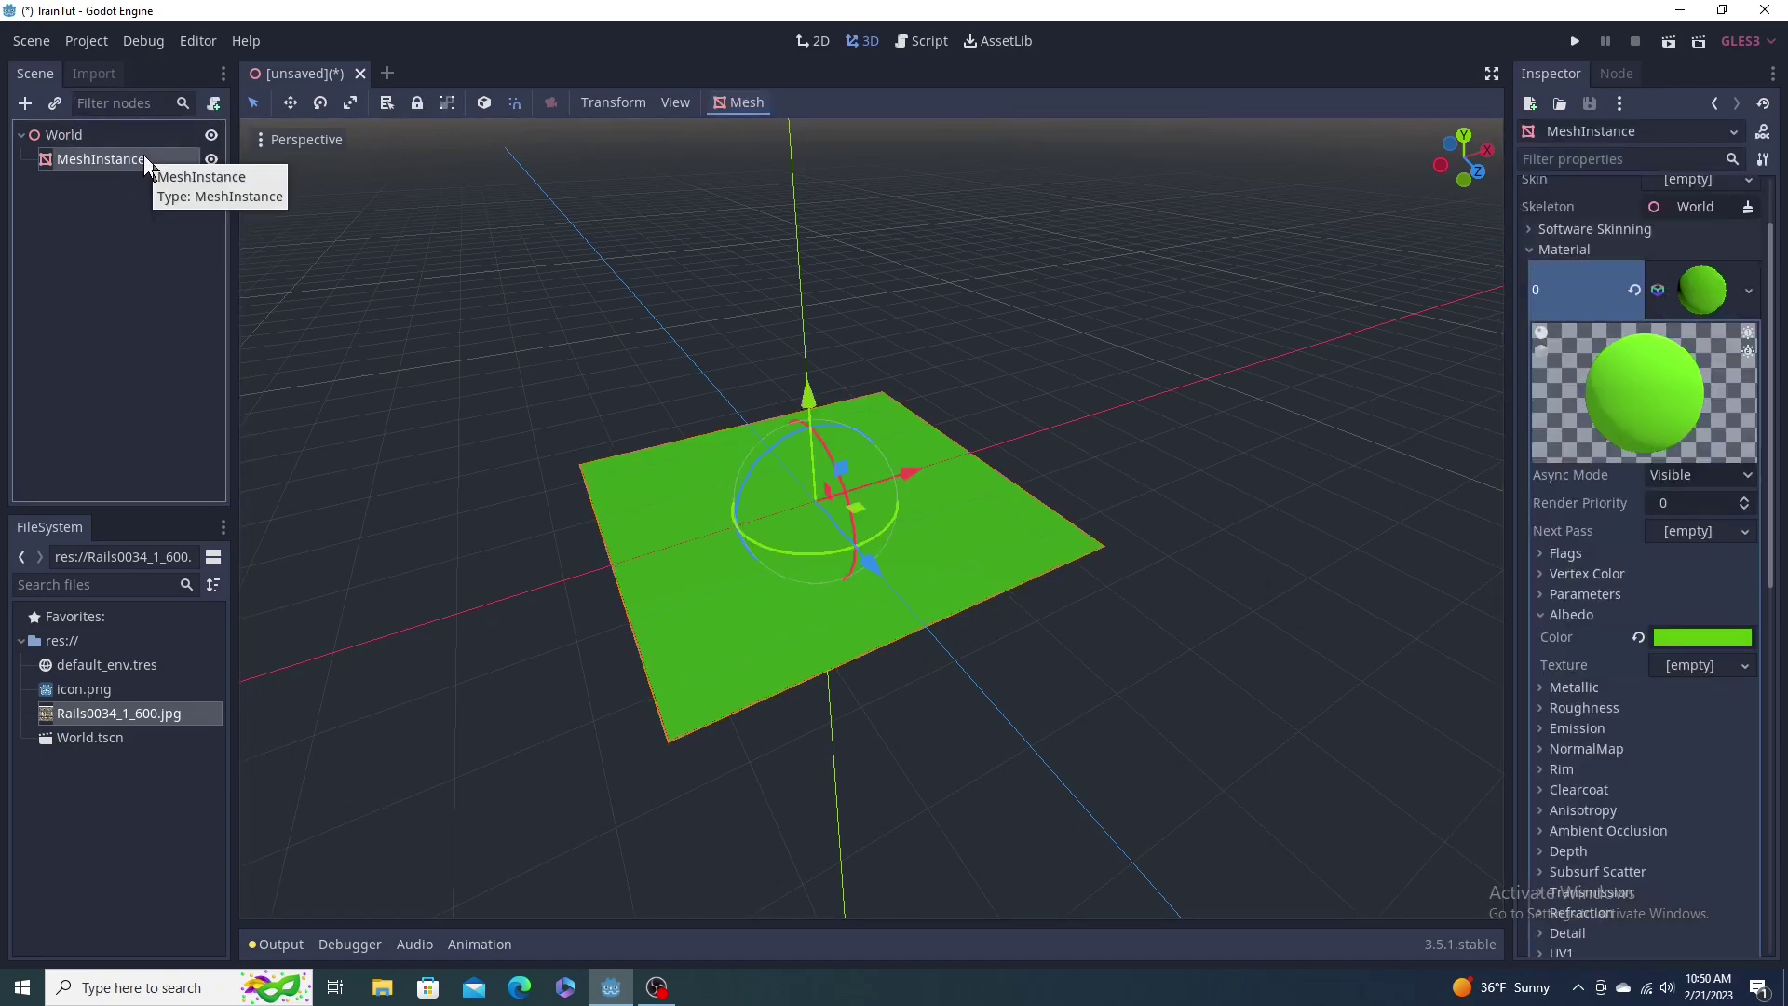
{"action": "double_click", "coordinate": [144, 154]}
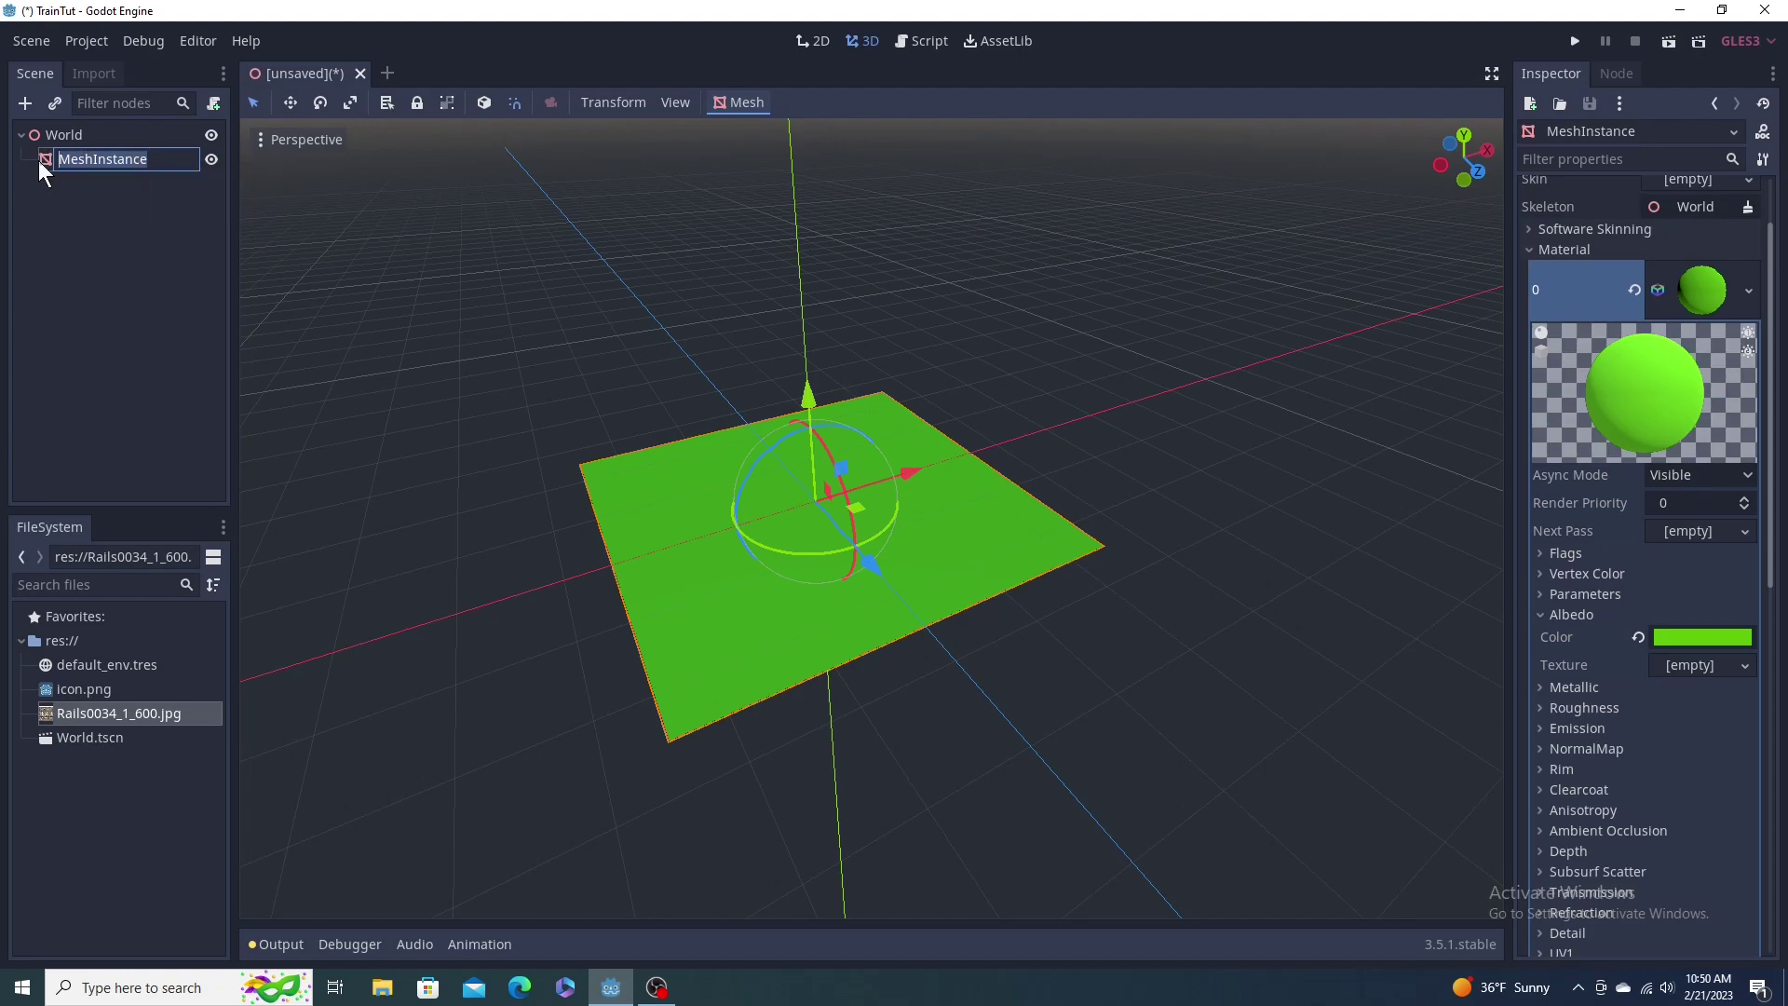
{"action": "type", "text": "Ground"}
{"action": "key", "text": "Return"}
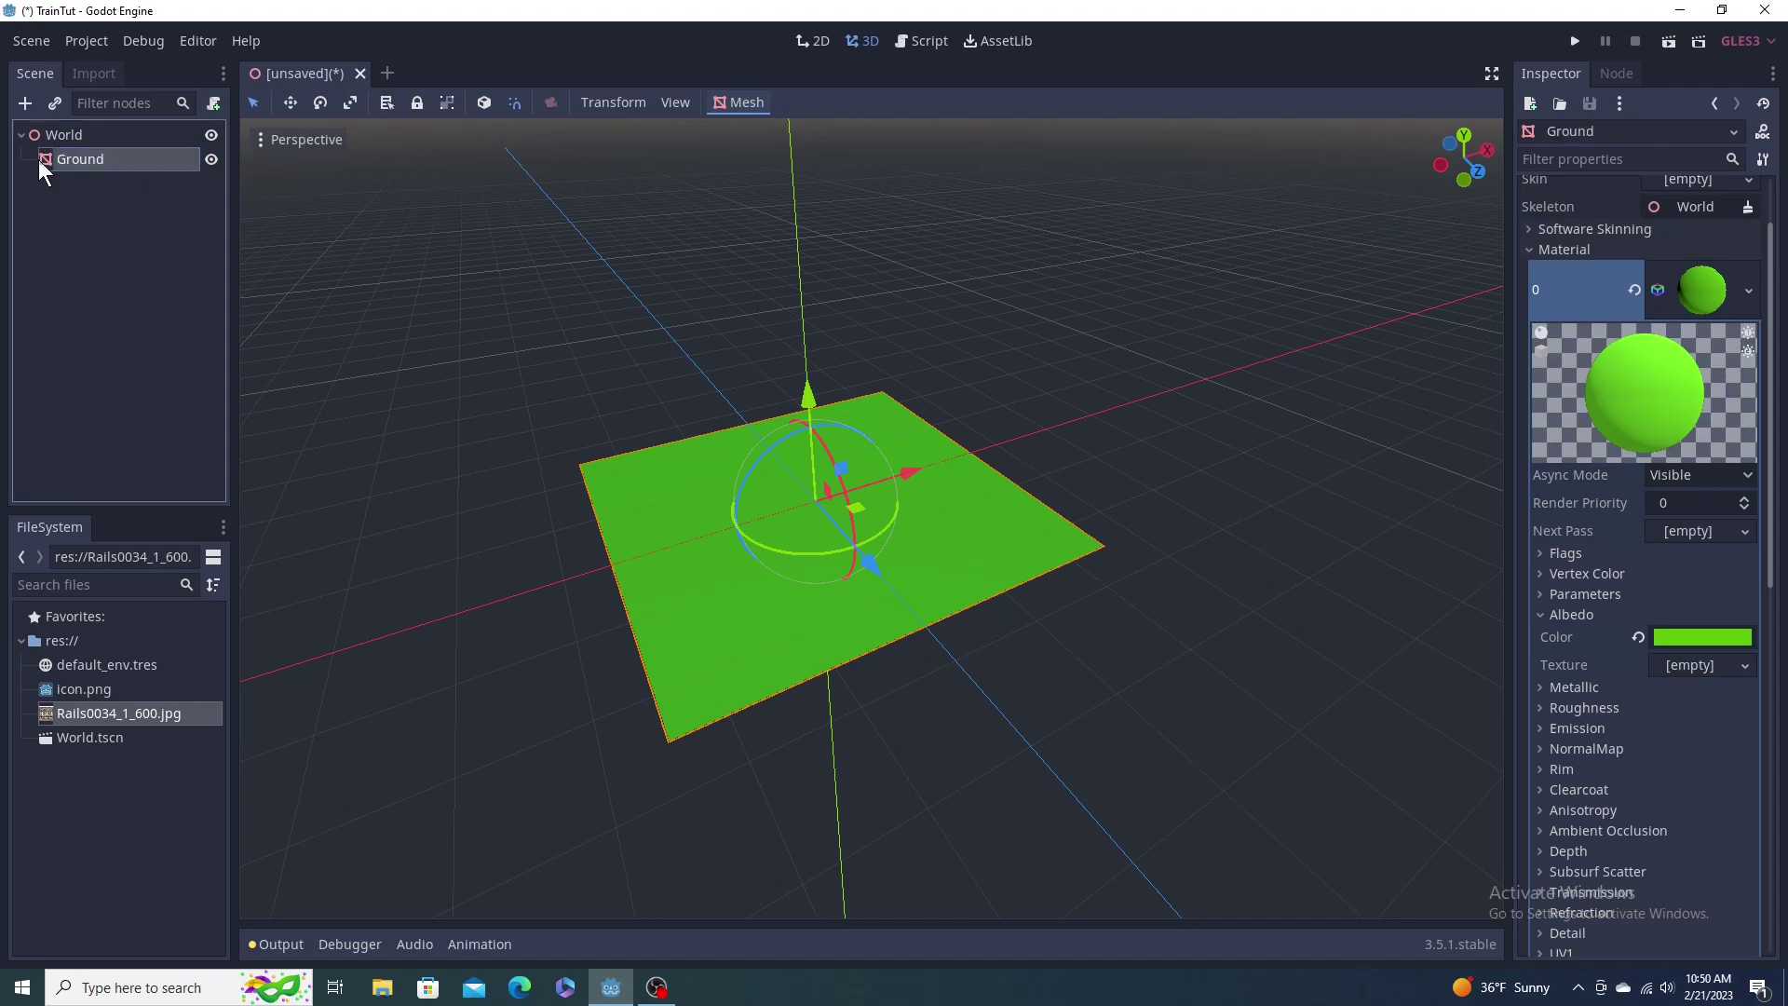
{"action": "left_click", "coordinate": [91, 133]}
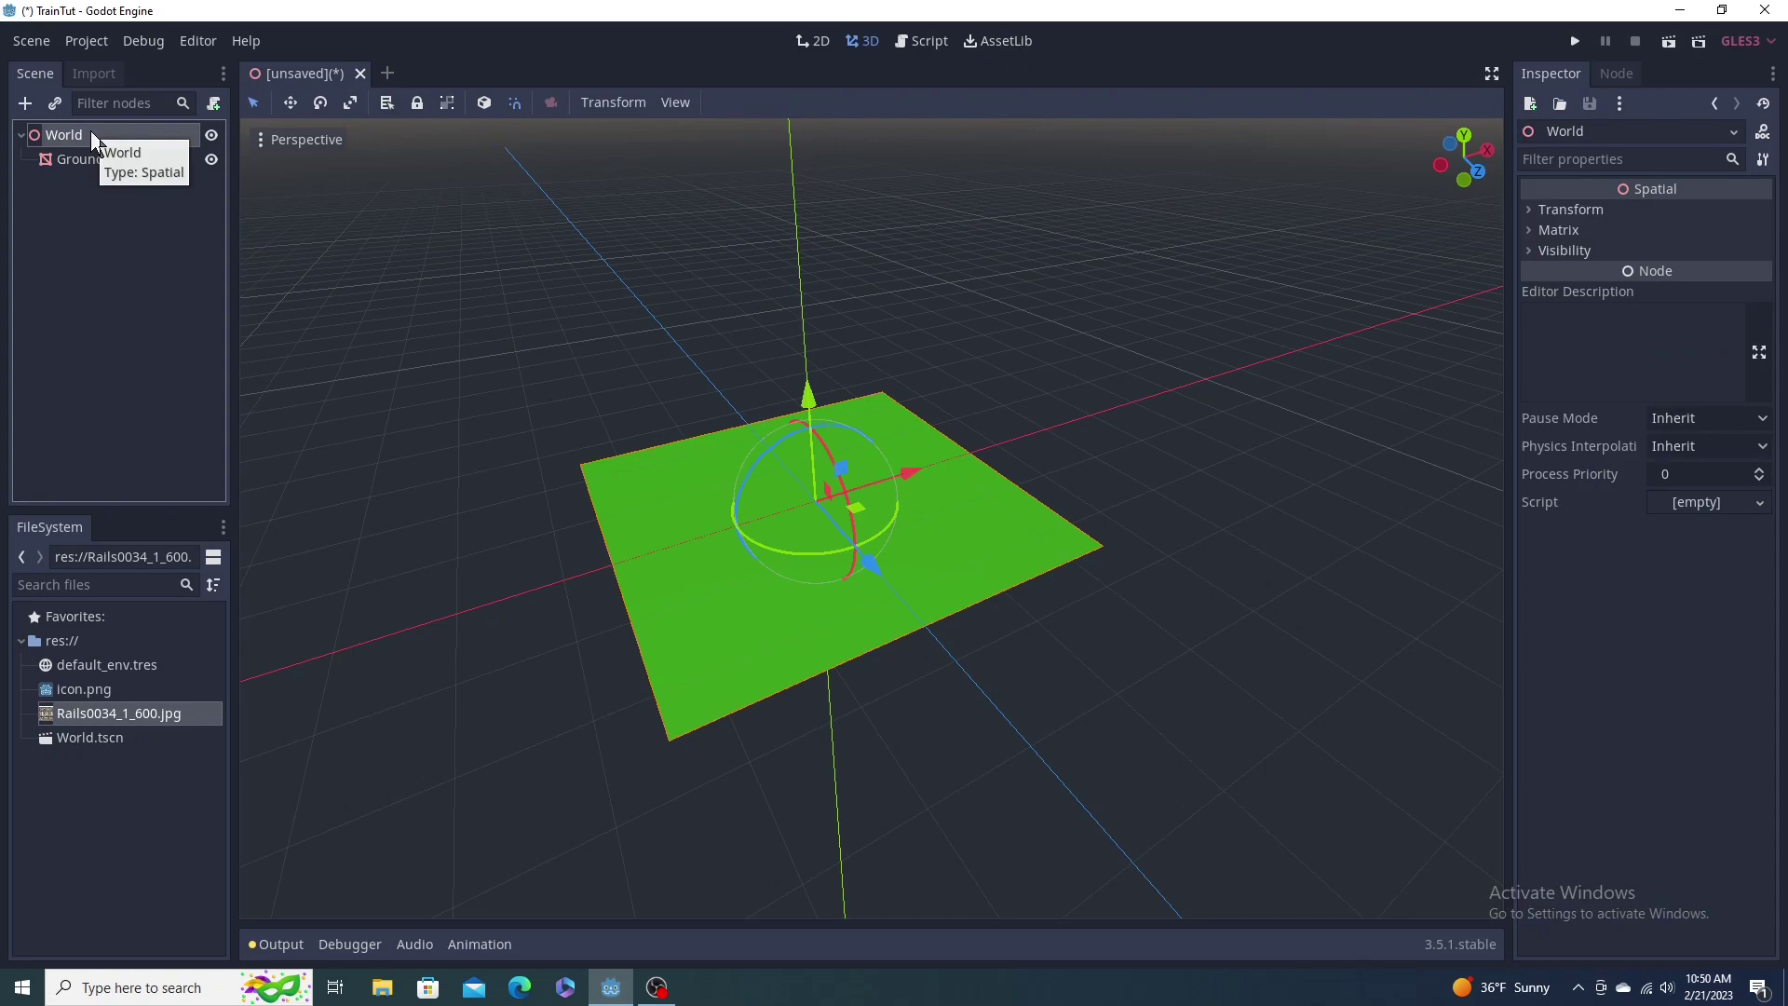
Step: Add a Path node as a child of World
{"action": "right_click", "coordinate": [91, 133]}
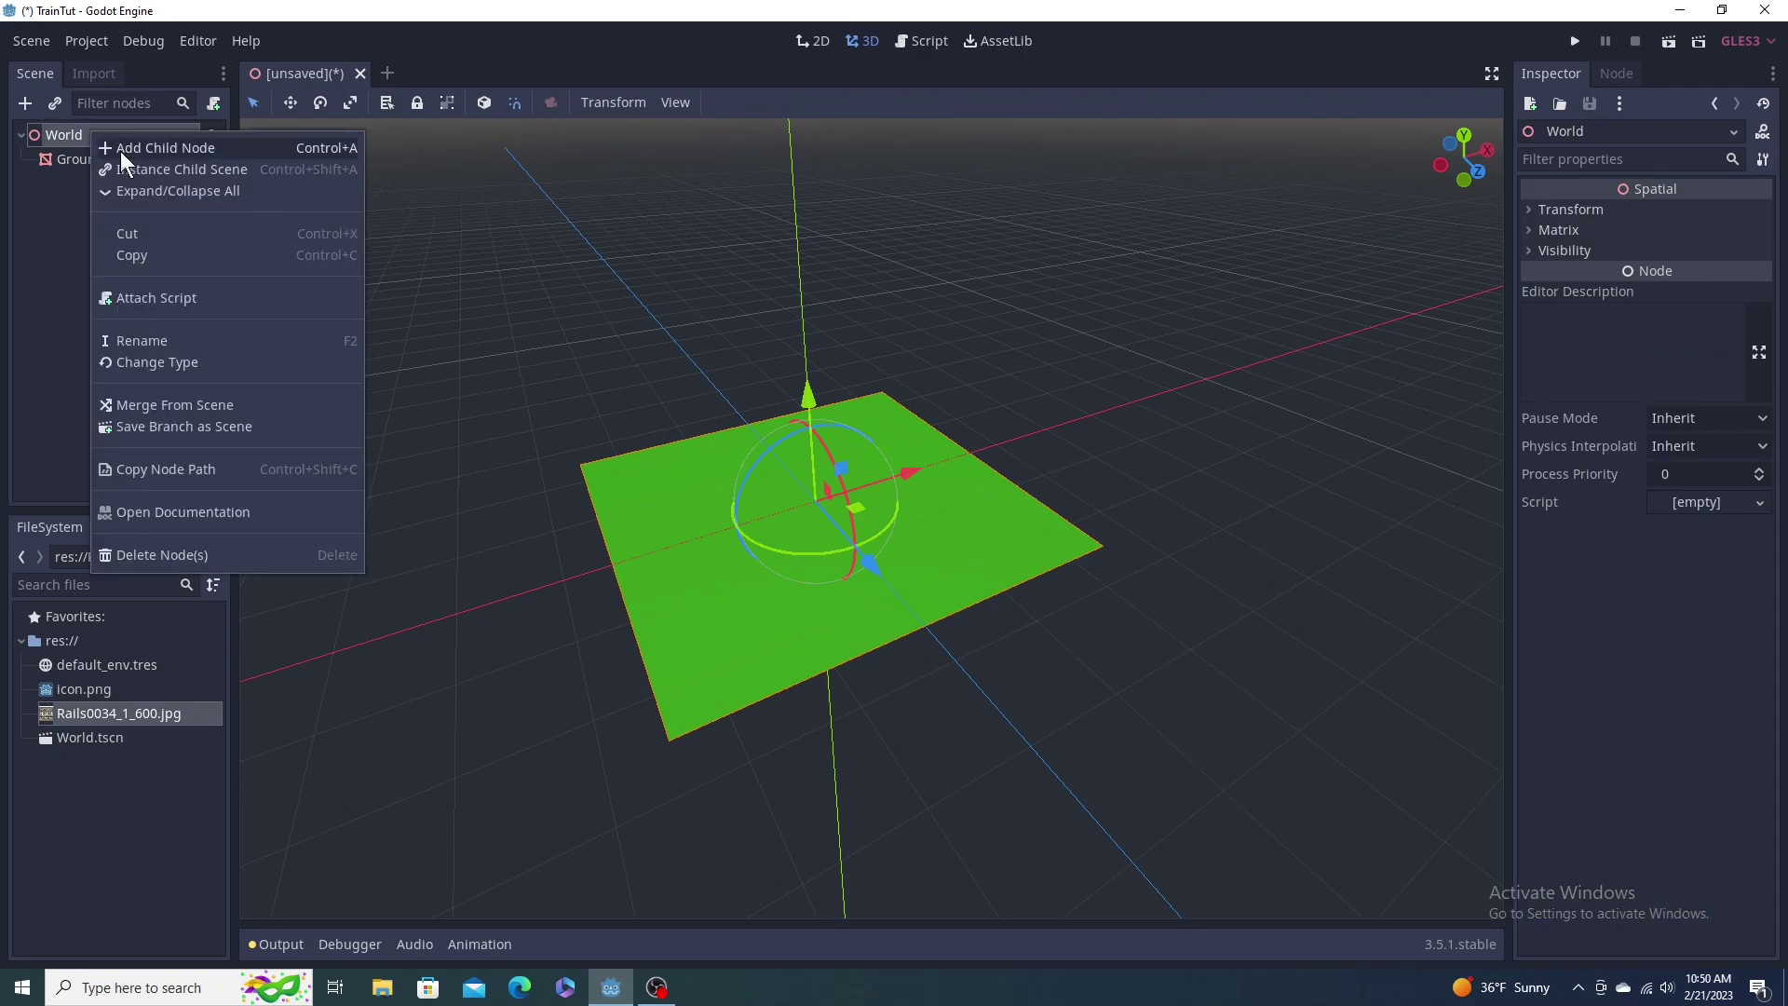
{"action": "left_click", "coordinate": [123, 149]}
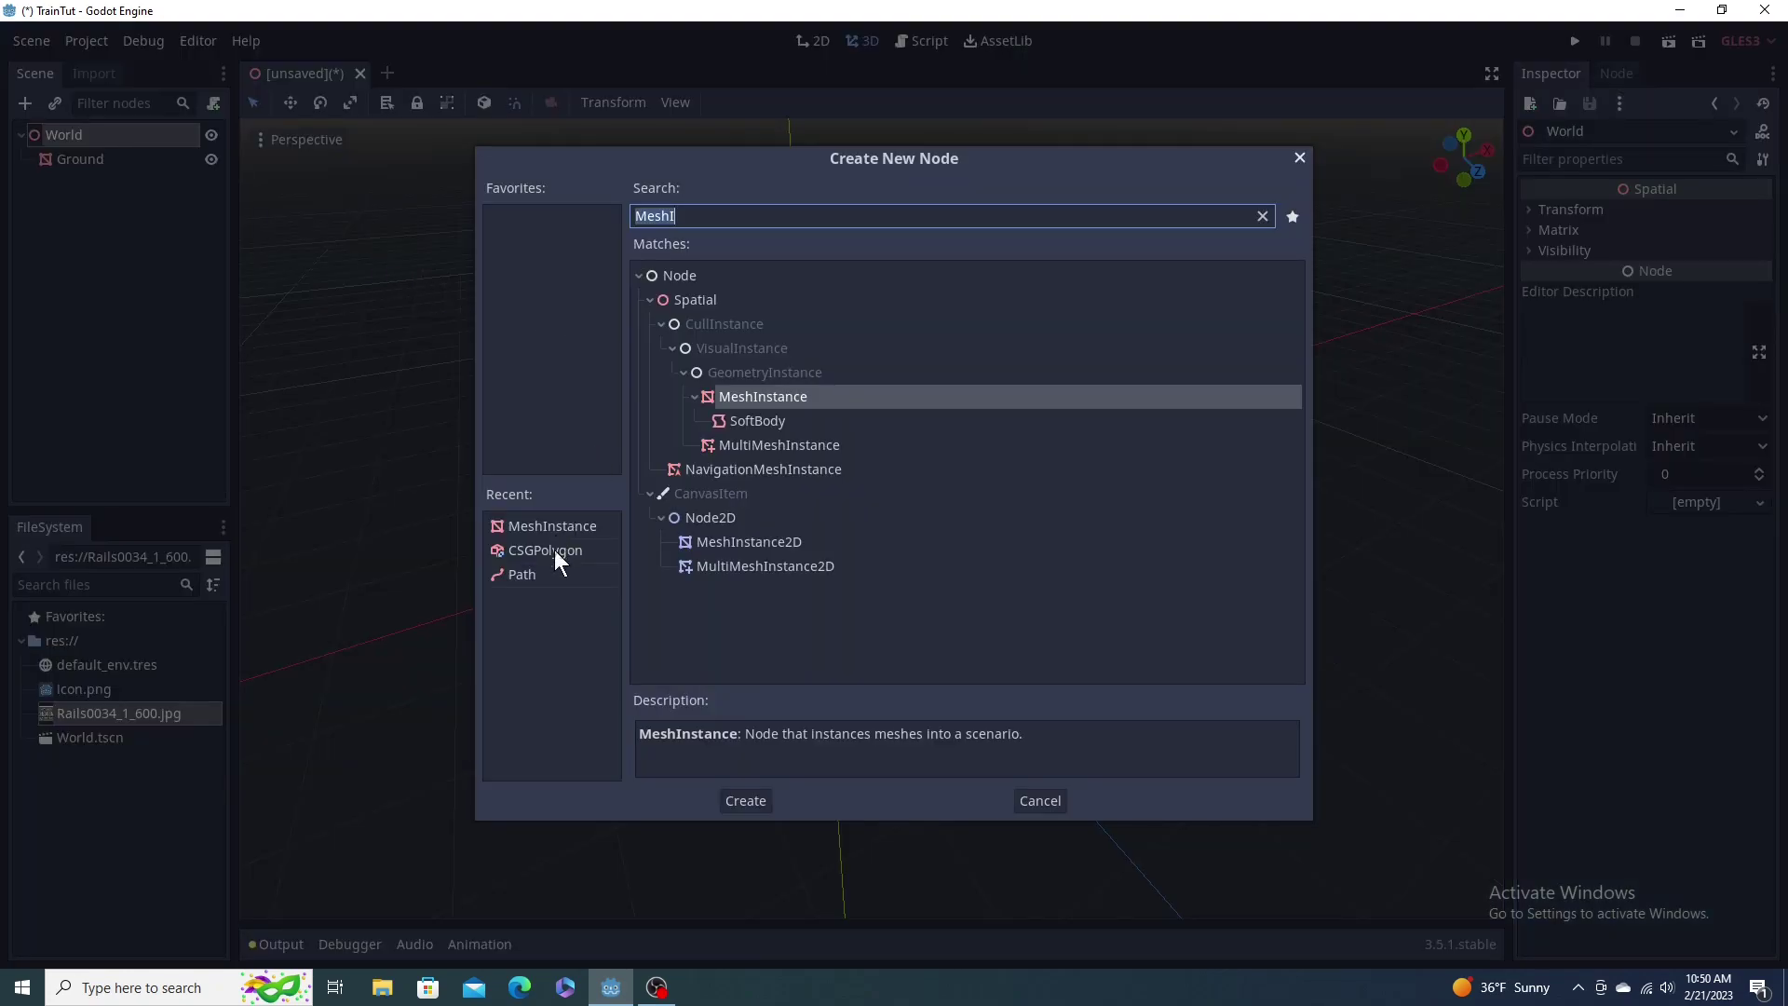
{"action": "left_click", "coordinate": [538, 573]}
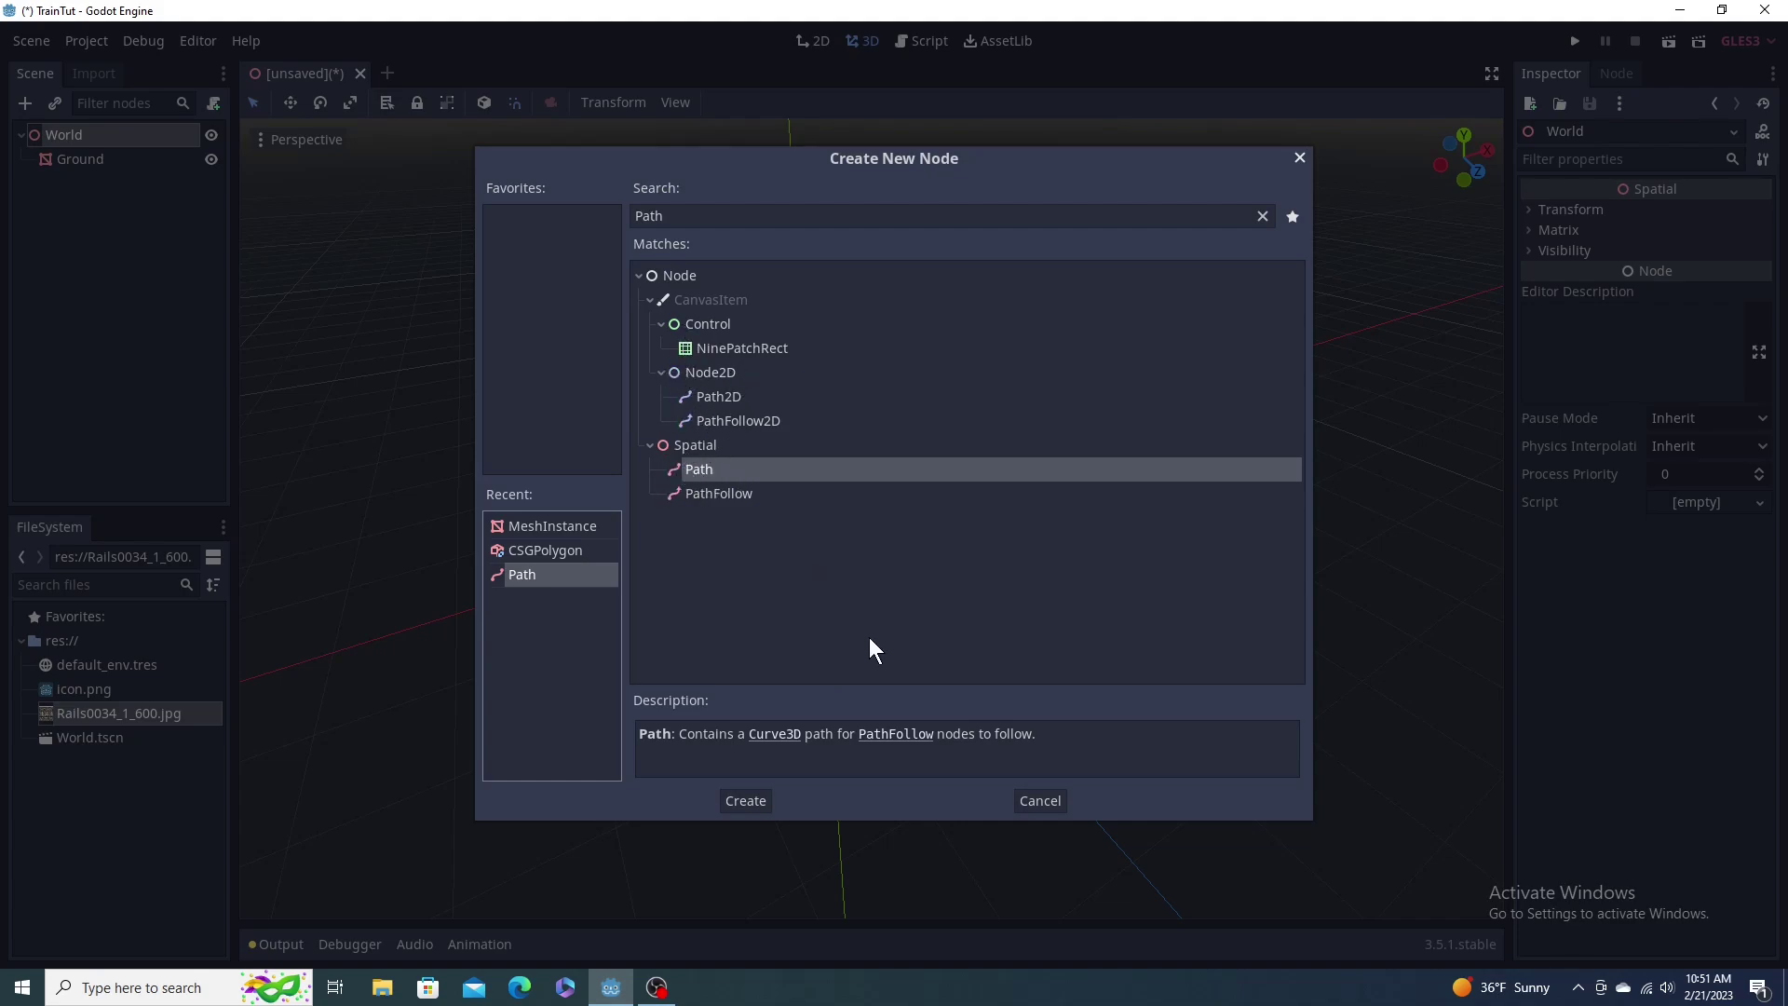
{"action": "left_click", "coordinate": [756, 801]}
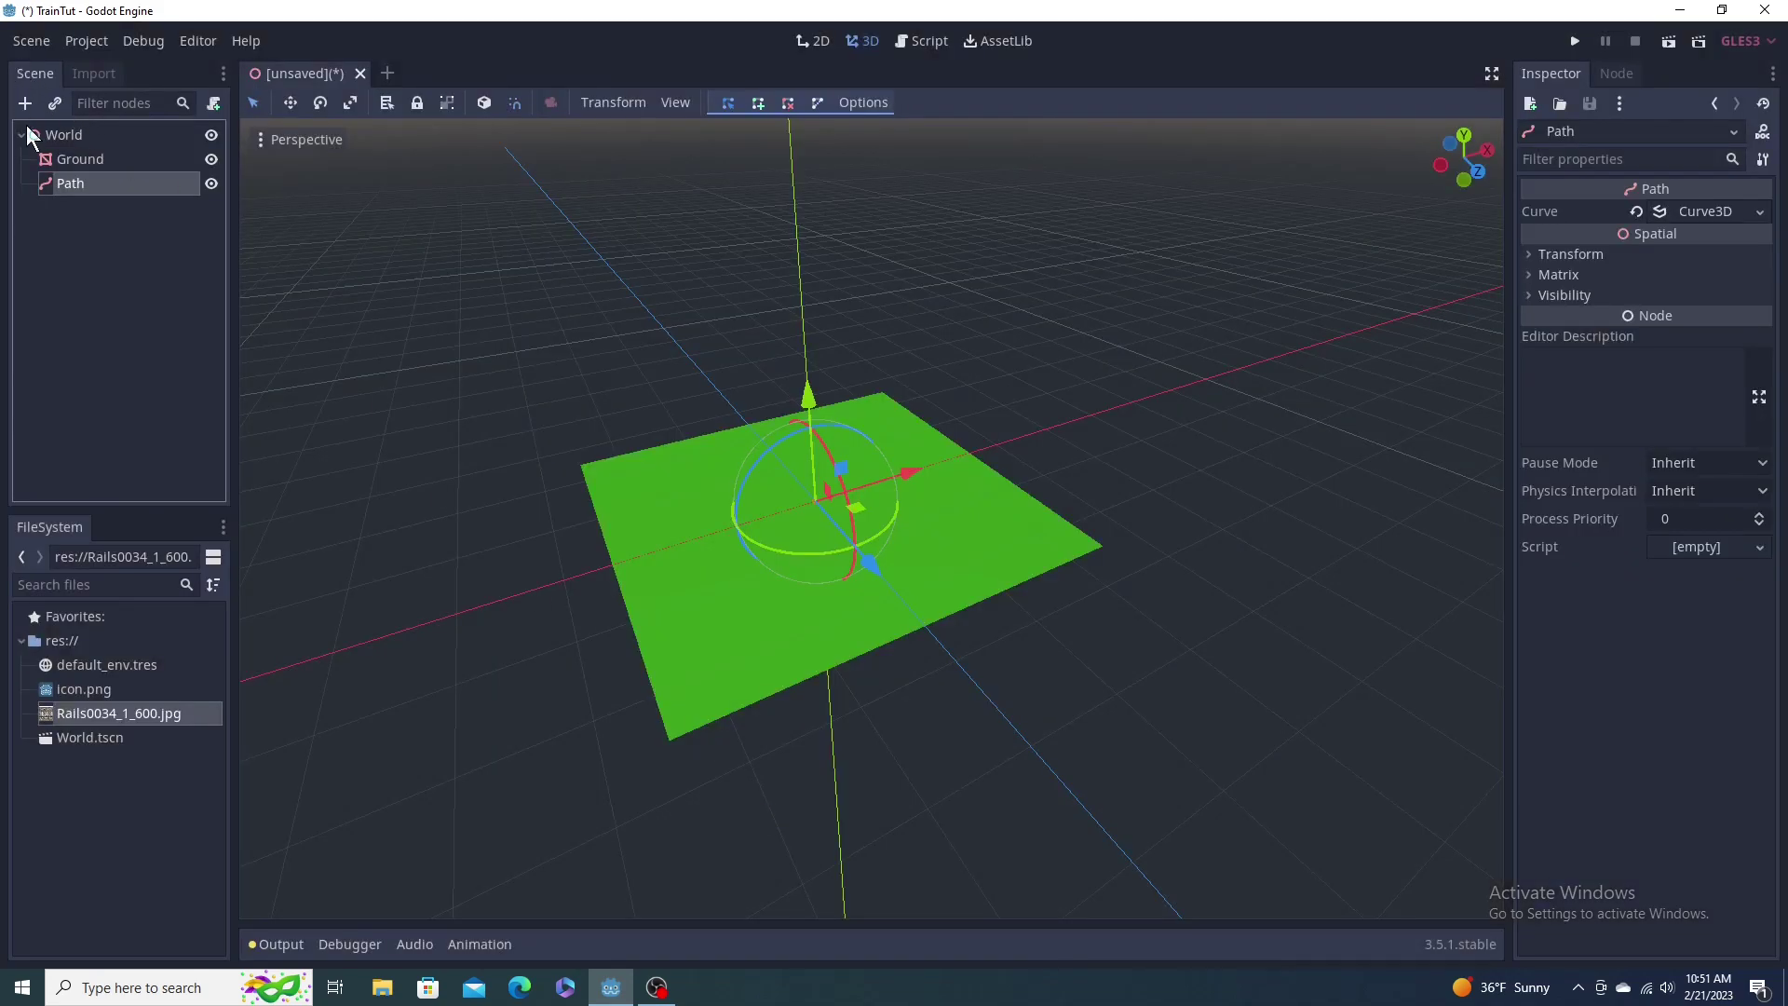
Step: Rename the new Path node to Track
{"action": "double_click", "coordinate": [87, 183]}
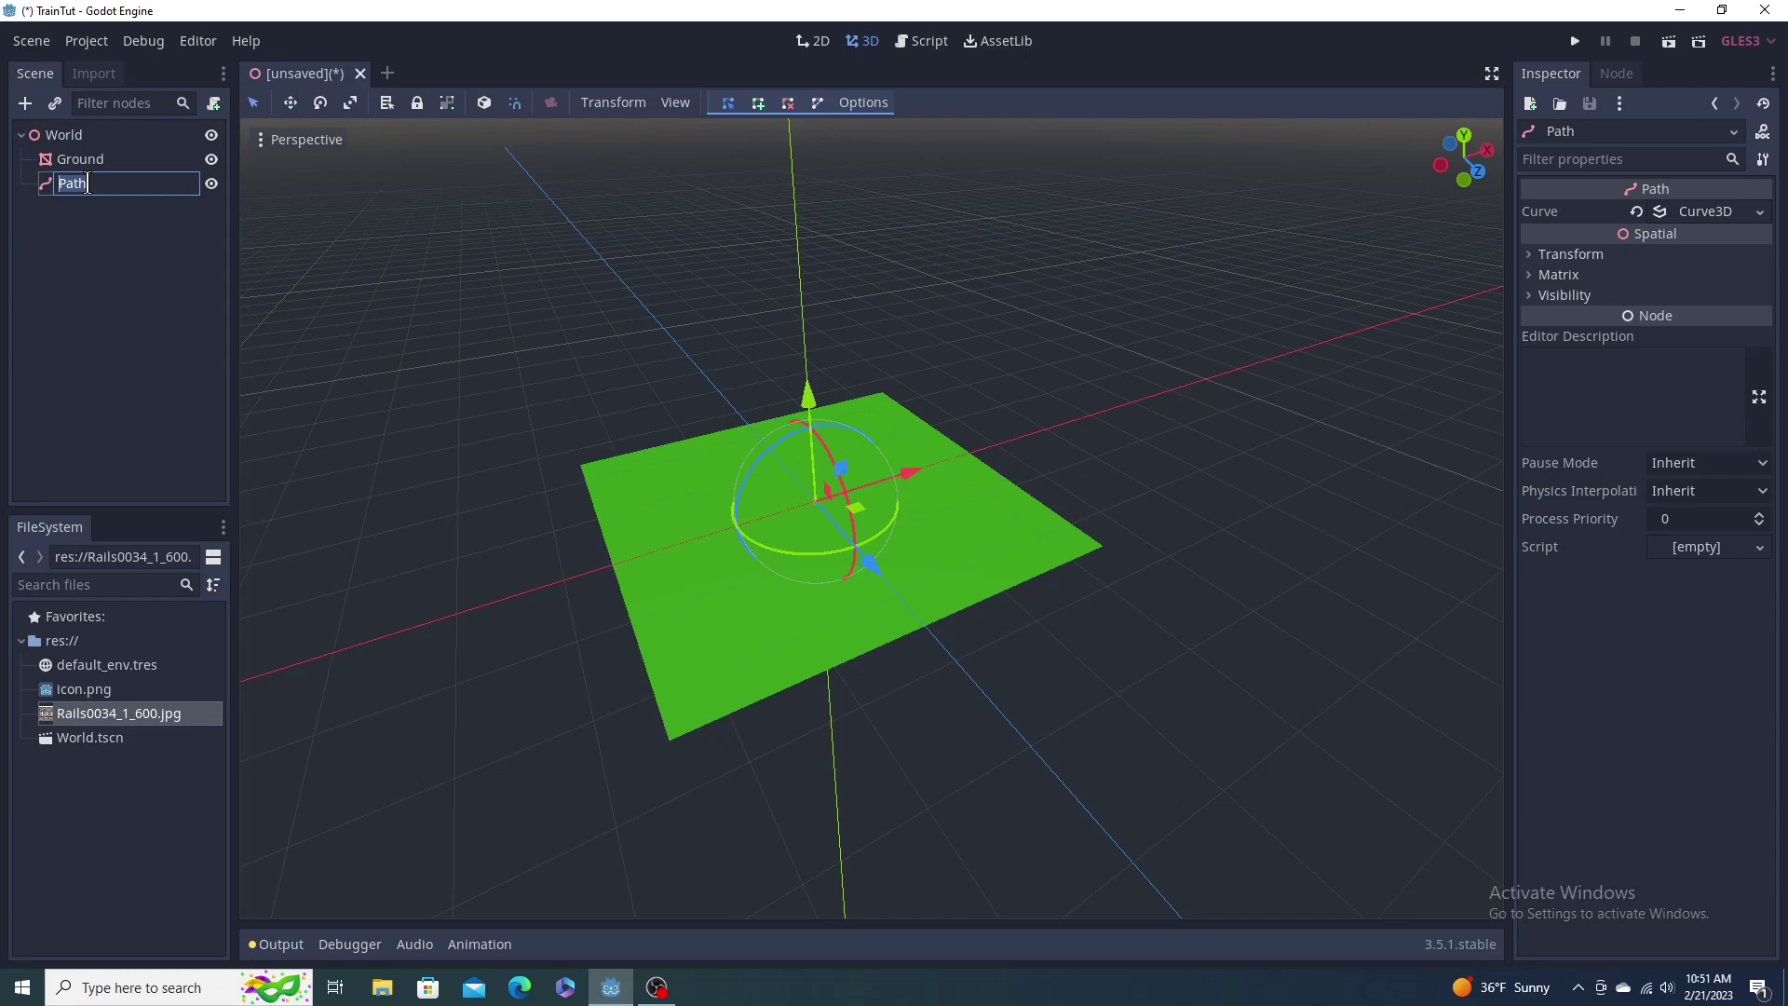
{"action": "key", "text": "BackSpace"}
{"action": "type", "text": "Track"}
{"action": "key", "text": "Return"}
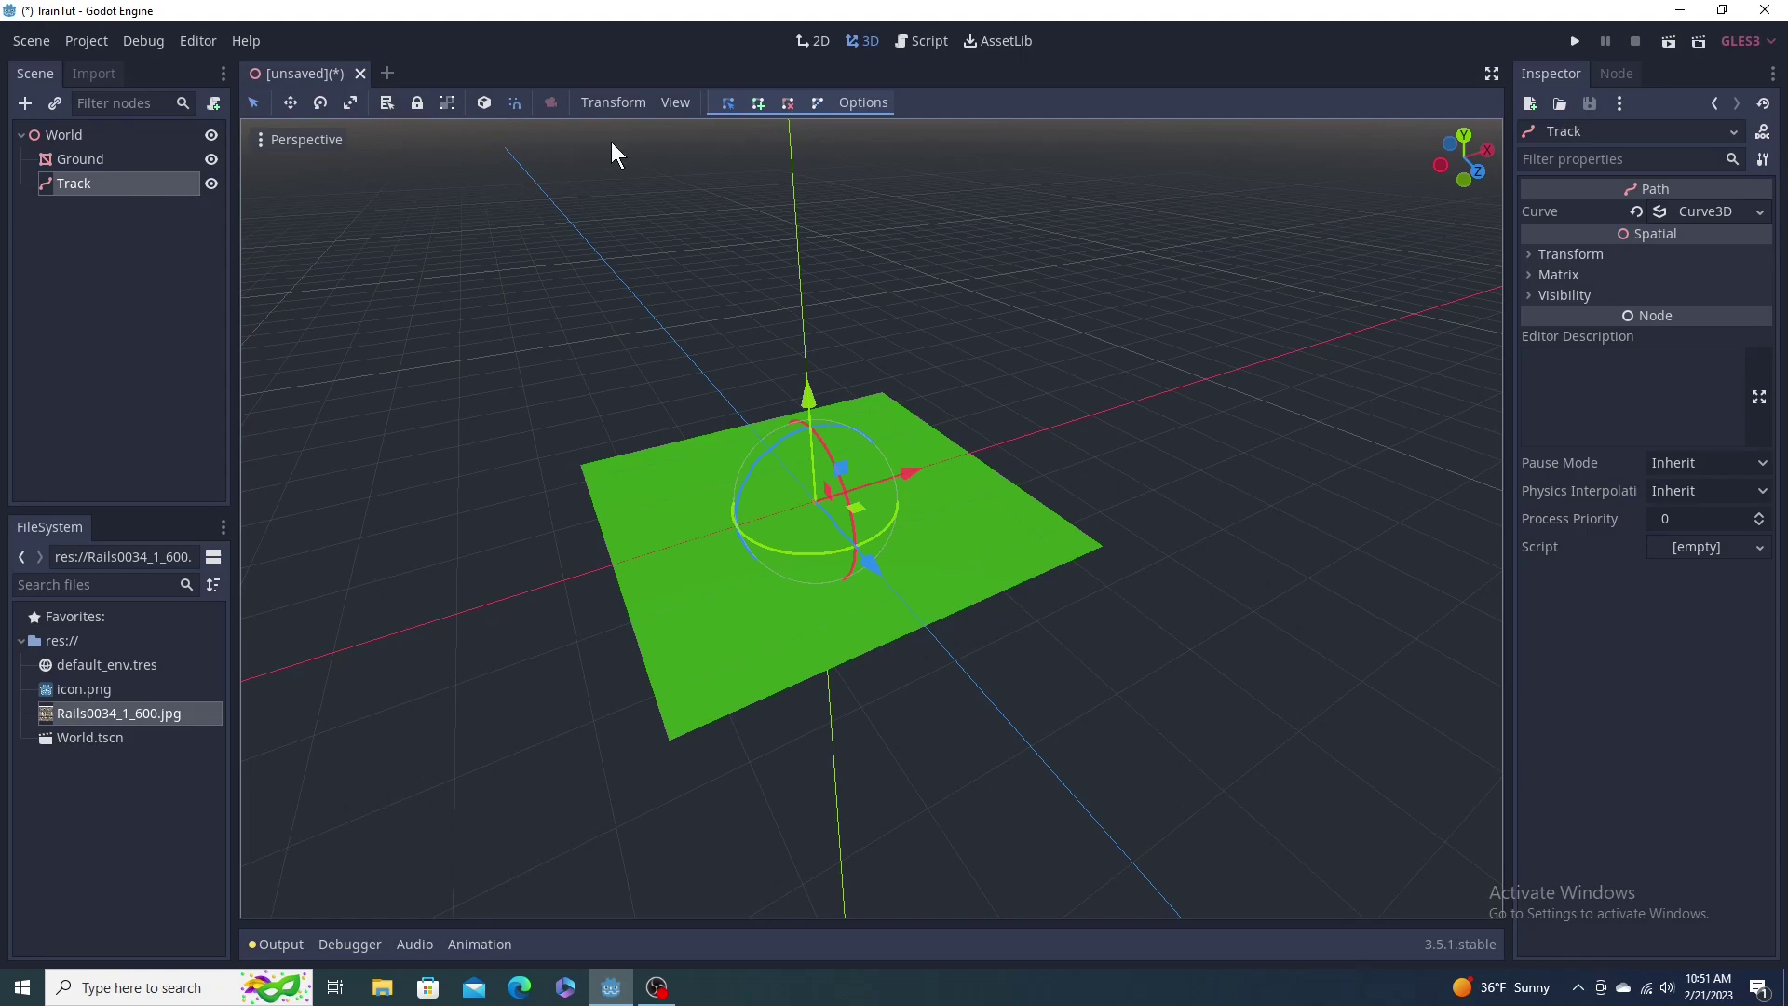
Step: Switch the viewport to Top view (Numpad 7) and adjust the zoom over the ground
{"action": "left_click", "coordinate": [728, 103]}
{"action": "key", "text": "KP_7"}
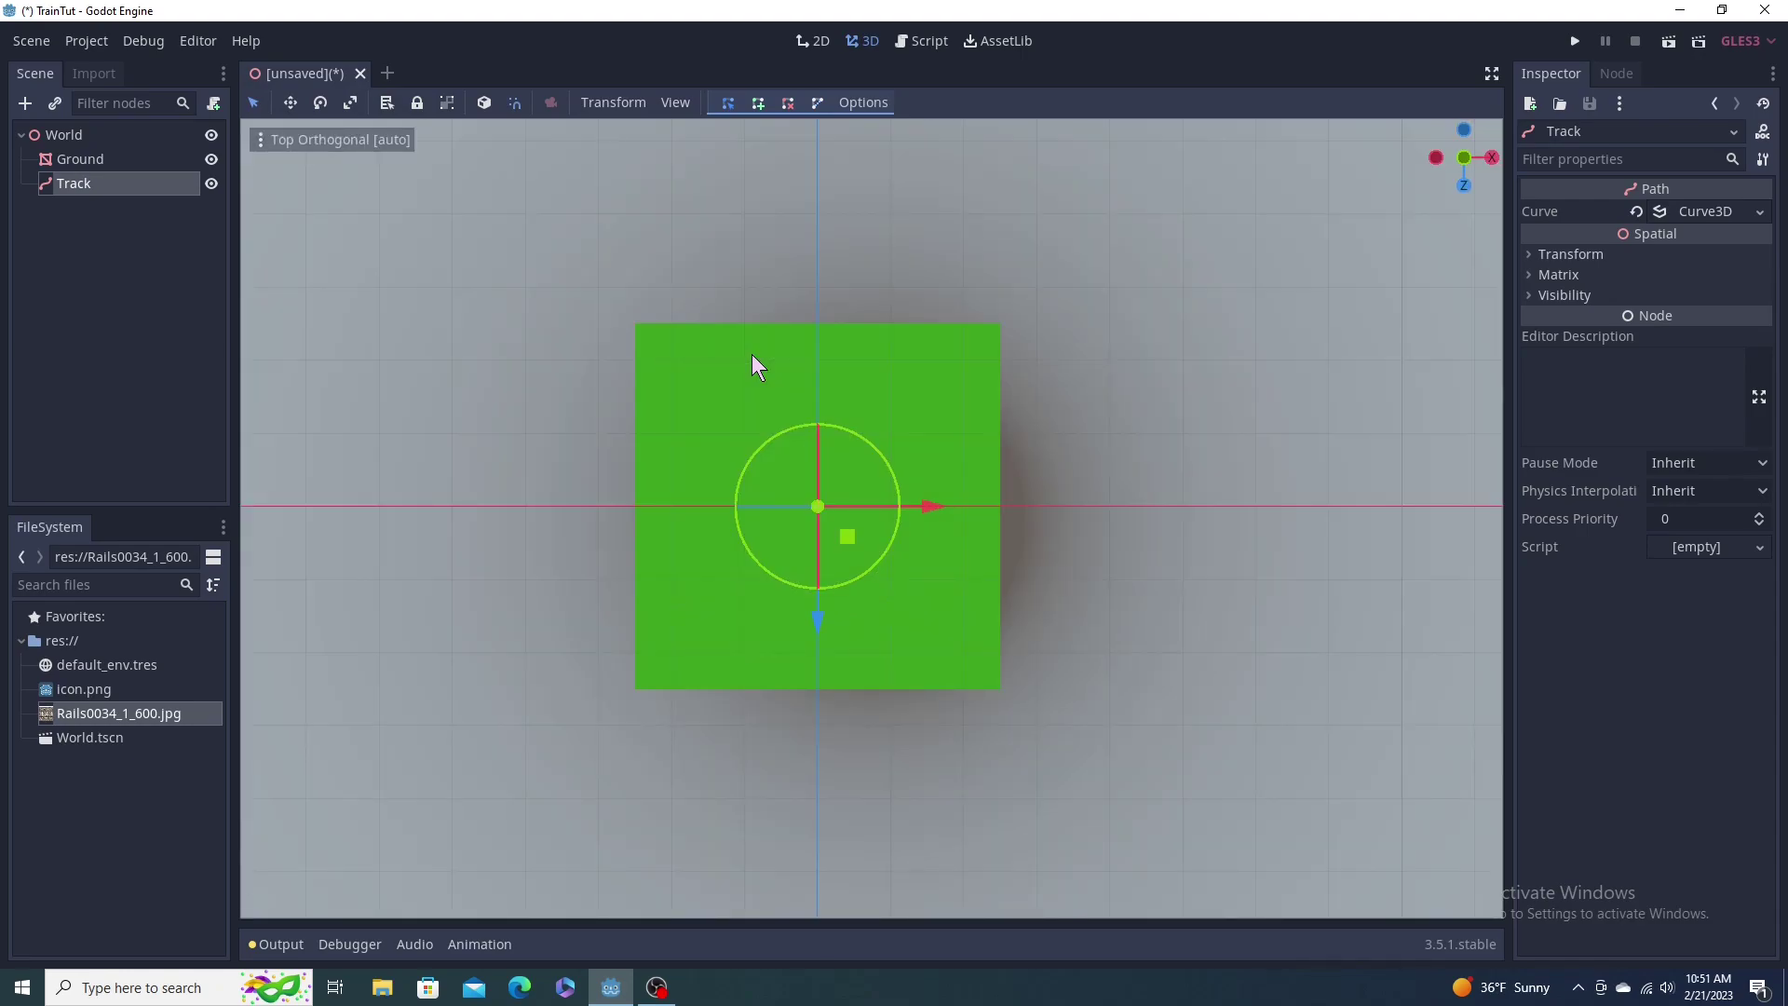
{"action": "scroll", "coordinate": [801, 405], "scroll_direction": "up", "scroll_amount": 8}
{"action": "scroll", "coordinate": [801, 407], "scroll_direction": "down", "scroll_amount": 6}
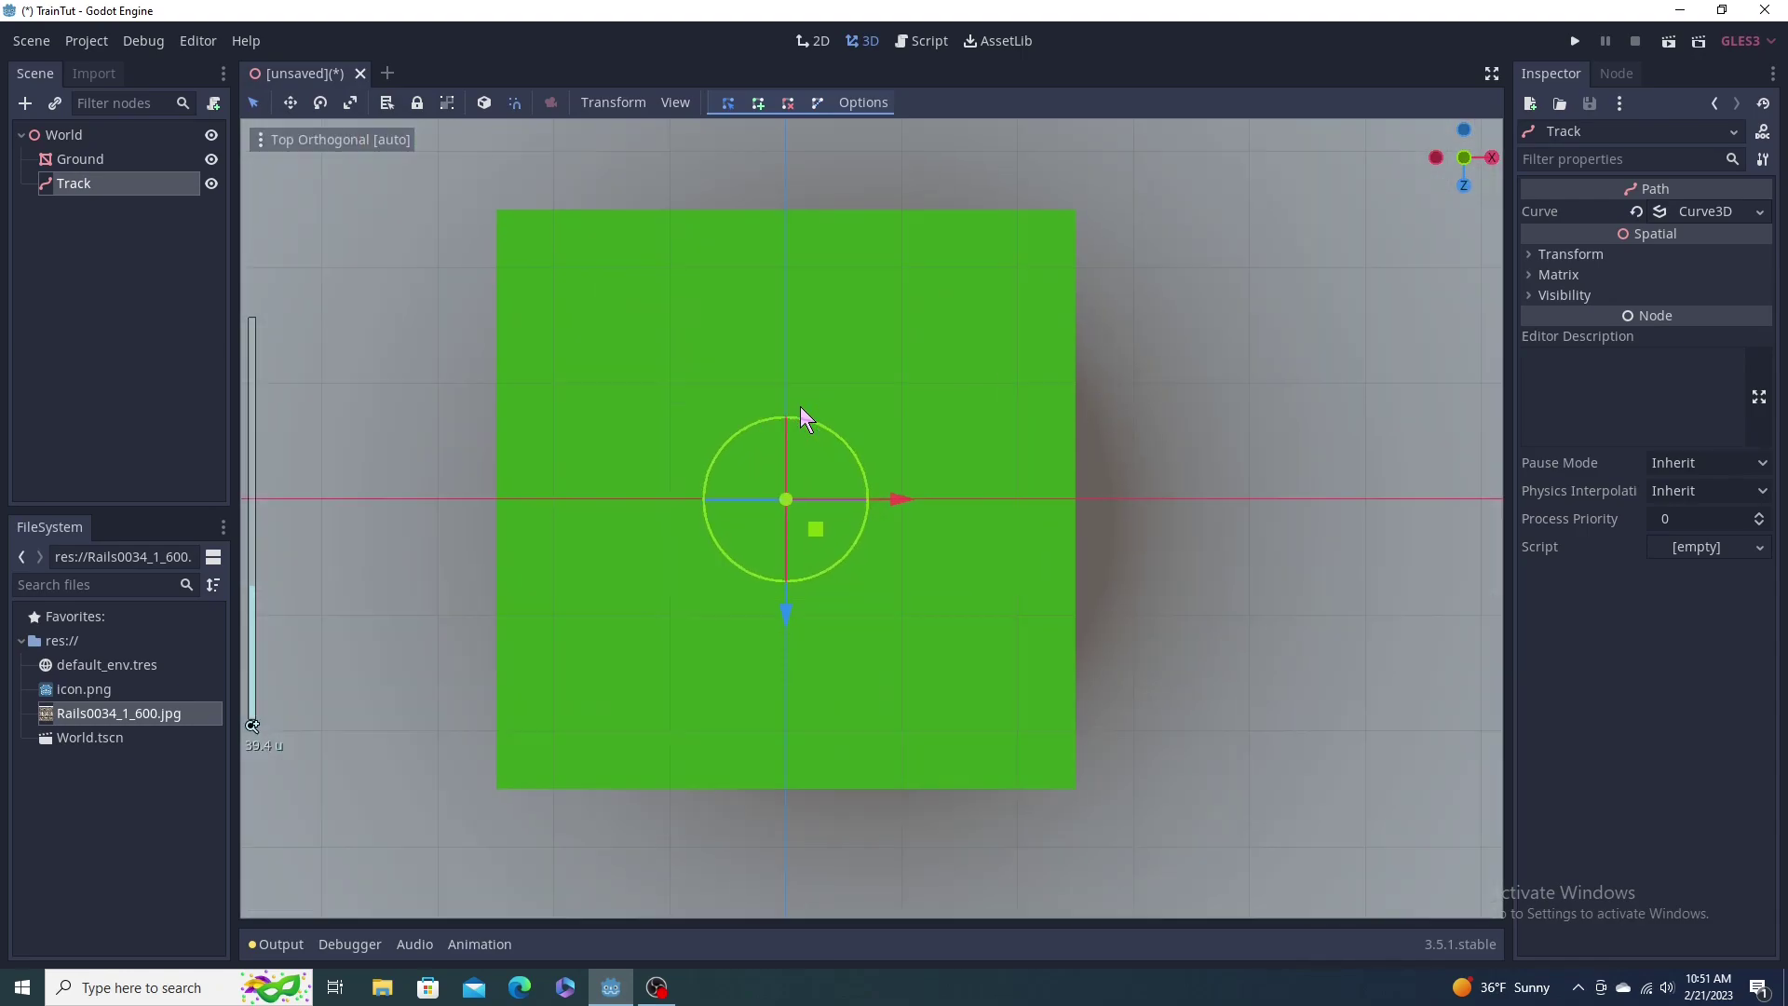
{"action": "scroll", "coordinate": [801, 406], "scroll_direction": "up", "scroll_amount": 6}
{"action": "scroll", "coordinate": [801, 408], "scroll_direction": "down", "scroll_amount": 2}
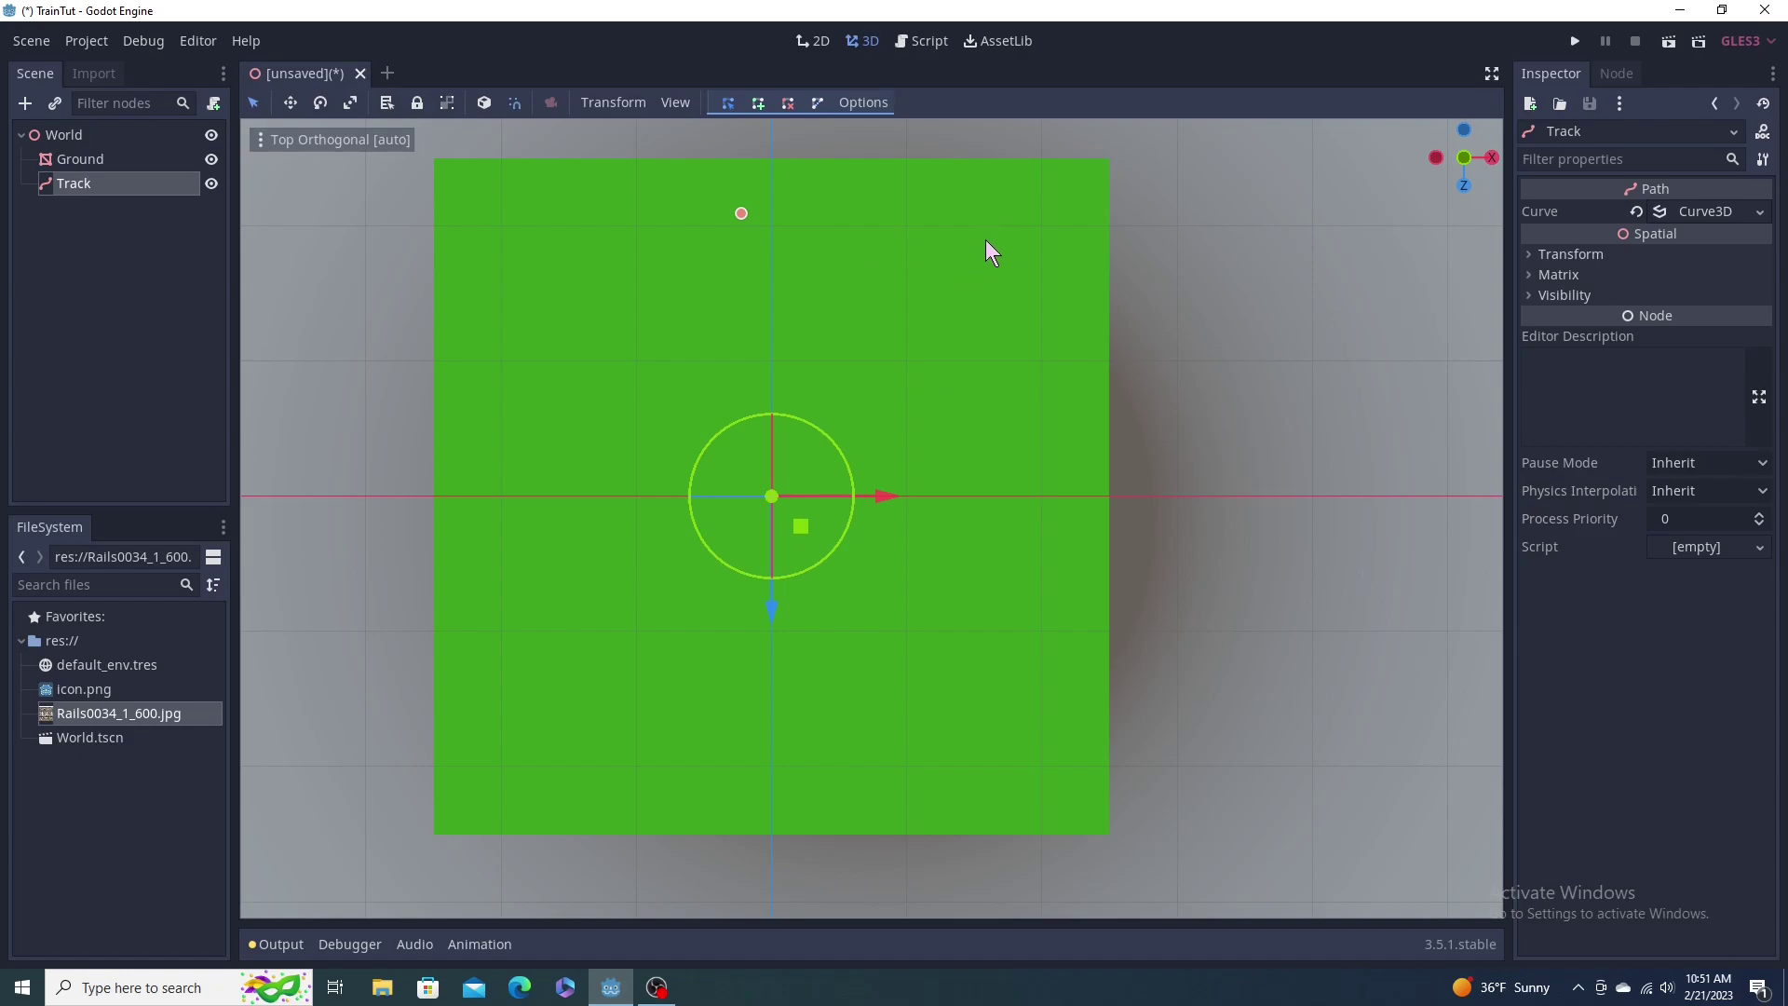
Step: Place curve points around the ground's edges, replacing one misplaced point near the top
{"action": "left_click", "coordinate": [939, 227]}
{"action": "right_click", "coordinate": [939, 226]}
{"action": "left_click", "coordinate": [923, 229]}
{"action": "left_click", "coordinate": [1015, 691]}
{"action": "left_click", "coordinate": [873, 661]}
{"action": "left_click", "coordinate": [735, 743]}
{"action": "left_click", "coordinate": [522, 492]}
{"action": "left_click", "coordinate": [481, 362]}
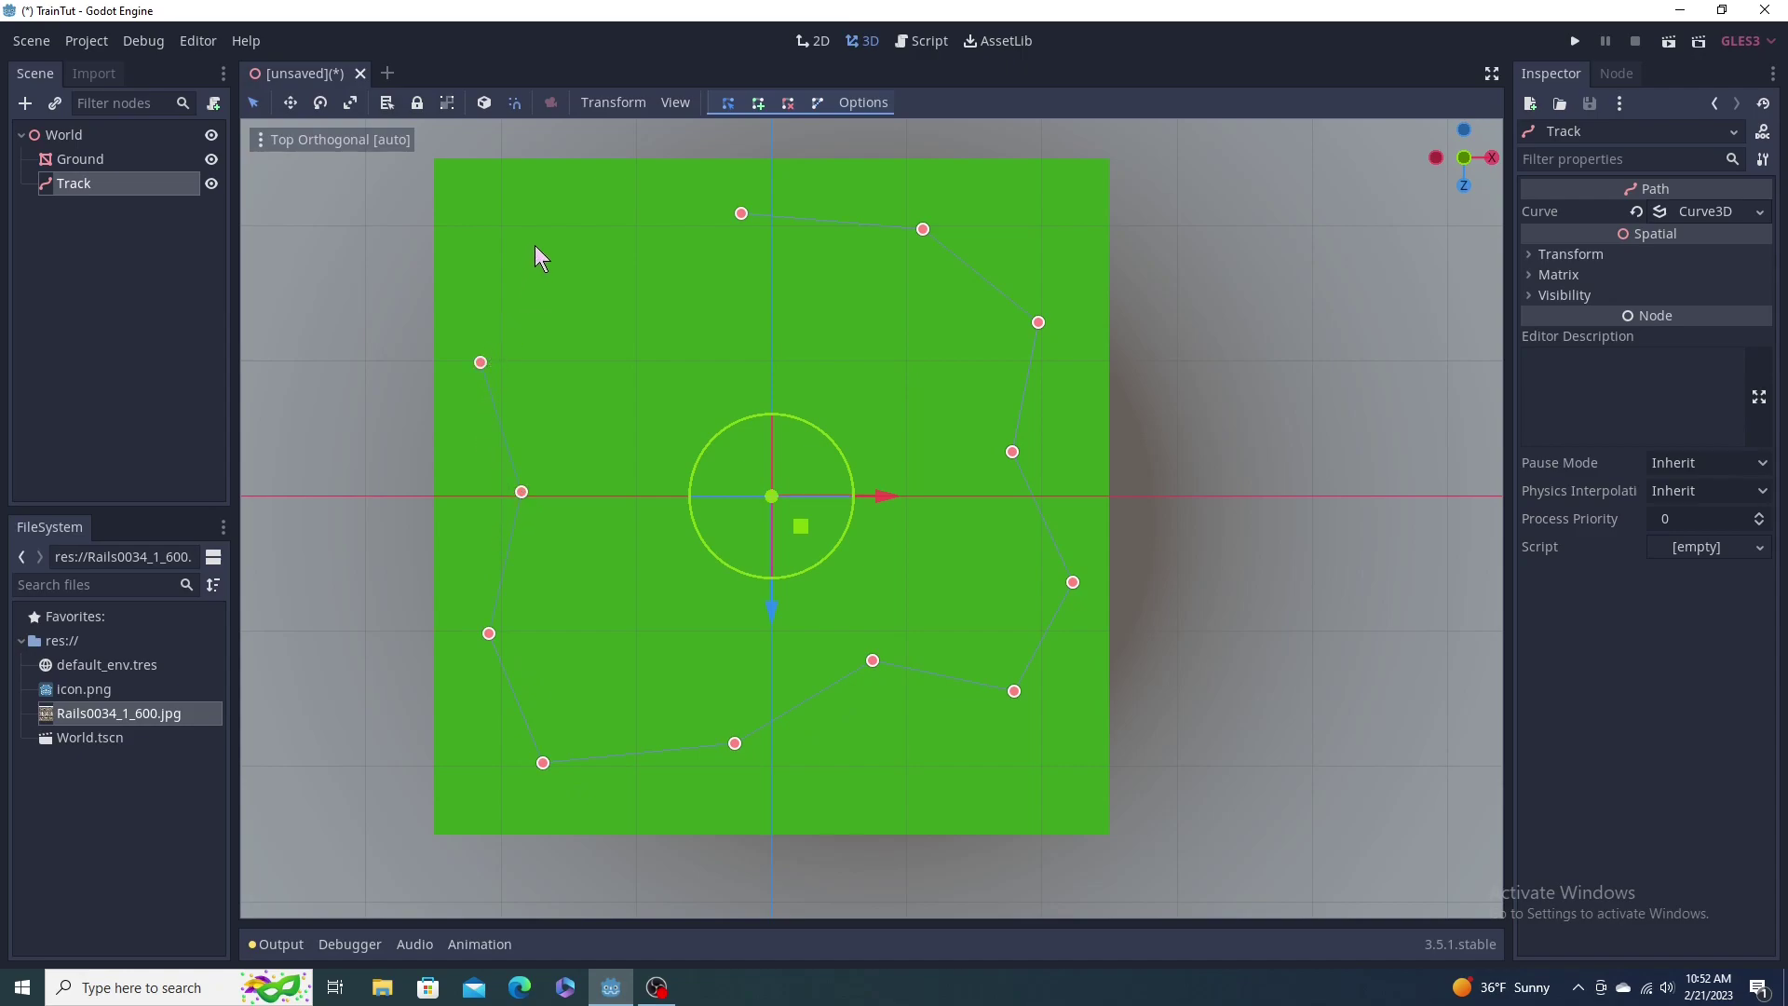
{"action": "left_click", "coordinate": [563, 234]}
Step: Close the Track curve into a loop and tilt the view to see it in perspective
{"action": "left_click", "coordinate": [818, 102]}
{"action": "middle_click_drag", "start_coordinate": [678, 478], "coordinate": [798, 323]}
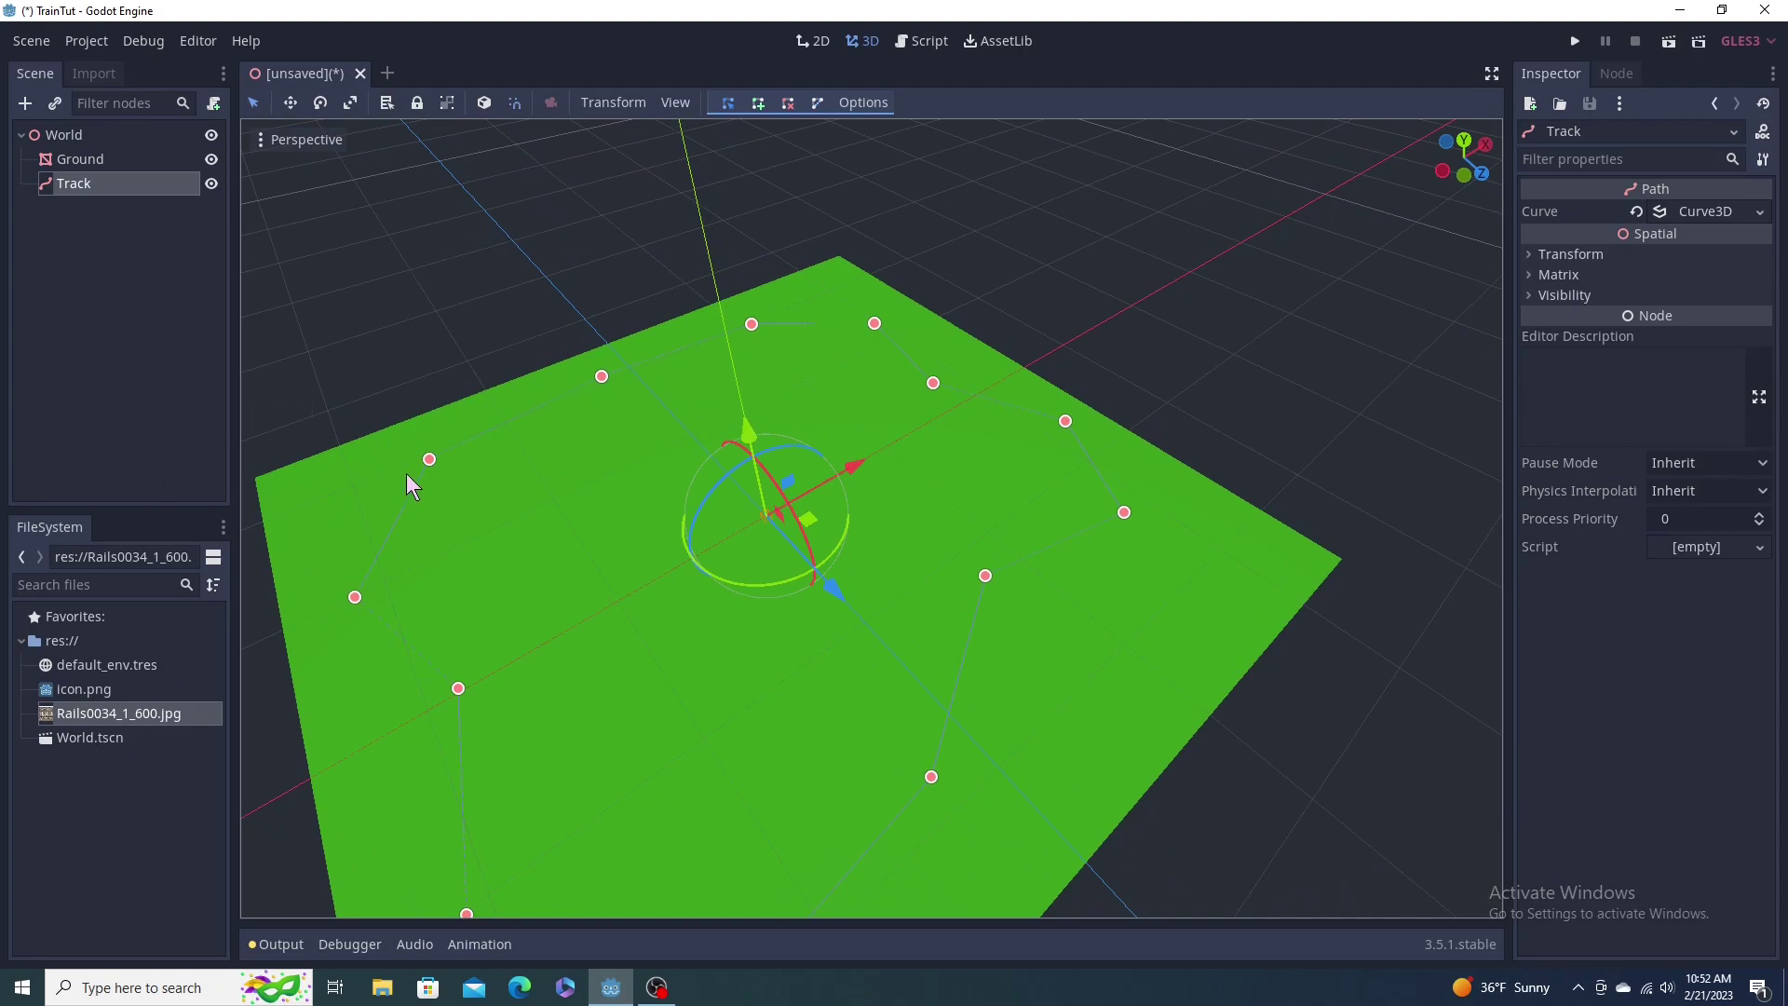
{"action": "right_click", "coordinate": [116, 182]}
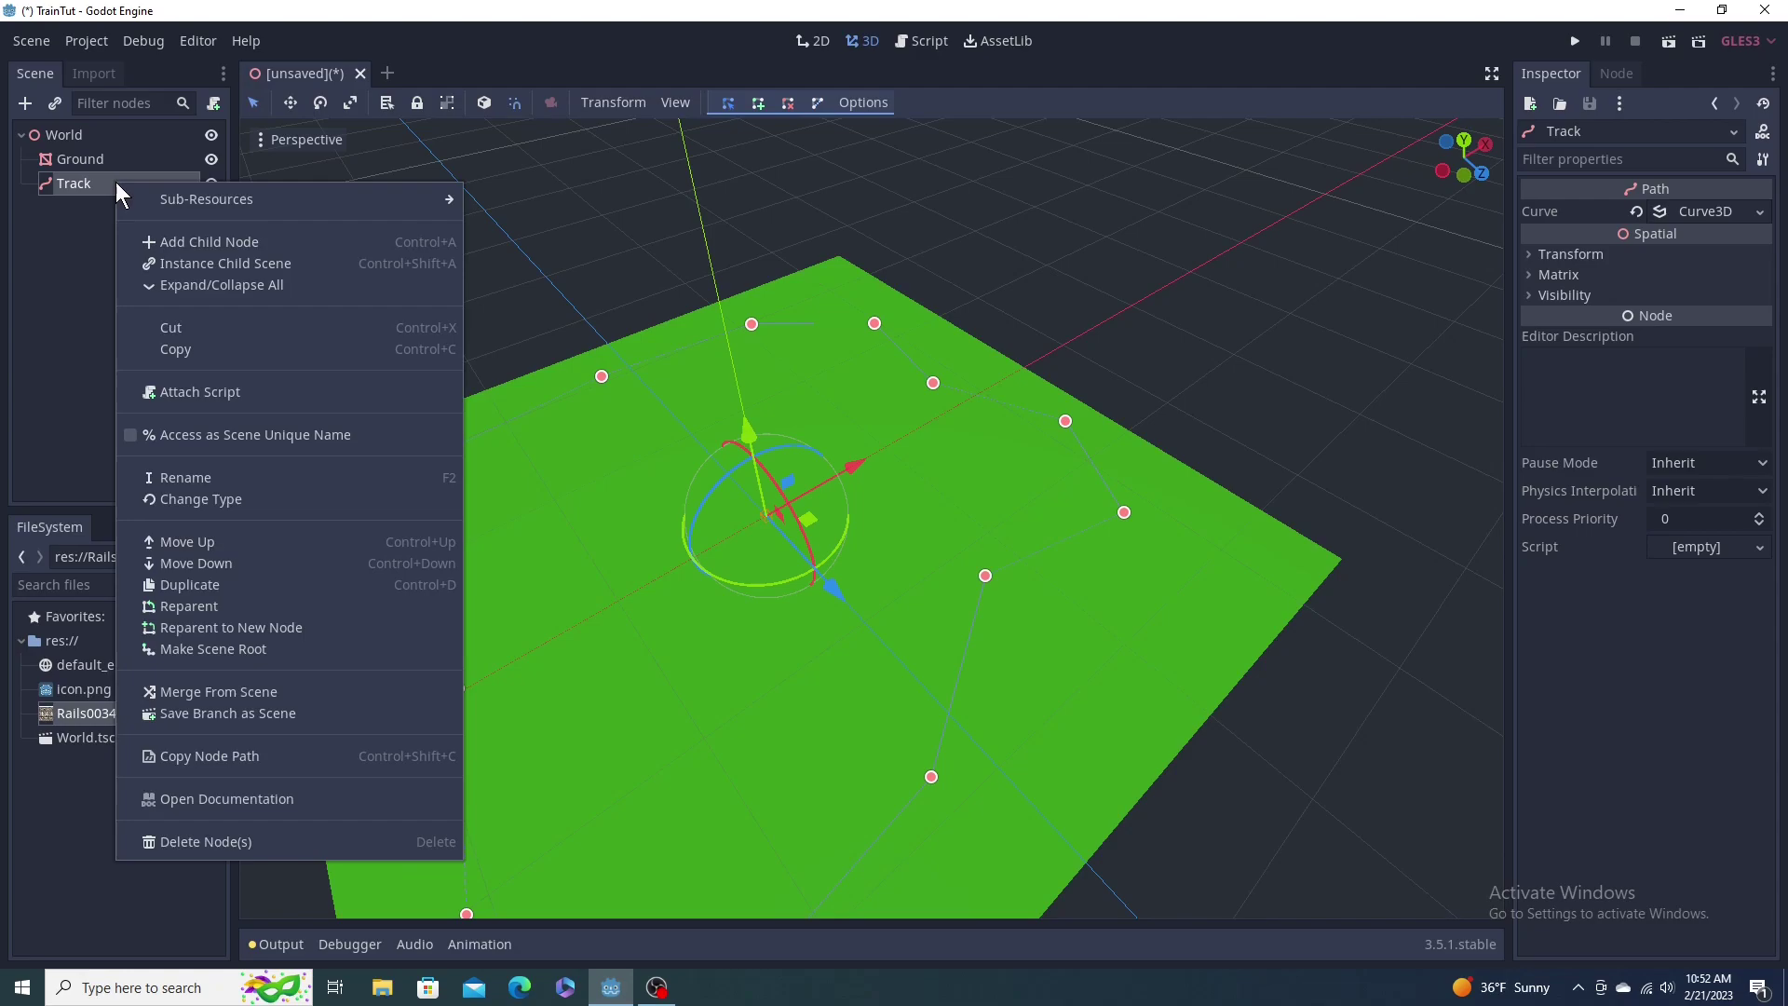
Step: Create a CSGPolygon node under Track, picking it from the Recent list
{"action": "left_click", "coordinate": [170, 233]}
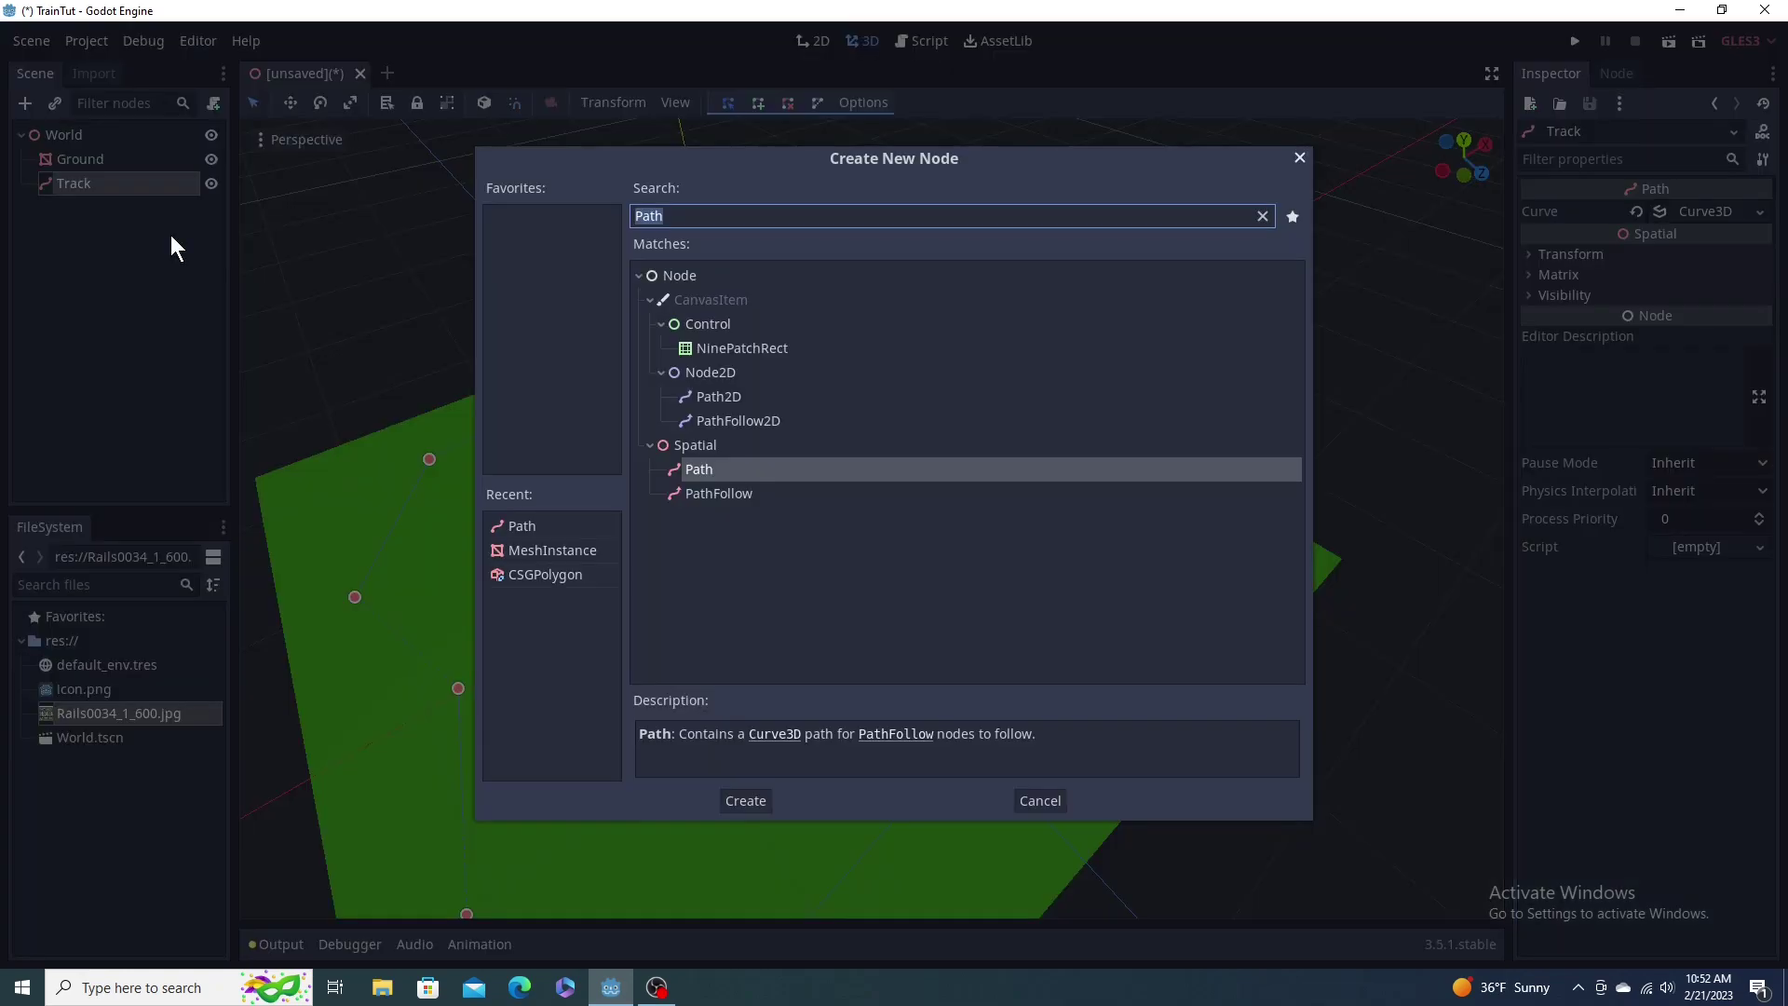
{"action": "left_click", "coordinate": [542, 575]}
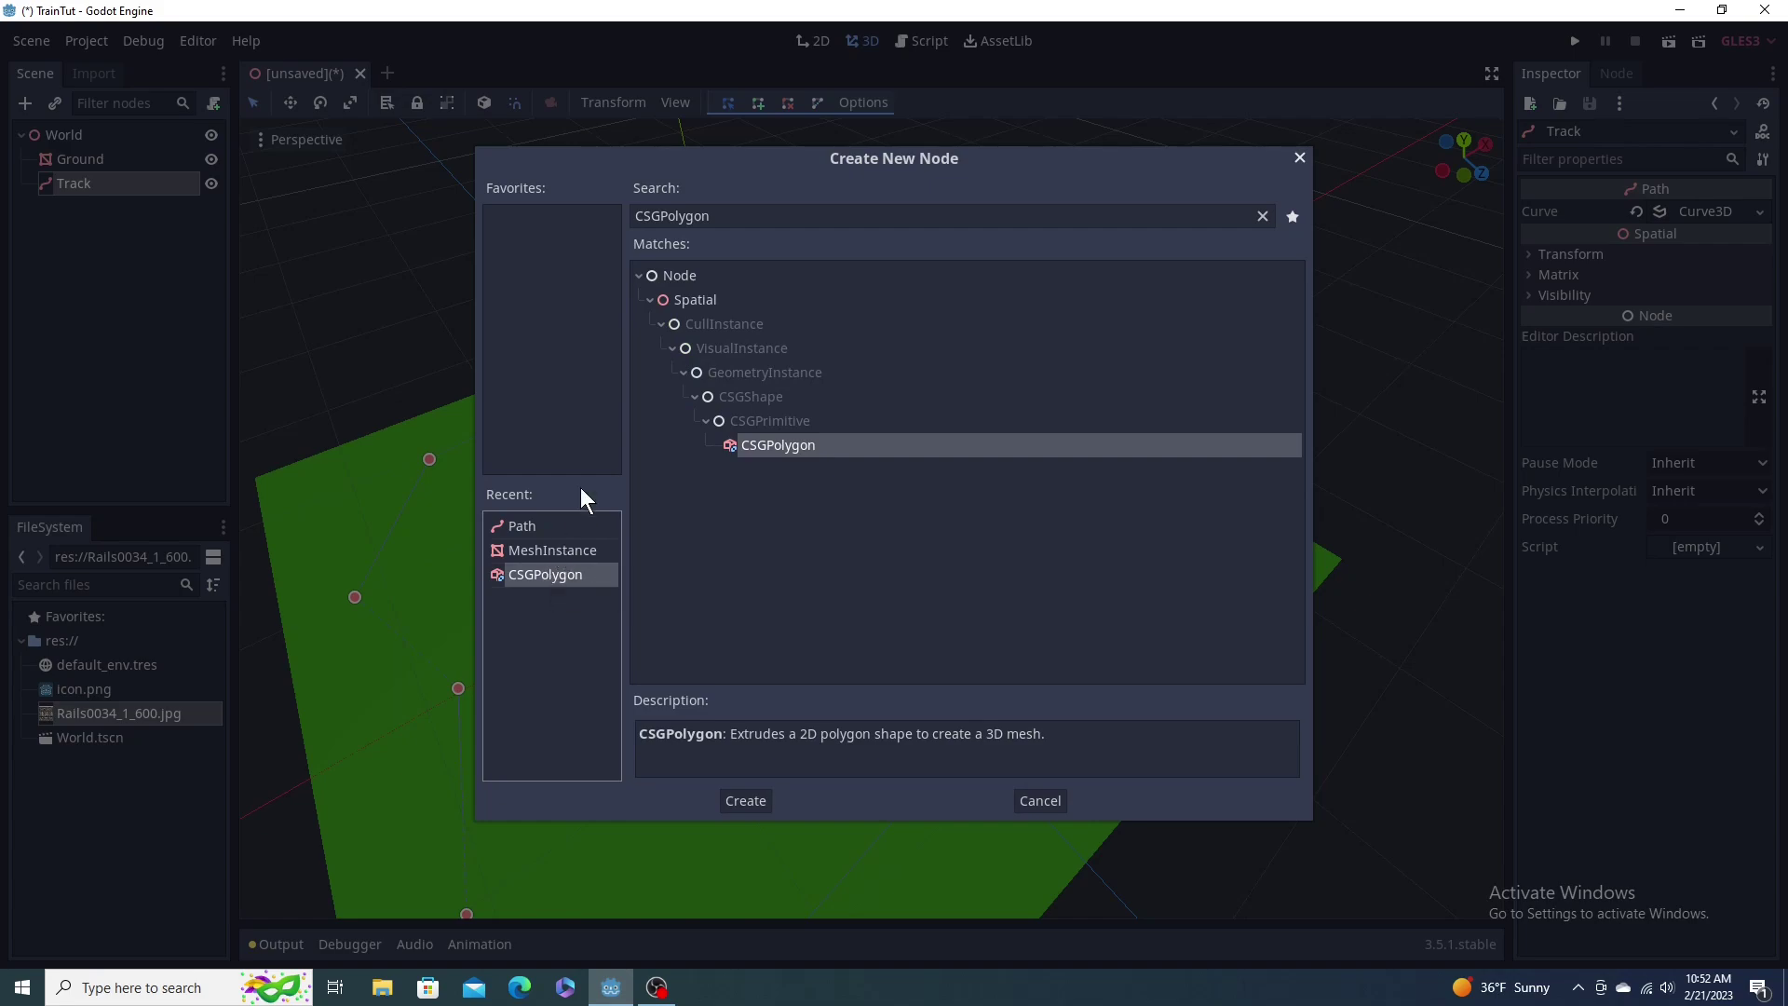
{"action": "double_click", "coordinate": [781, 447]}
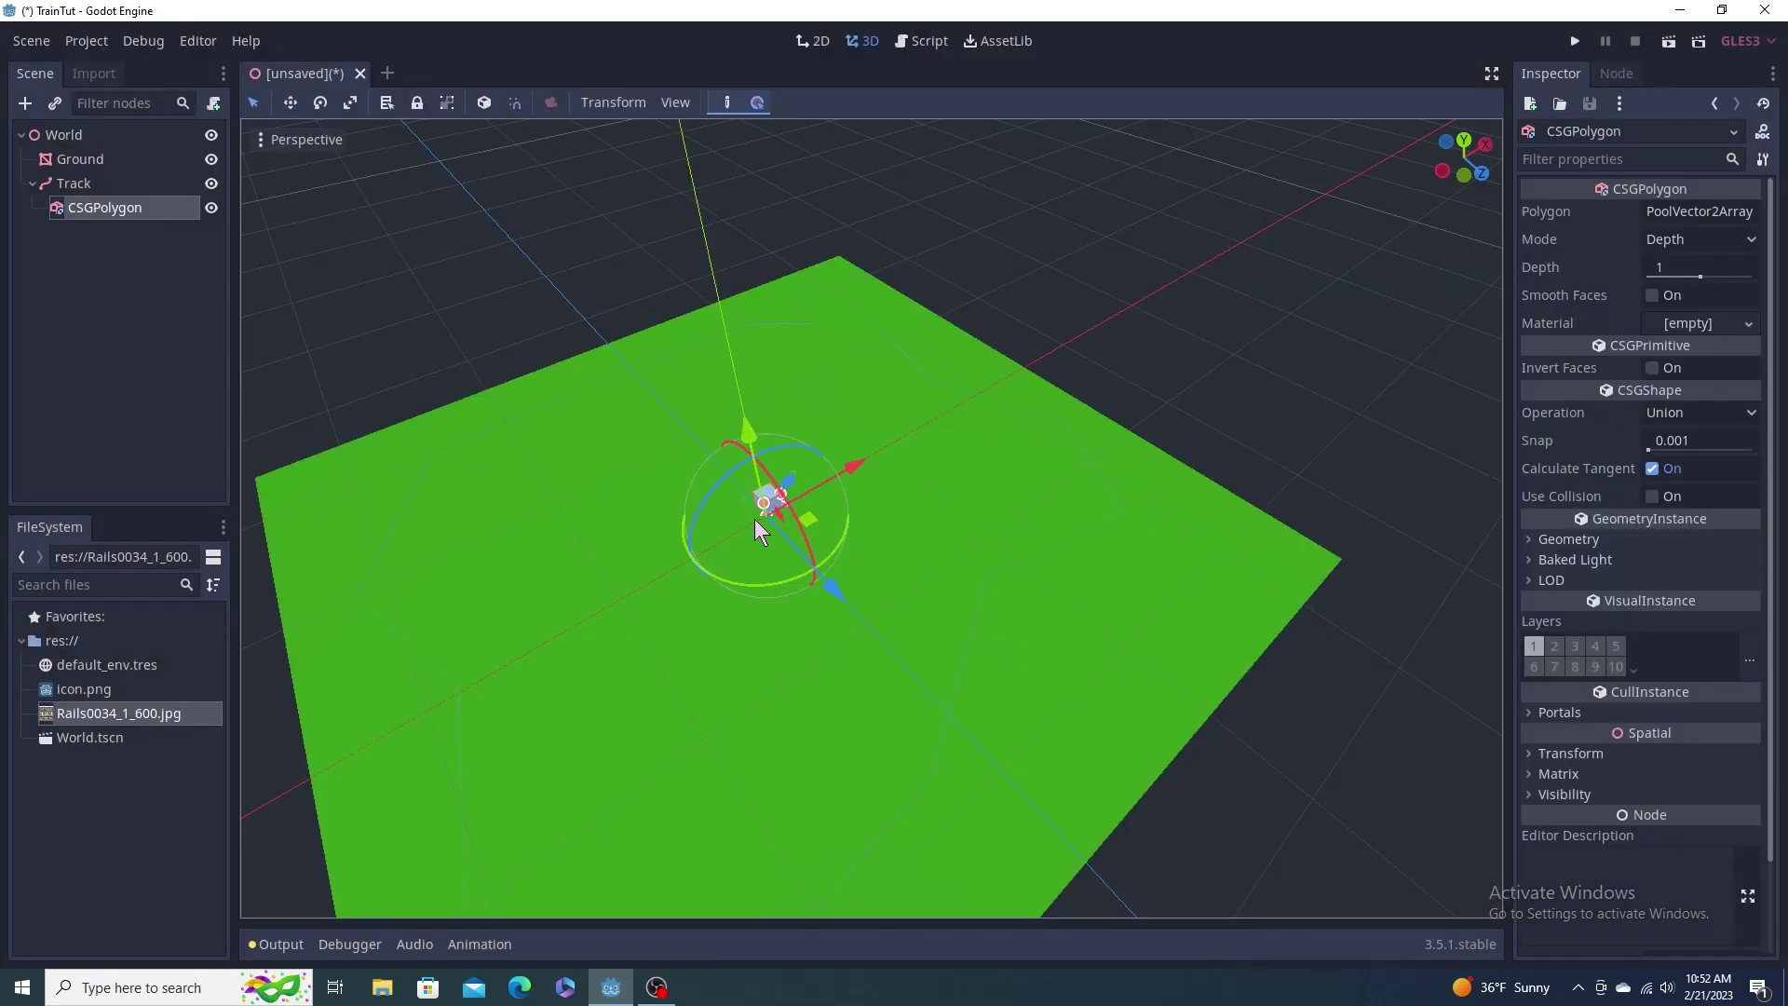
{"action": "key", "text": "f"}
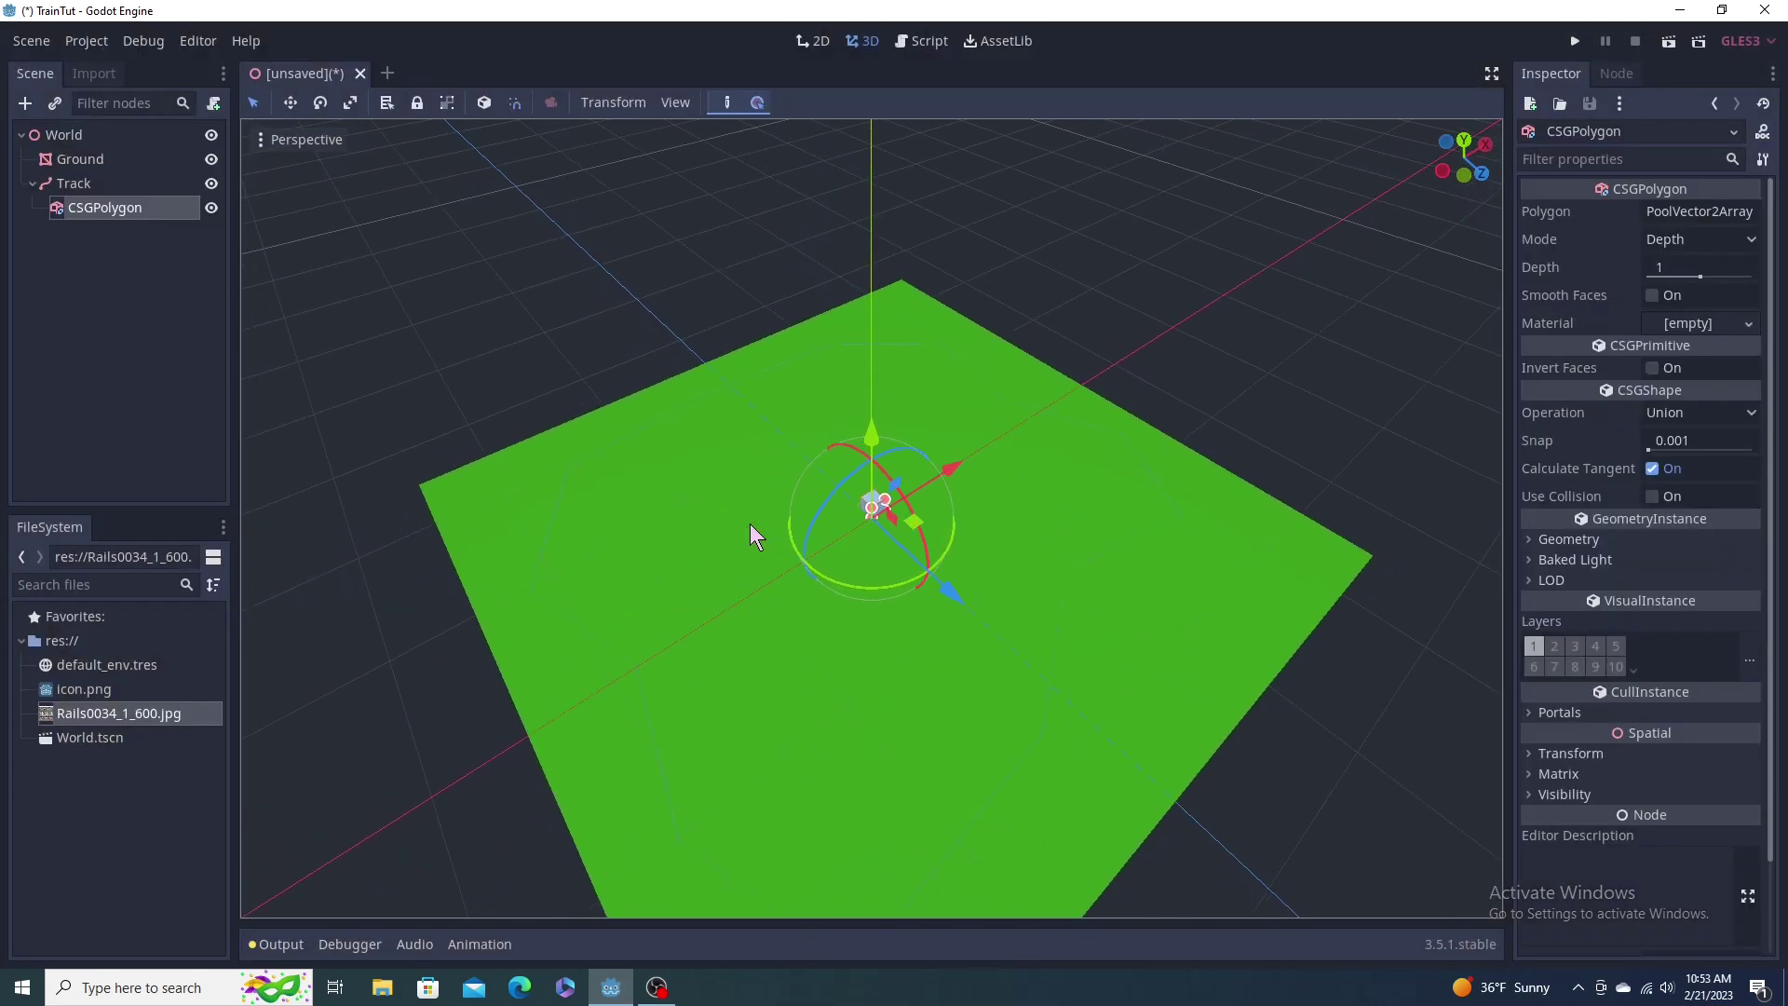
{"action": "scroll", "coordinate": [869, 563], "scroll_direction": "up", "scroll_amount": 3}
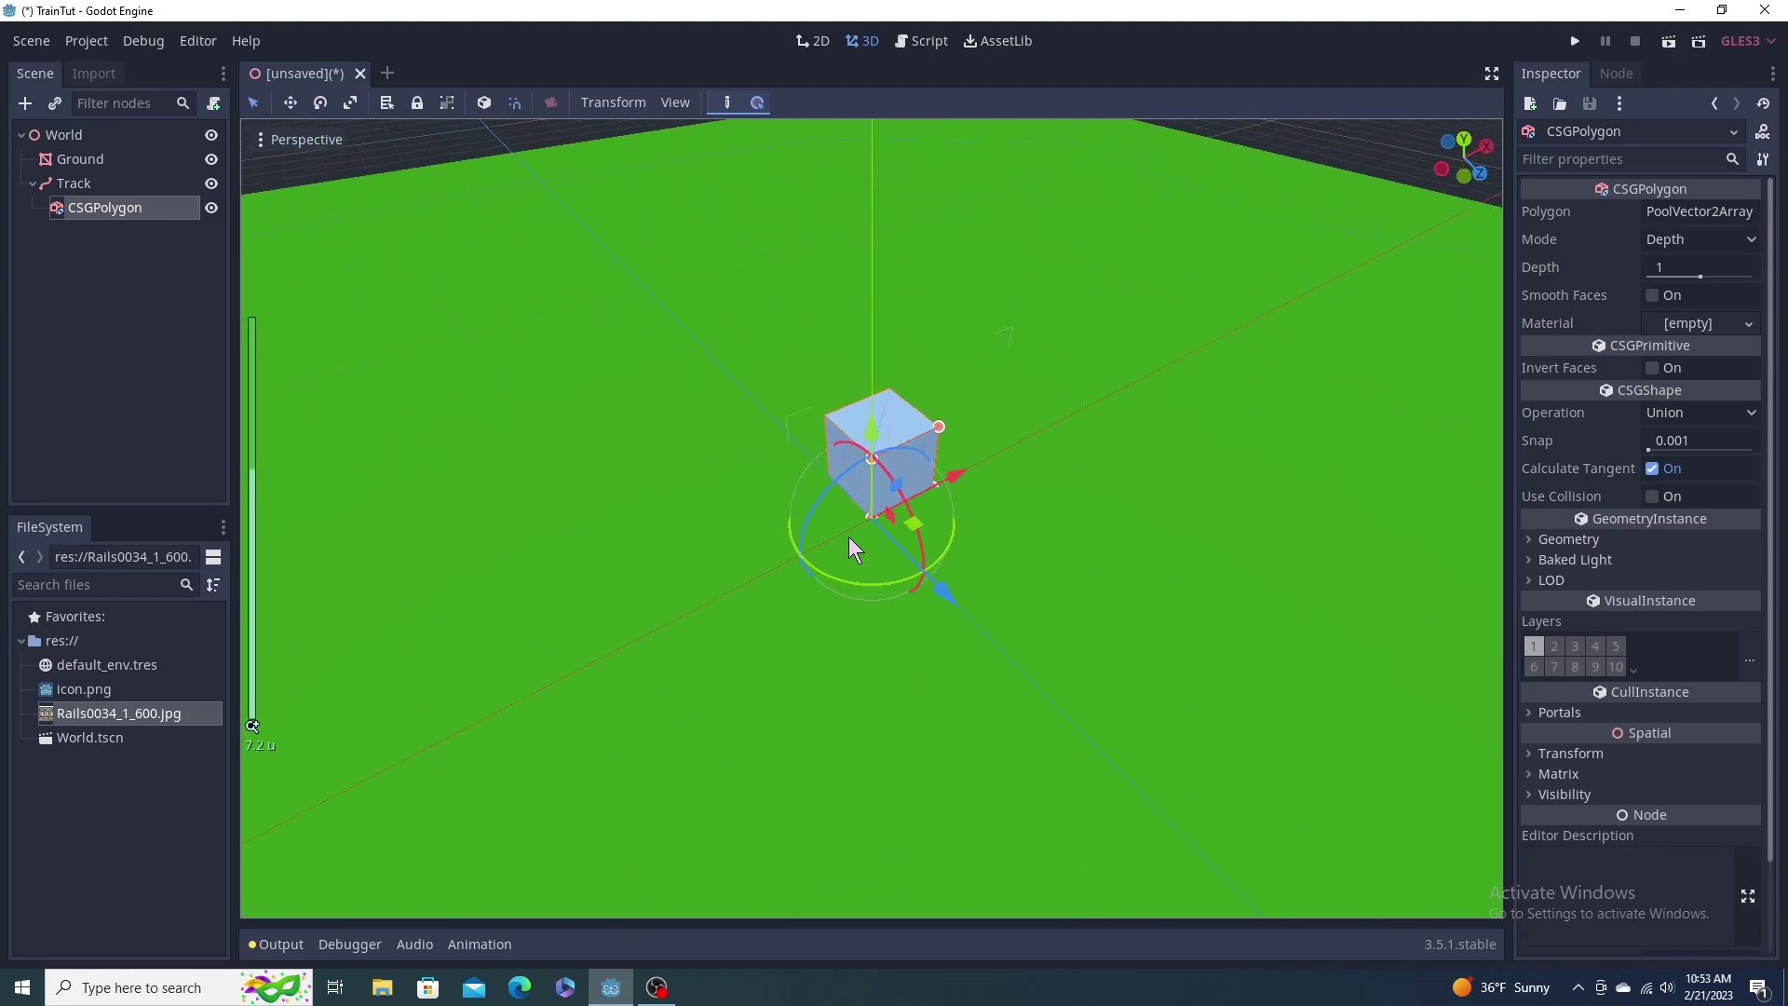
{"action": "key", "text": "KP_1"}
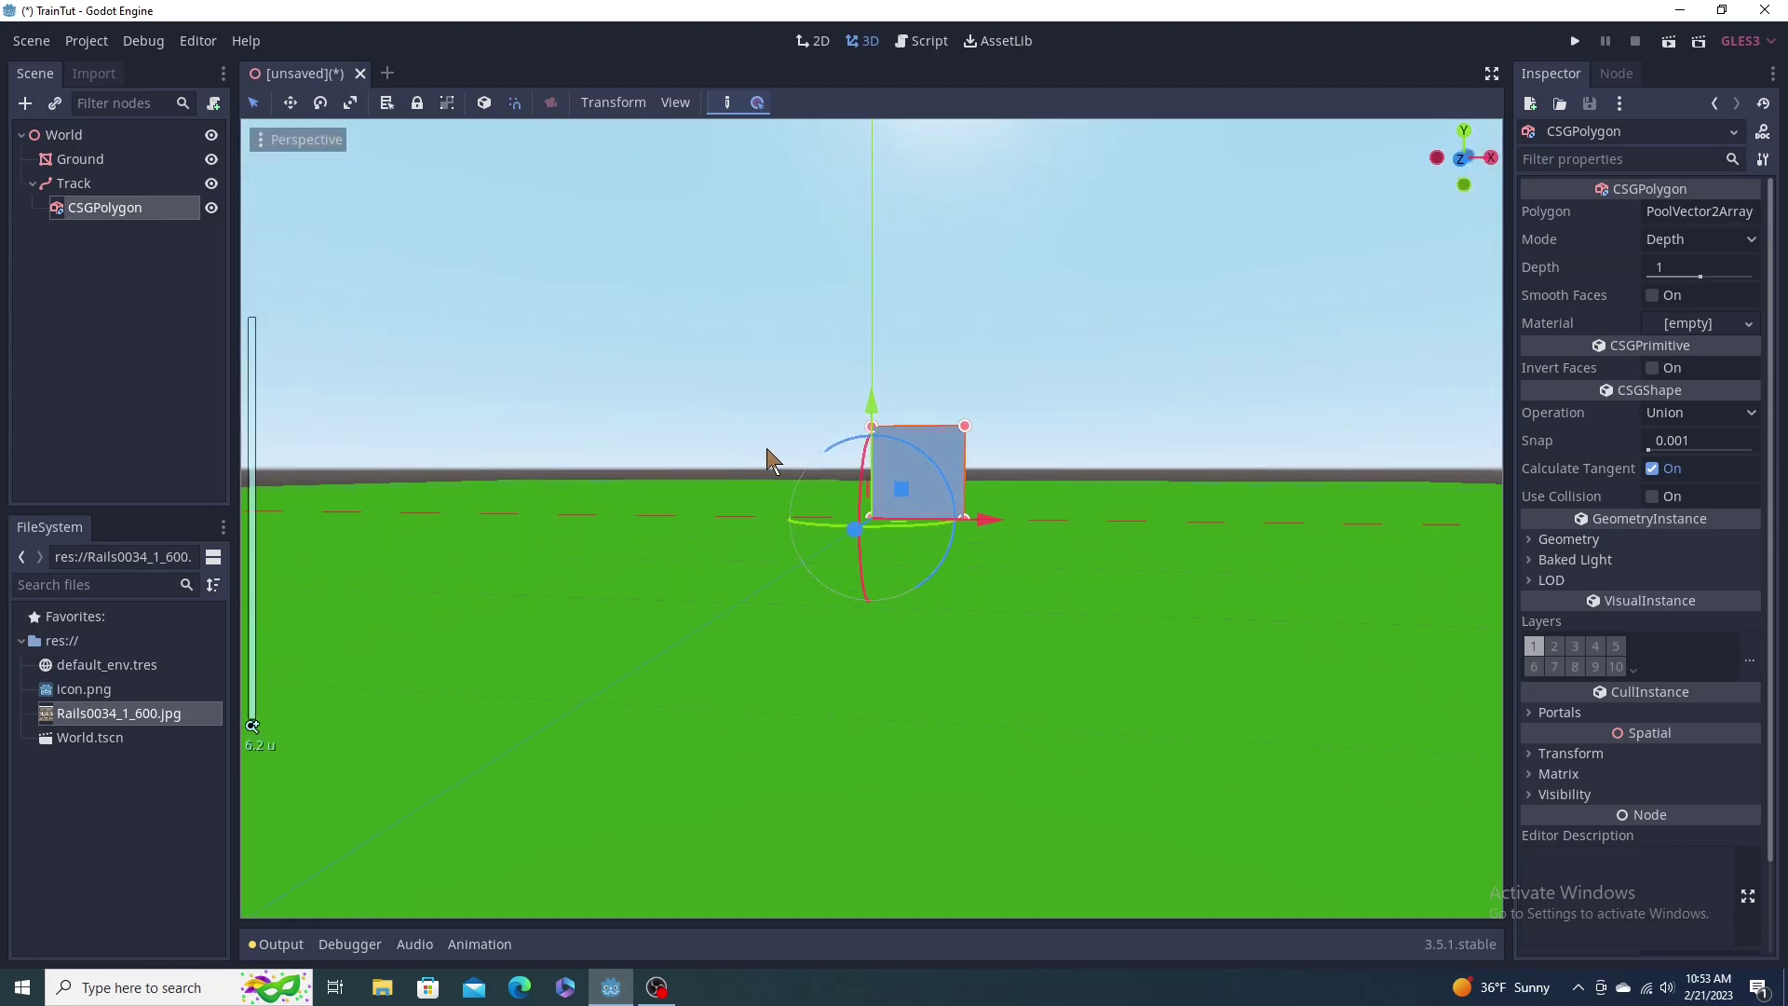
{"action": "middle_click_drag", "start_coordinate": [771, 459], "coordinate": [947, 591]}
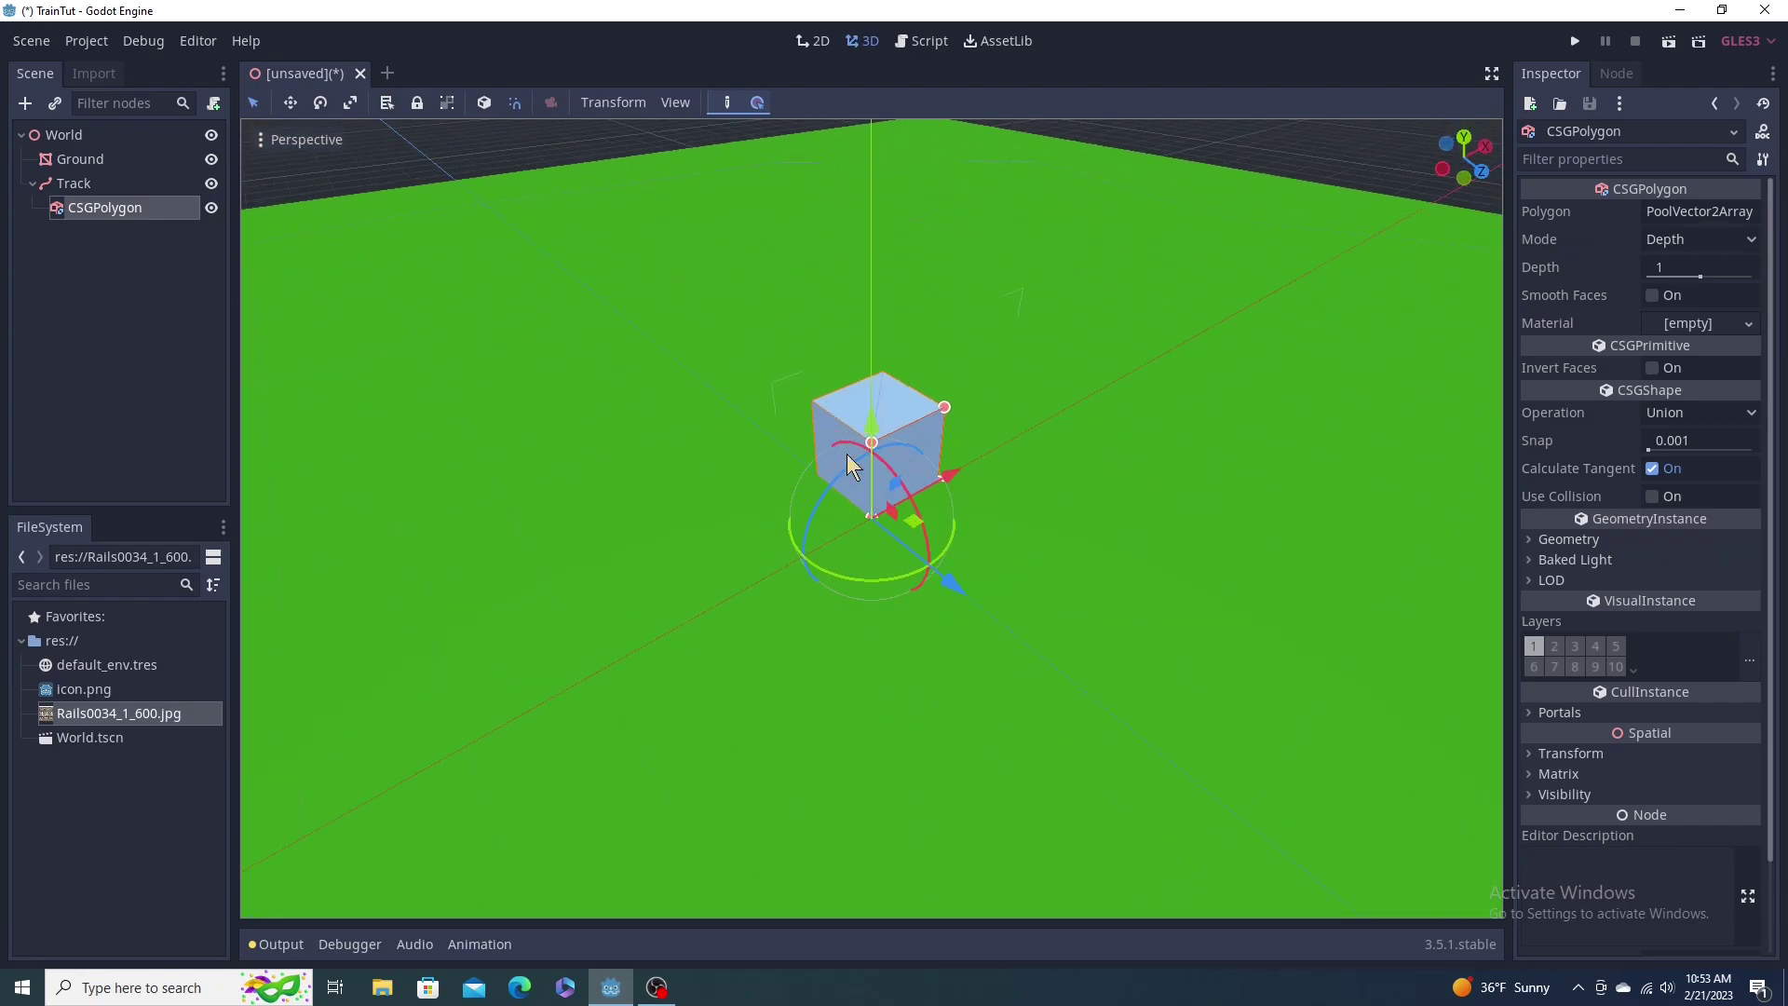
{"action": "middle_click_drag", "start_coordinate": [912, 577], "coordinate": [510, 567]}
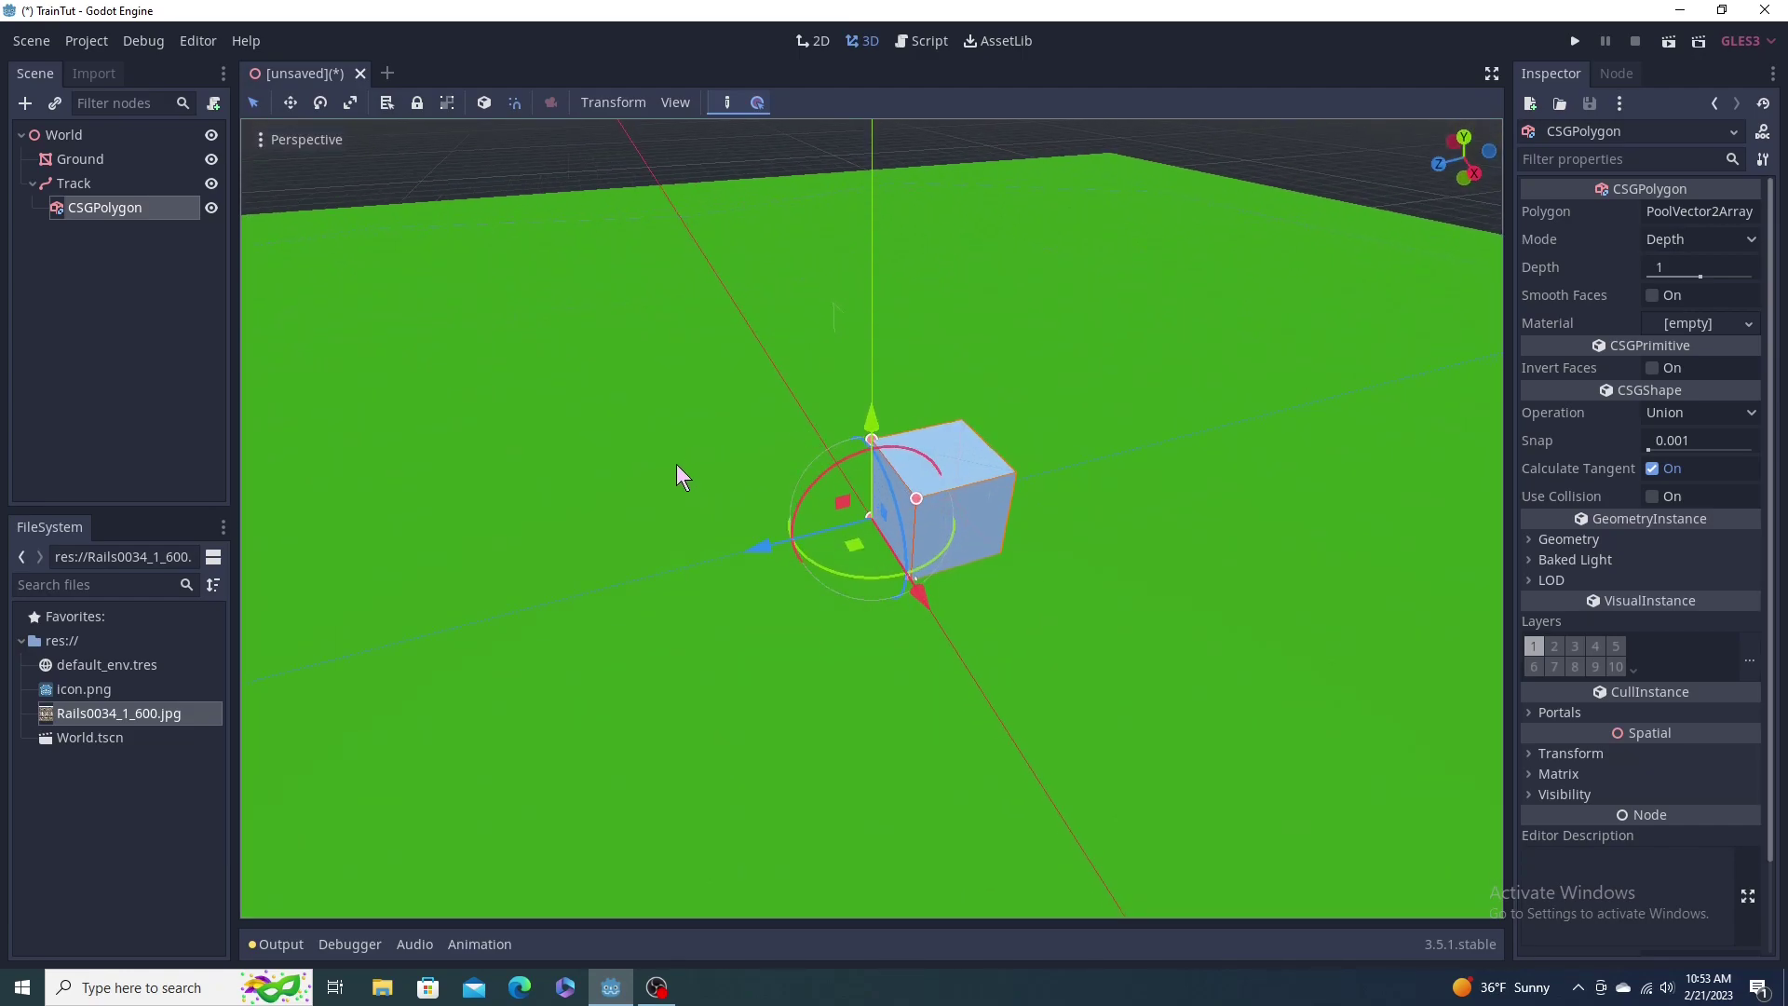
{"action": "middle_click_drag", "start_coordinate": [677, 466], "coordinate": [842, 468]}
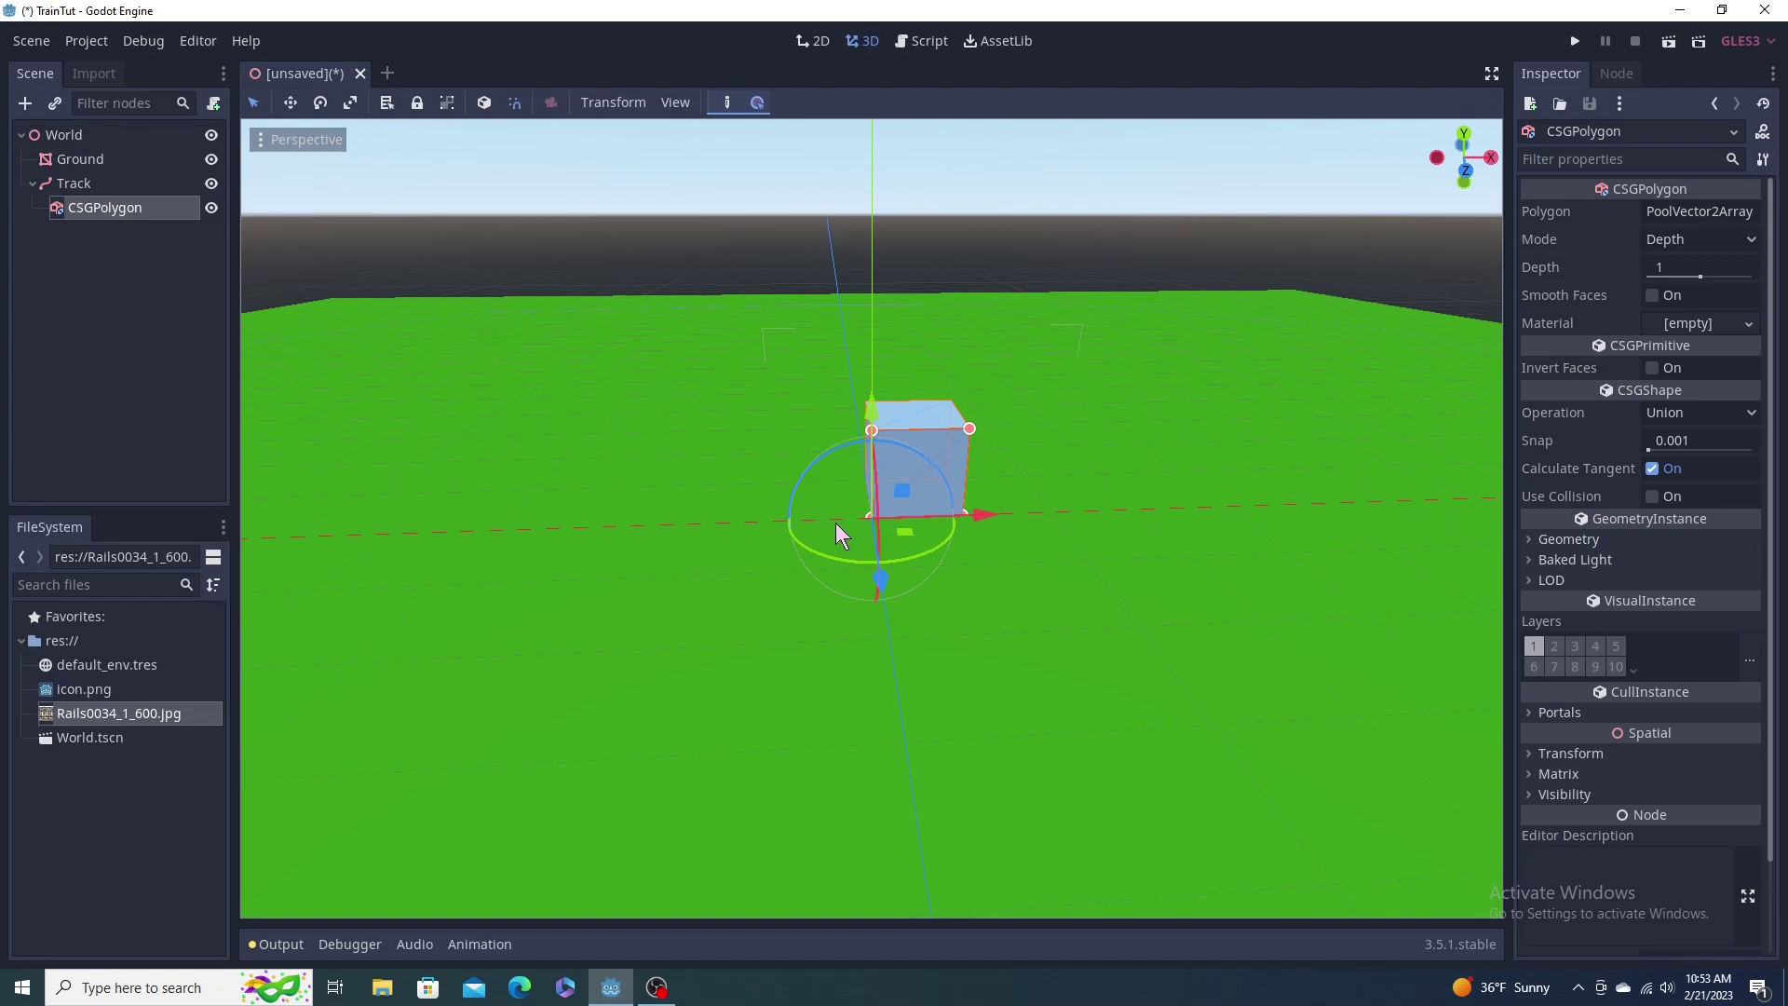
{"action": "middle_click_drag", "start_coordinate": [835, 512], "coordinate": [910, 520]}
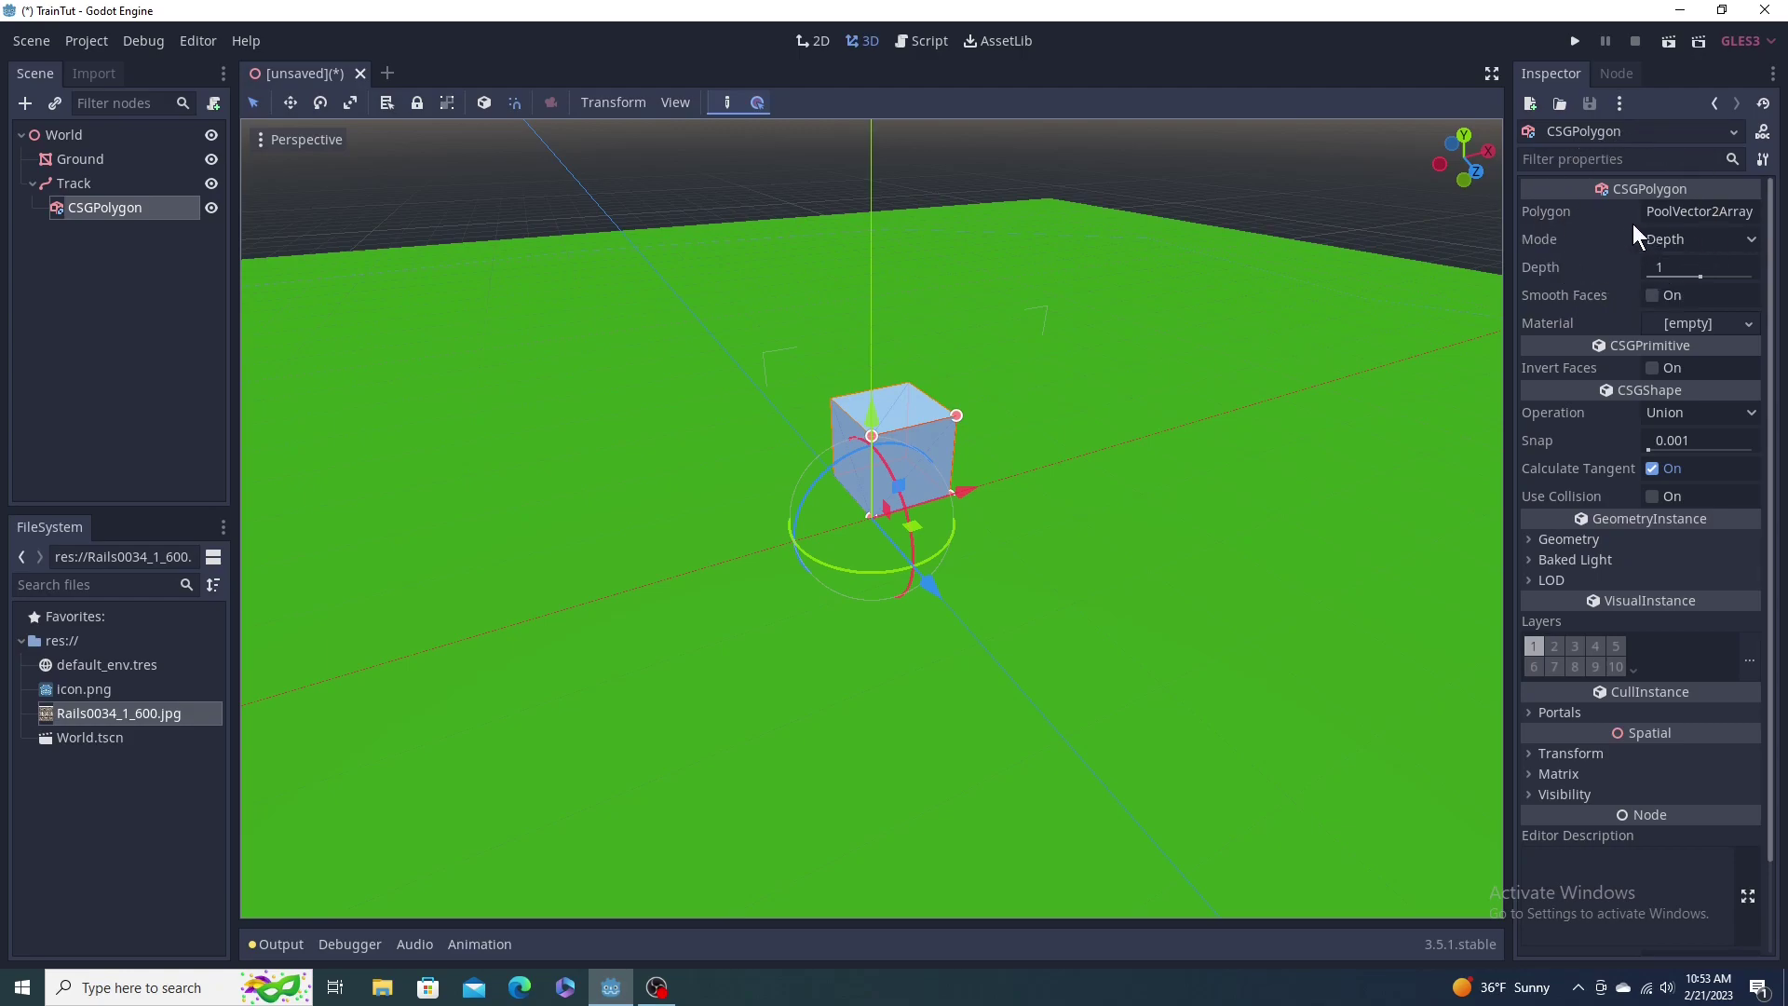
Step: Set the x coordinate of polygon points 0 and 1 to -1
{"action": "left_click", "coordinate": [1671, 213]}
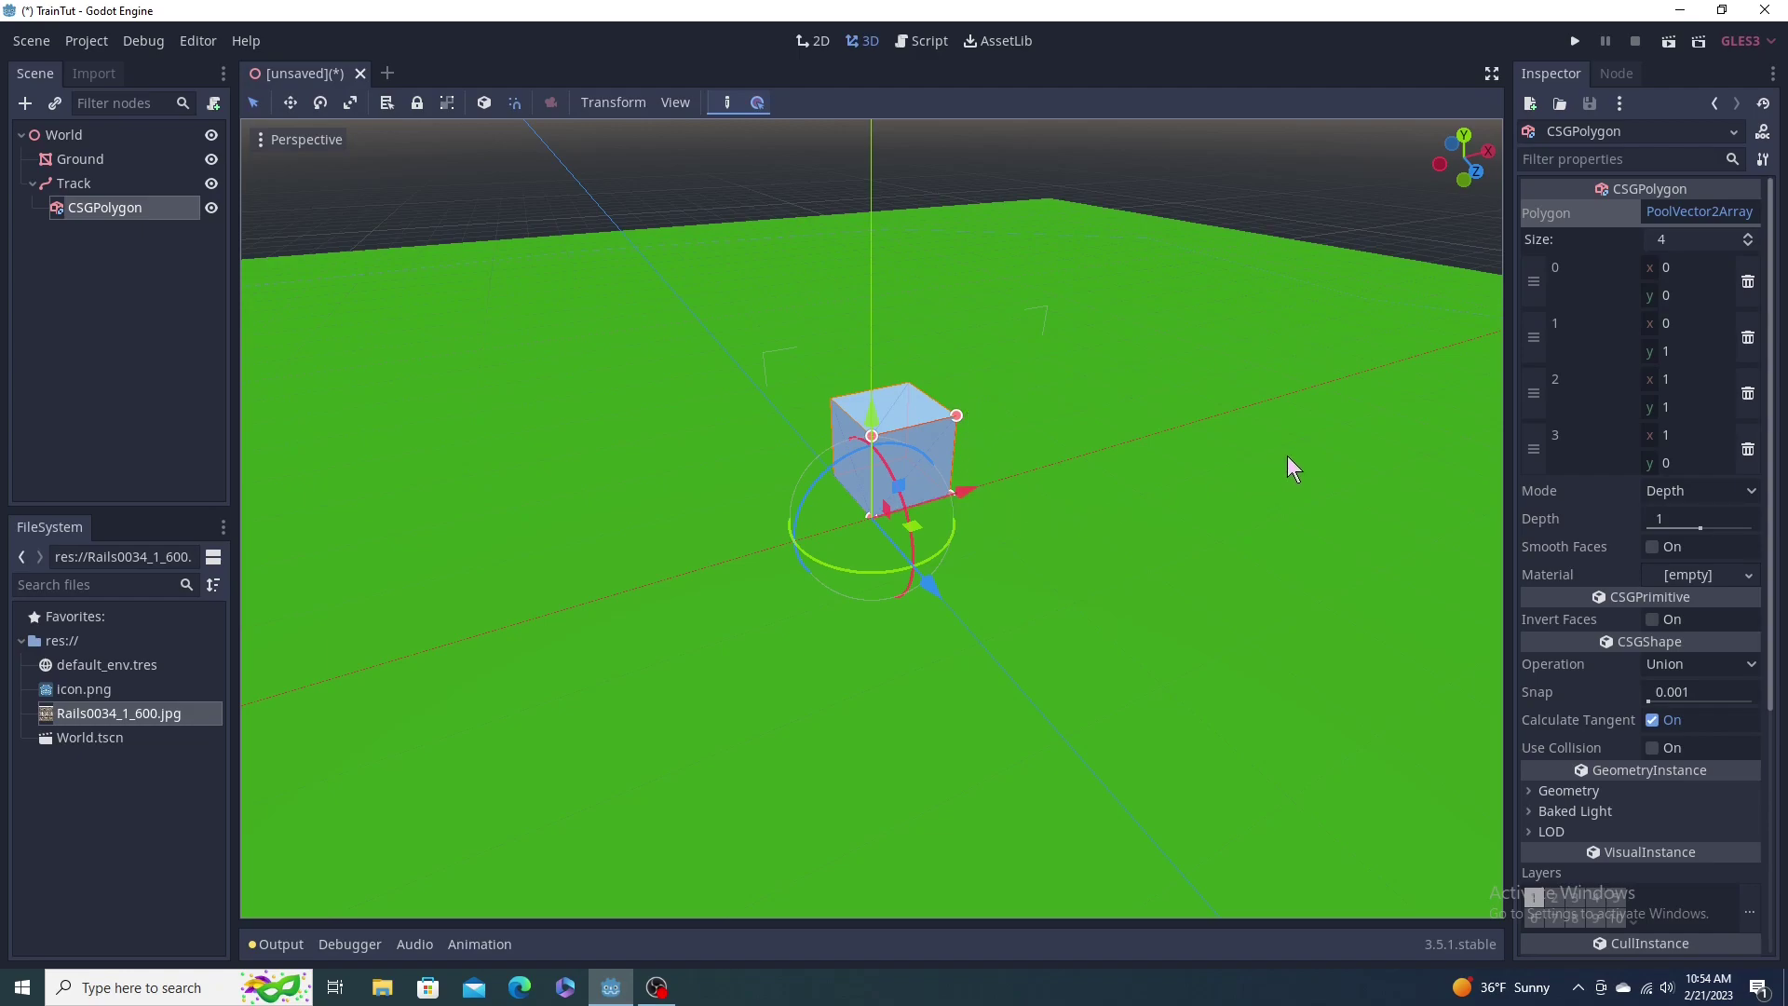
{"action": "left_click", "coordinate": [1668, 268]}
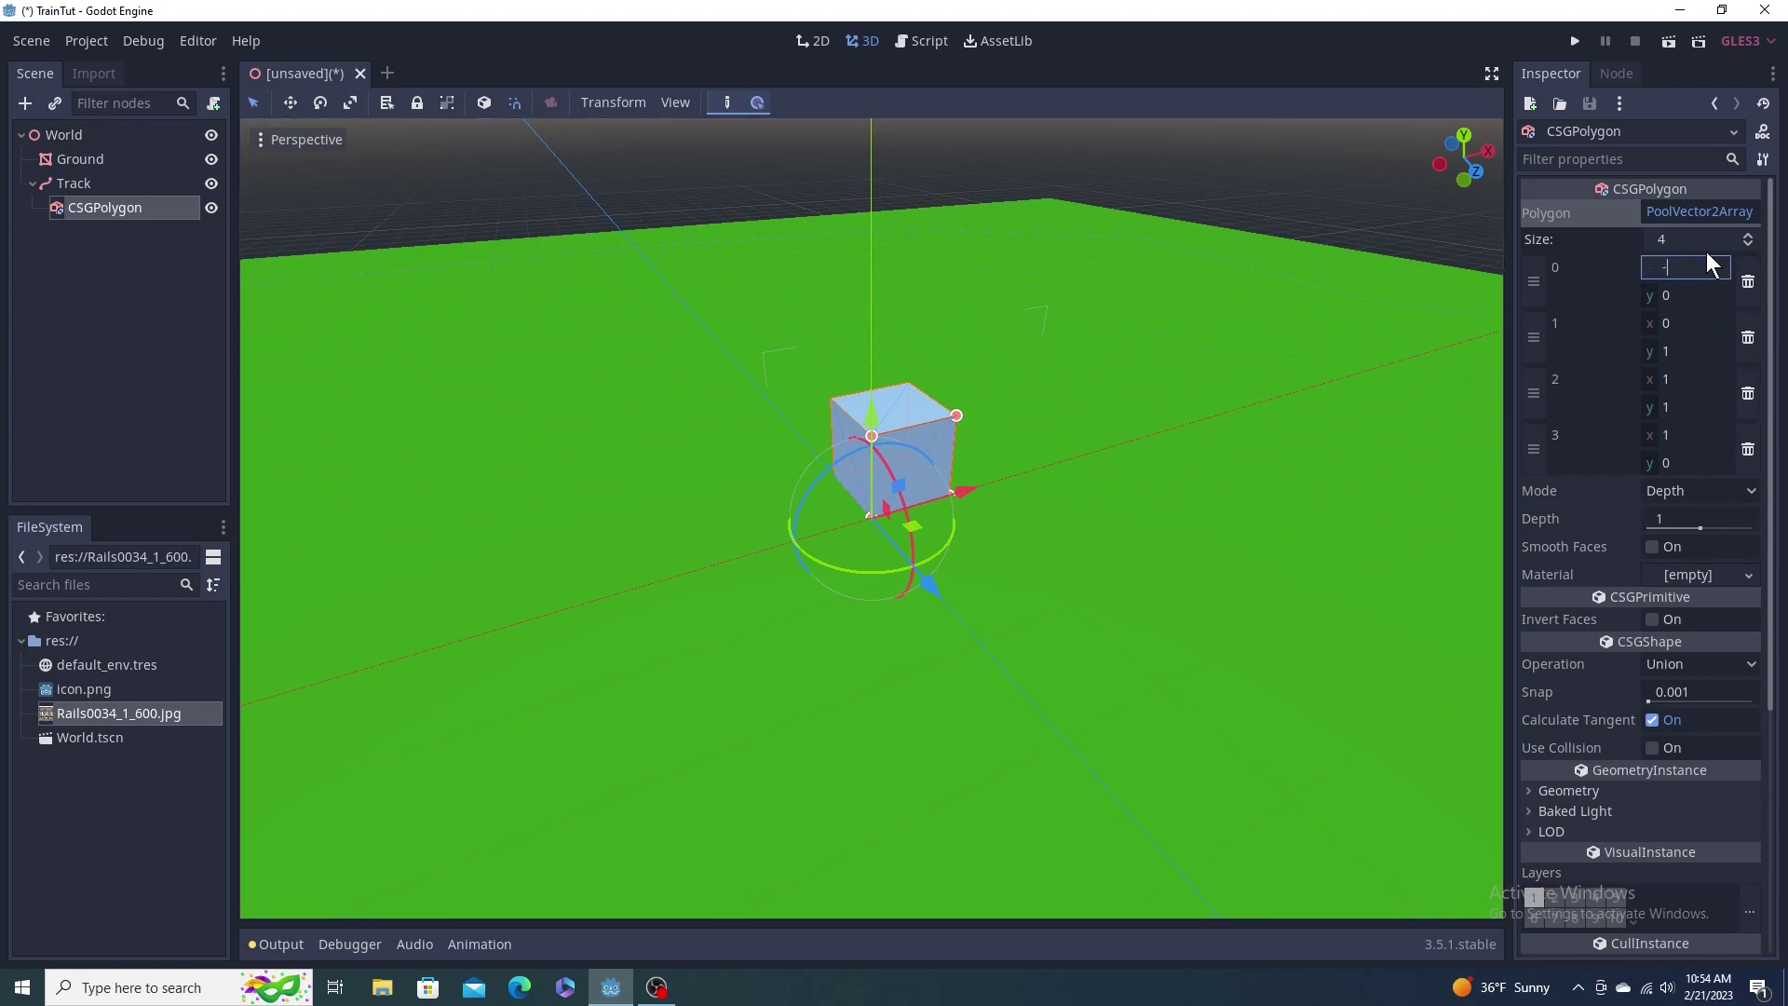
{"action": "type", "text": "-1"}
{"action": "key", "text": "Return"}
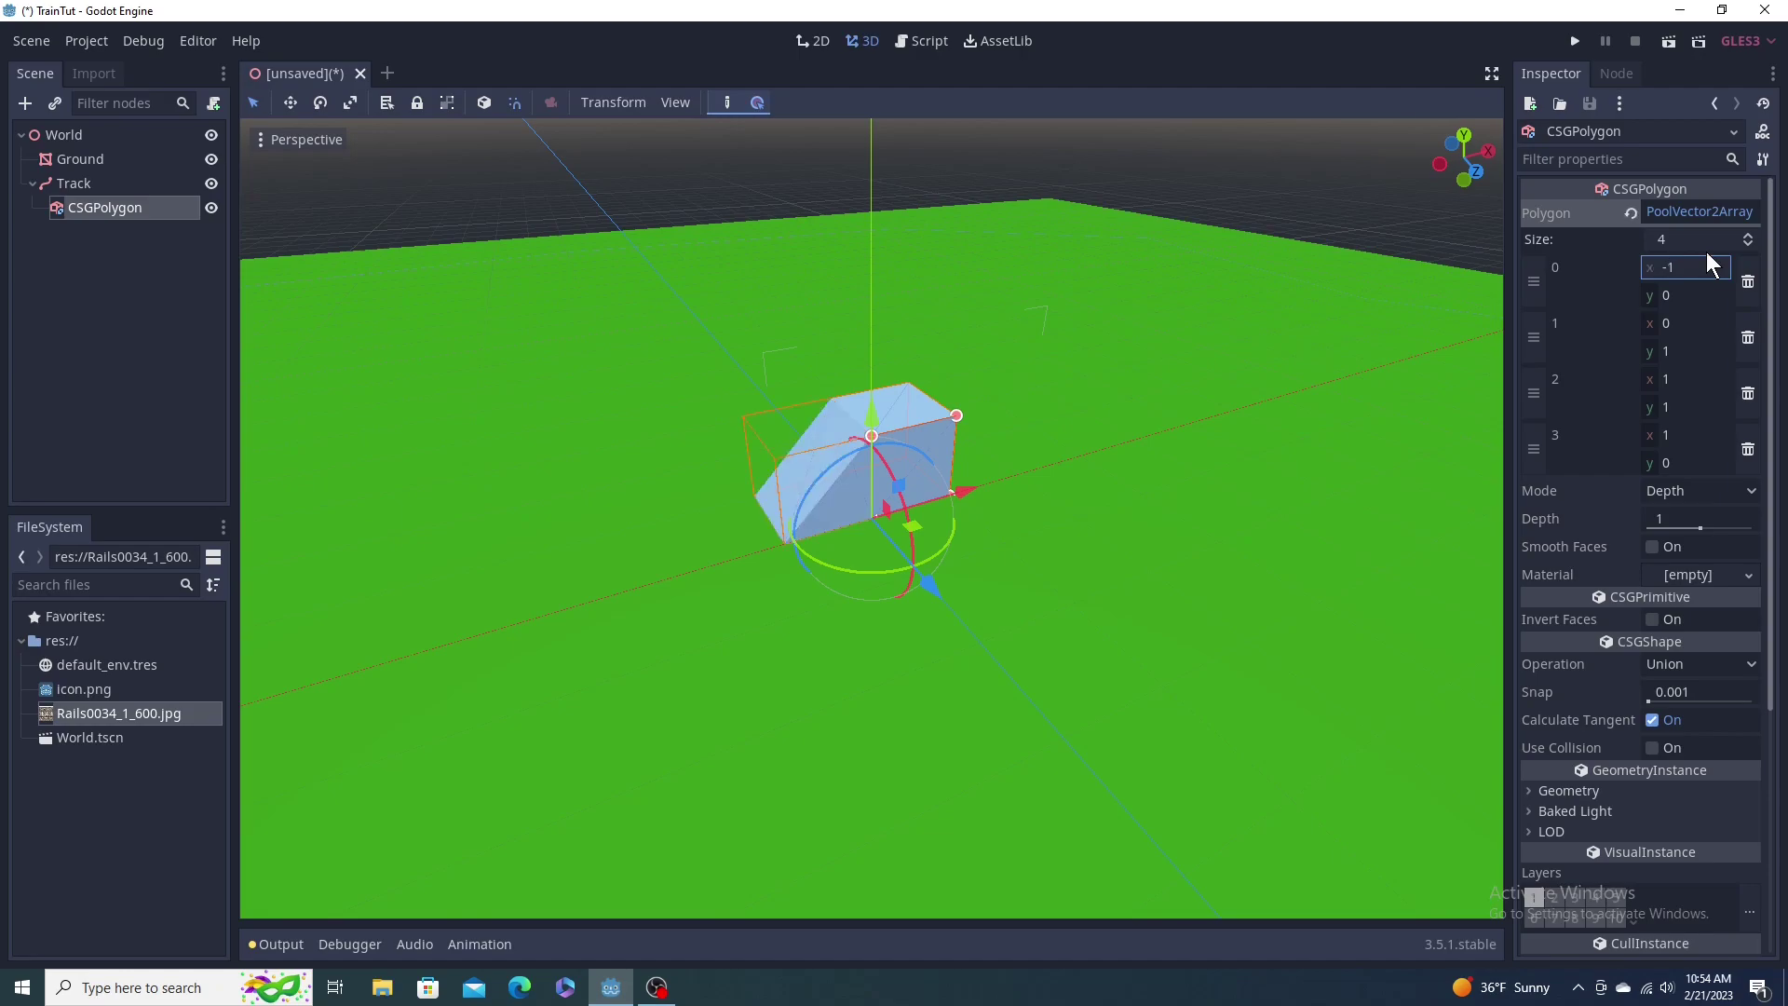
{"action": "left_click", "coordinate": [1681, 317]}
{"action": "key", "text": "Return"}
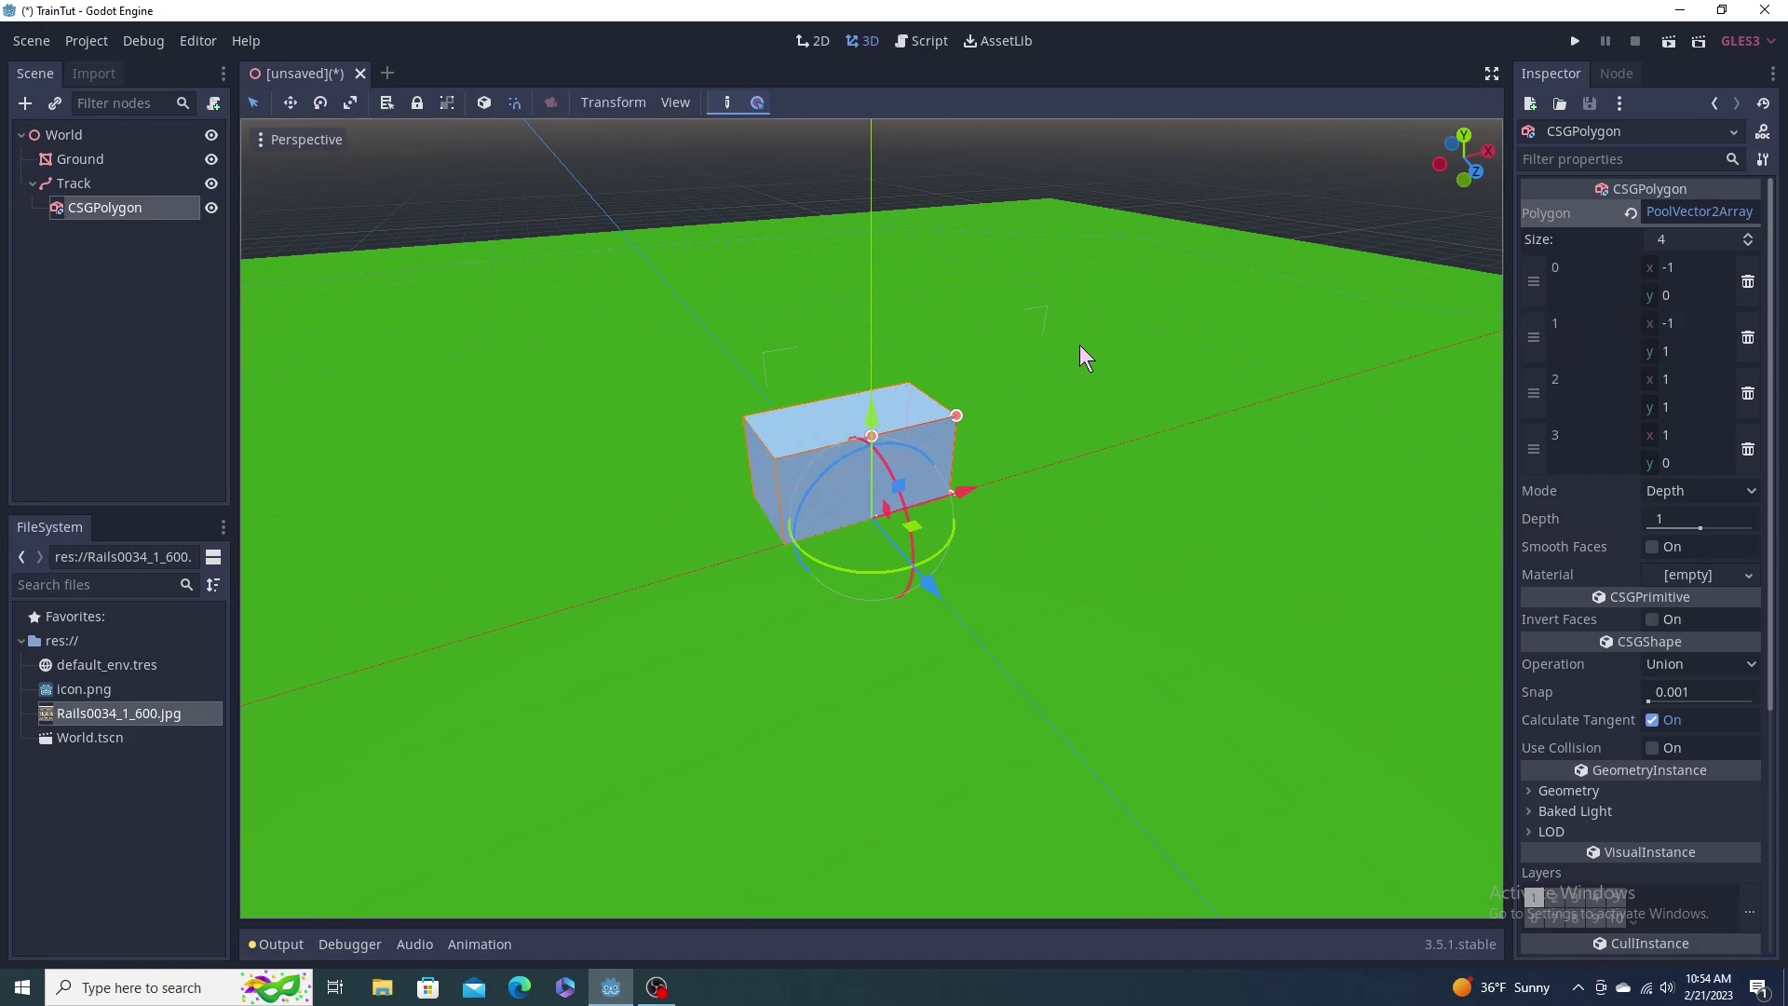
Step: Set the y coordinate of points 1 and 2 to 0.1, then view the thin slab from above
{"action": "left_click", "coordinate": [1673, 294]}
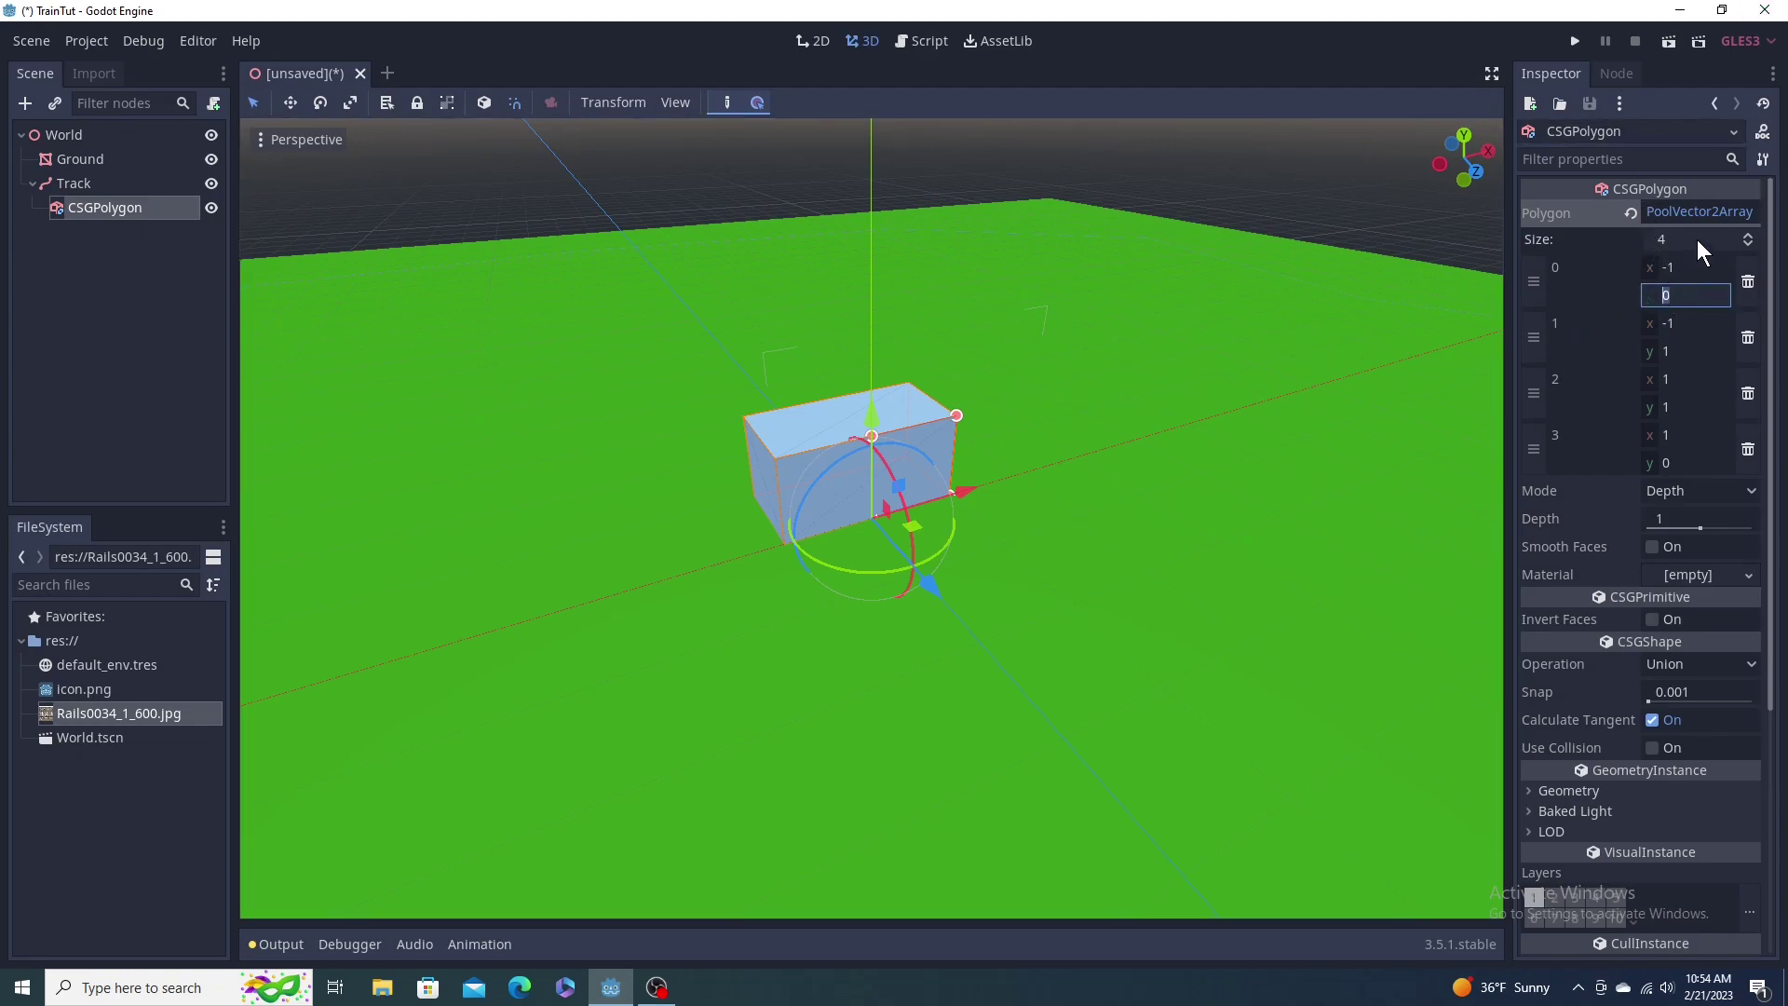
{"action": "left_click", "coordinate": [1674, 352]}
{"action": "type", "text": "."}
{"action": "key", "text": "Return"}
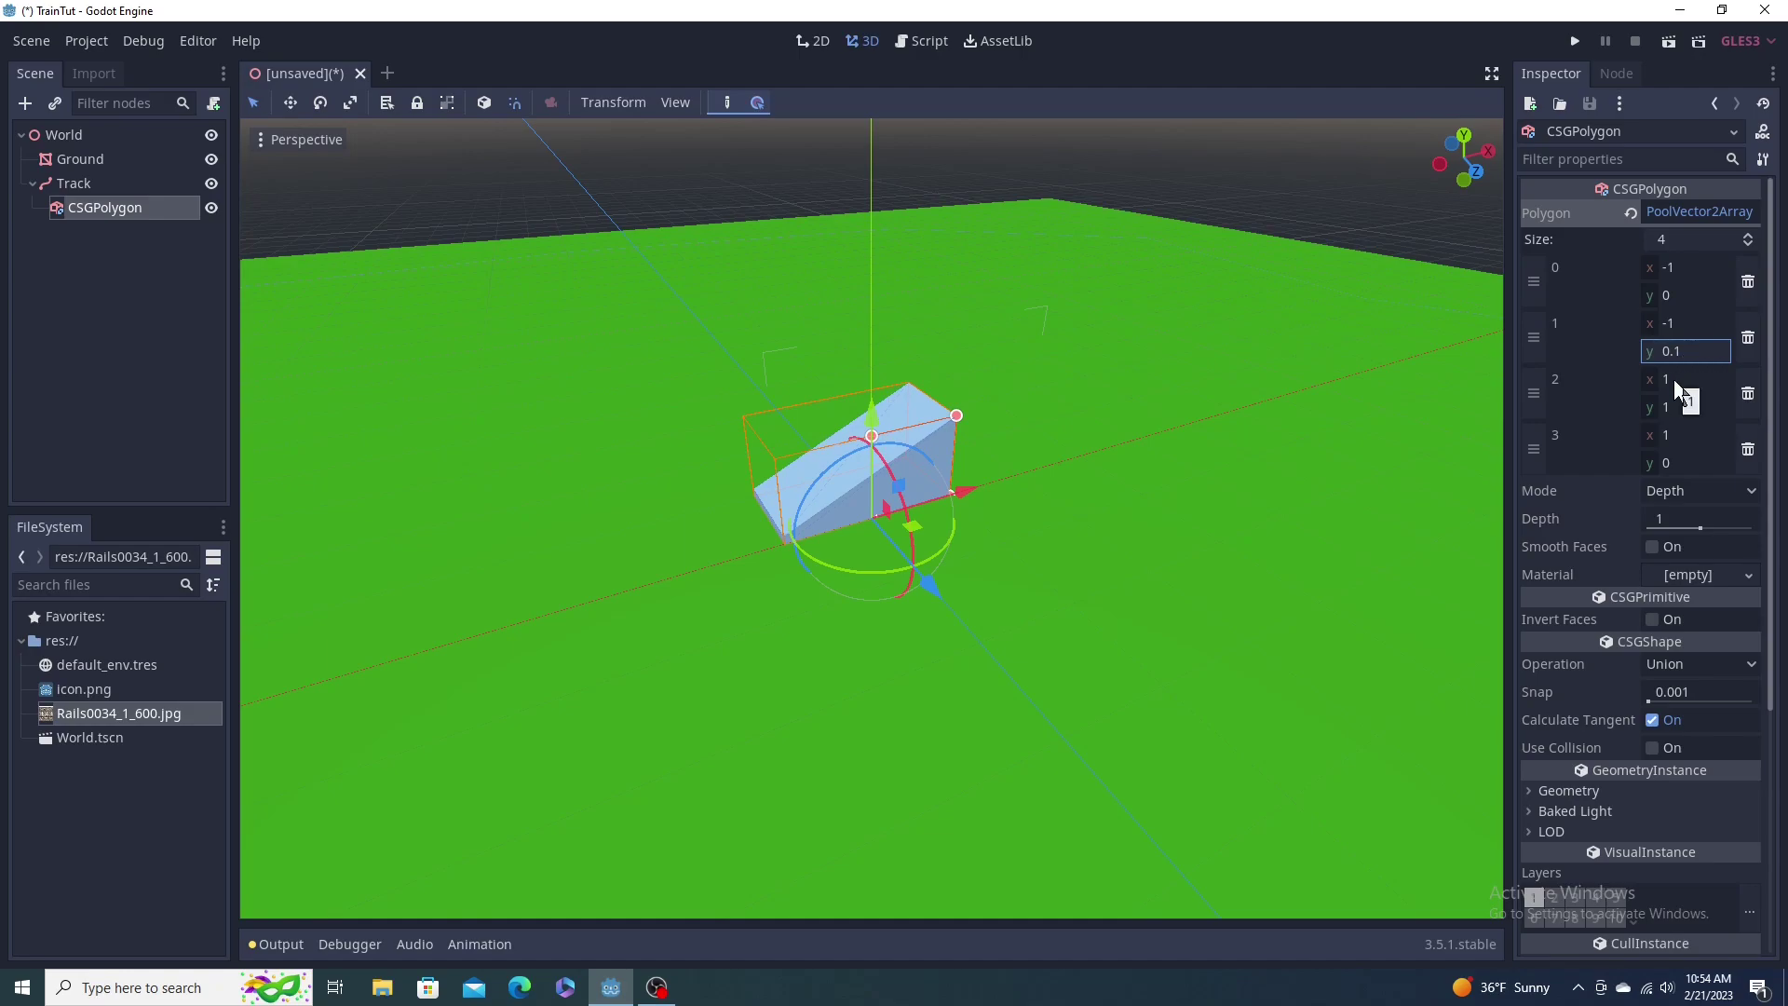
{"action": "left_click", "coordinate": [1676, 404]}
{"action": "key", "text": "Return"}
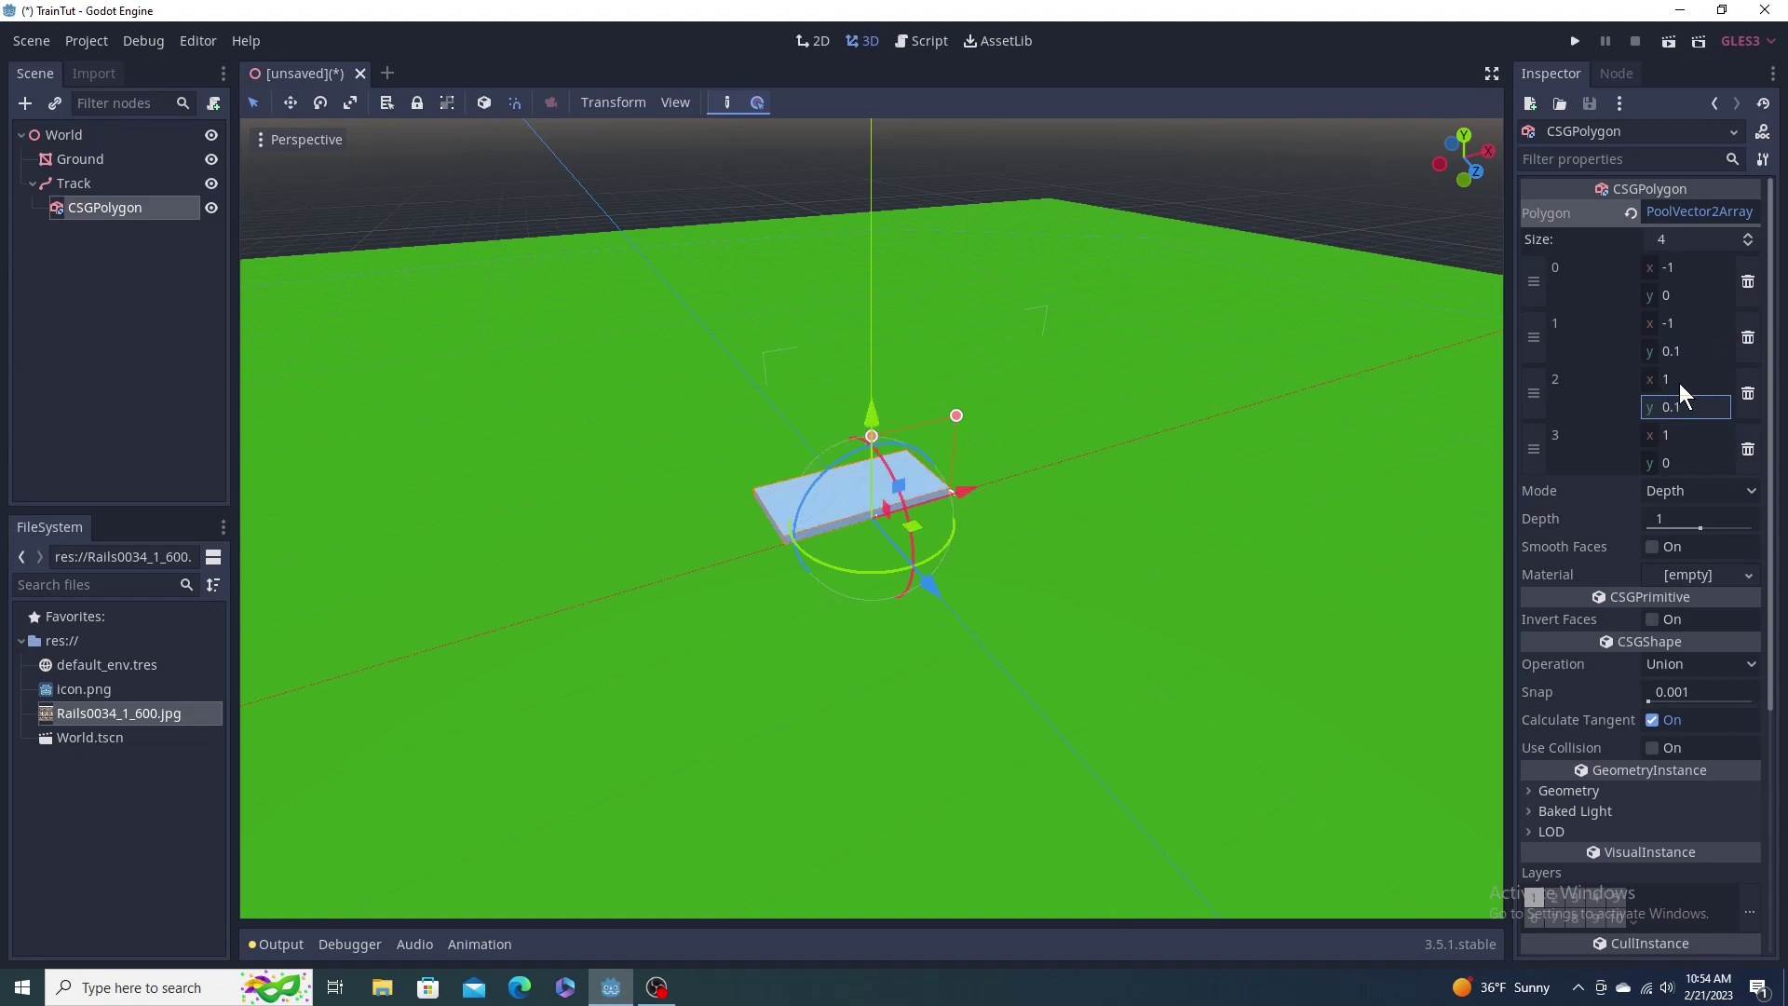
{"action": "middle_click_drag", "start_coordinate": [1278, 535], "coordinate": [1076, 466]}
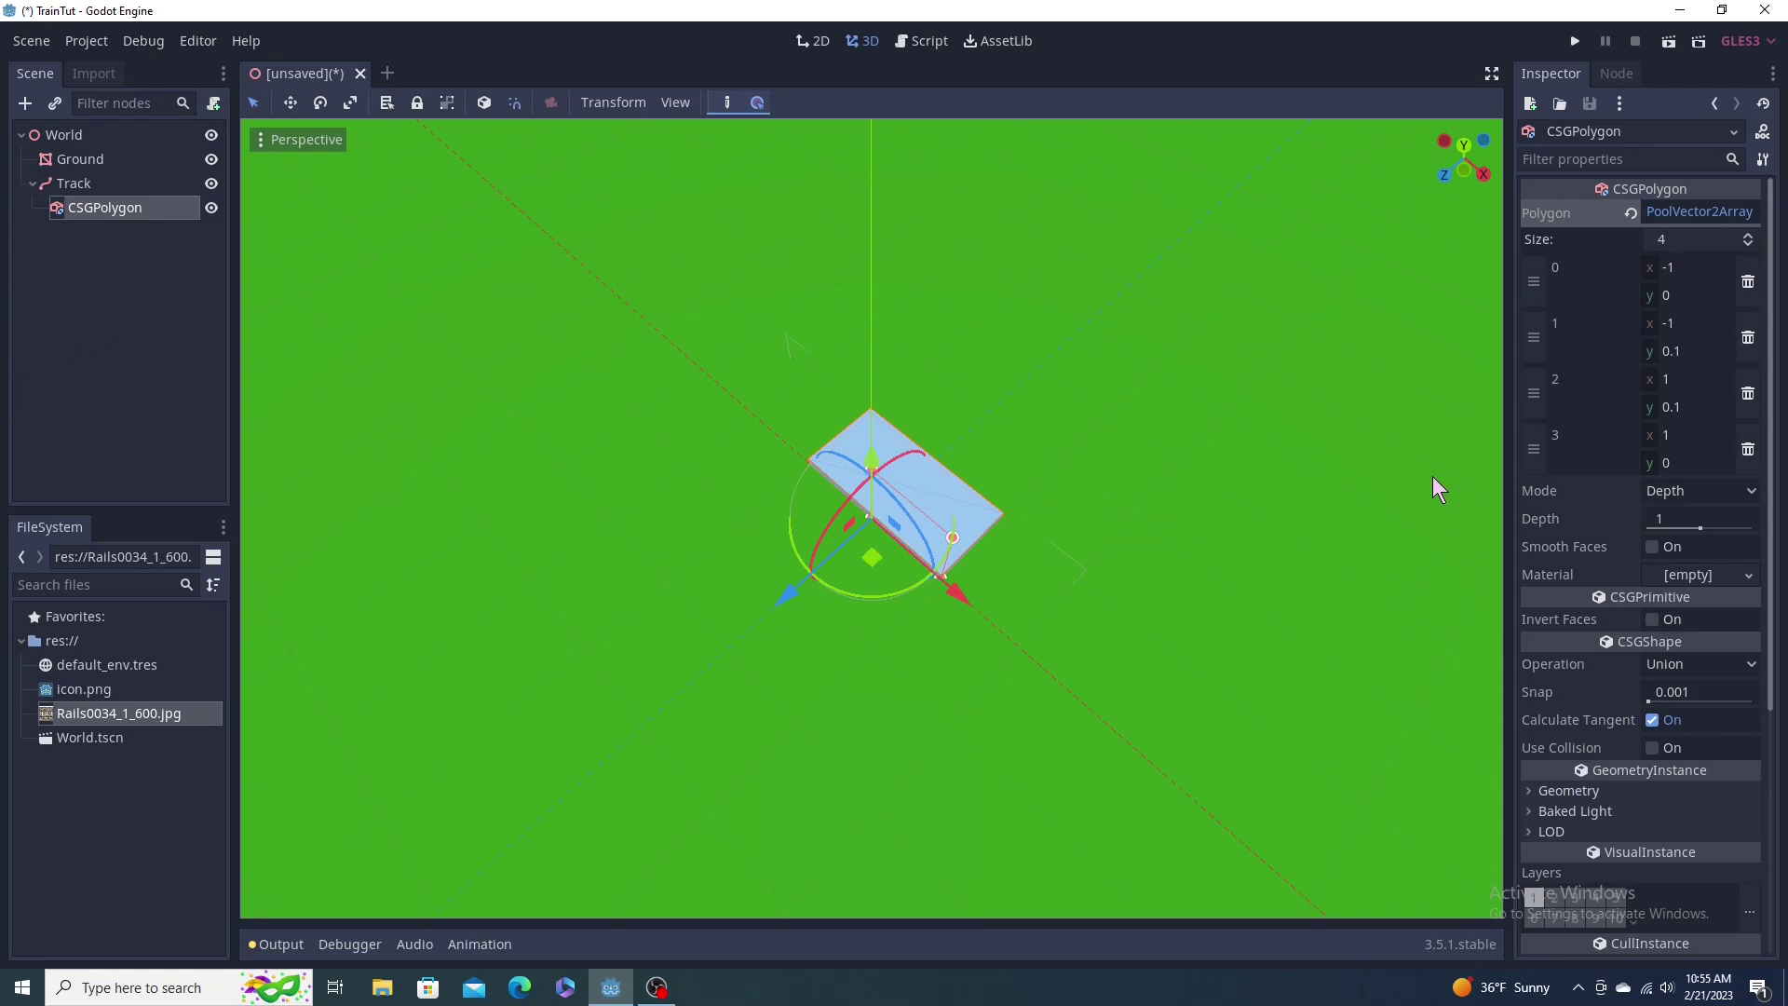
Step: Change the CSGPolygon's Mode from Depth to Path, glancing at the Track path's points
{"action": "scroll", "coordinate": [1576, 529], "scroll_direction": "down", "scroll_amount": 2}
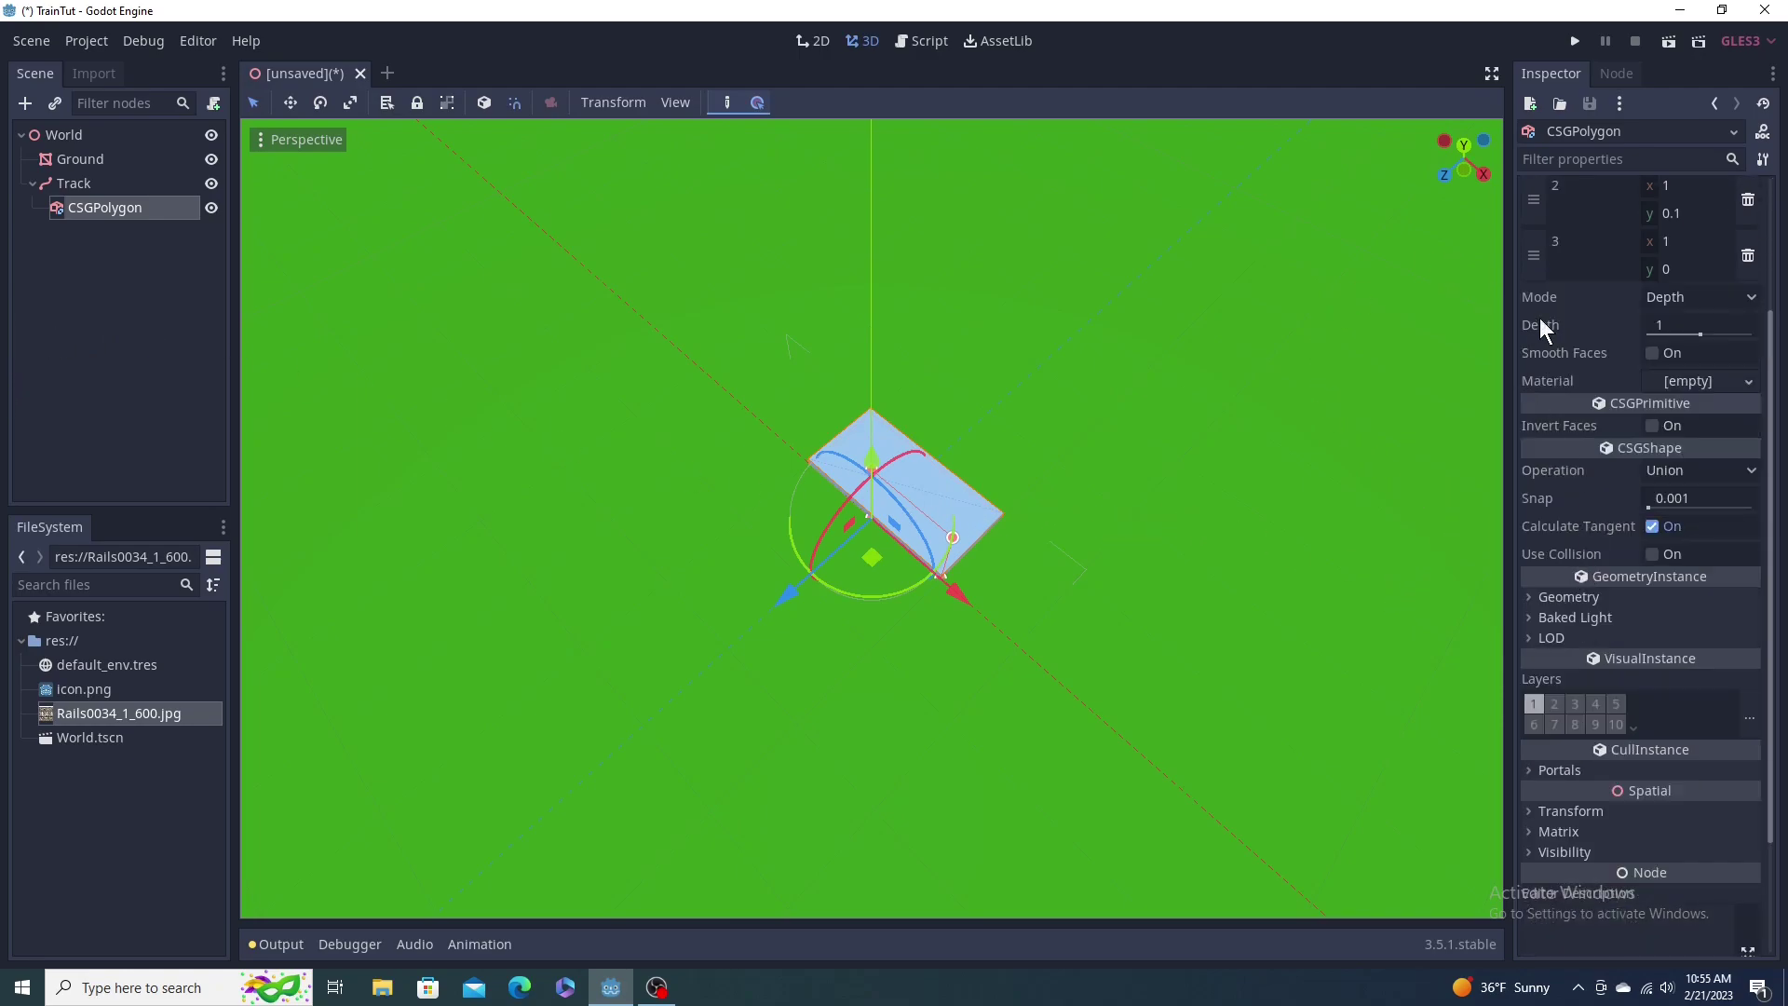
{"action": "scroll", "coordinate": [1546, 320], "scroll_direction": "up", "scroll_amount": 1}
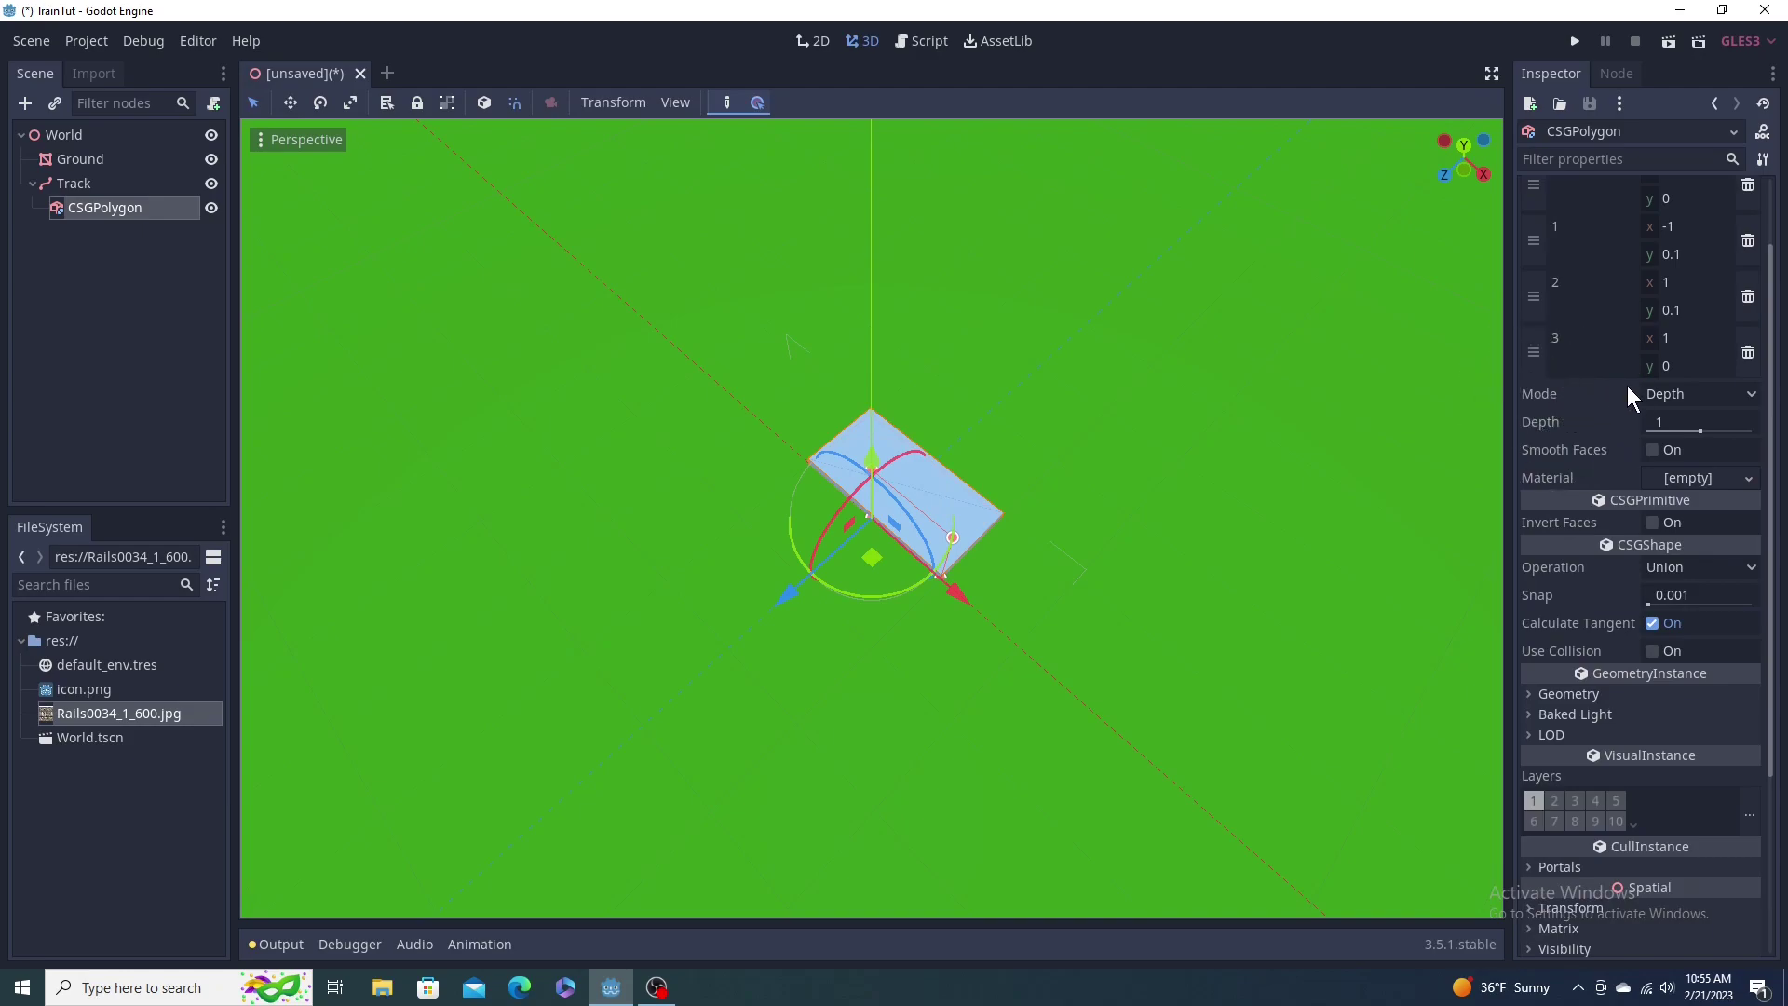
{"action": "left_click", "coordinate": [1658, 394]}
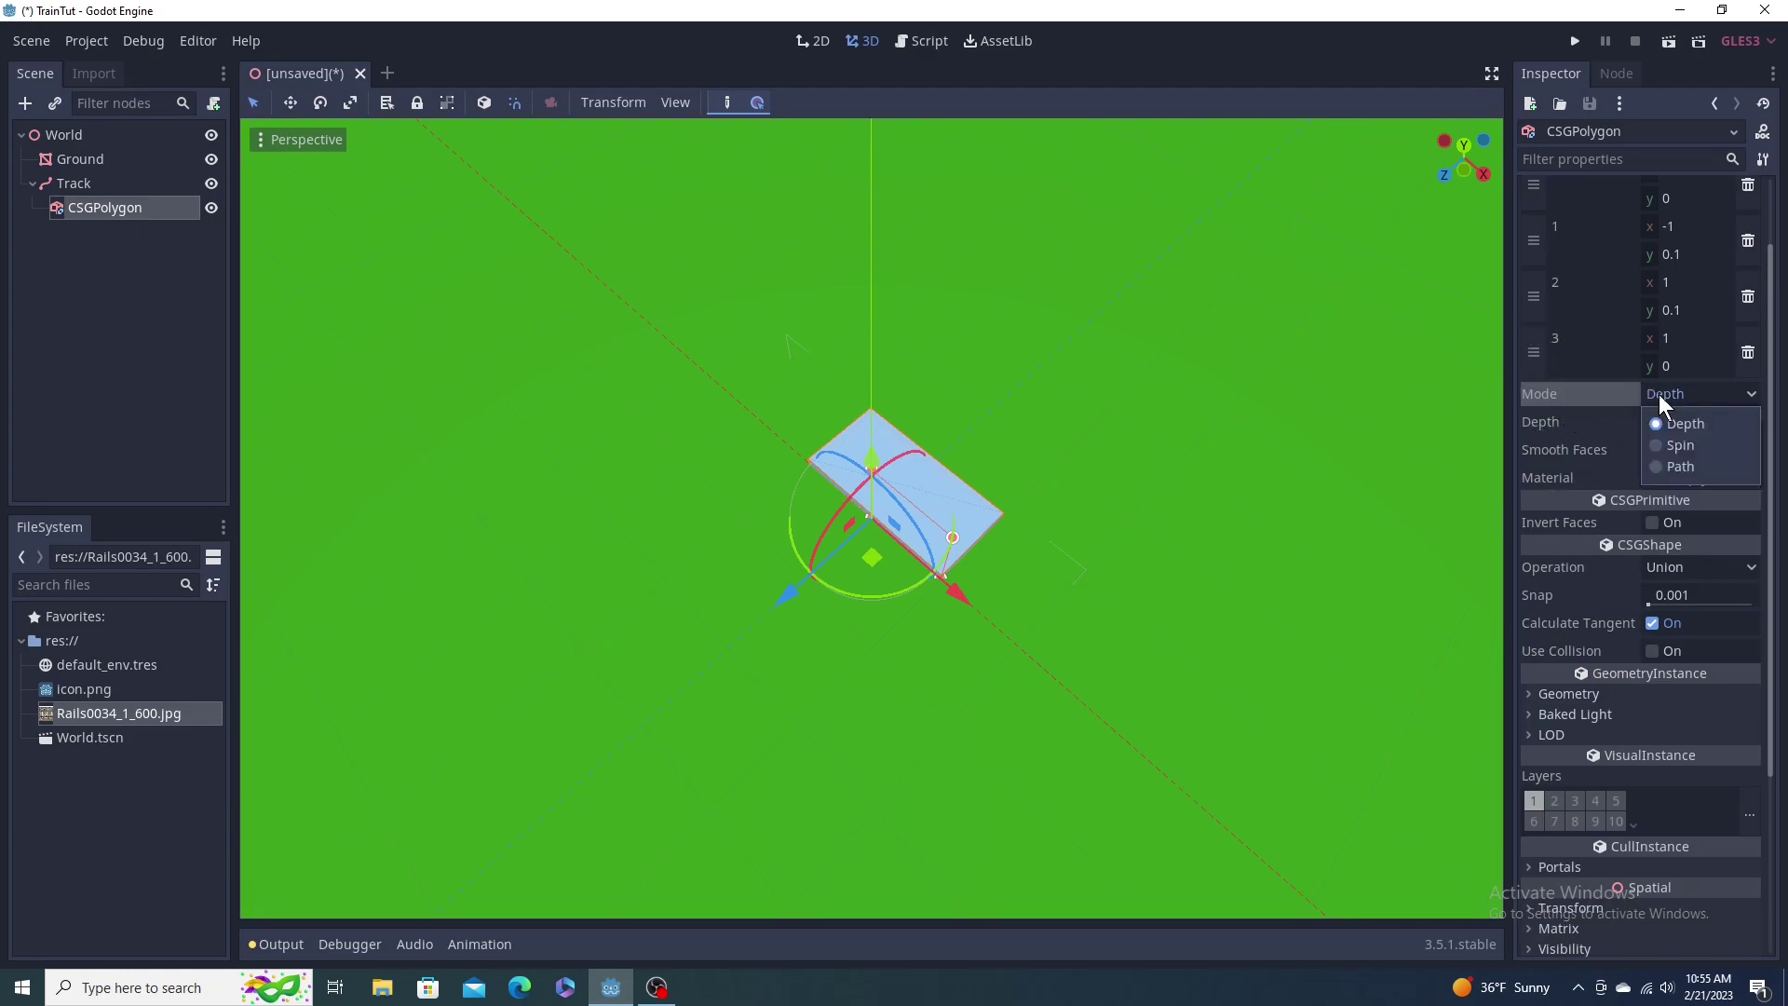
{"action": "left_click", "coordinate": [1669, 466]}
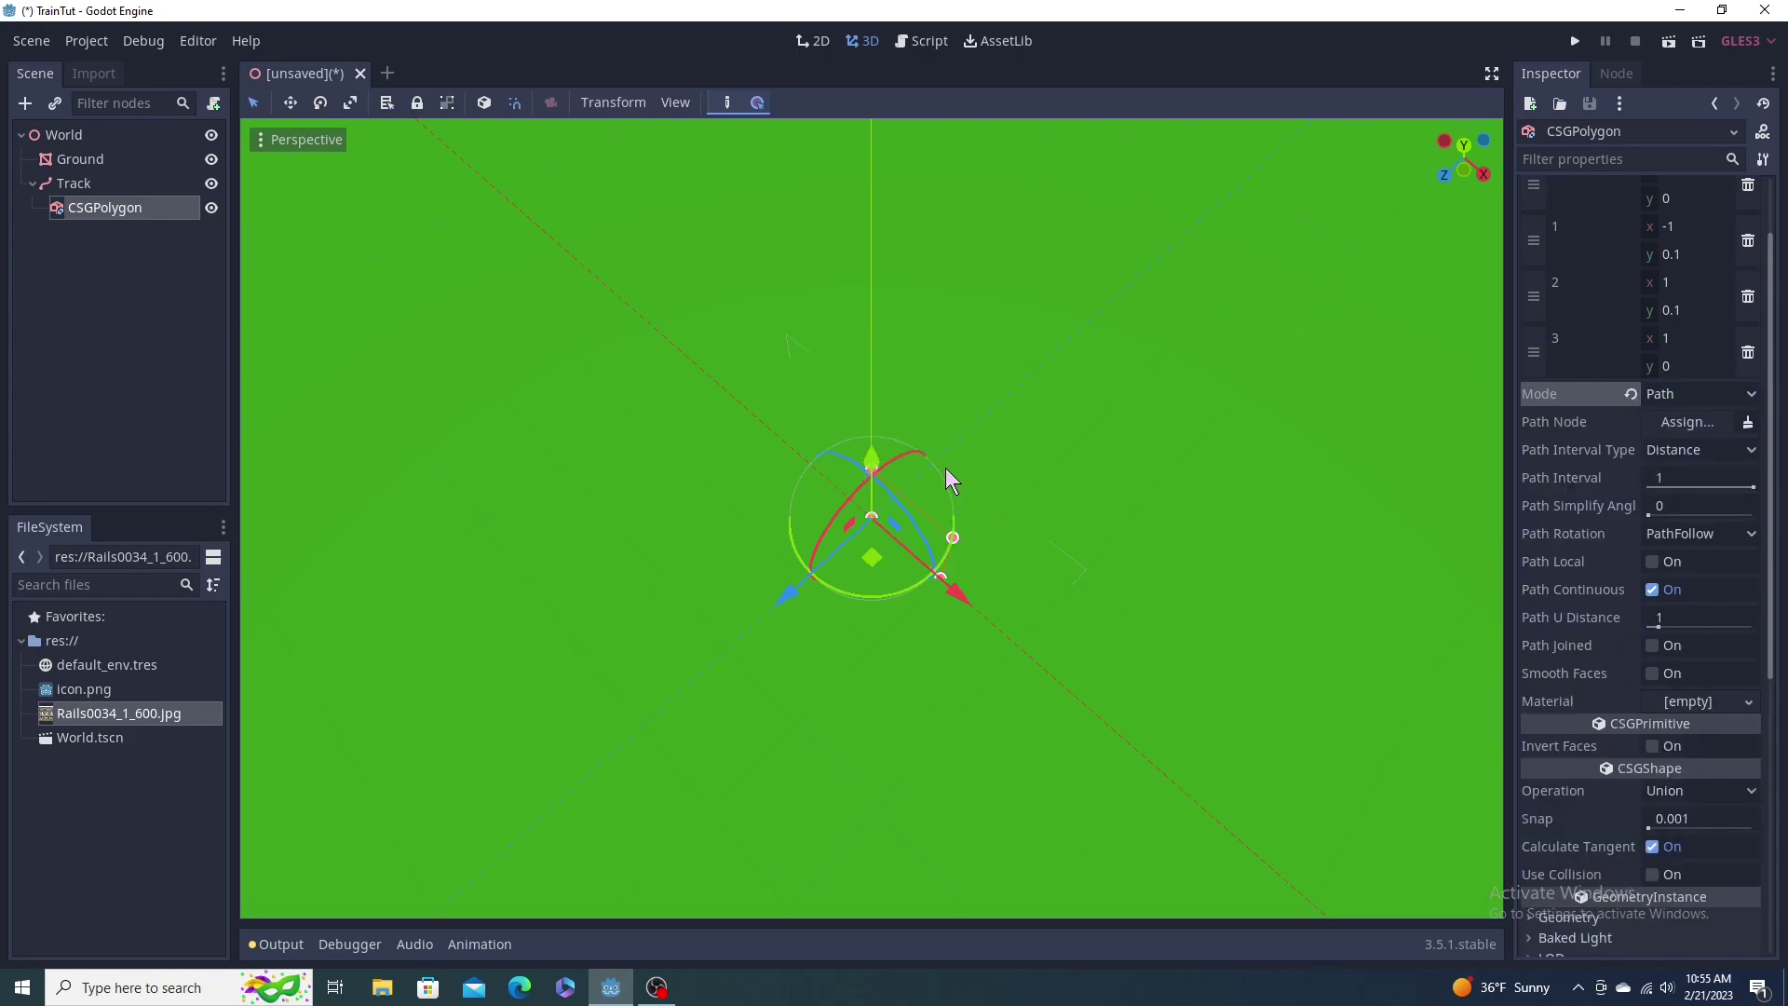
{"action": "scroll", "coordinate": [946, 468], "scroll_direction": "down", "scroll_amount": 6}
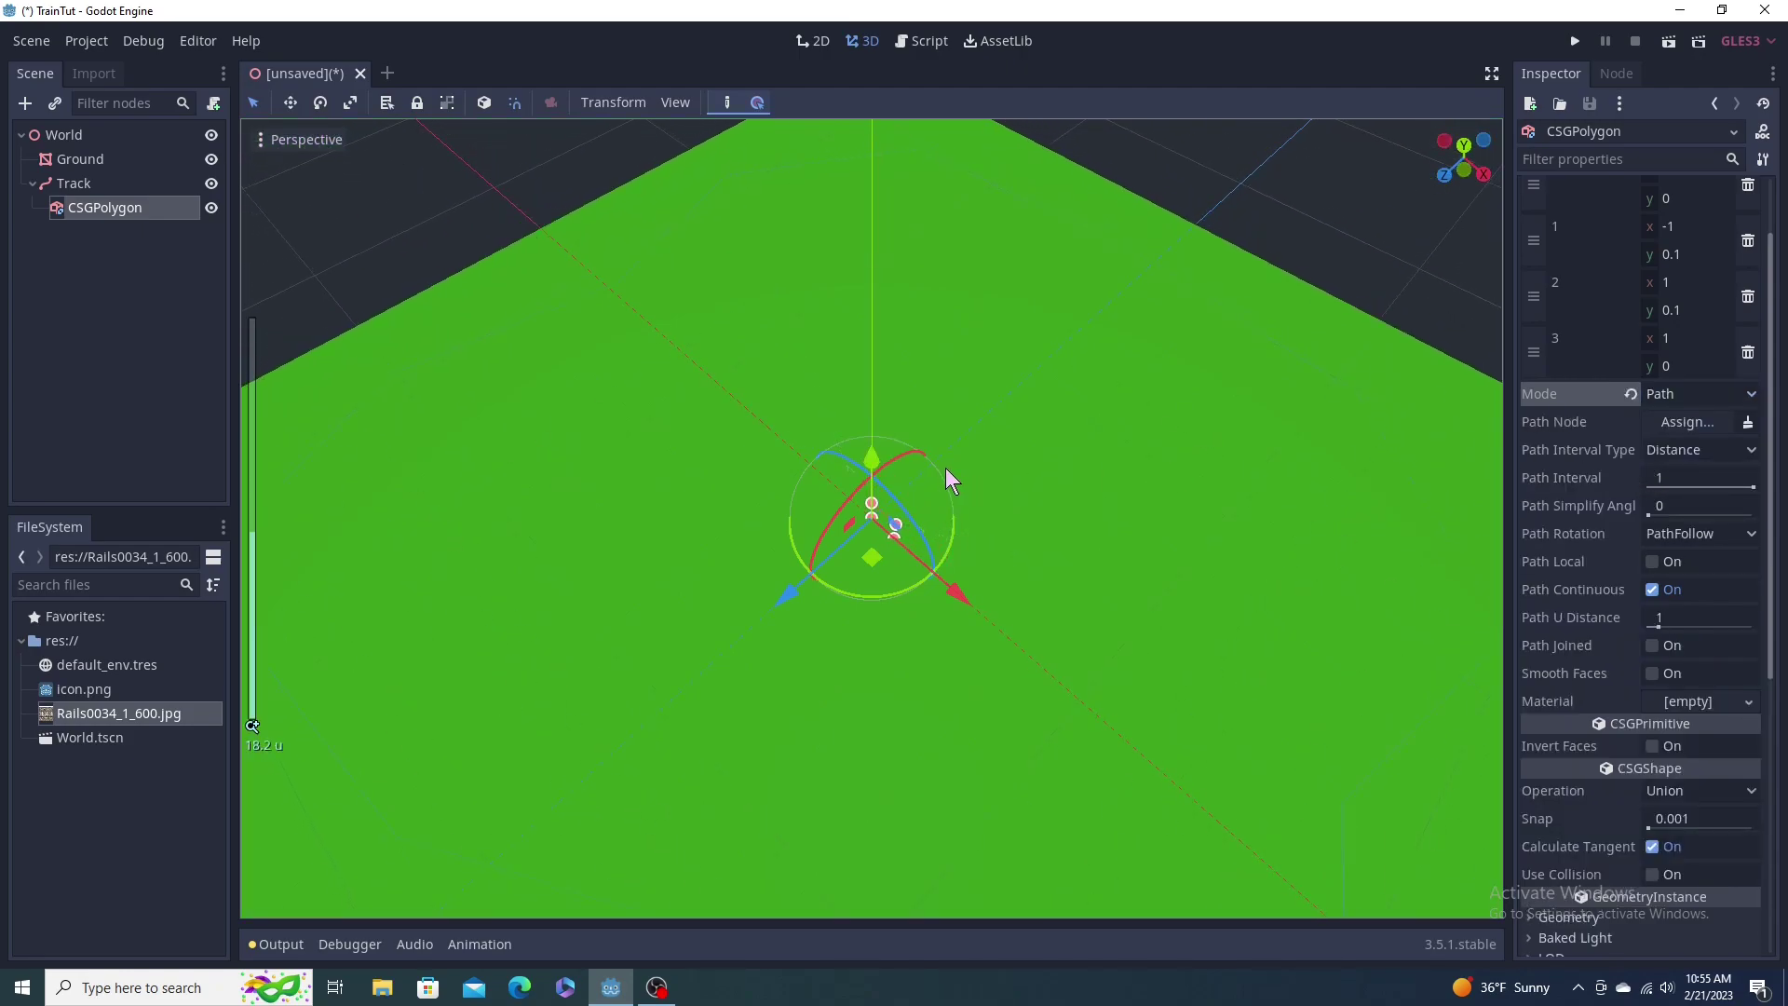
{"action": "scroll", "coordinate": [989, 473], "scroll_direction": "up", "scroll_amount": 2}
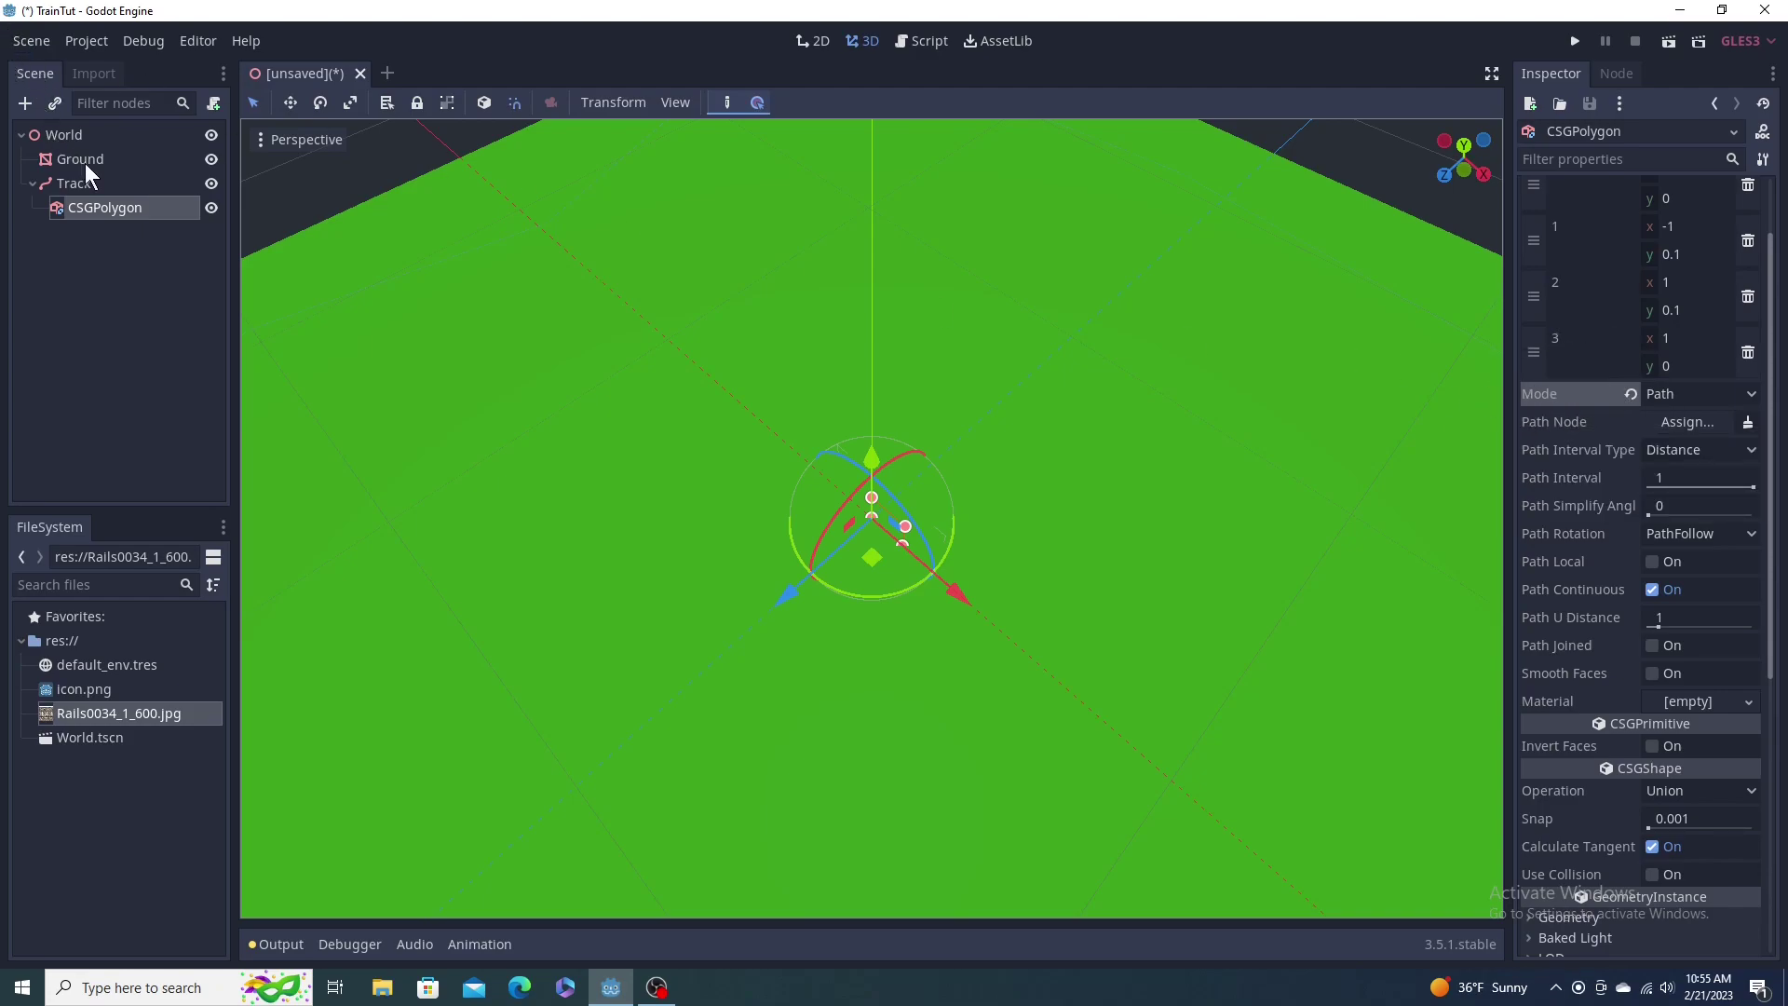
{"action": "left_click", "coordinate": [105, 182]}
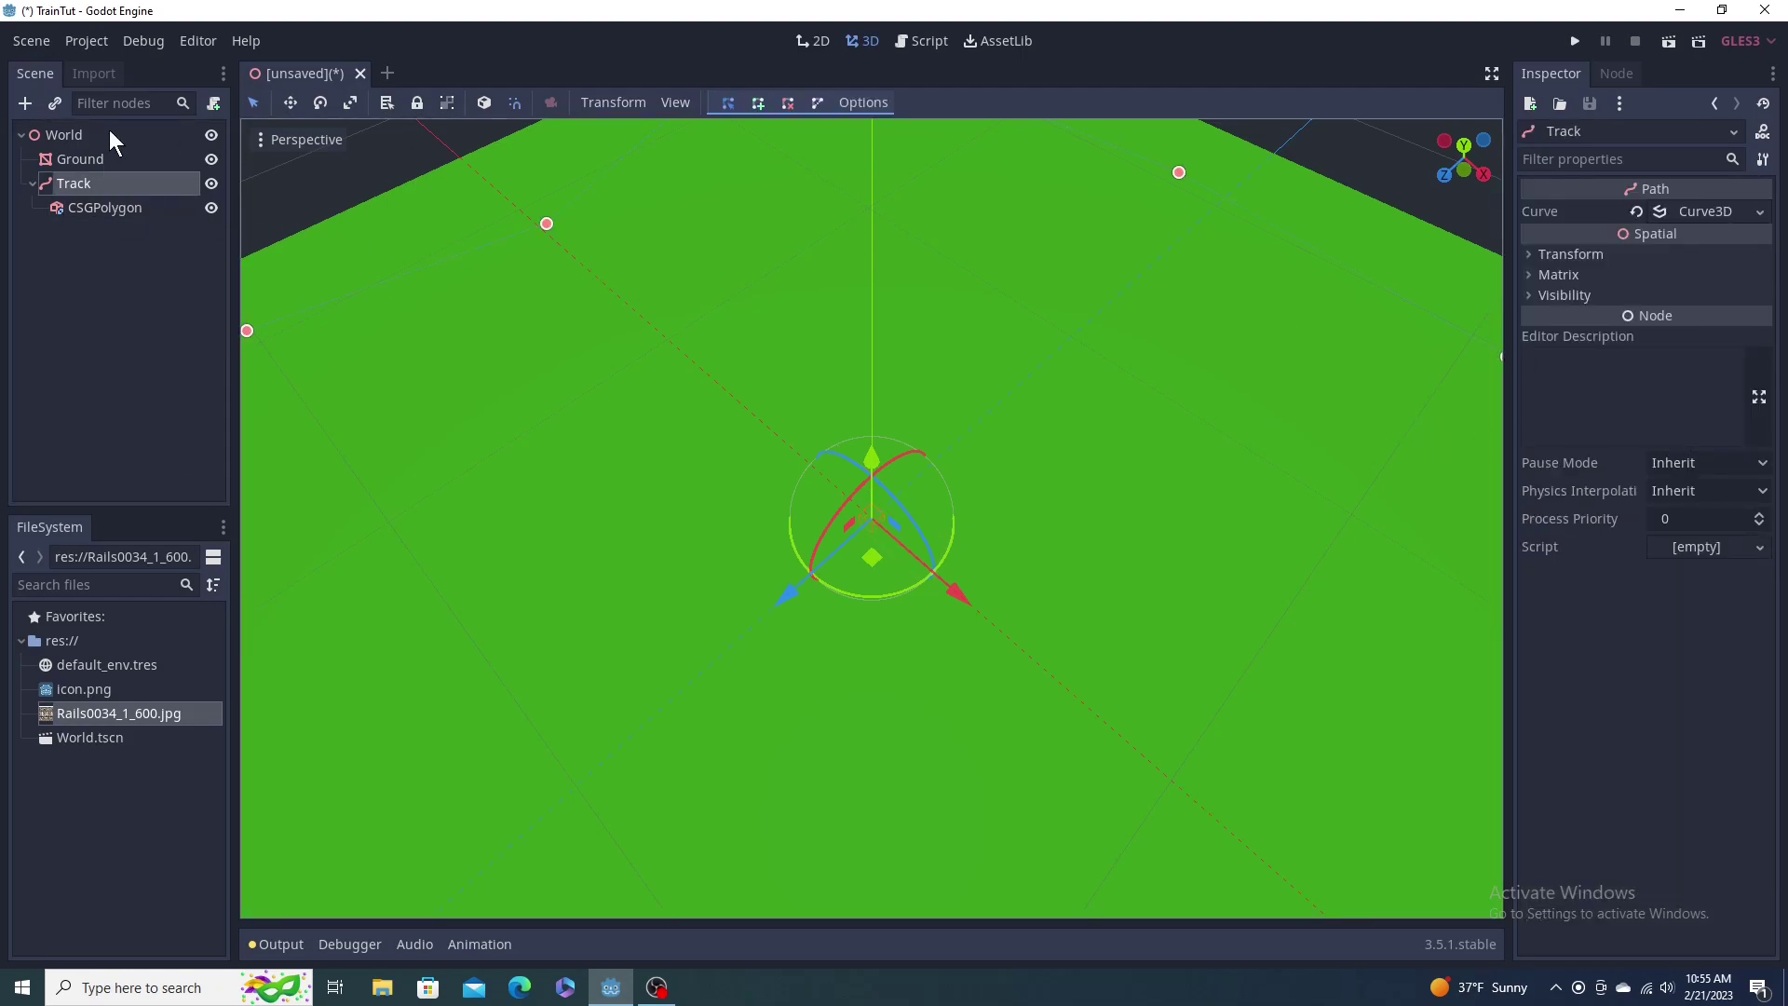
{"action": "left_click", "coordinate": [118, 210]}
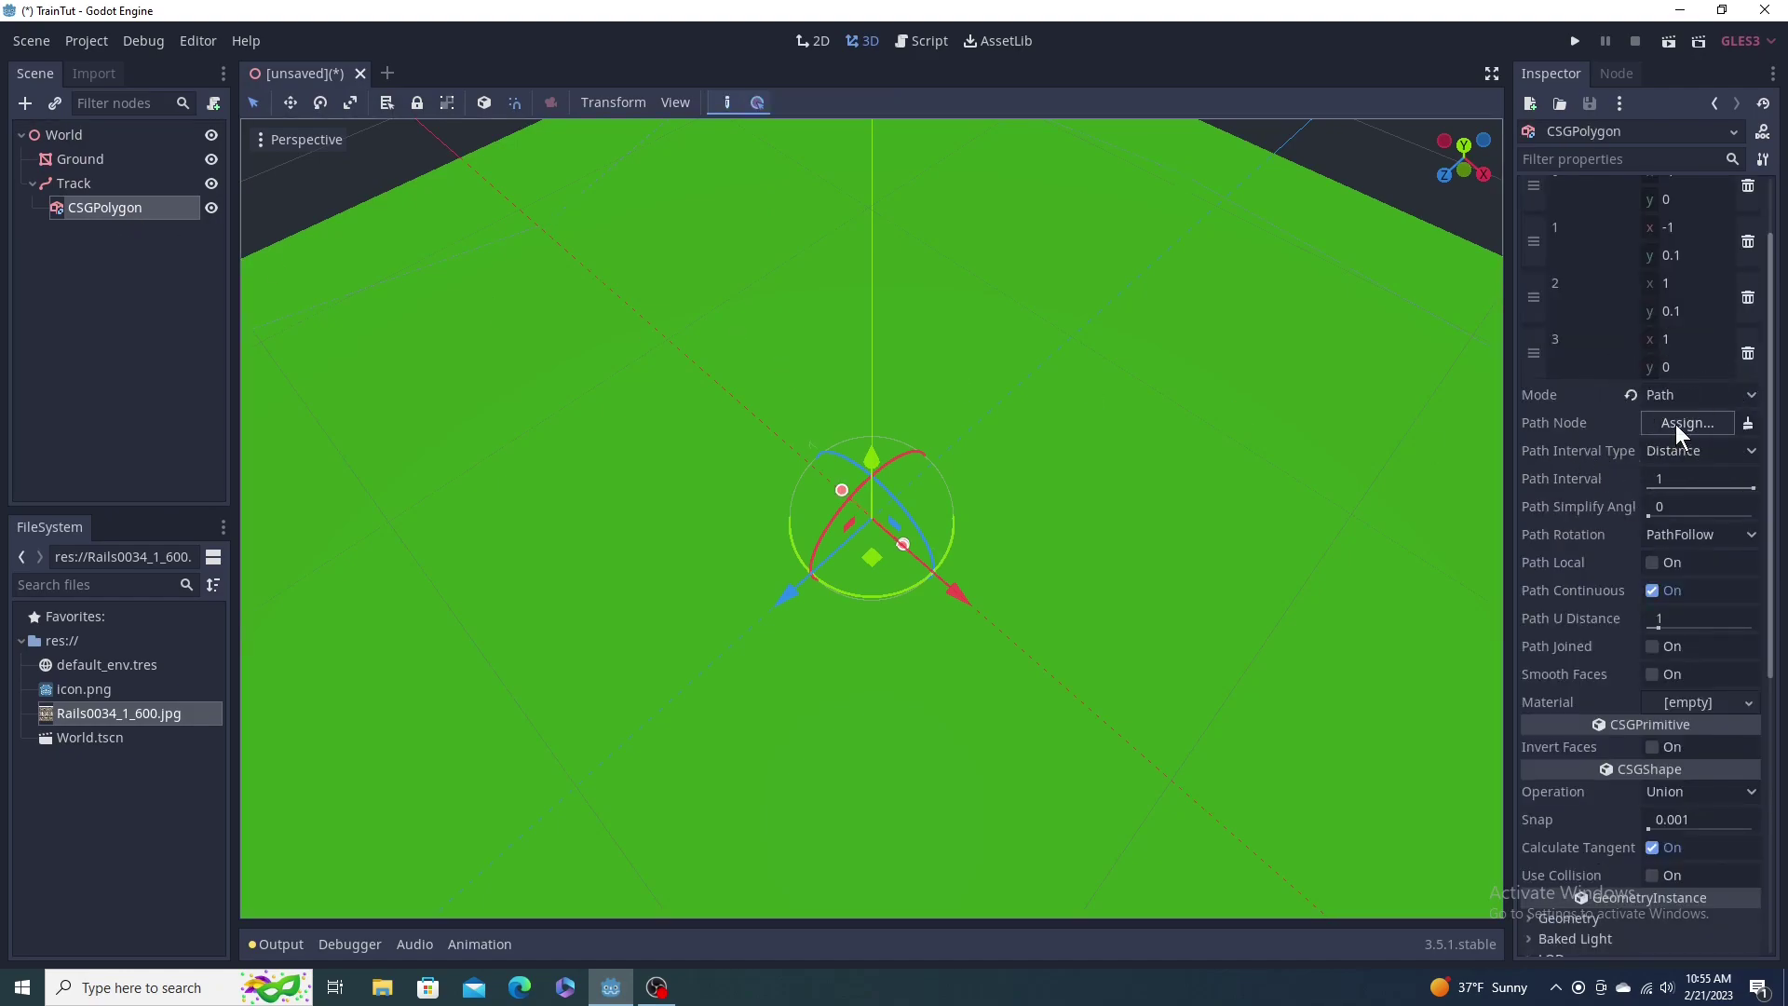
Step: Assign Track as the CSGPolygon's Path Node and view the looping strip from top orthographic
{"action": "left_click", "coordinate": [1675, 423]}
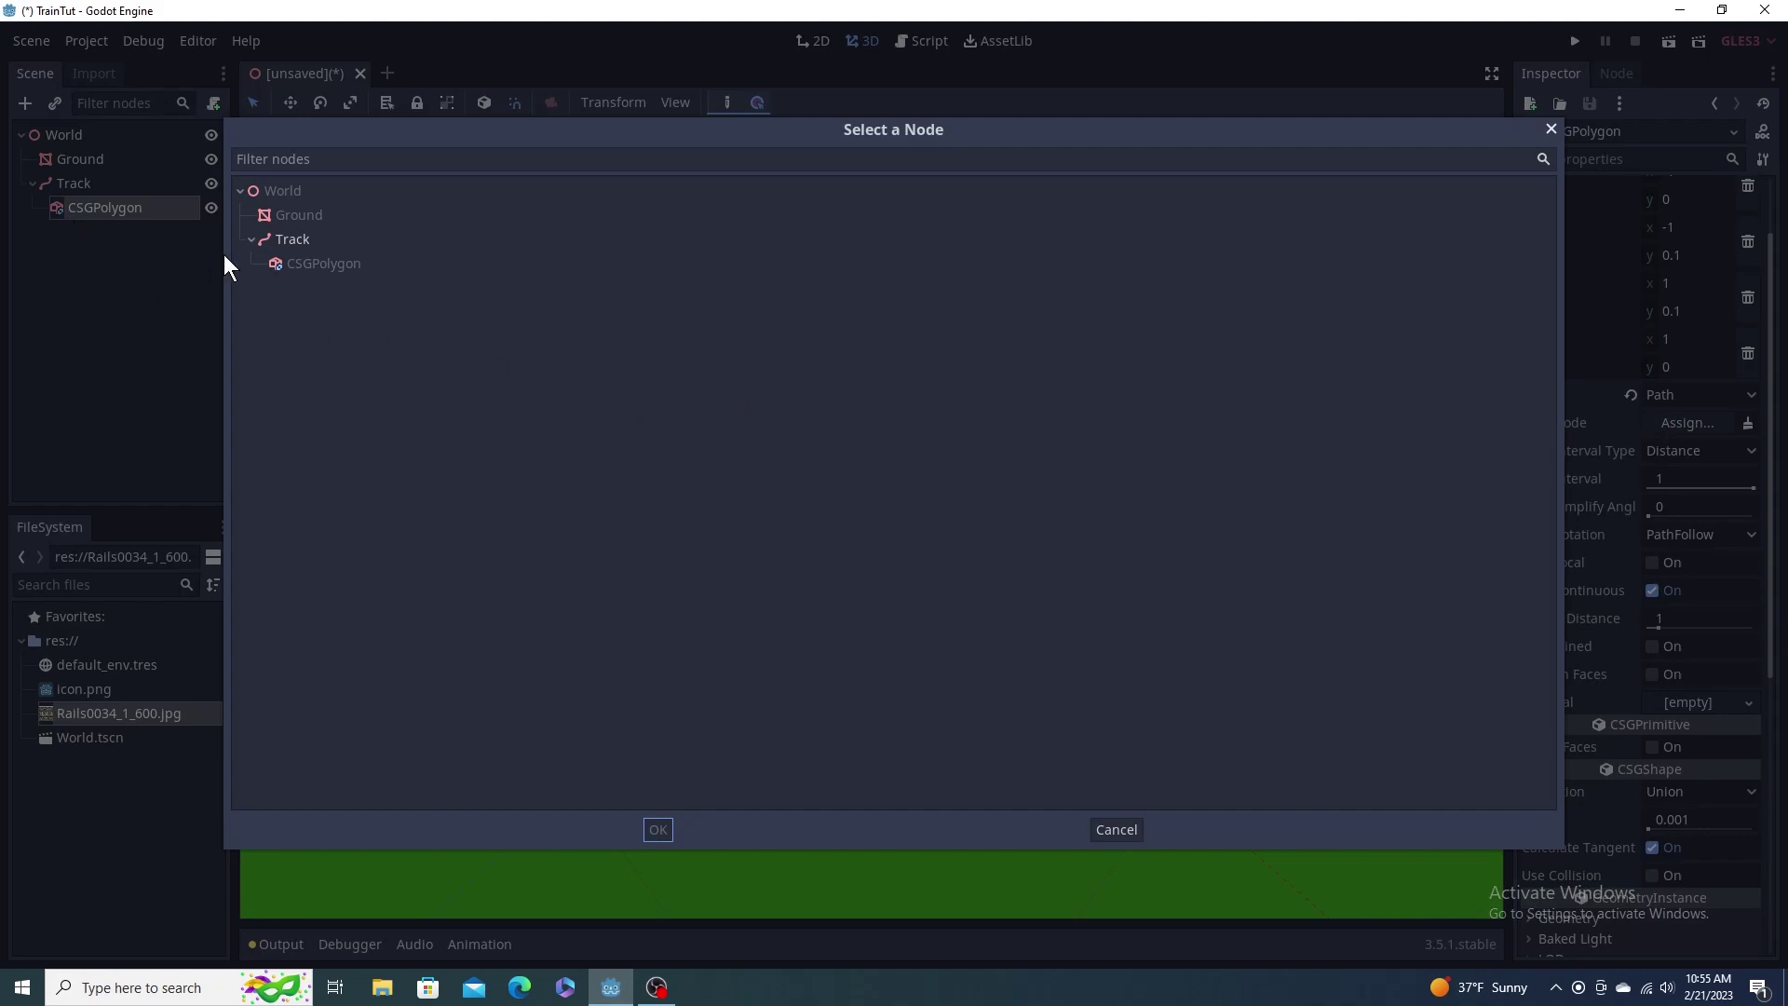
{"action": "double_click", "coordinate": [280, 238]}
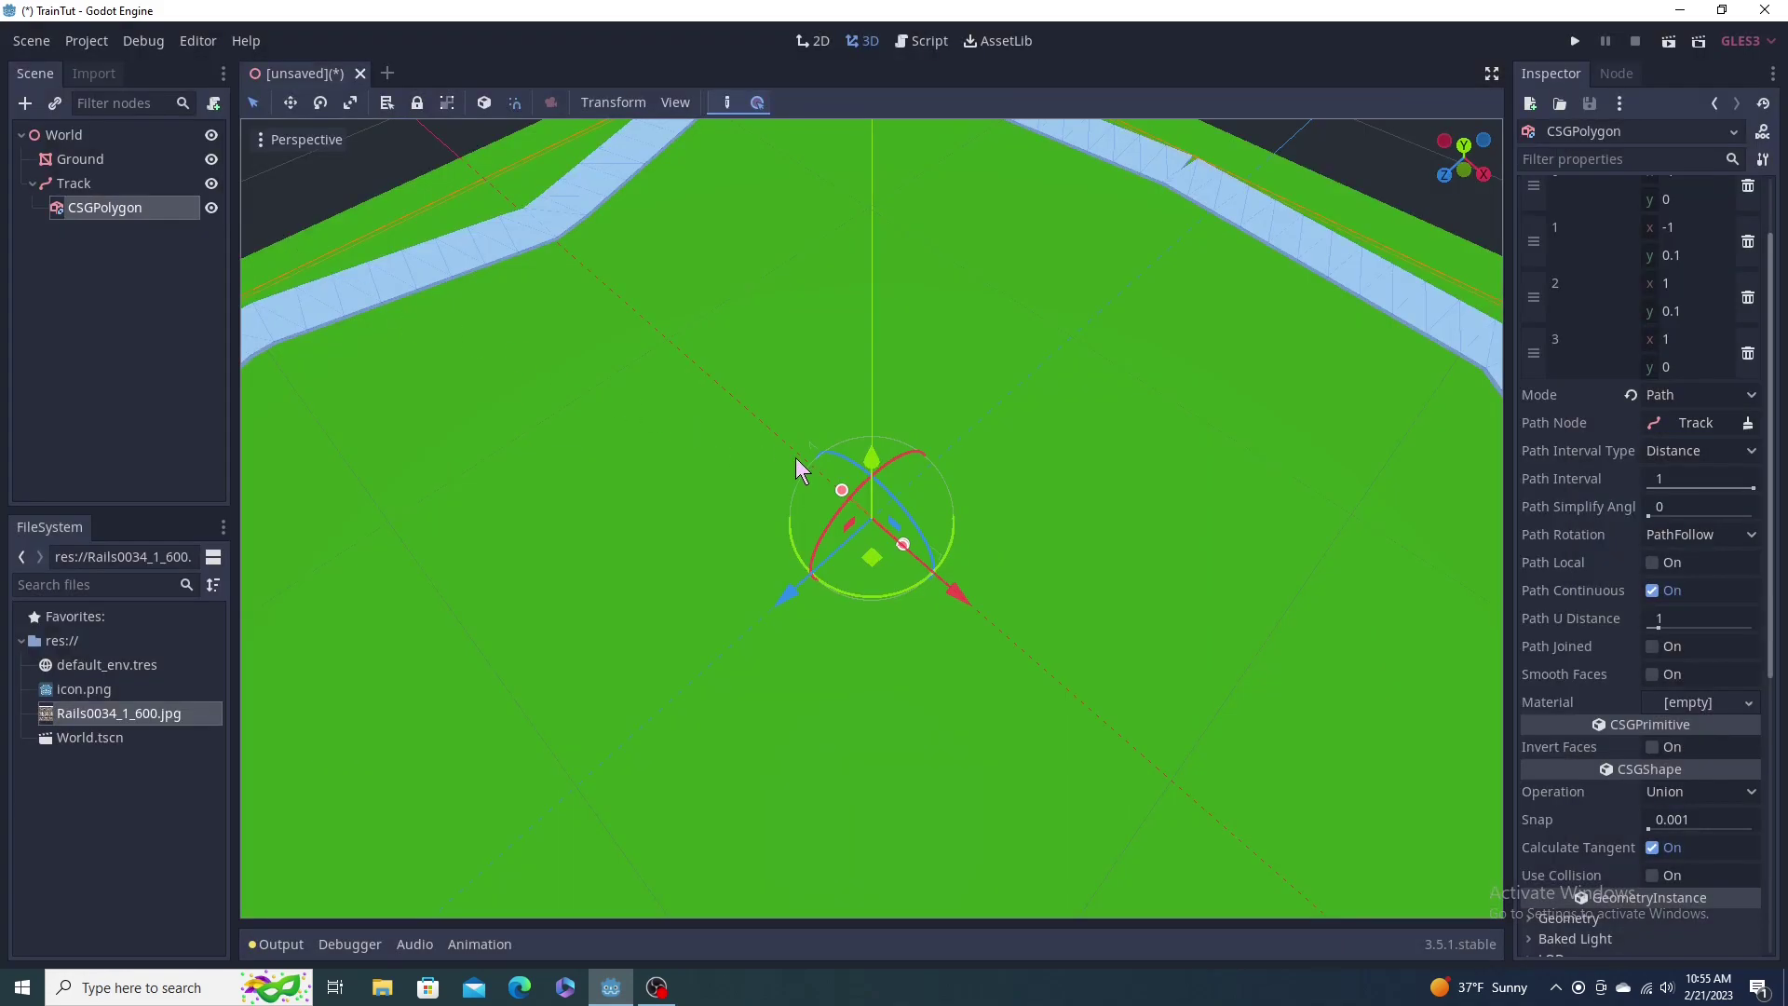
{"action": "scroll", "coordinate": [831, 432], "scroll_direction": "up", "scroll_amount": 1}
{"action": "scroll", "coordinate": [831, 432], "scroll_direction": "down", "scroll_amount": 10}
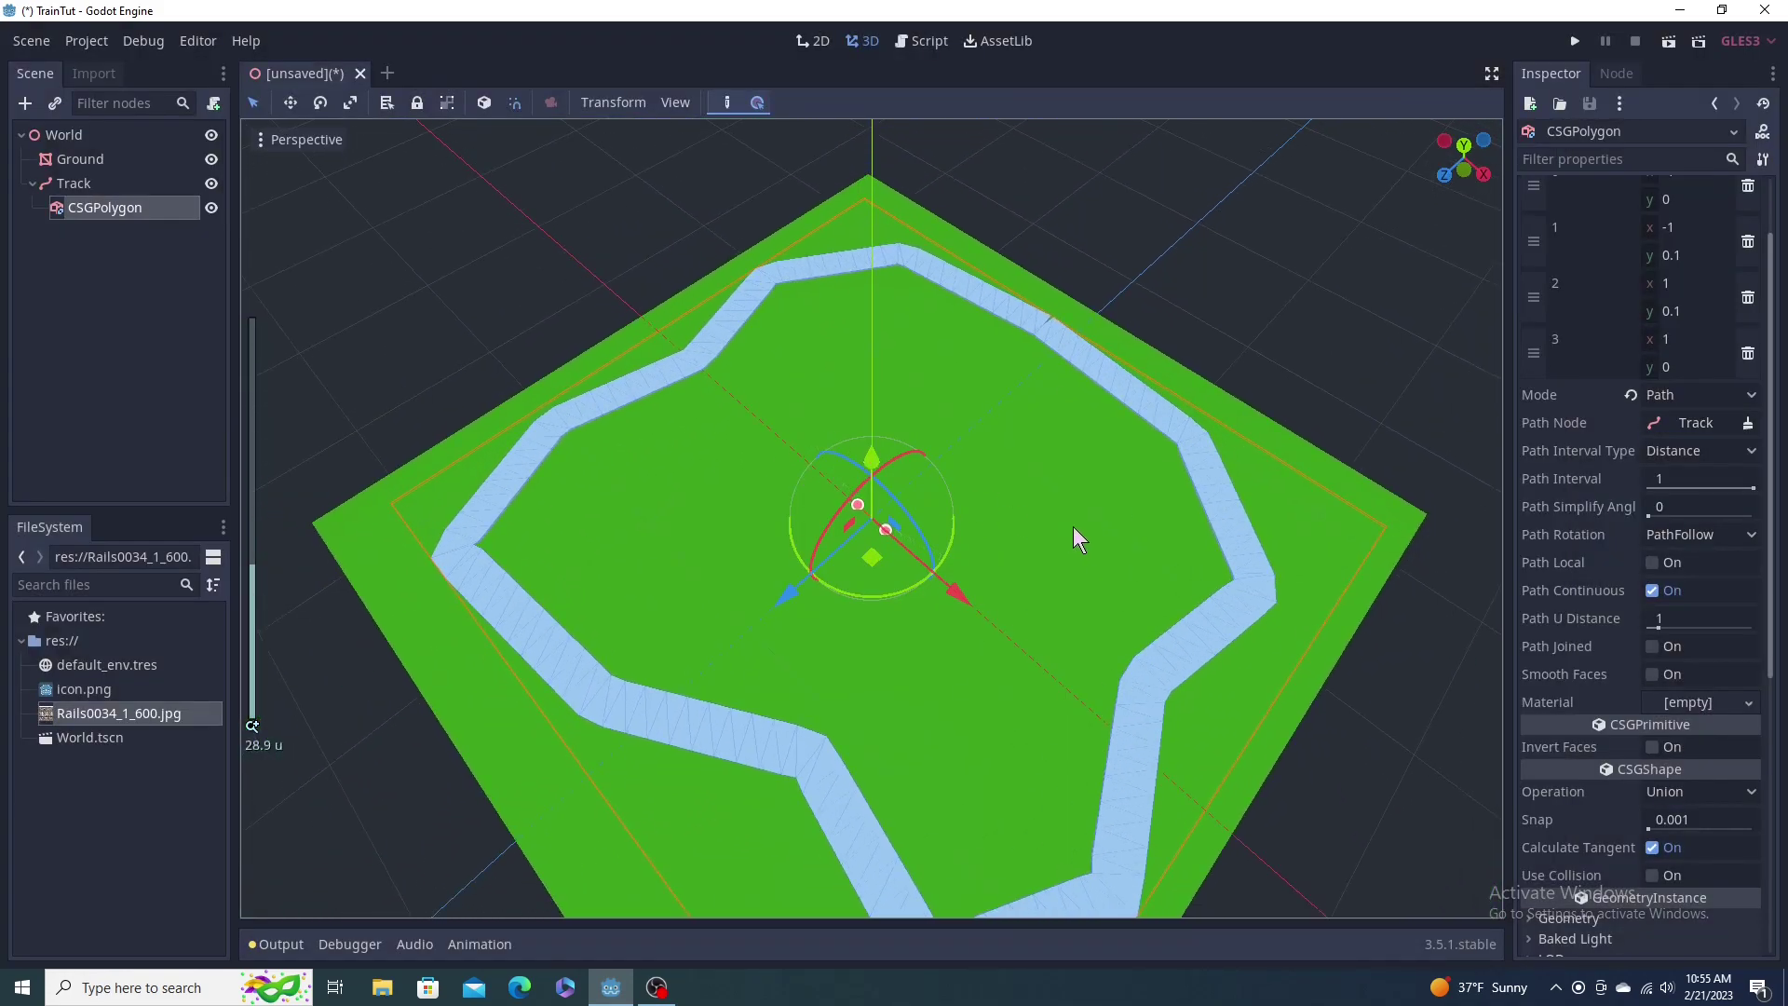
{"action": "middle_click_drag", "start_coordinate": [1097, 518], "coordinate": [927, 505]}
{"action": "key", "text": "KP_7"}
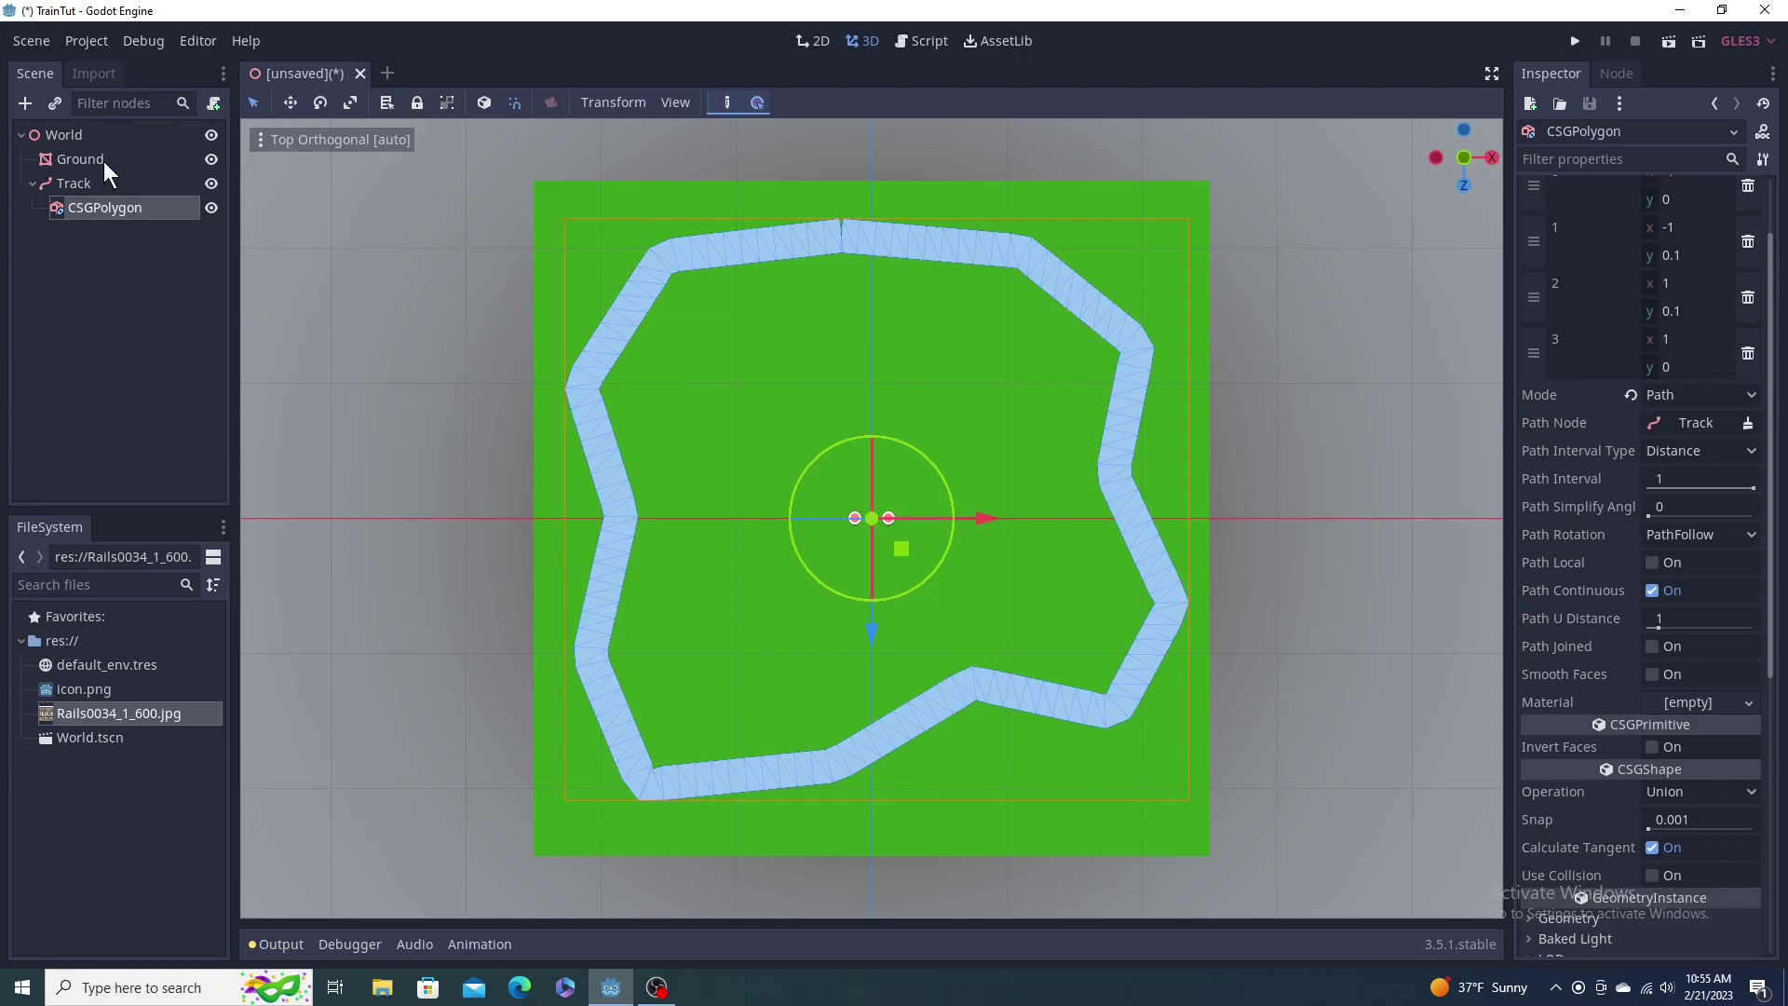
Step: Rework the top of the Track curve: separate overlapping points, replace the last one, close the loop
{"action": "left_click", "coordinate": [102, 186]}
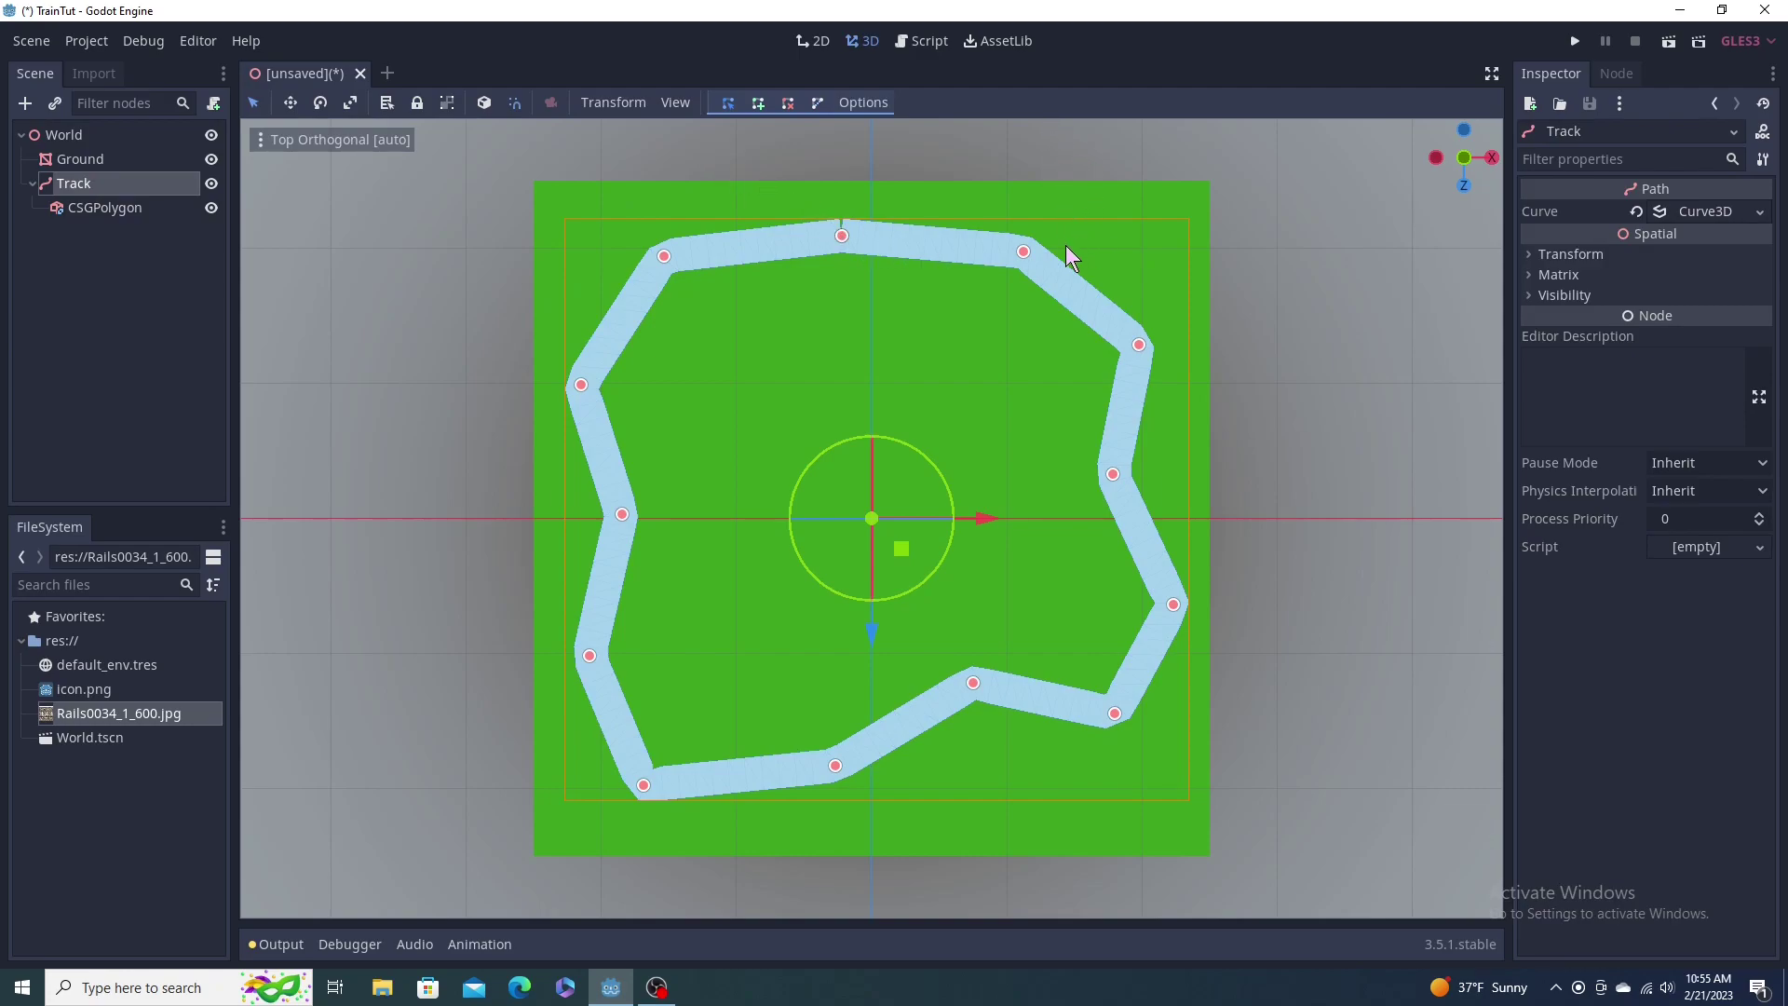
{"action": "mouse_move", "coordinate": [1024, 252]}
{"action": "left_mouse_down"}
{"action": "mouse_move", "coordinate": [1060, 246]}
{"action": "mouse_move", "coordinate": [1025, 332]}
{"action": "mouse_move", "coordinate": [1056, 250]}
{"action": "mouse_move", "coordinate": [1025, 228]}
{"action": "mouse_move", "coordinate": [993, 311]}
{"action": "mouse_move", "coordinate": [1015, 240]}
{"action": "mouse_move", "coordinate": [1026, 262]}
{"action": "left_mouse_up"}
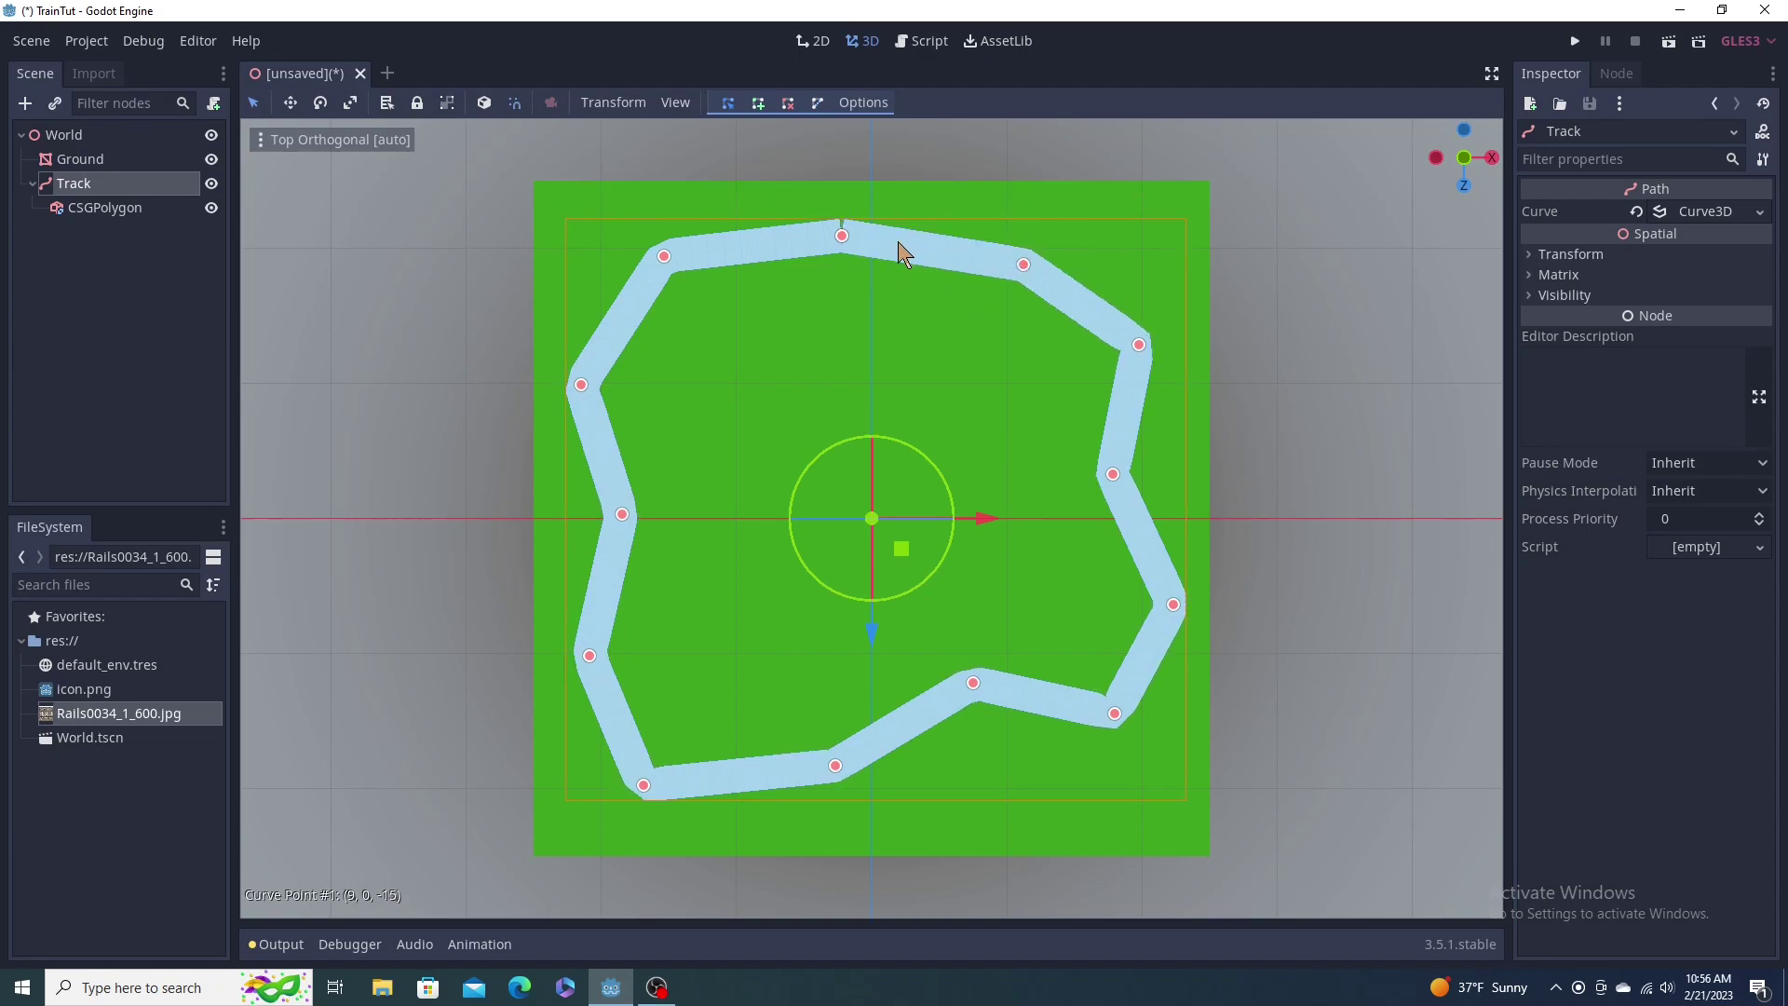
{"action": "left_click_drag", "start_coordinate": [843, 231], "coordinate": [893, 230]}
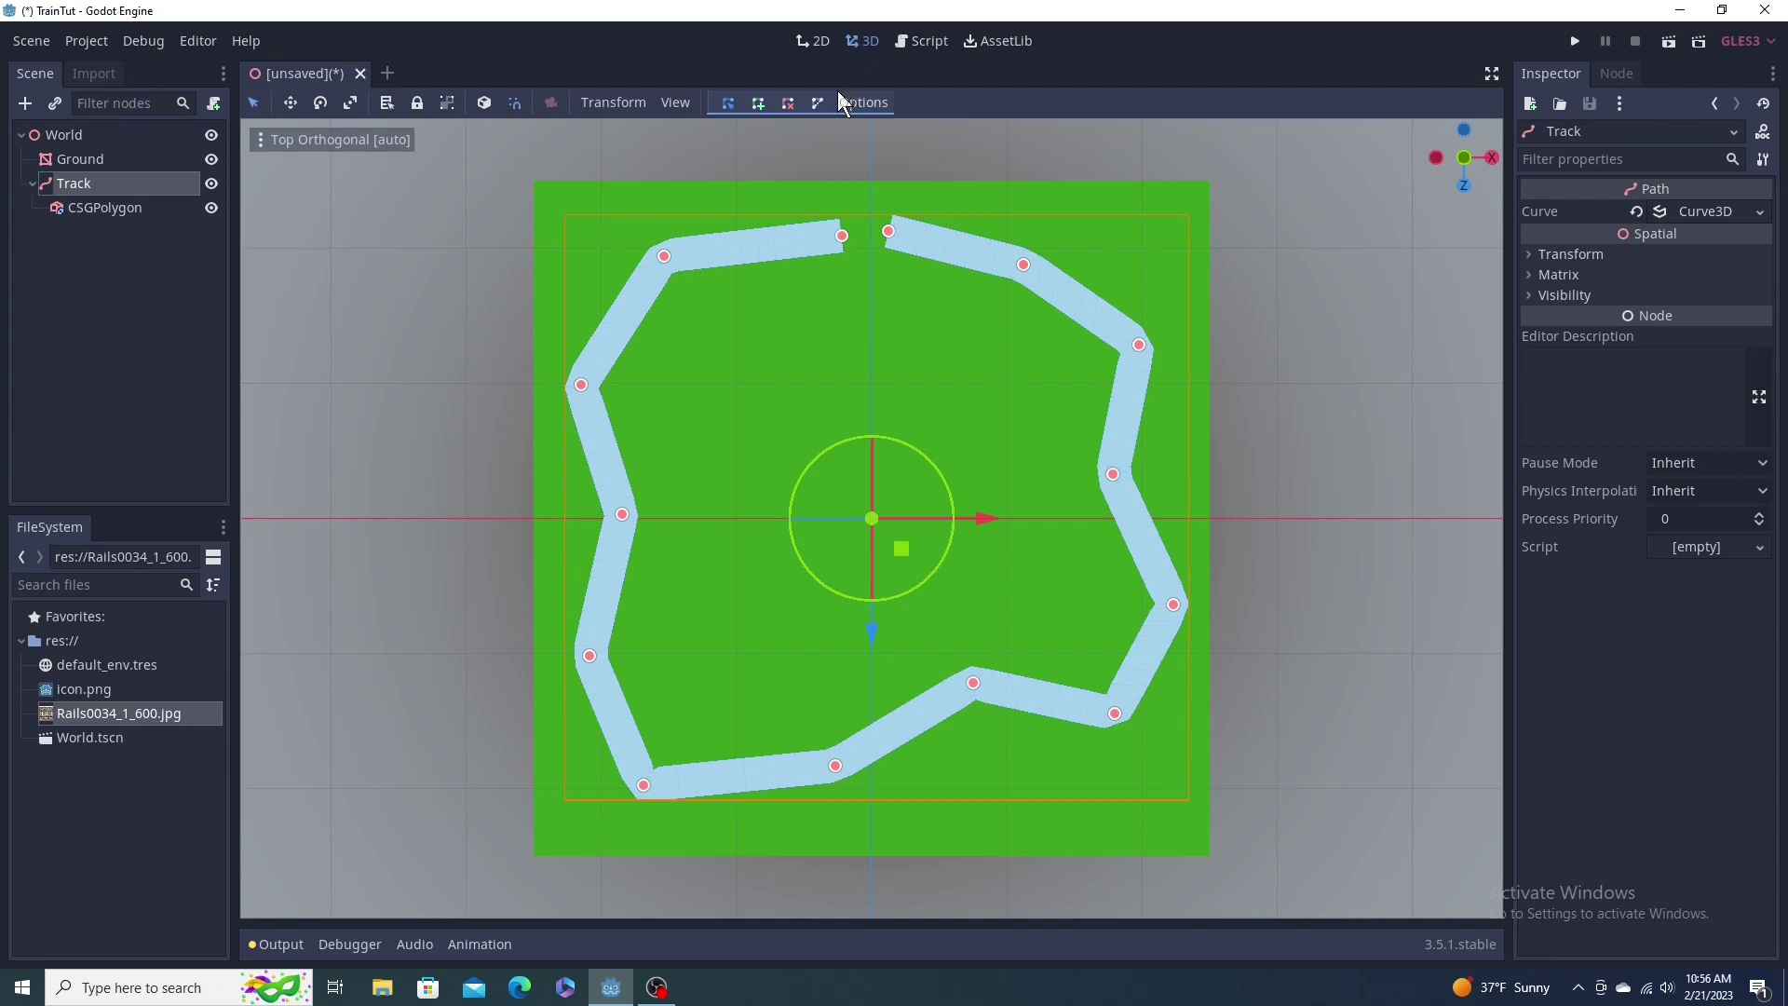
{"action": "right_click", "coordinate": [846, 236]}
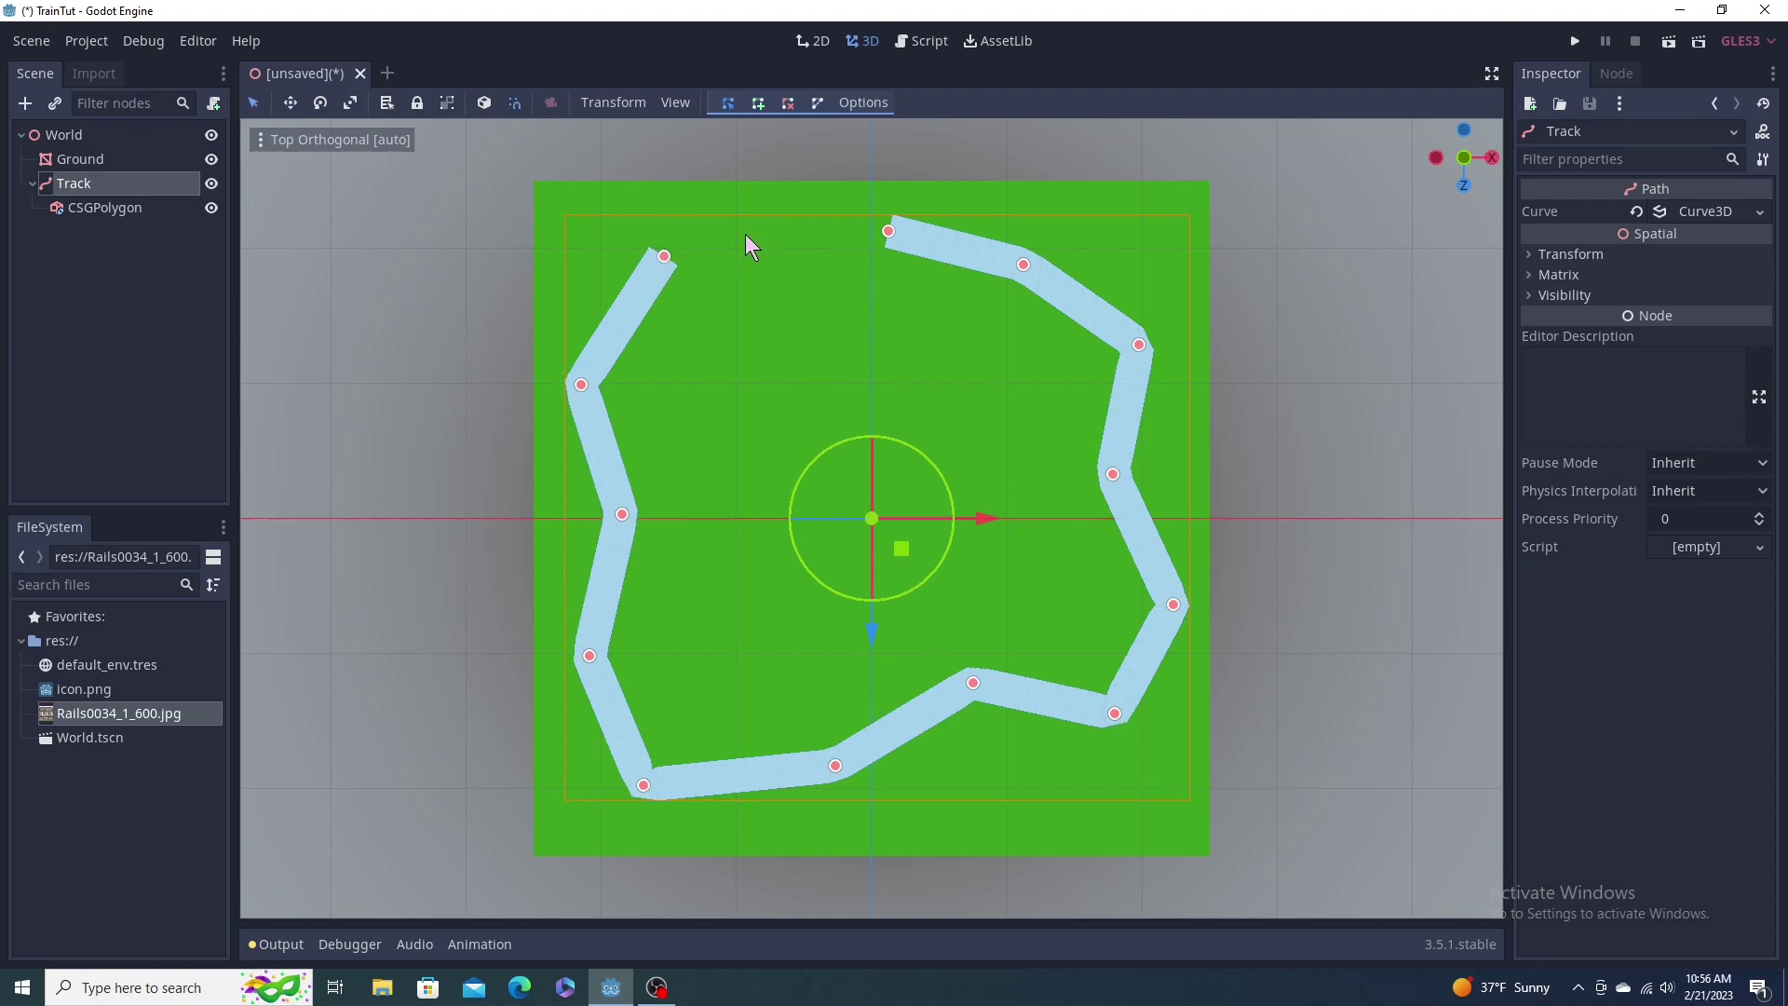
{"action": "left_click", "coordinate": [777, 226], "text": "ctrl"}
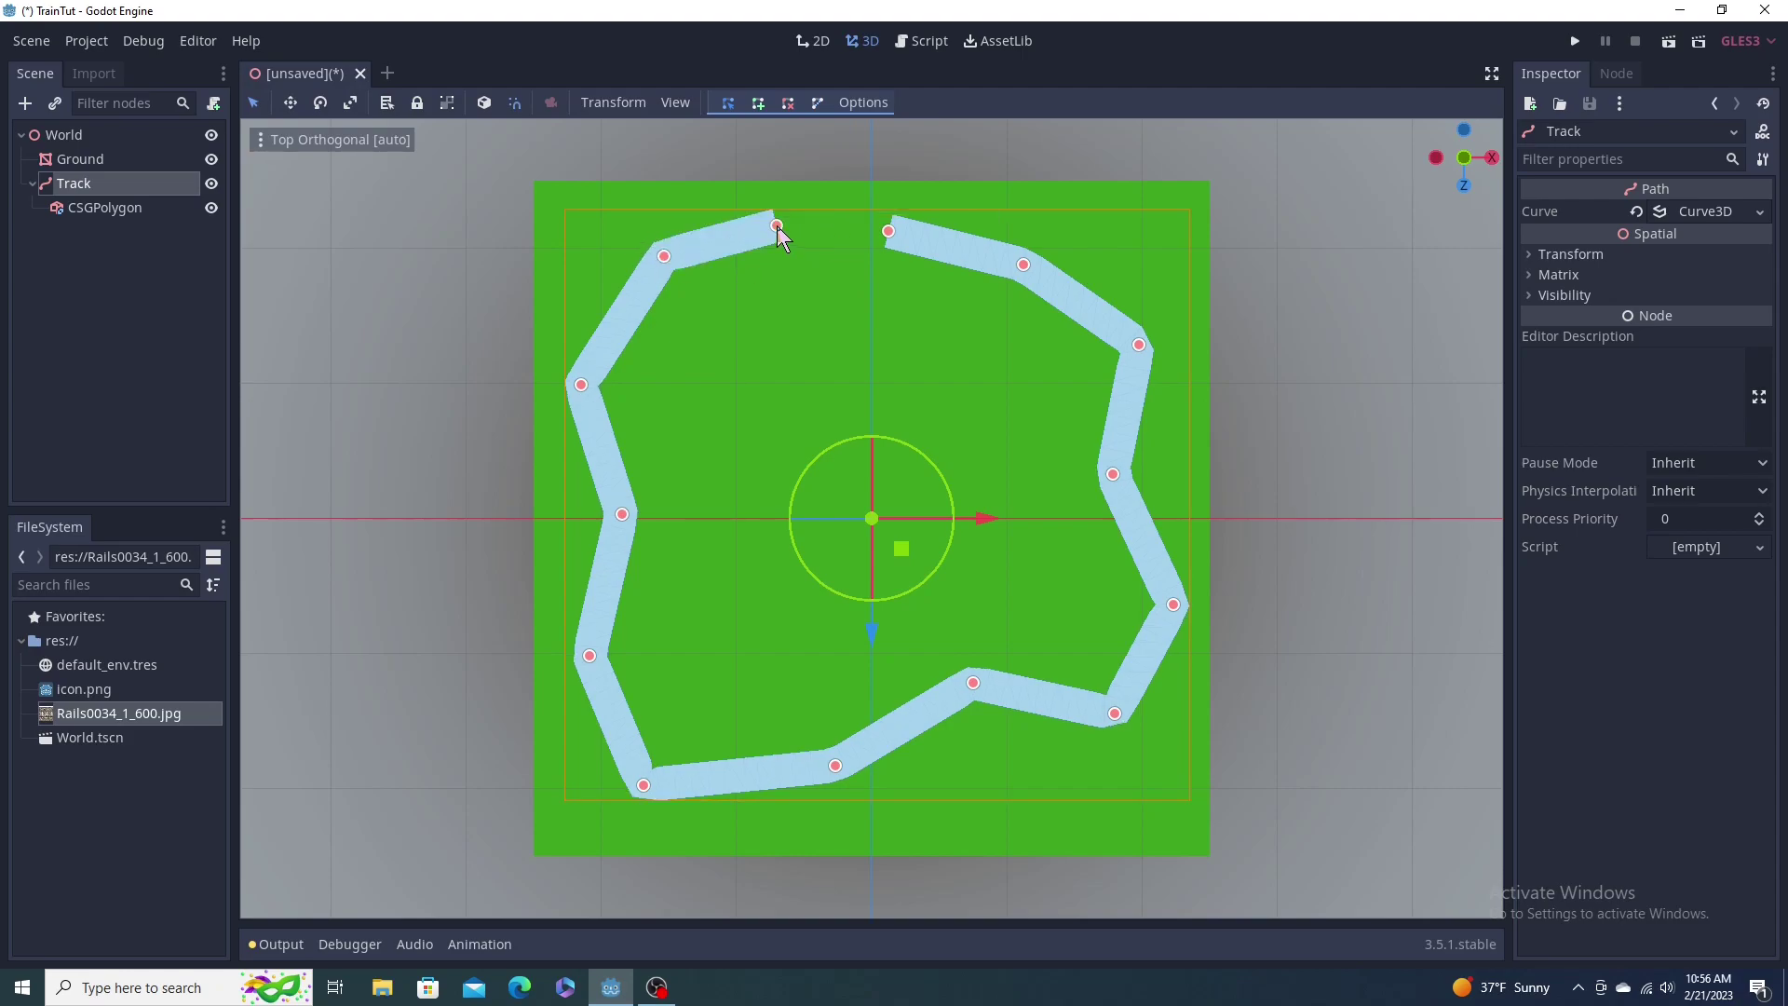
{"action": "left_click", "coordinate": [815, 102]}
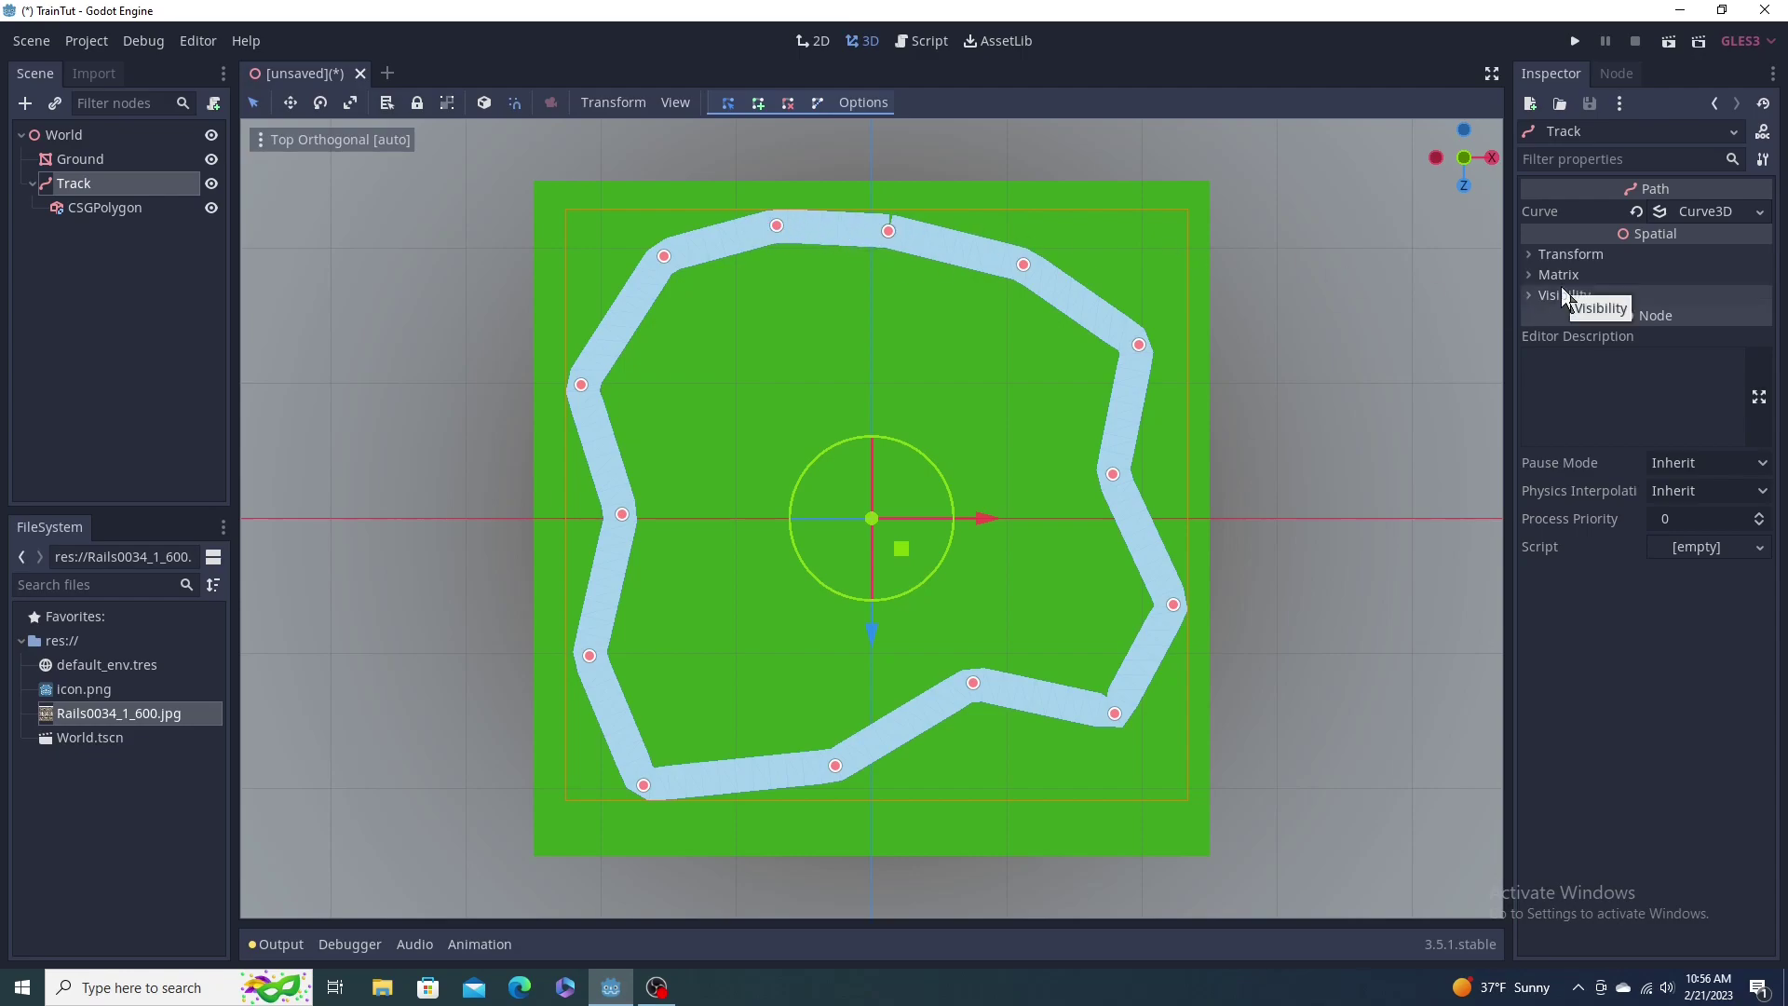
Step: Tick Path Joined on the CSGPolygon so the strip's ends merge seamlessly
{"action": "left_click", "coordinate": [145, 206]}
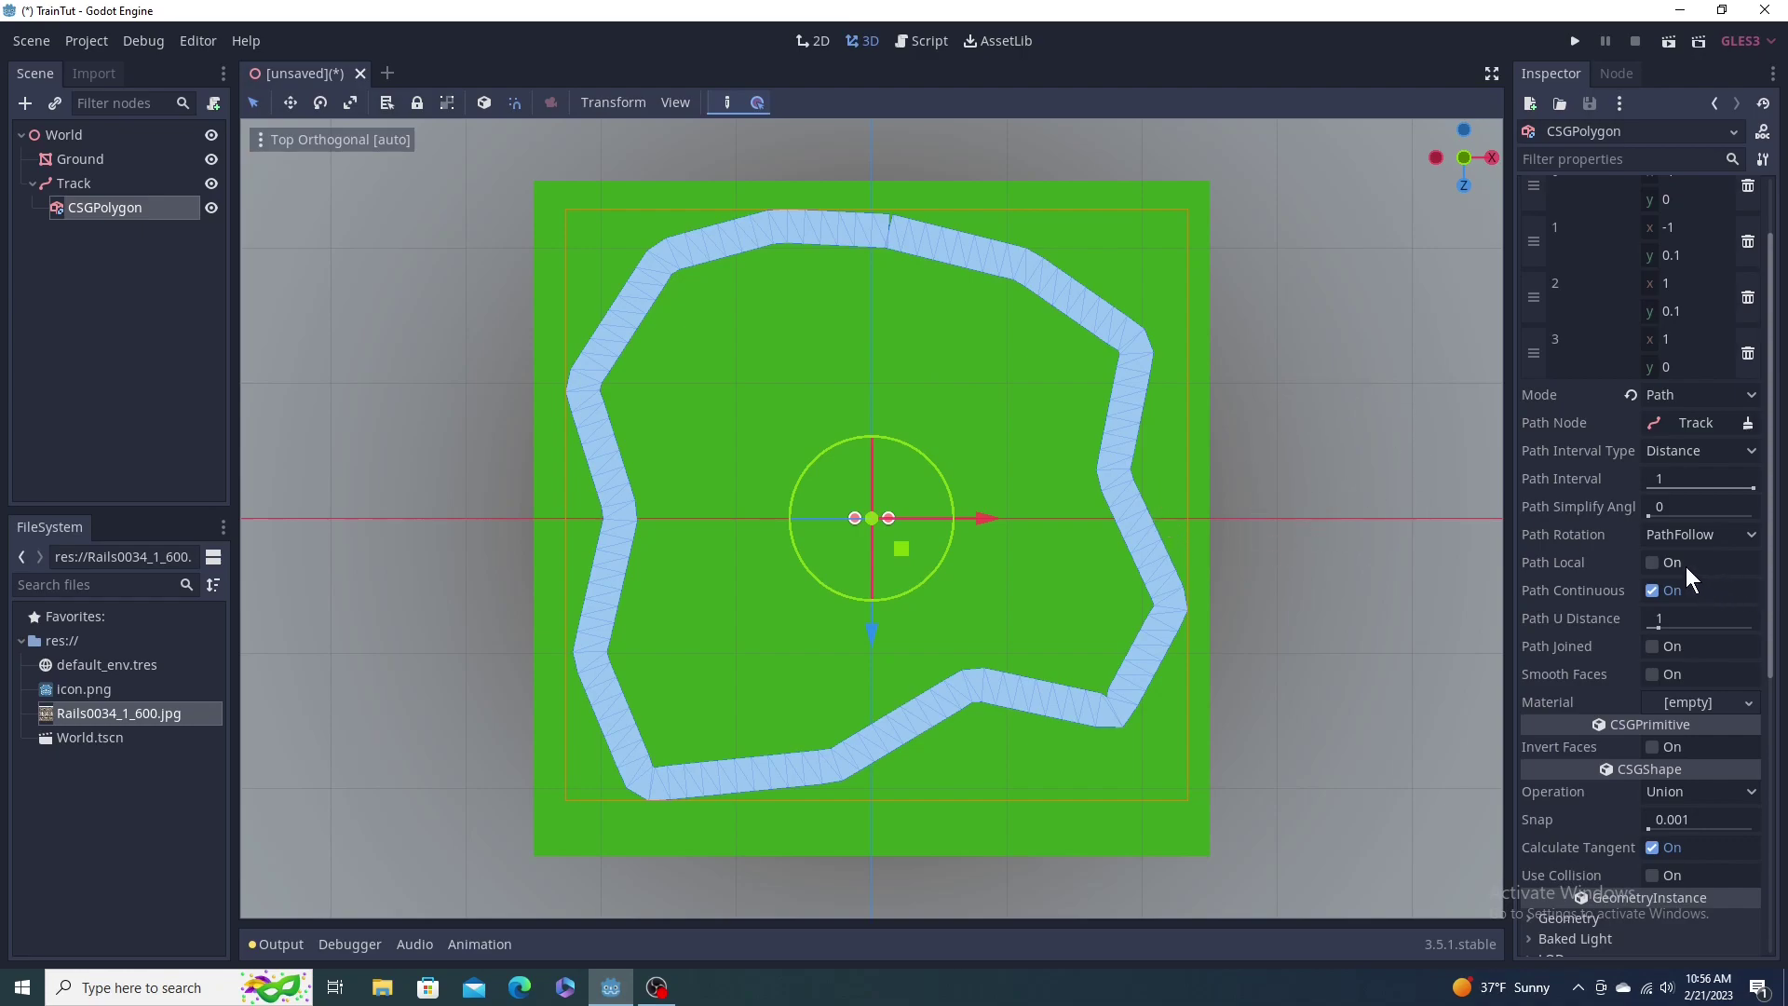
{"action": "left_click", "coordinate": [1647, 646]}
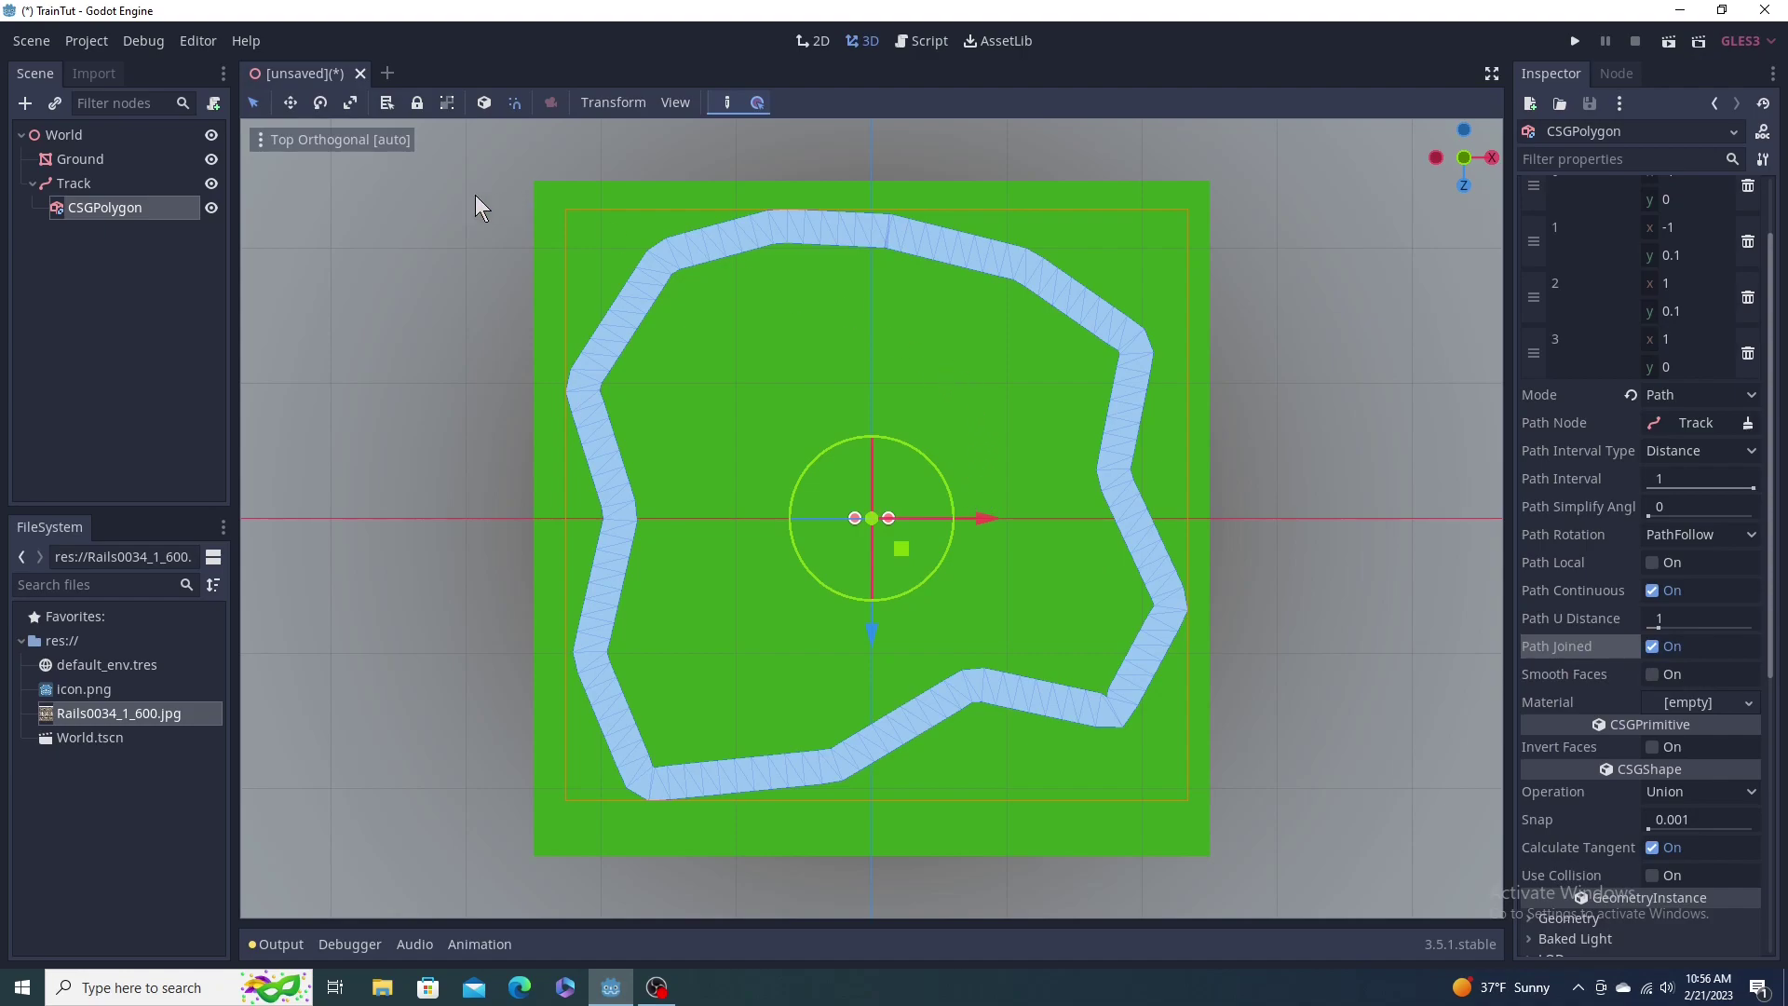
{"action": "left_click", "coordinate": [96, 183]}
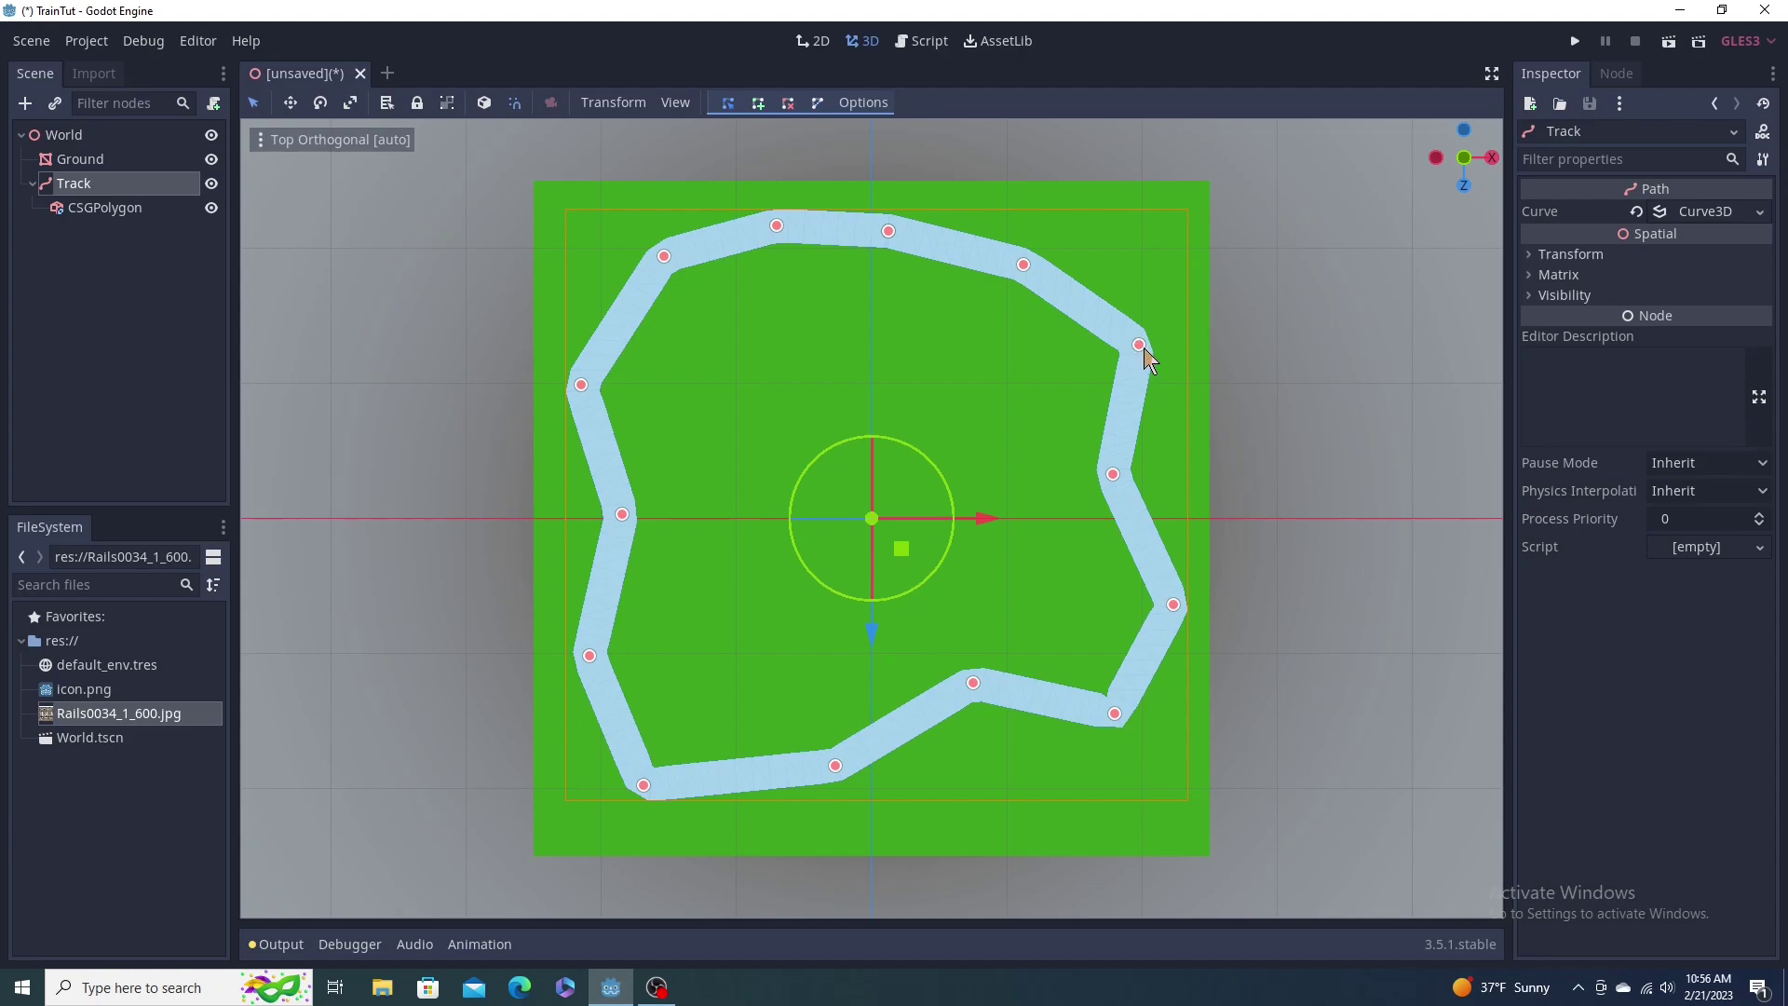
{"action": "left_click_drag", "start_coordinate": [1144, 349], "coordinate": [614, 283], "text": "shift"}
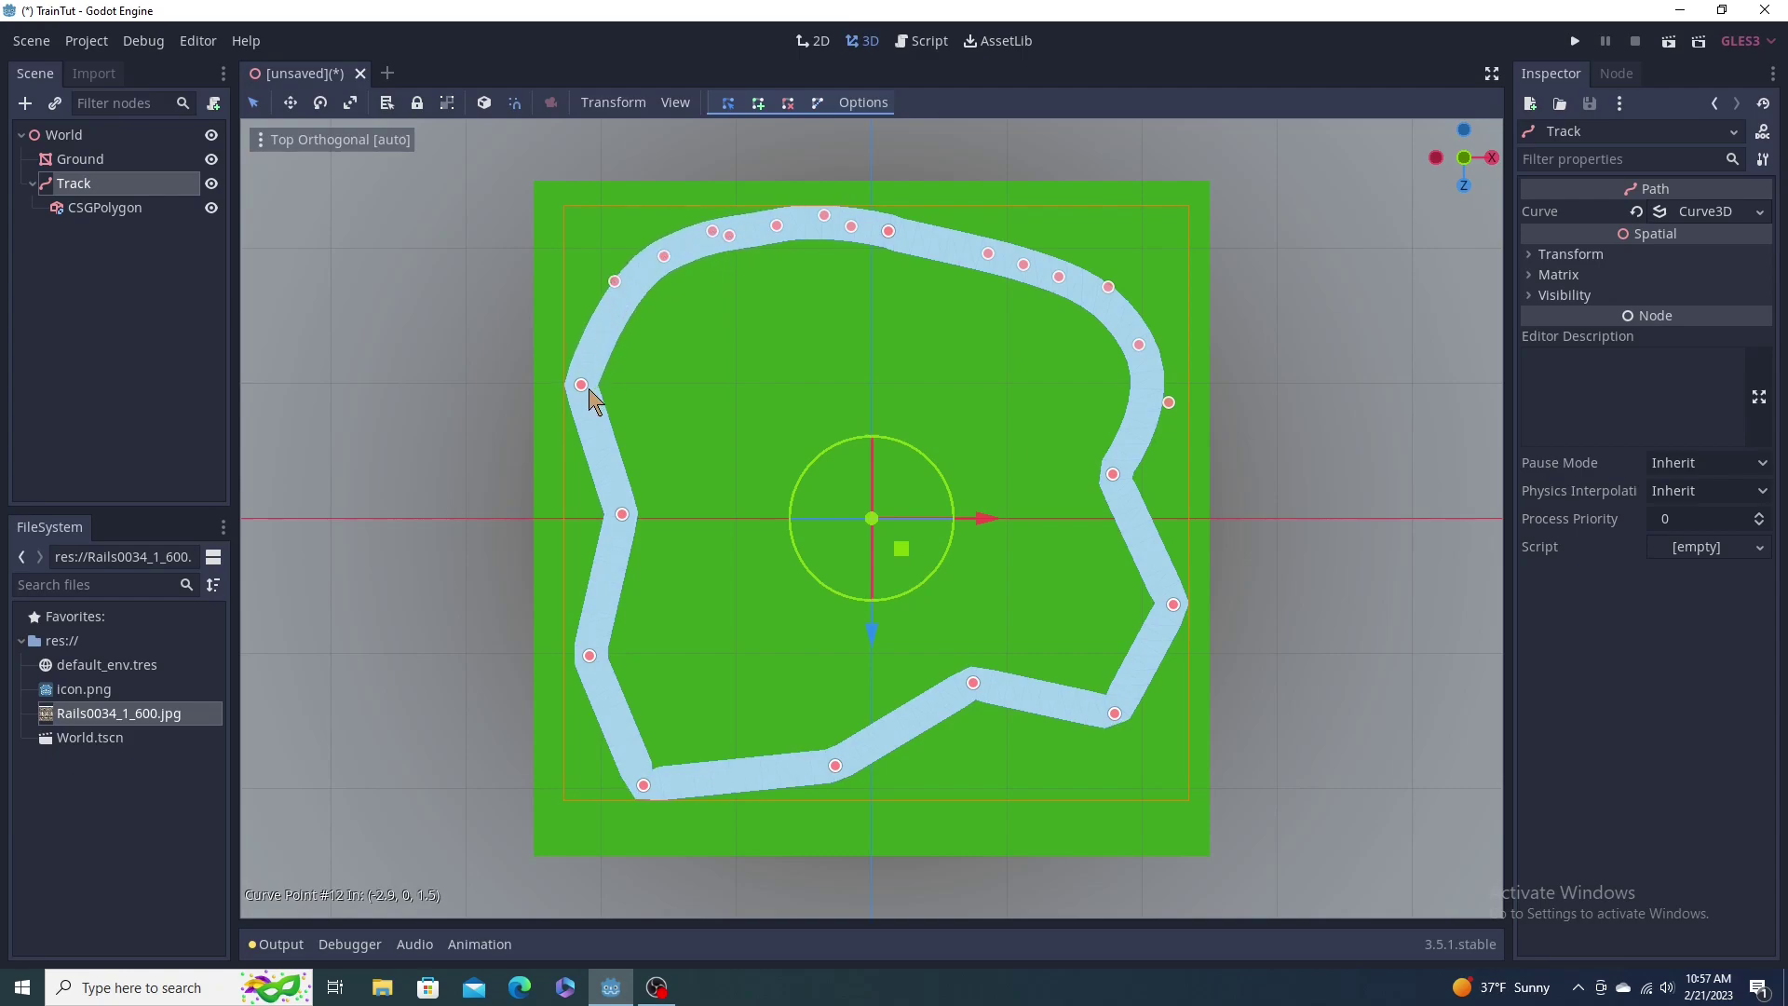
{"action": "left_click_drag", "start_coordinate": [581, 386], "coordinate": [572, 428], "text": "shift"}
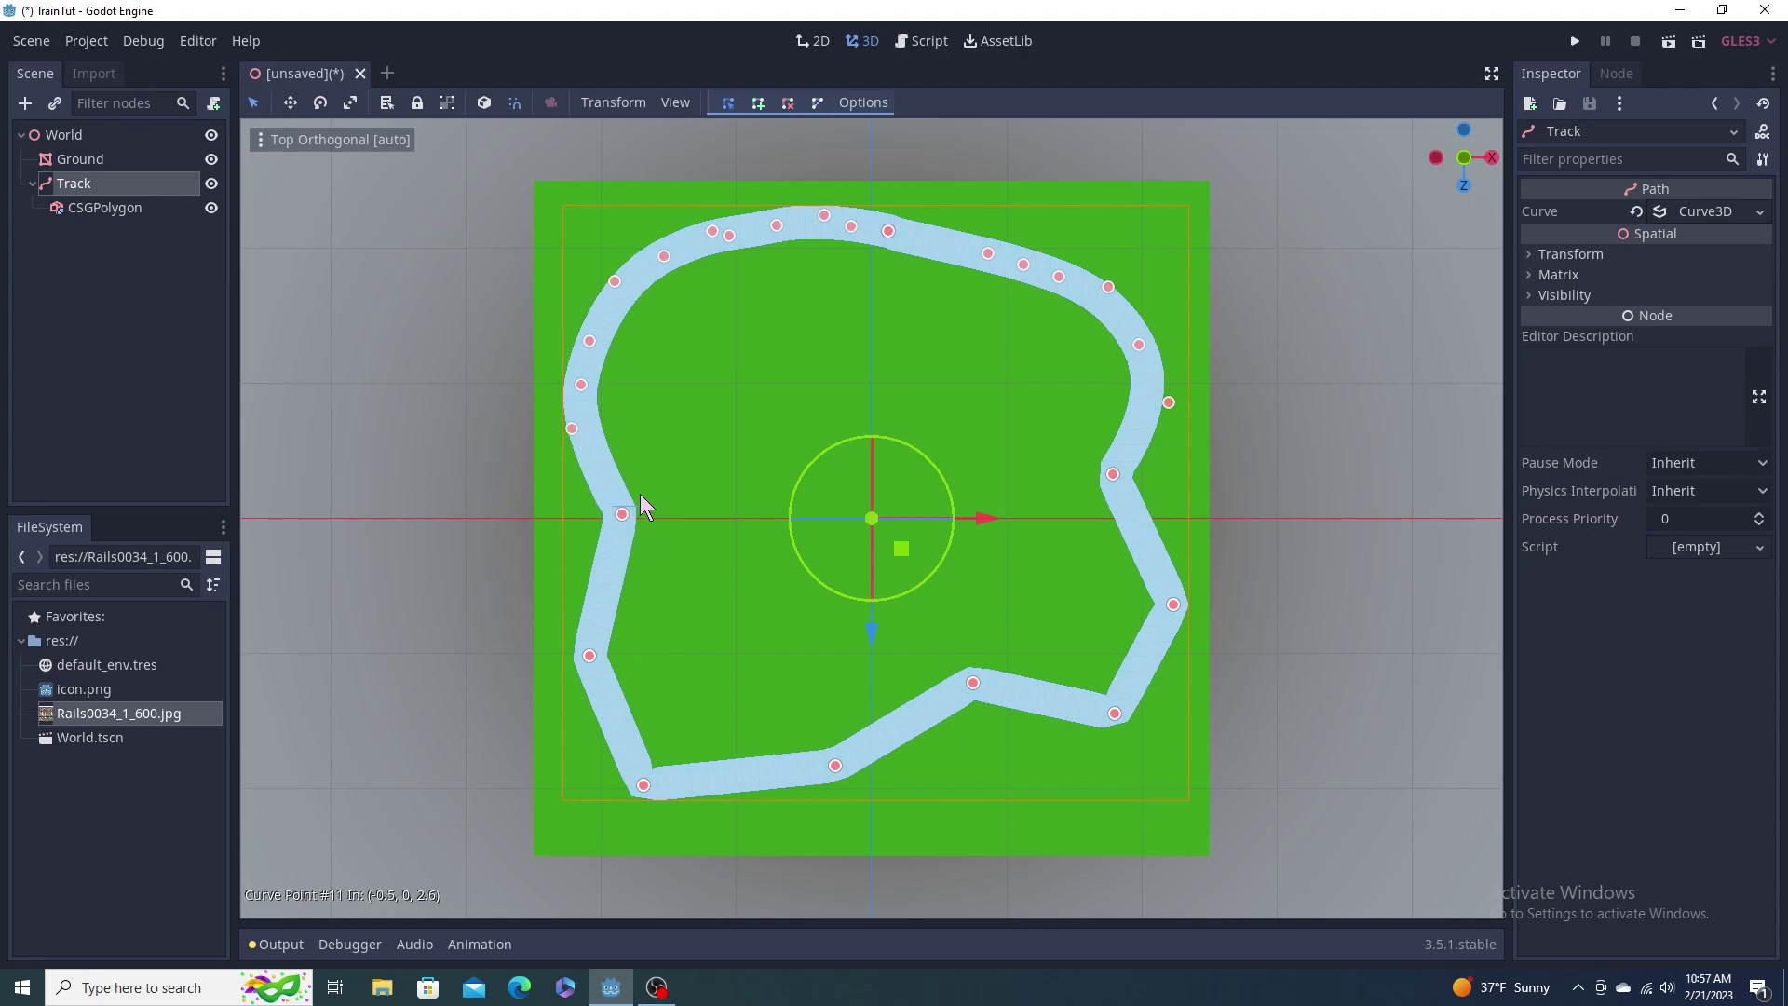
{"action": "left_click_drag", "start_coordinate": [613, 503], "coordinate": [641, 583]}
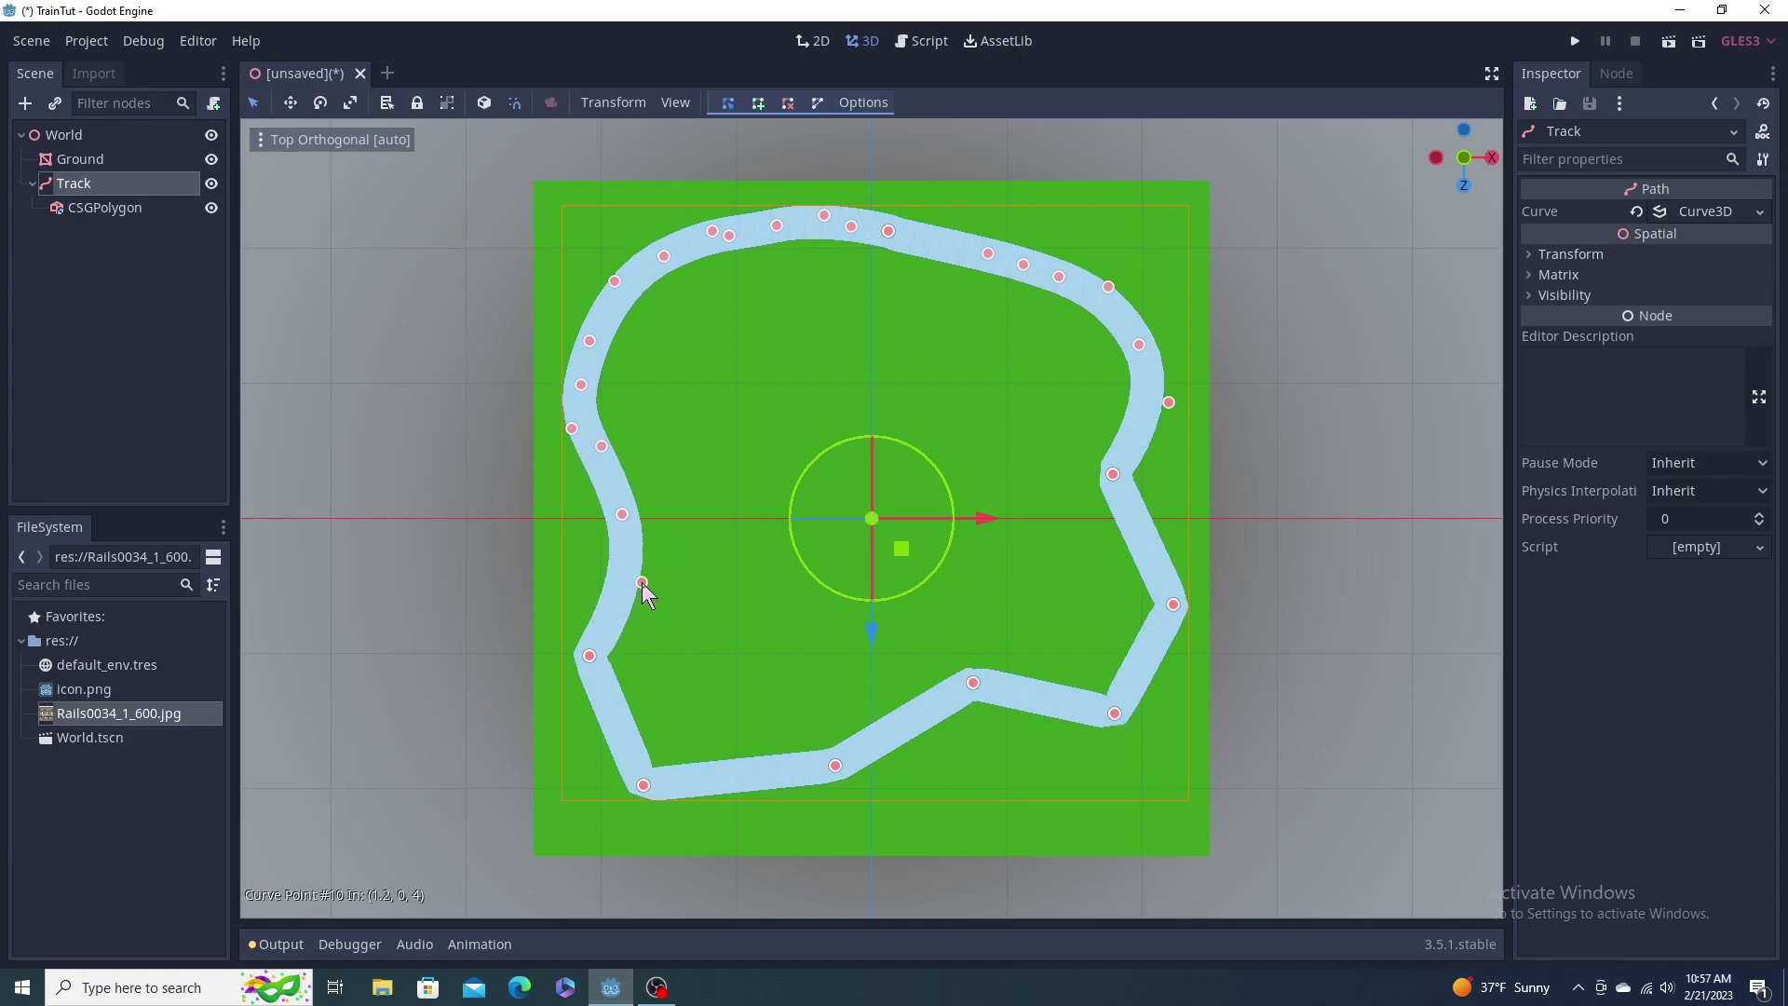
{"action": "left_click_drag", "start_coordinate": [590, 655], "coordinate": [687, 826], "text": "shift"}
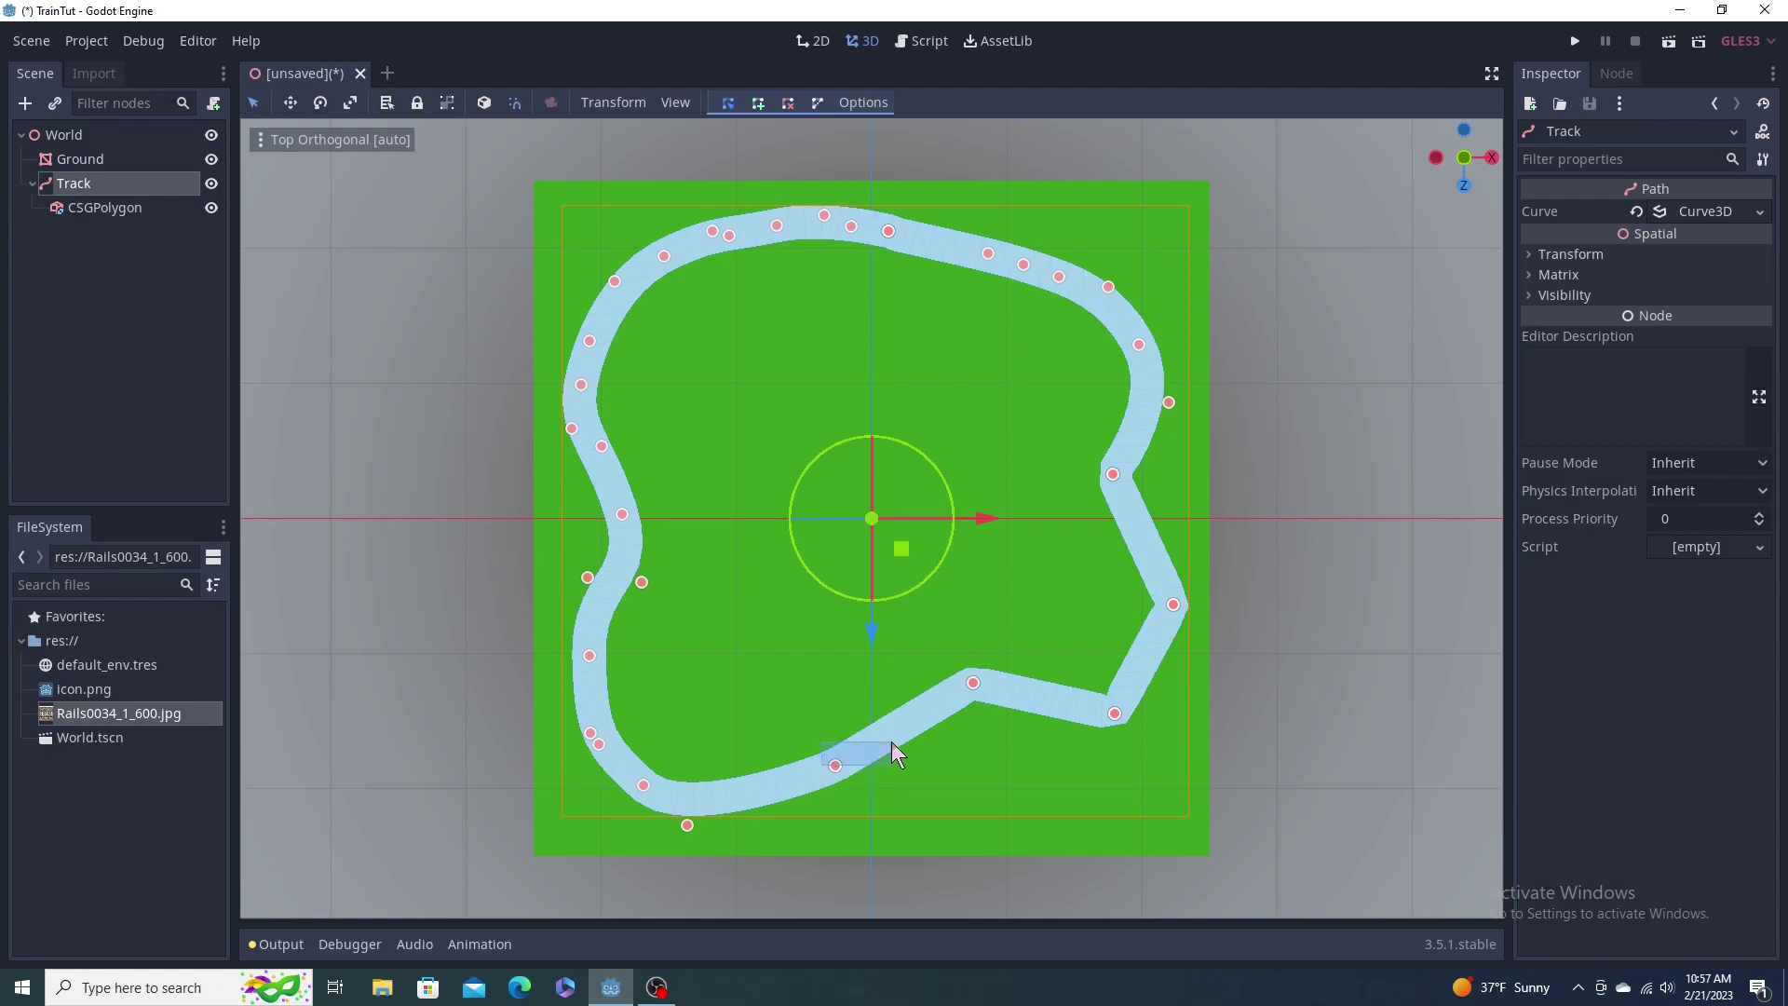
{"action": "left_click_drag", "start_coordinate": [973, 684], "coordinate": [1032, 663], "text": "shift"}
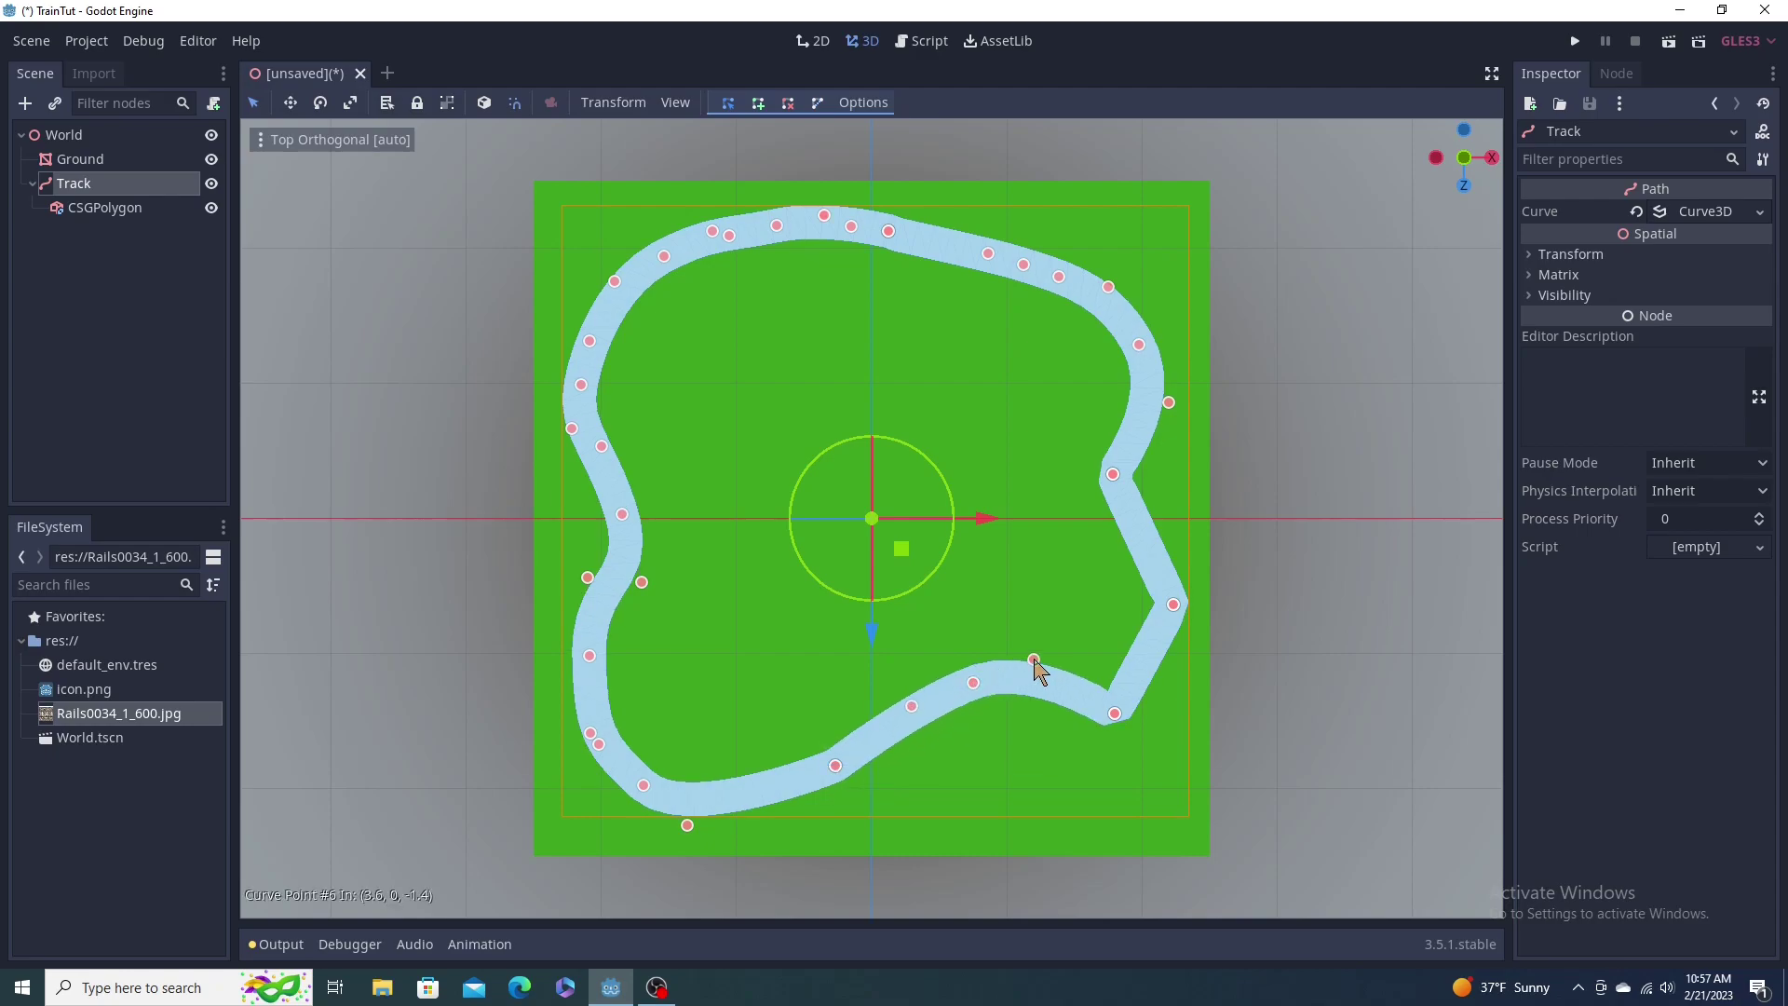
{"action": "left_click_drag", "start_coordinate": [1109, 706], "coordinate": [1206, 708]}
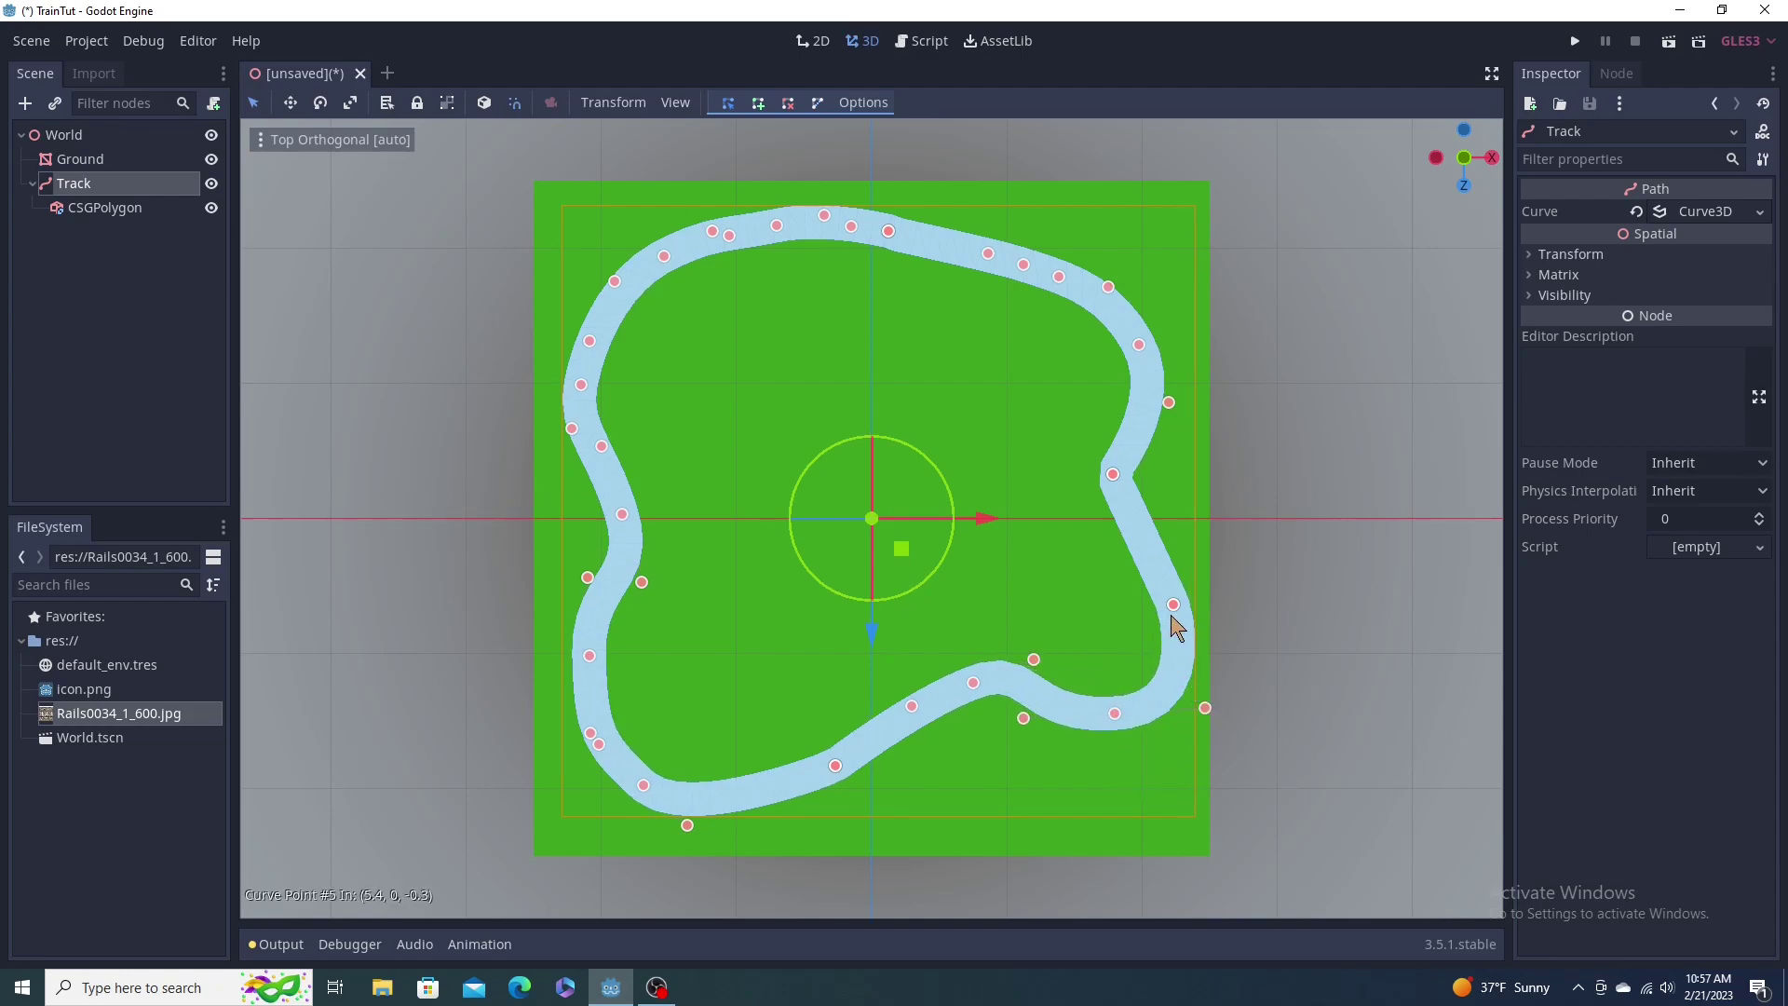
{"action": "left_click_drag", "start_coordinate": [1113, 474], "coordinate": [1105, 410], "text": "shift"}
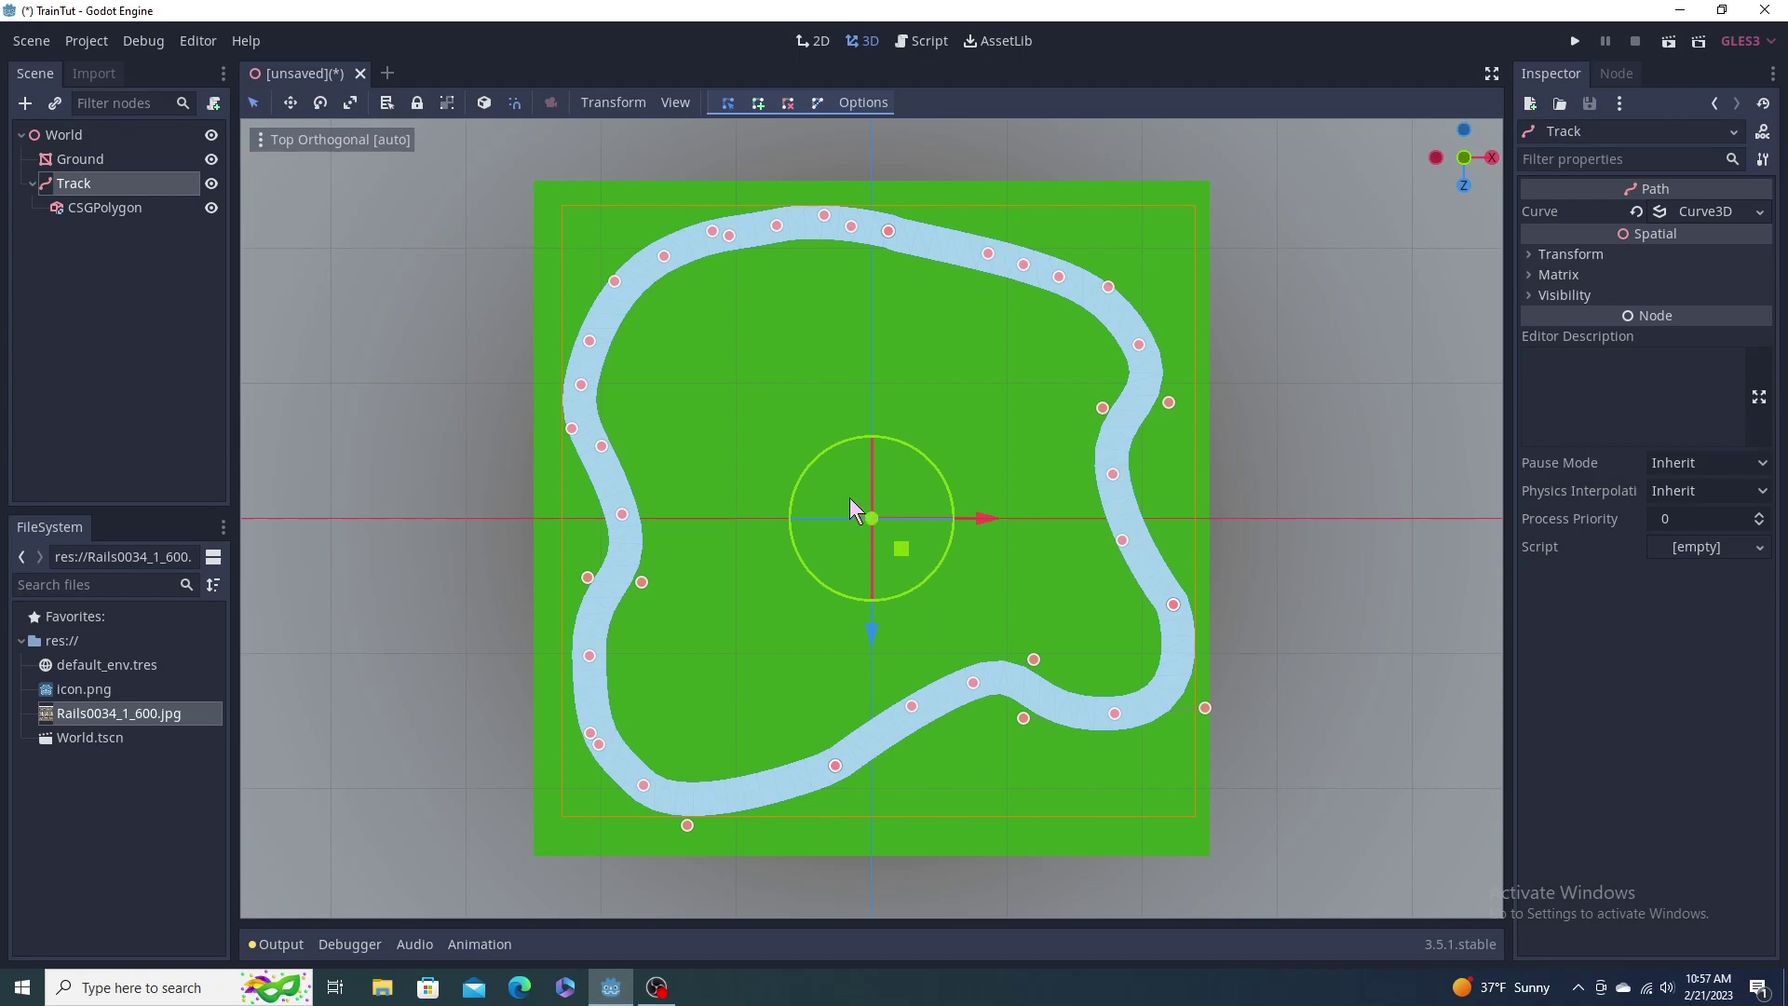
{"action": "middle_click_drag", "start_coordinate": [850, 508], "coordinate": [860, 425]}
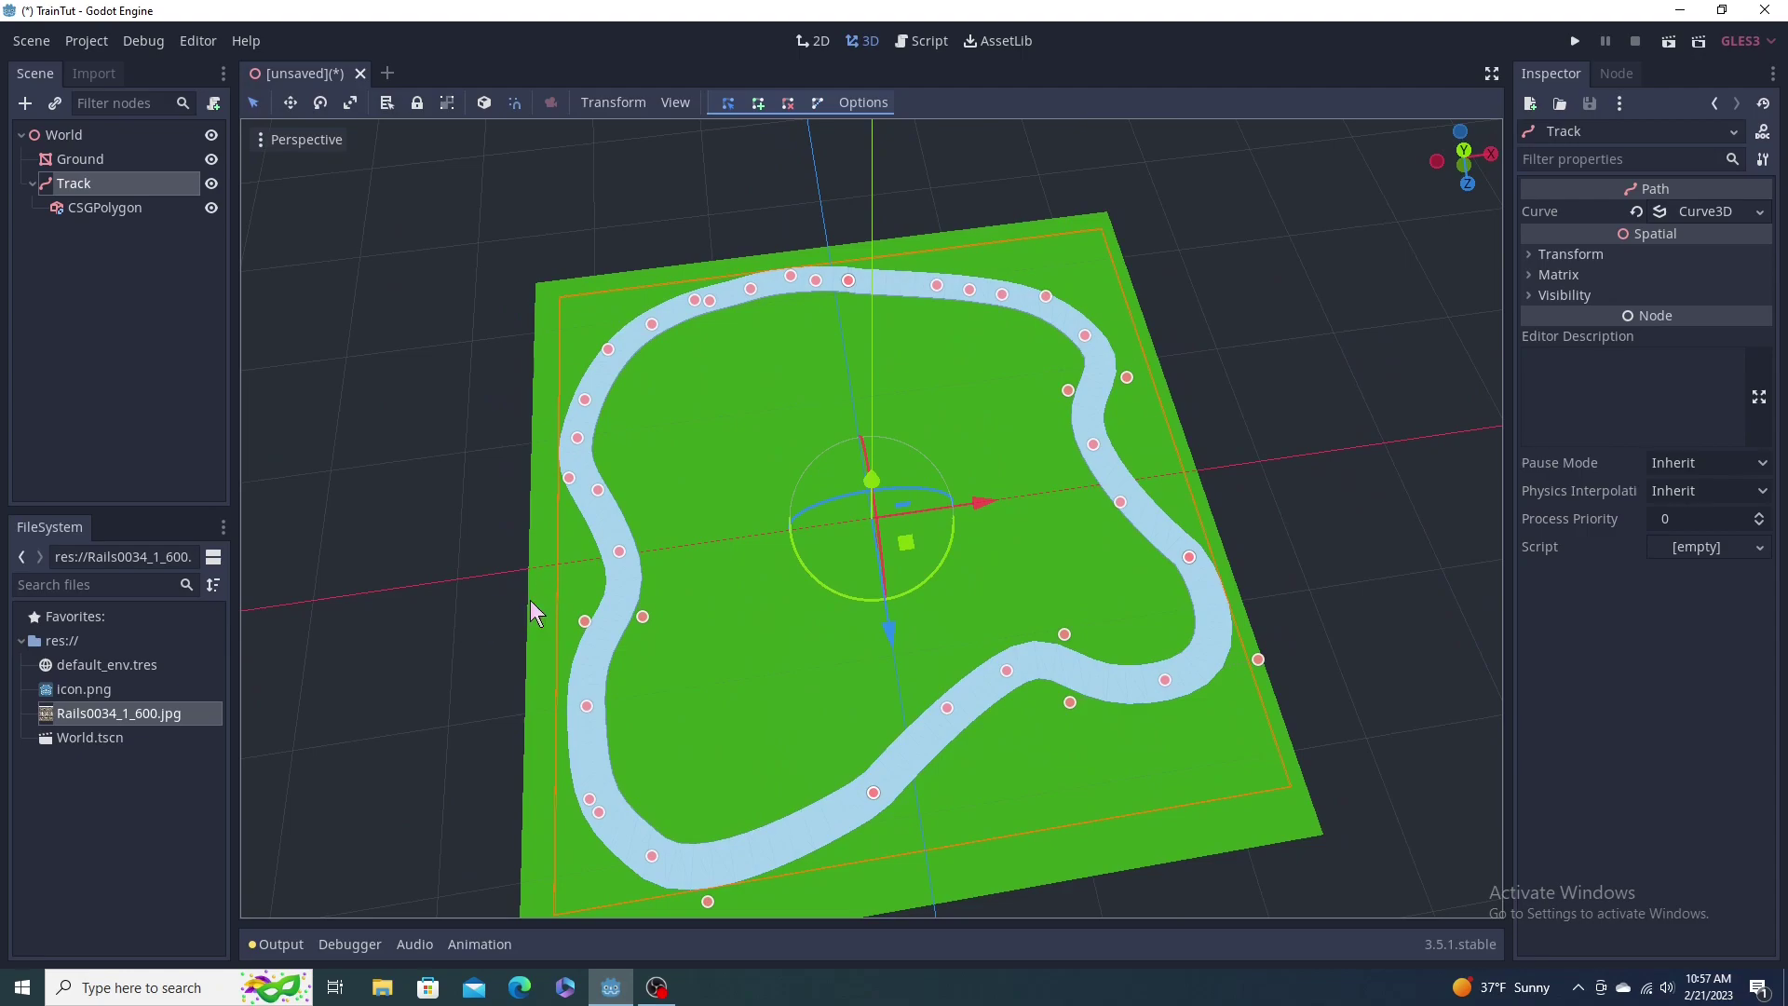
{"action": "scroll", "coordinate": [757, 410], "scroll_direction": "down", "scroll_amount": 1}
{"action": "scroll", "coordinate": [831, 450], "scroll_direction": "up", "scroll_amount": 3}
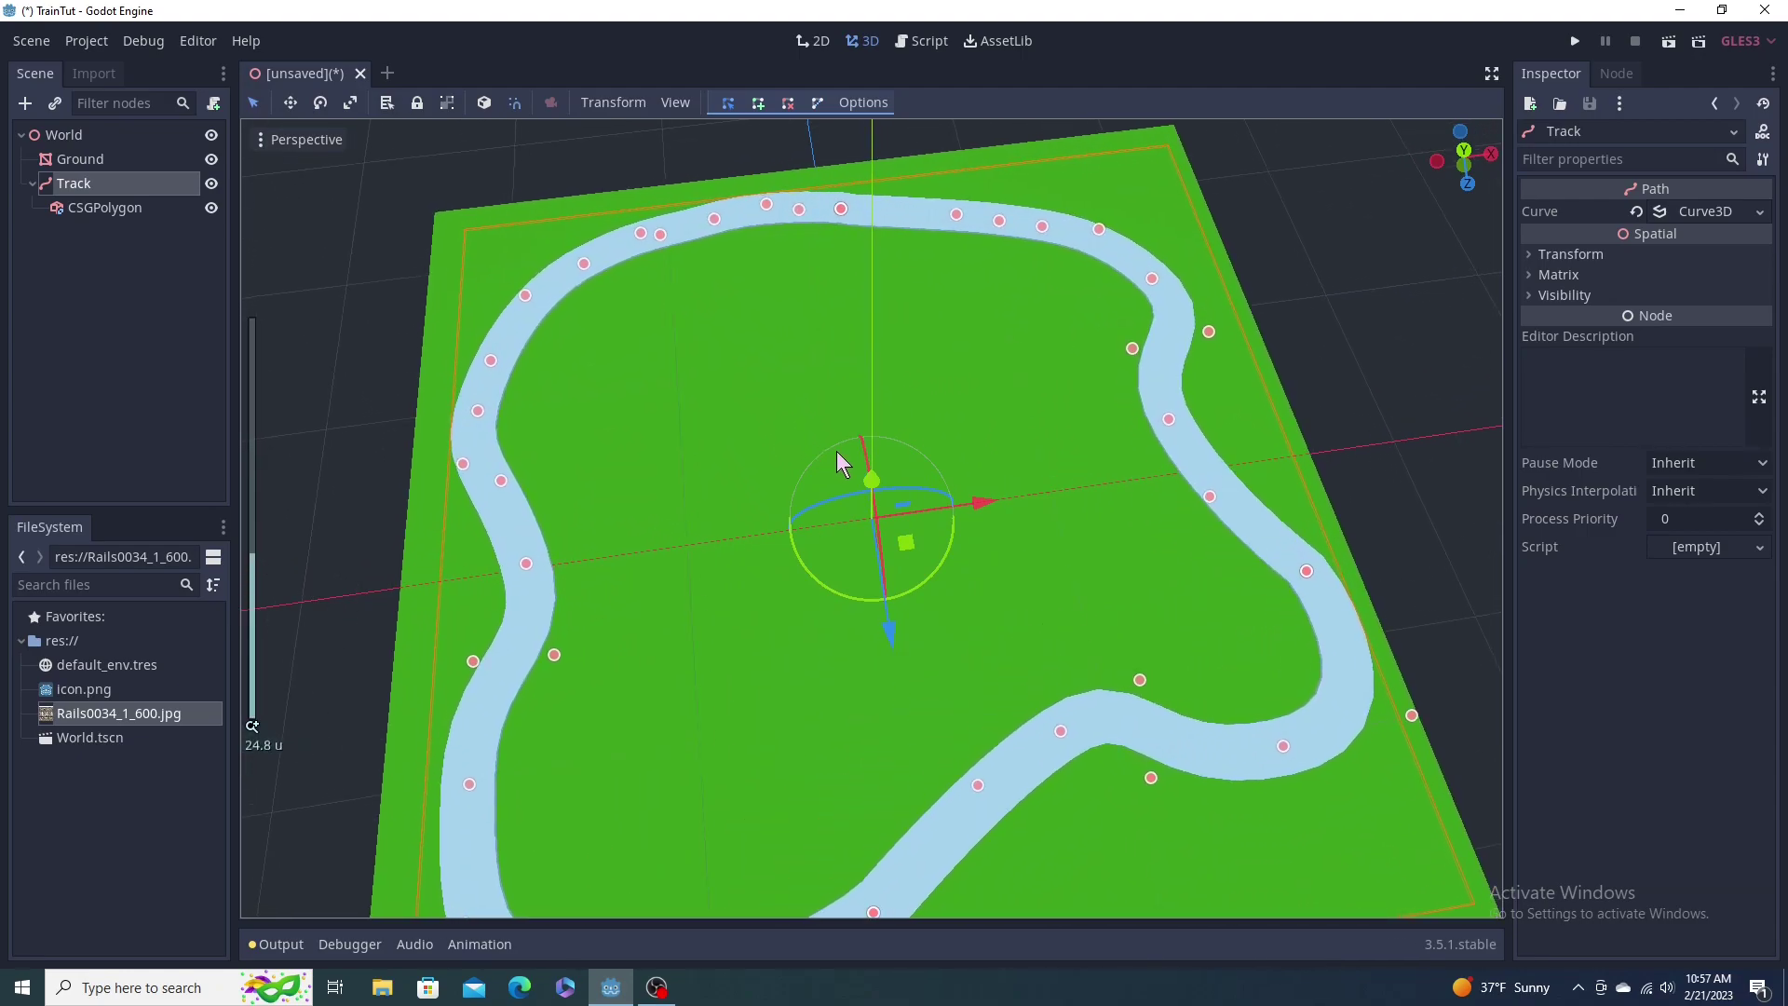
{"action": "scroll", "coordinate": [840, 450], "scroll_direction": "down", "scroll_amount": 2}
{"action": "scroll", "coordinate": [840, 450], "scroll_direction": "up", "scroll_amount": 2}
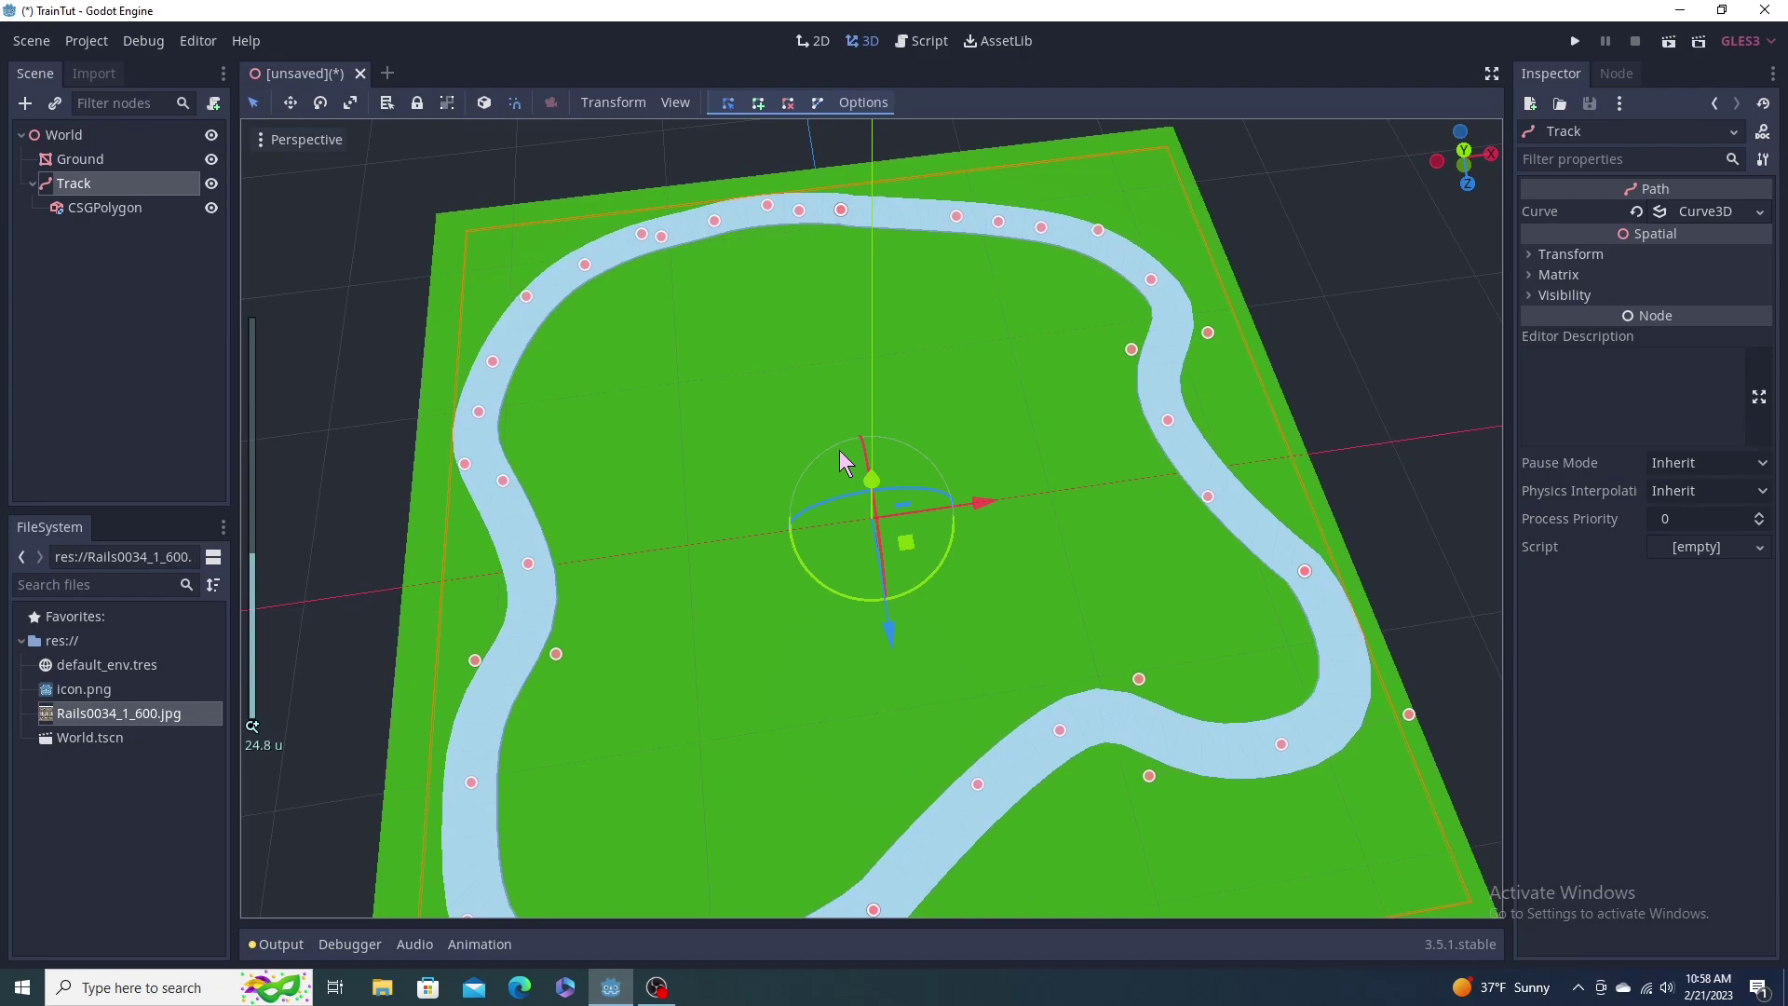
{"action": "middle_click_drag", "start_coordinate": [840, 450], "coordinate": [824, 421]}
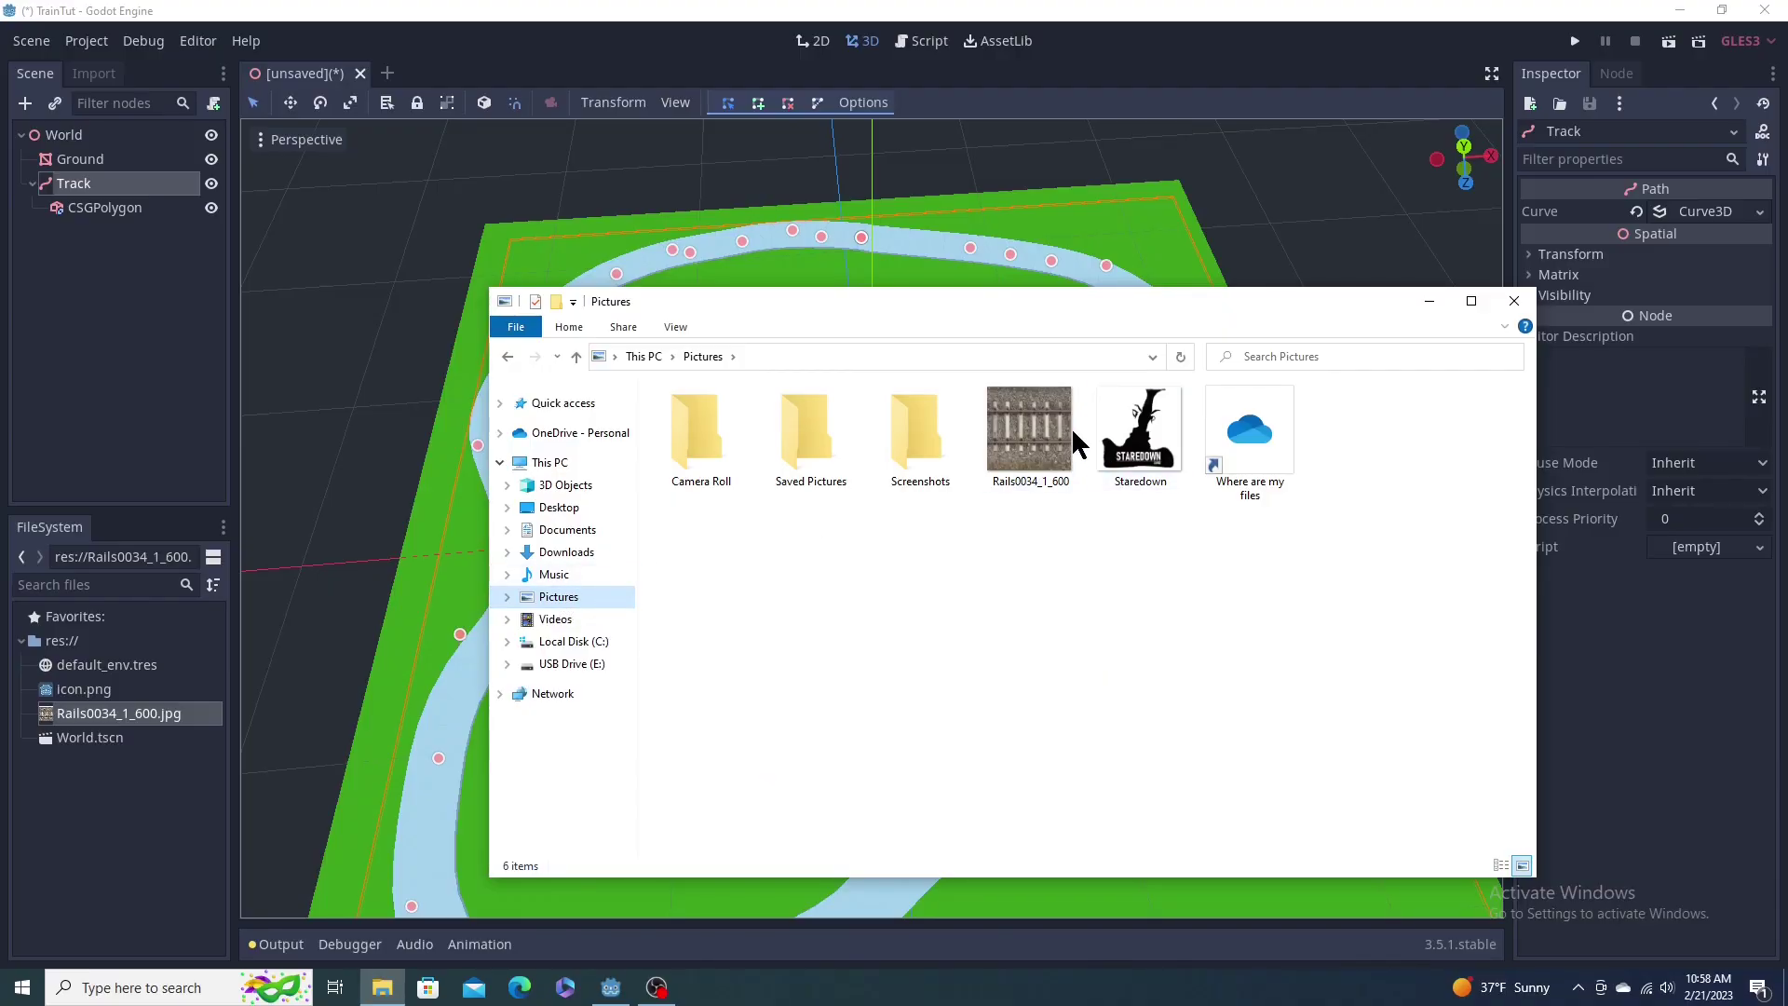
Step: Select the Rails0034_1_600 image in Pictures, then close the File Explorer window
{"action": "left_click", "coordinate": [1036, 459]}
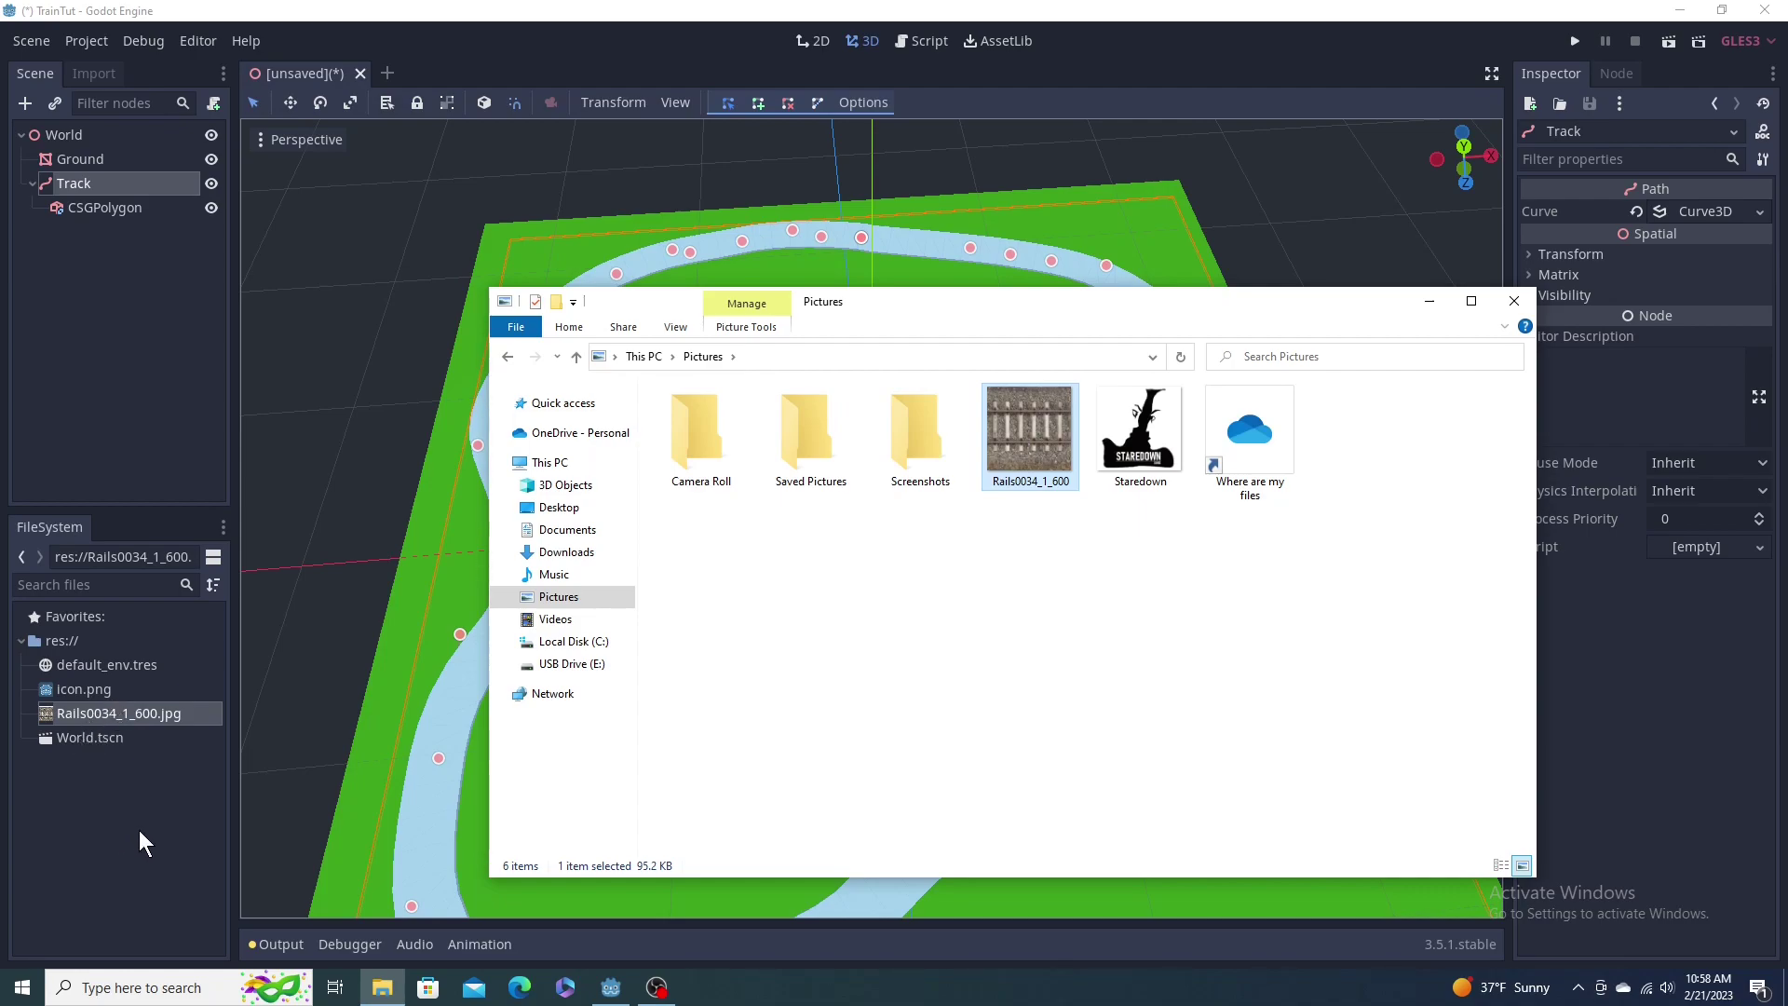
{"action": "left_click", "coordinate": [1515, 301]}
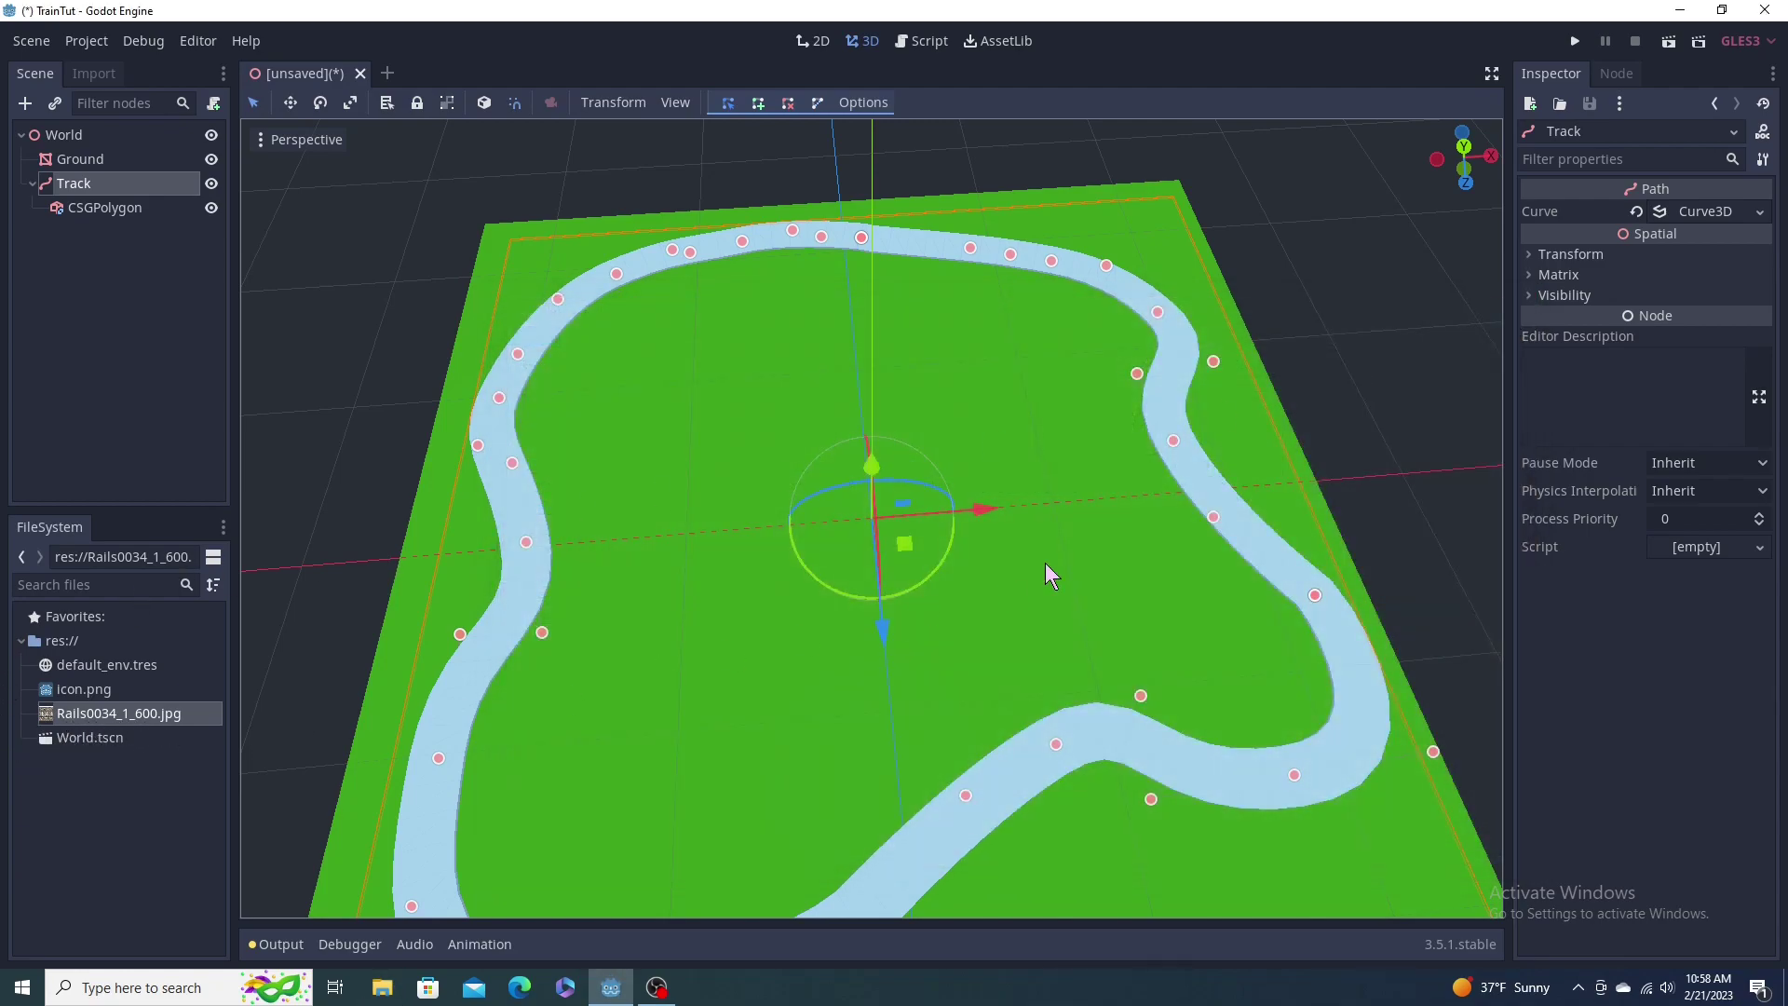
Step: Give the CSGPolygon a New SpatialMaterial textured with Rails0034_1_600.jpg
{"action": "left_click", "coordinate": [136, 209]}
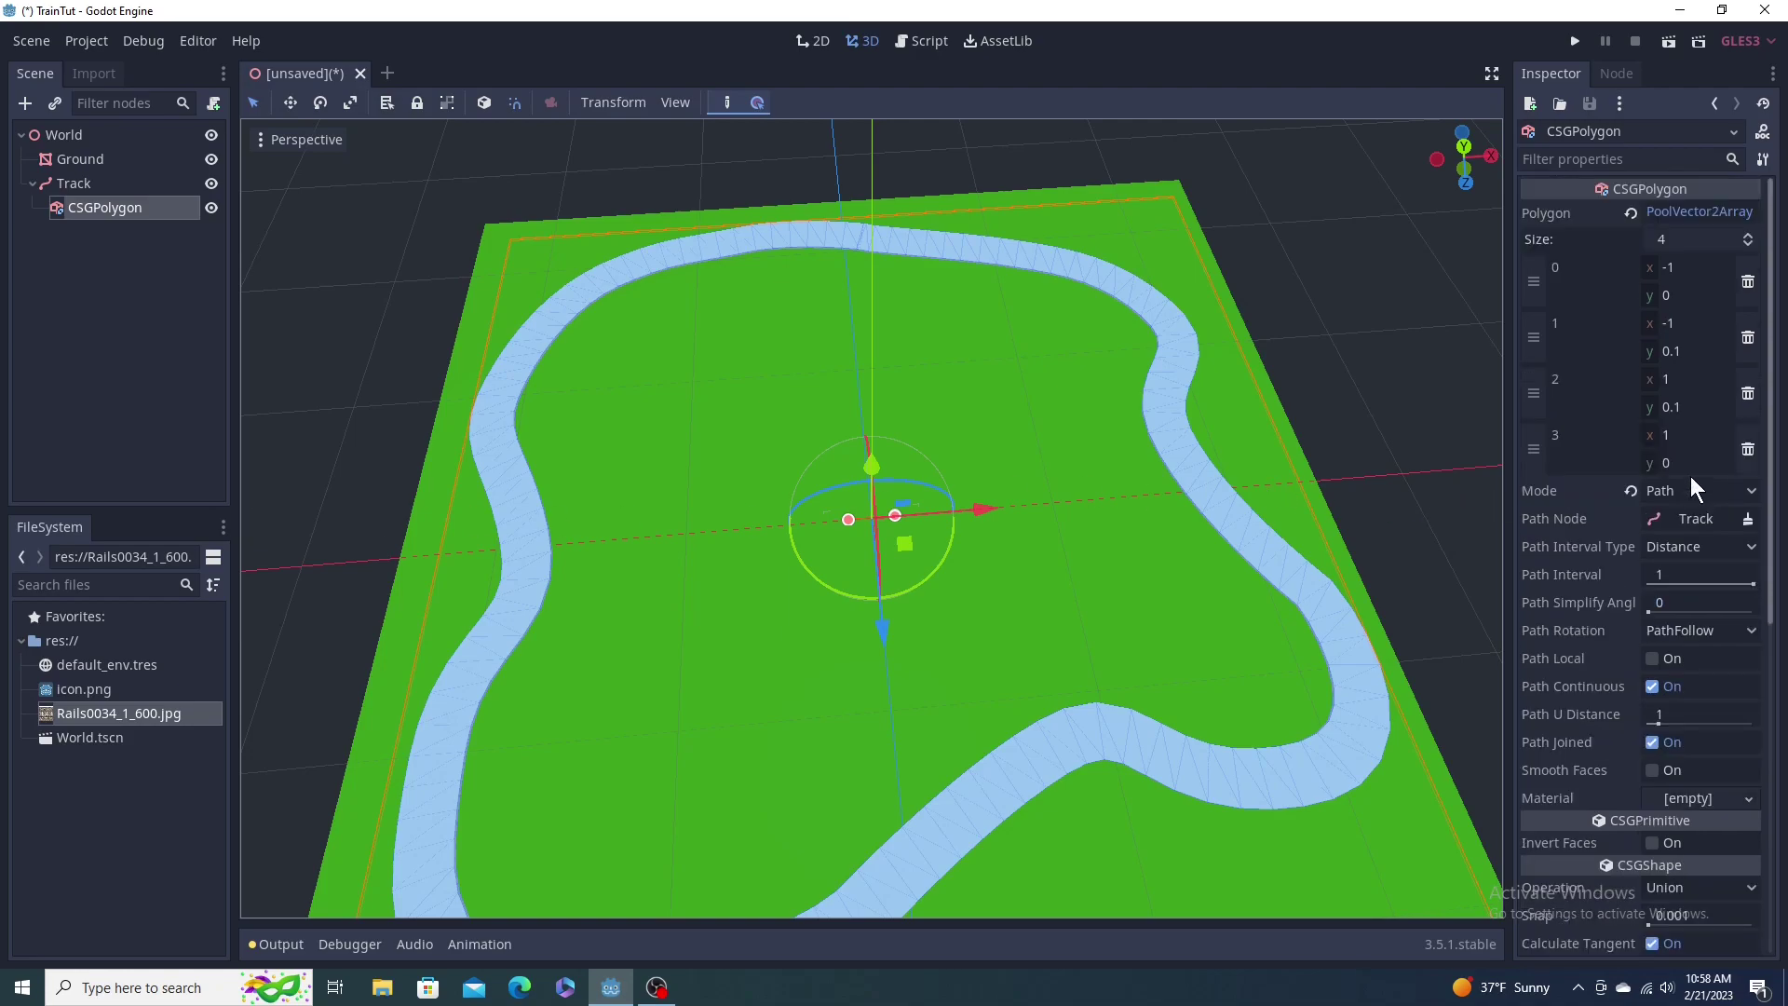
{"action": "scroll", "coordinate": [1691, 477], "scroll_direction": "down", "scroll_amount": 3}
{"action": "scroll", "coordinate": [1691, 477], "scroll_direction": "down", "scroll_amount": 2}
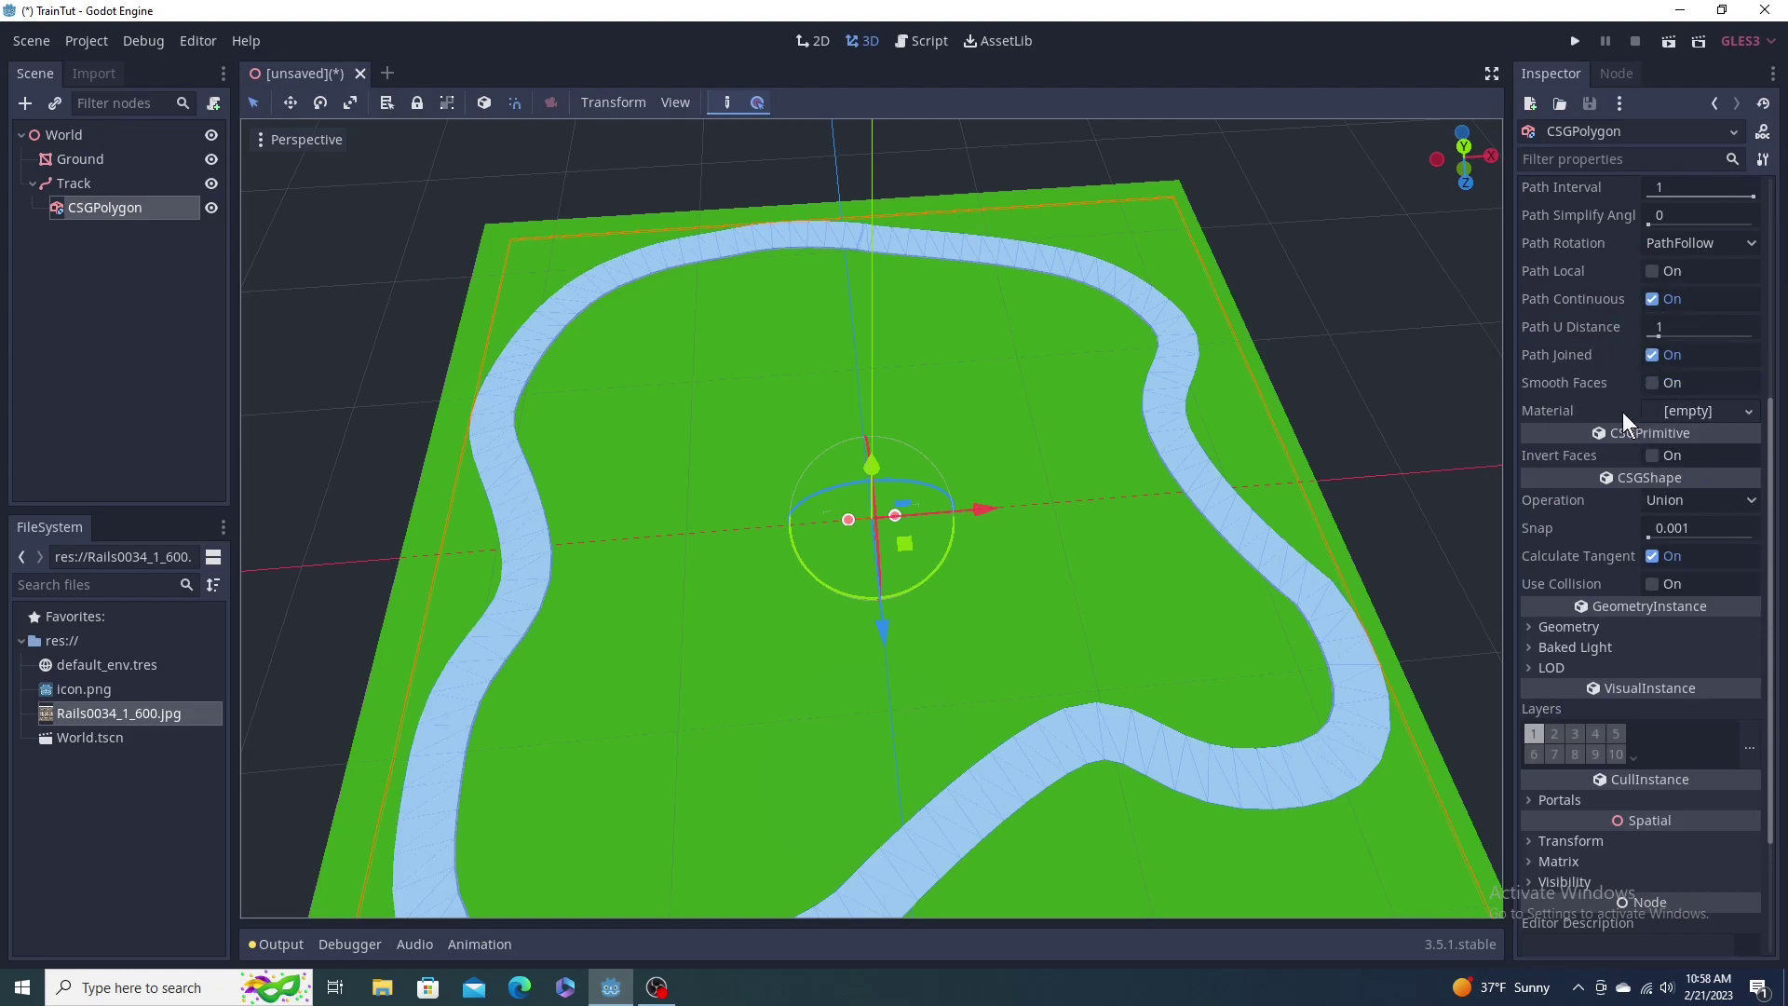
{"action": "left_click", "coordinate": [1674, 412]}
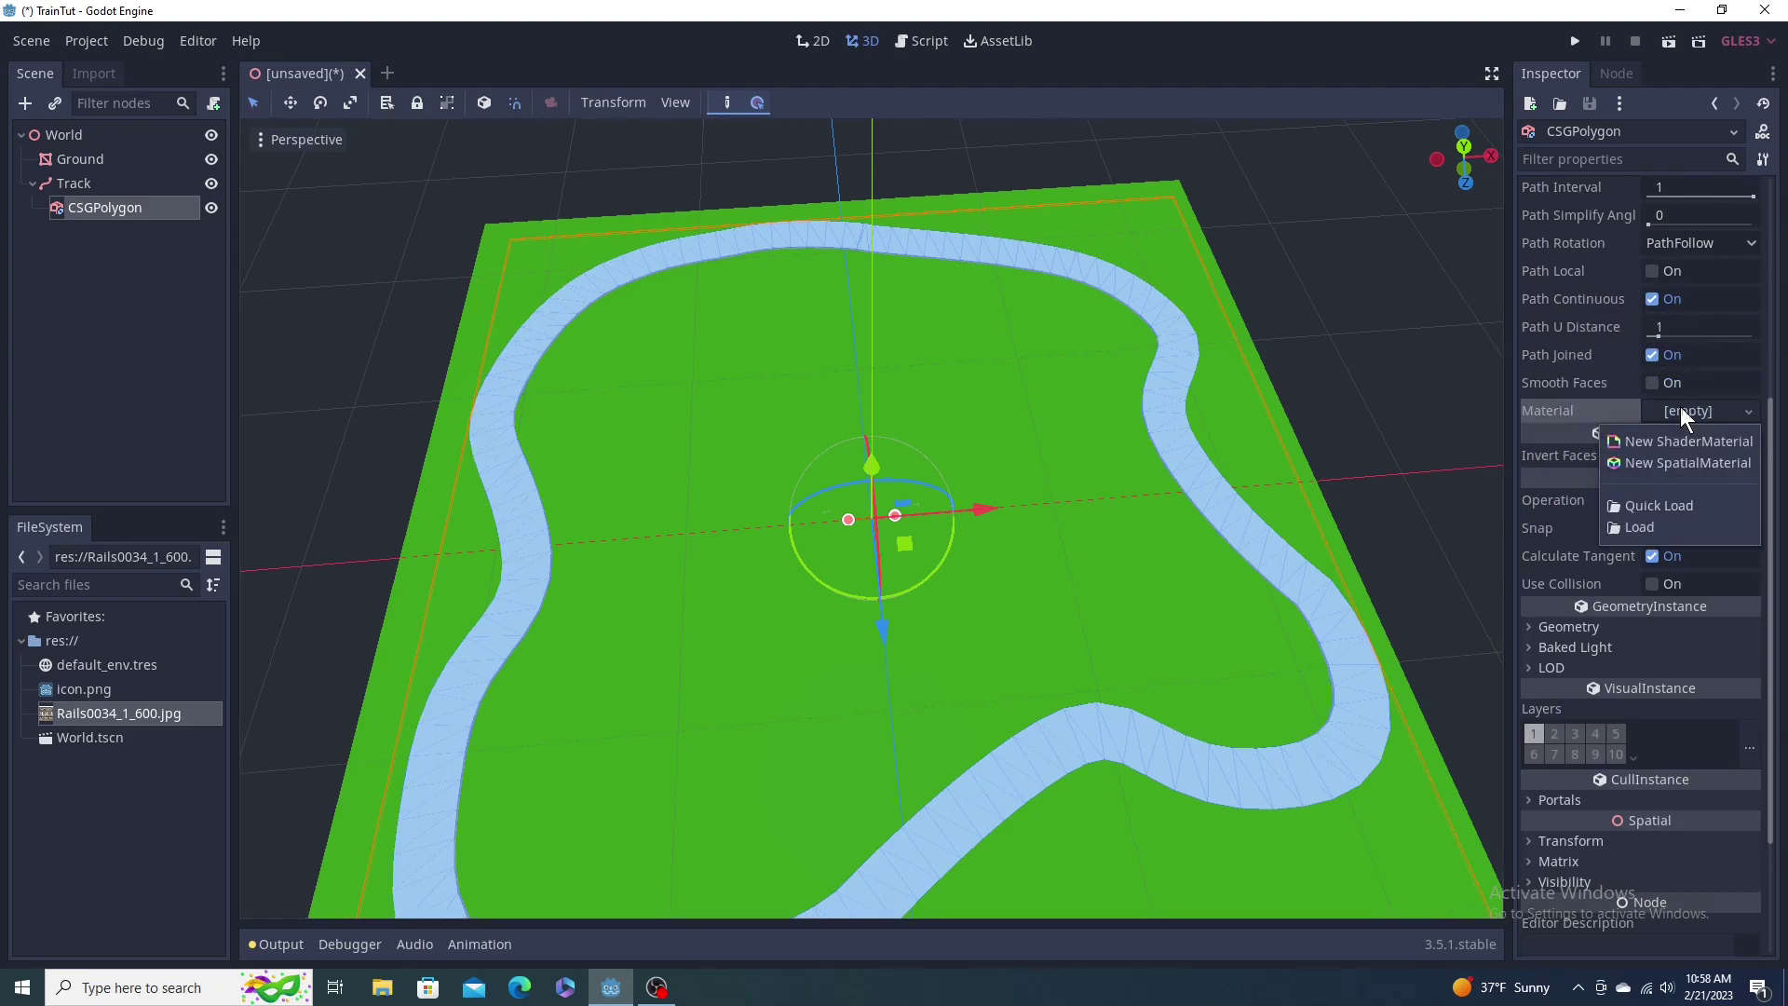
{"action": "left_click", "coordinate": [1663, 463]}
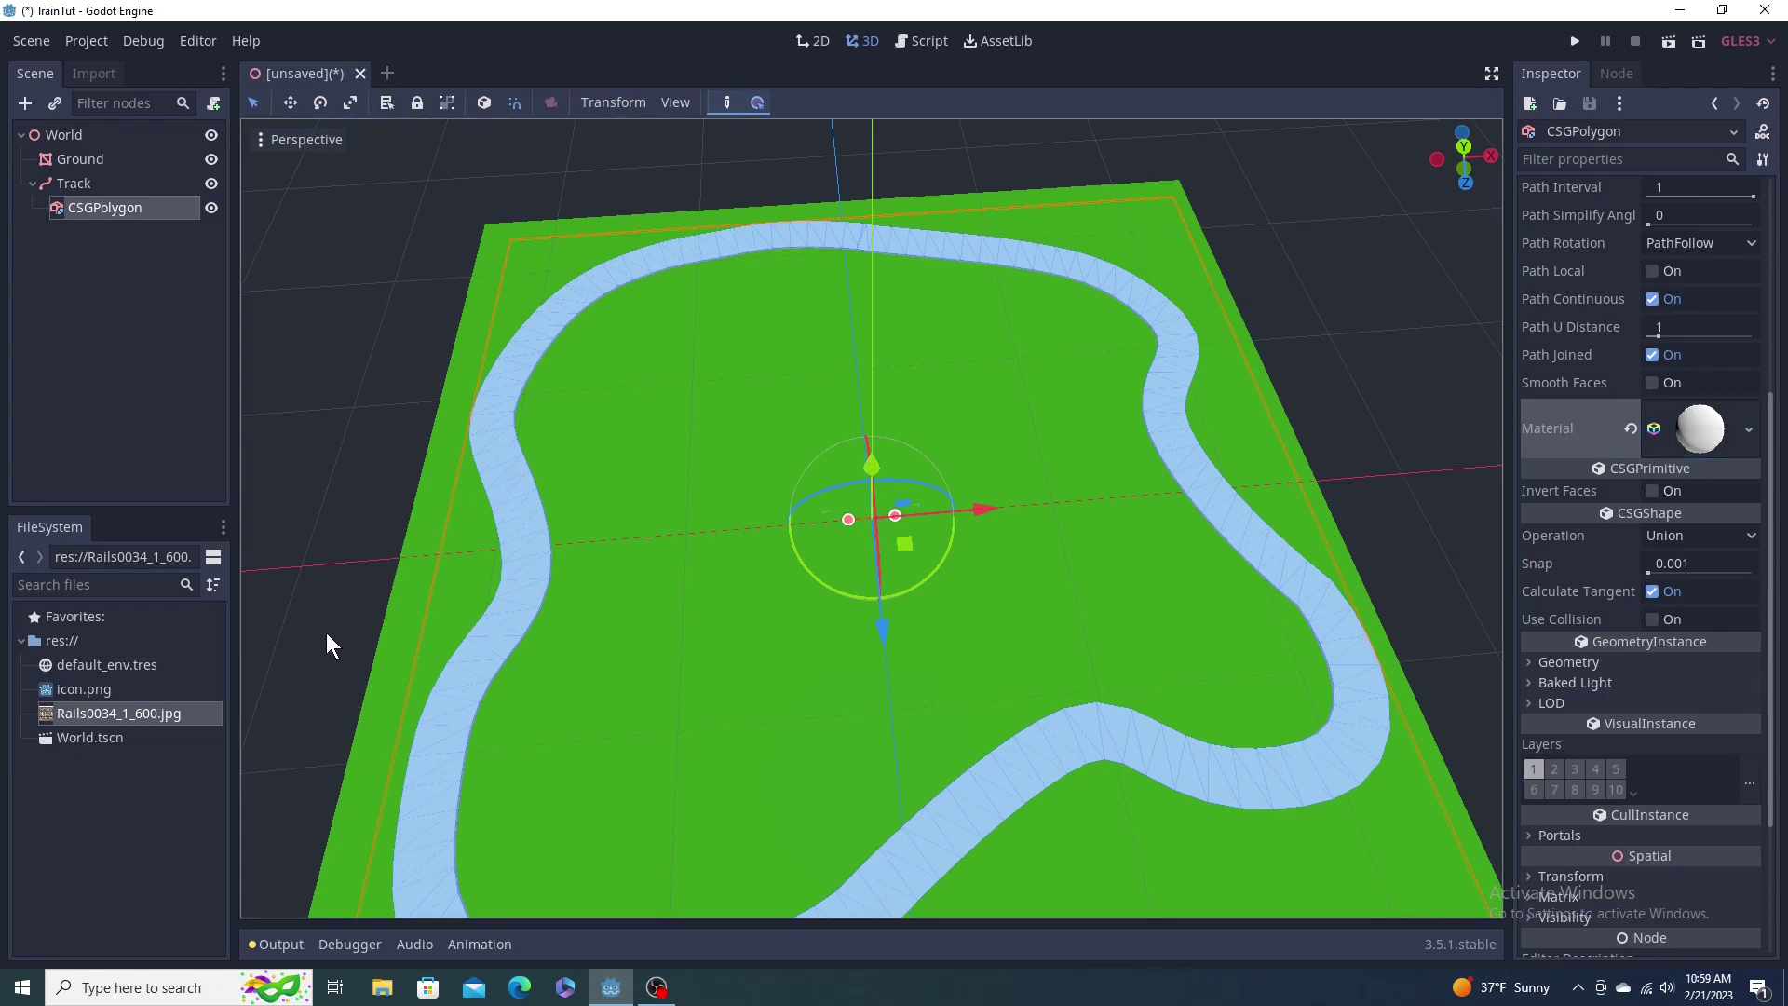
{"action": "left_click_drag", "start_coordinate": [152, 715], "coordinate": [1673, 436]}
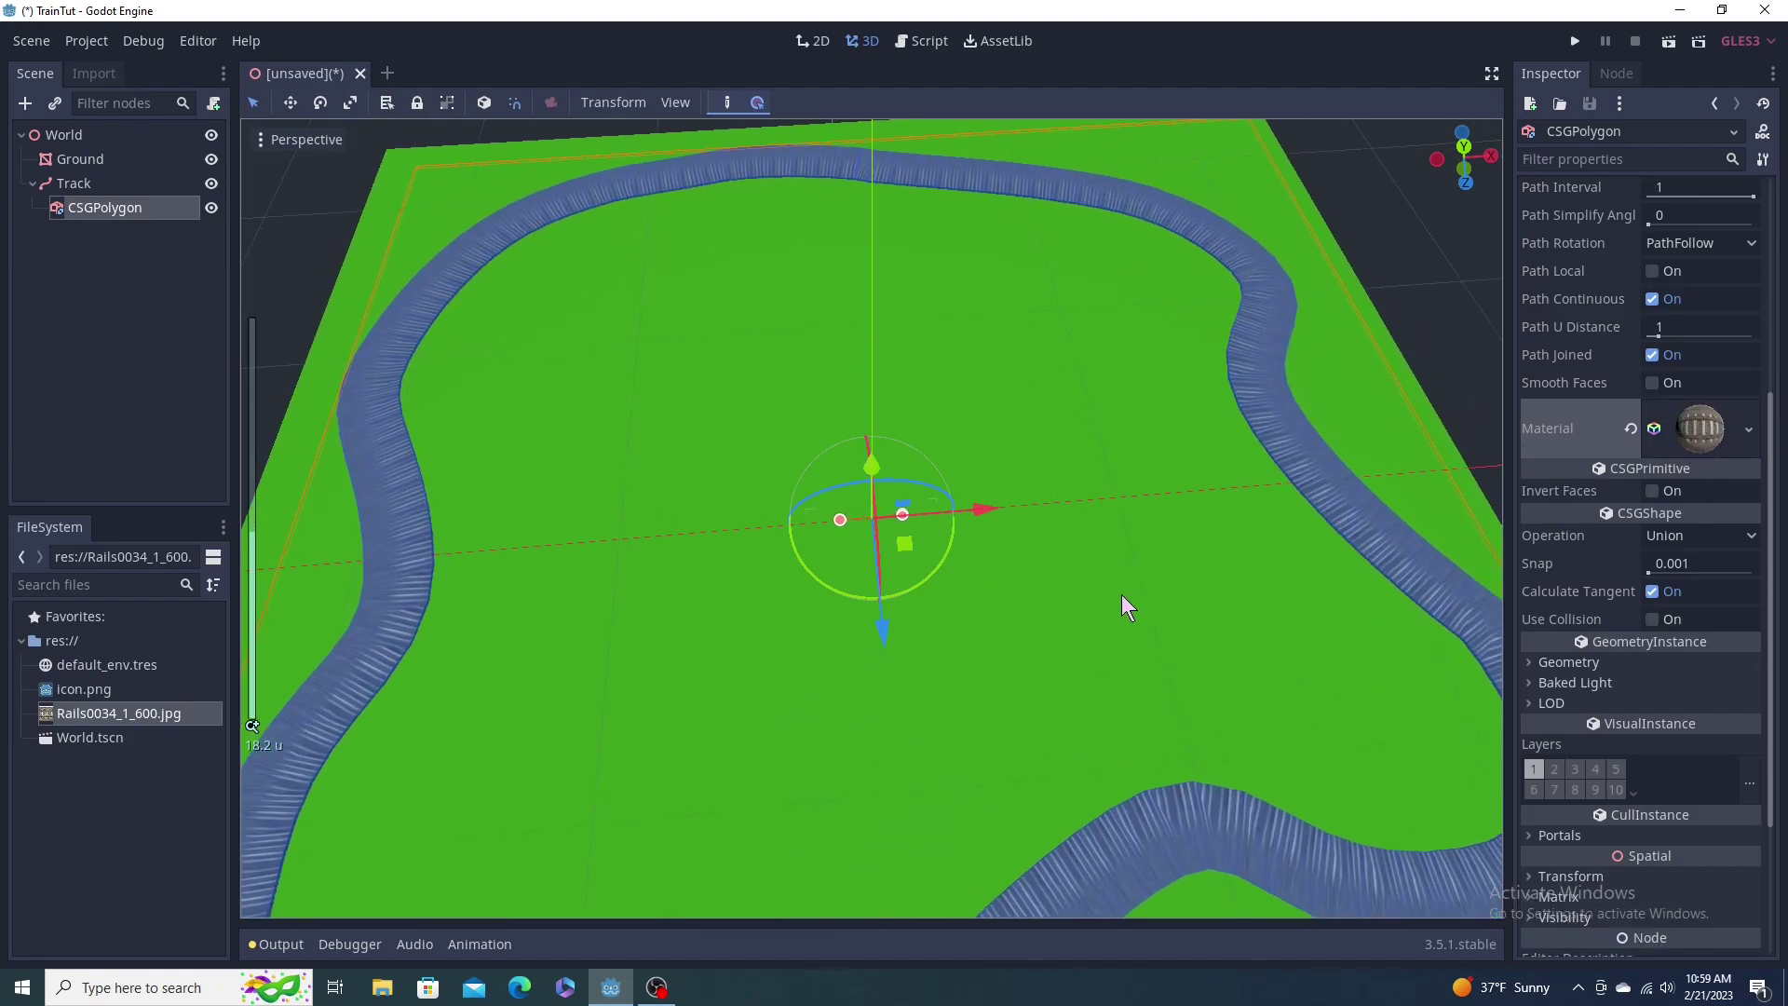
{"action": "scroll", "coordinate": [1124, 599], "scroll_direction": "up", "scroll_amount": 2}
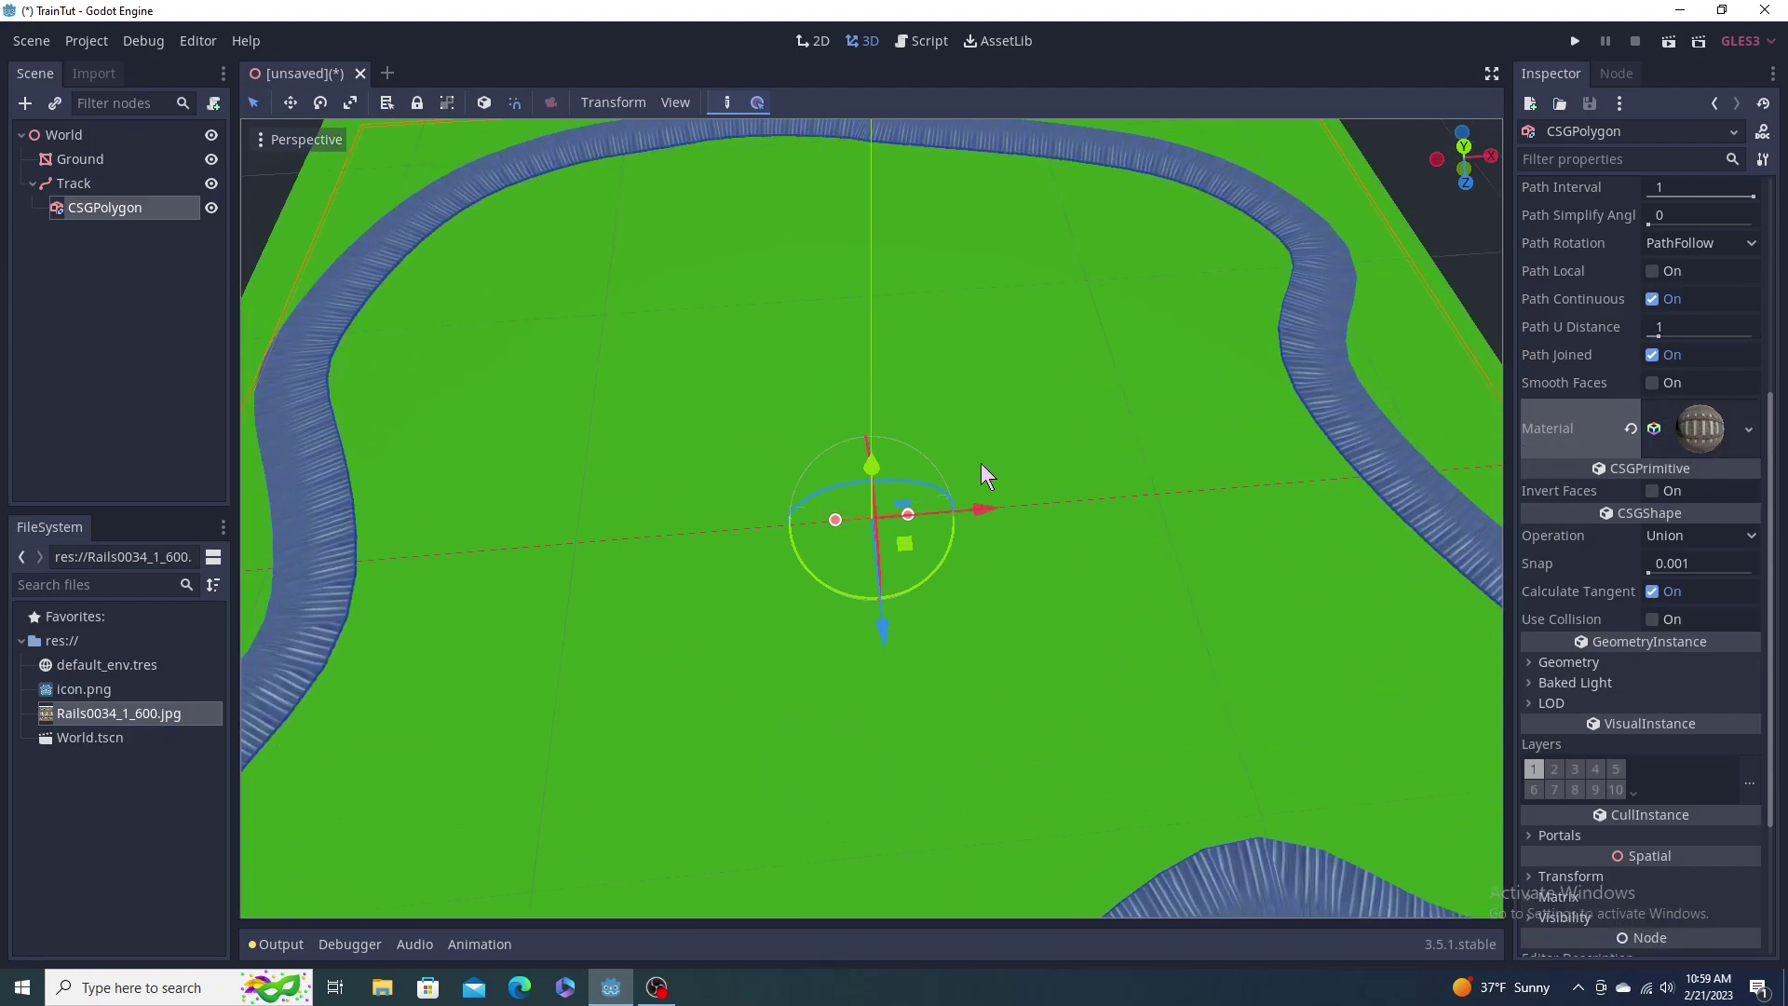
{"action": "scroll", "coordinate": [981, 460], "scroll_direction": "down", "scroll_amount": 3}
{"action": "scroll", "coordinate": [844, 537], "scroll_direction": "up", "scroll_amount": 4}
{"action": "scroll", "coordinate": [844, 537], "scroll_direction": "up", "scroll_amount": 3}
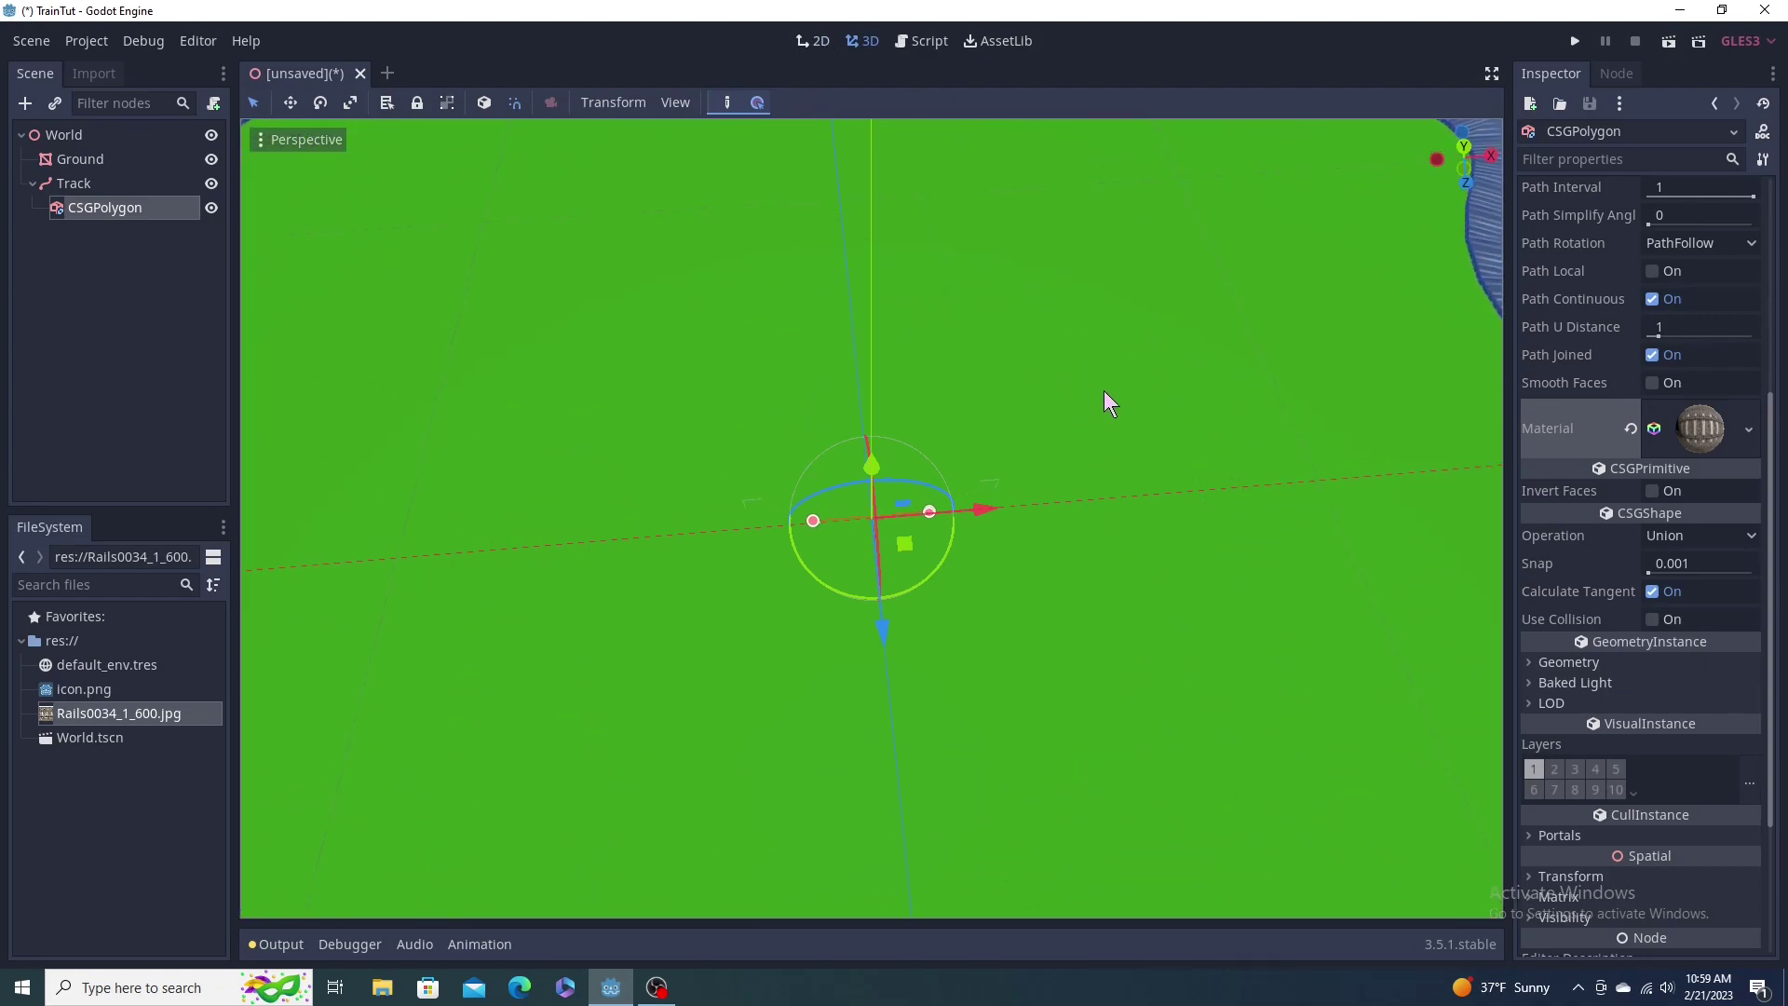
{"action": "middle_click_drag", "start_coordinate": [1194, 419], "coordinate": [417, 783], "text": "shift"}
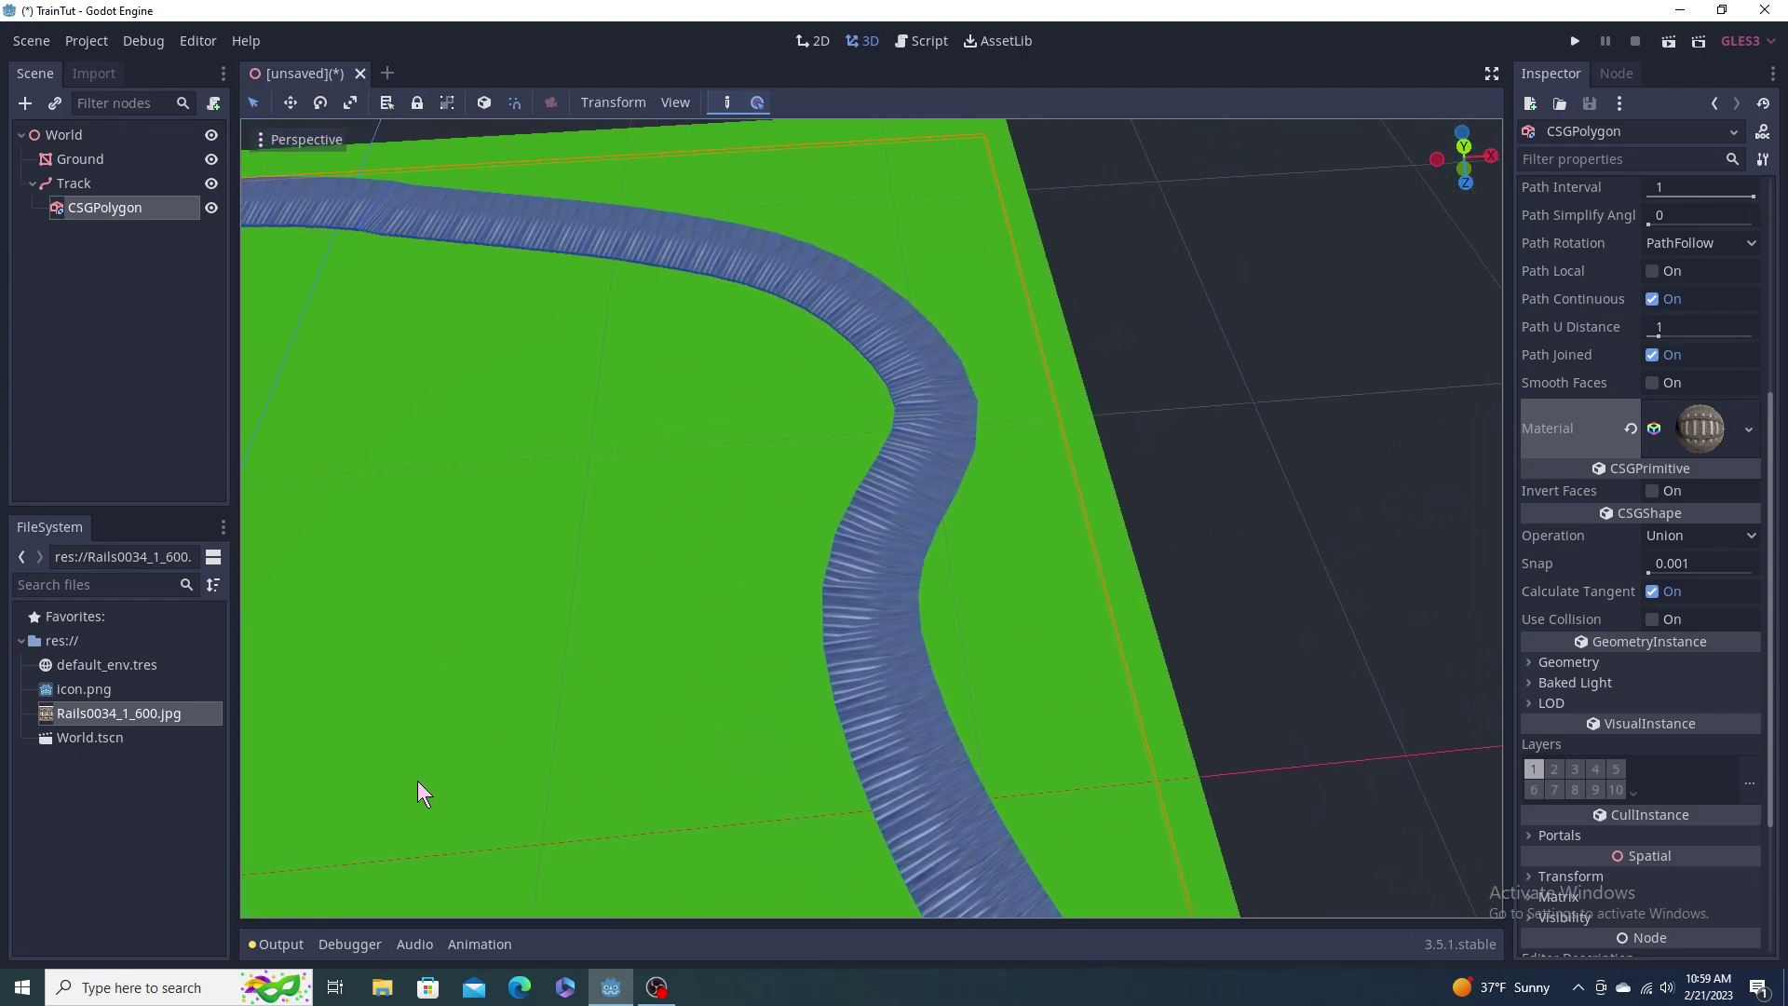
{"action": "scroll", "coordinate": [756, 623], "scroll_direction": "up", "scroll_amount": 5}
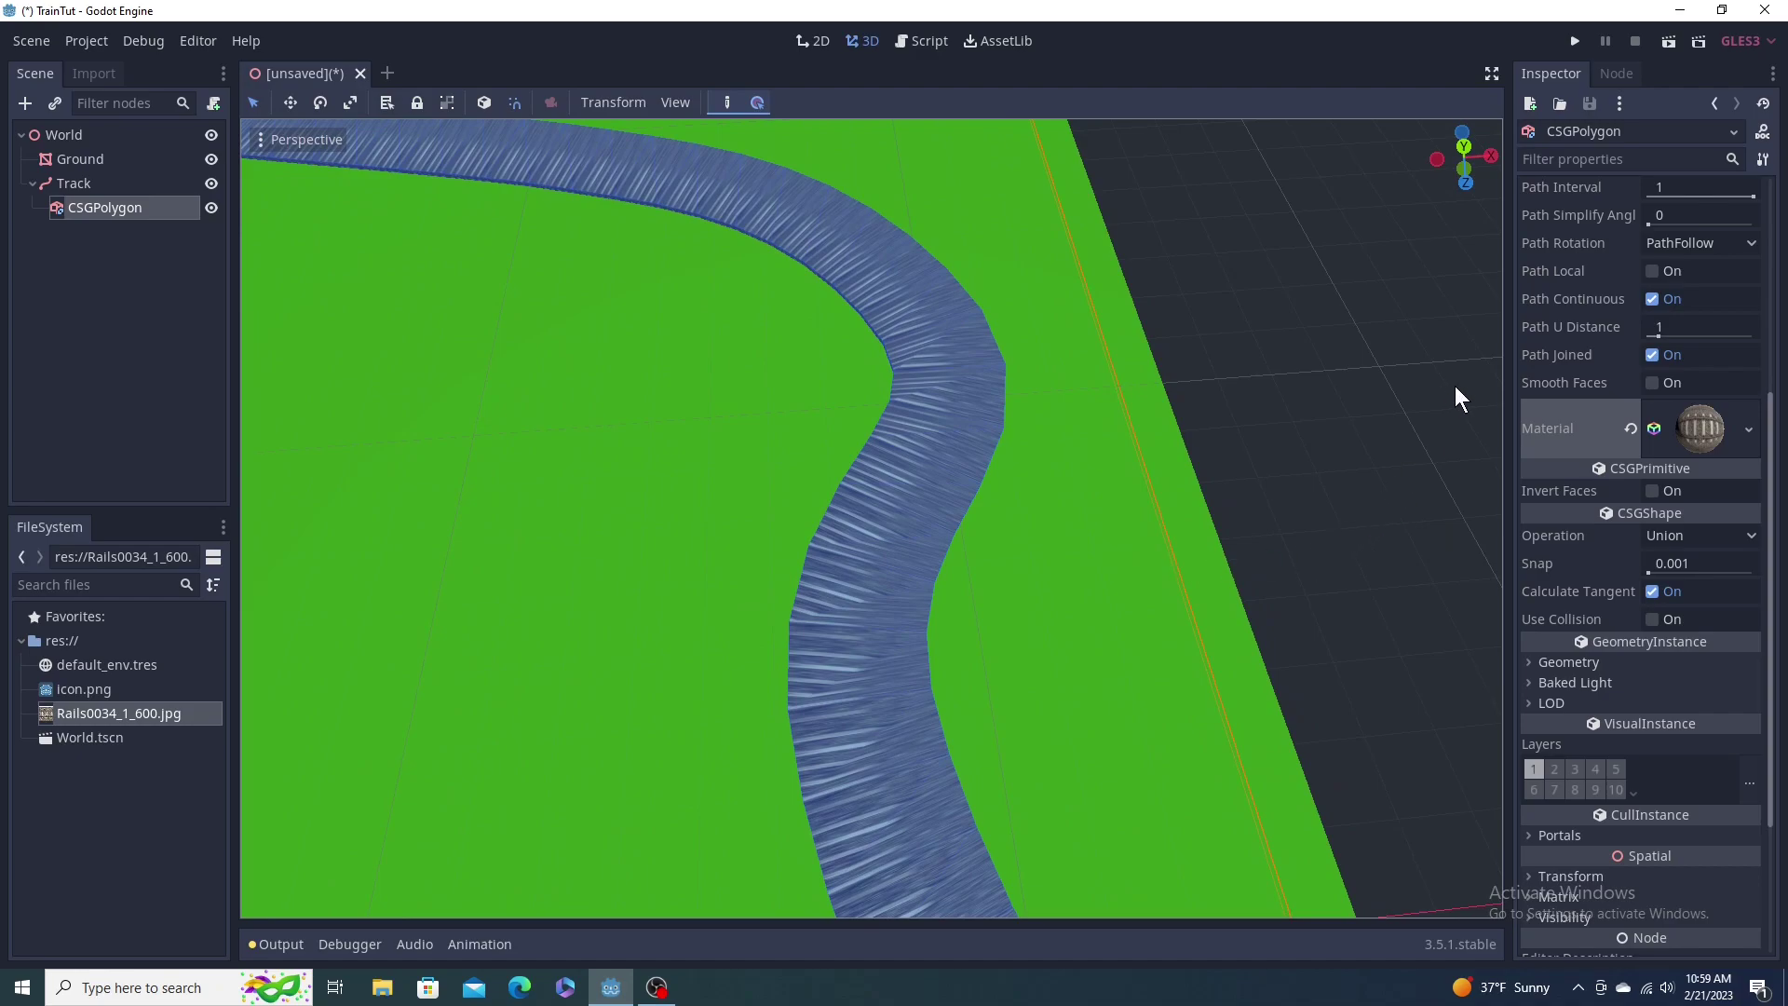
{"action": "scroll", "coordinate": [1600, 361], "scroll_direction": "up", "scroll_amount": 5}
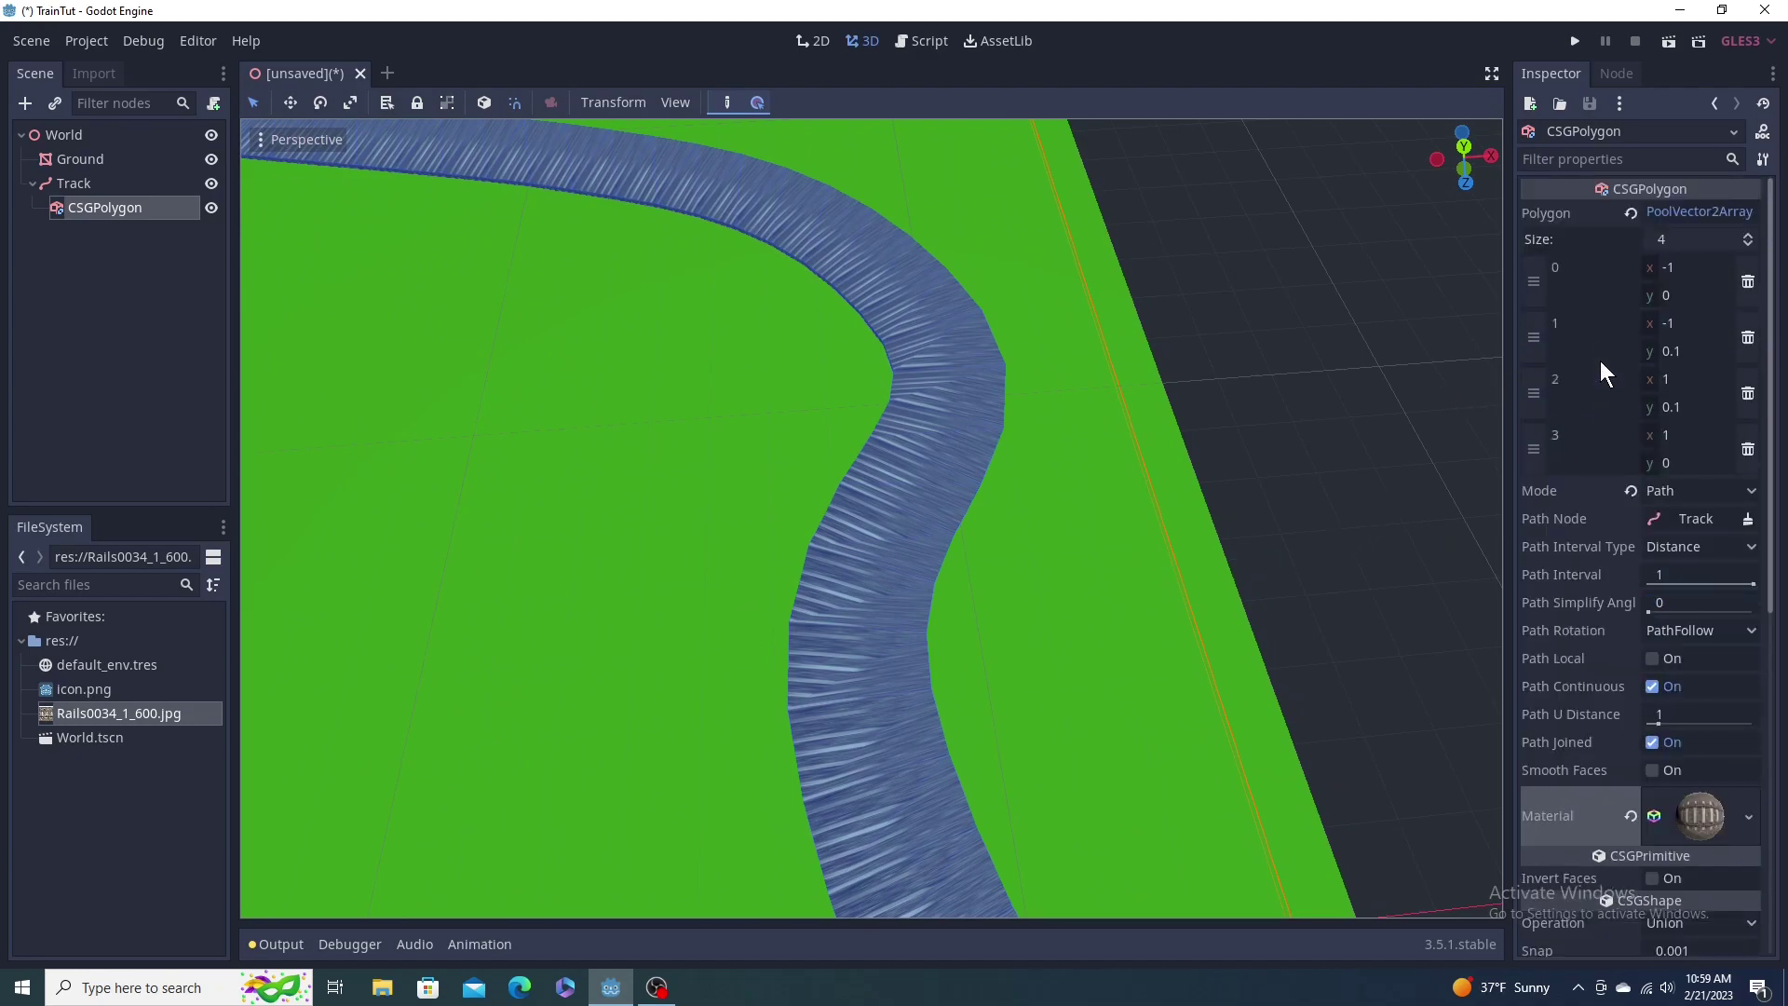
{"action": "scroll", "coordinate": [1600, 360], "scroll_direction": "down", "scroll_amount": 5}
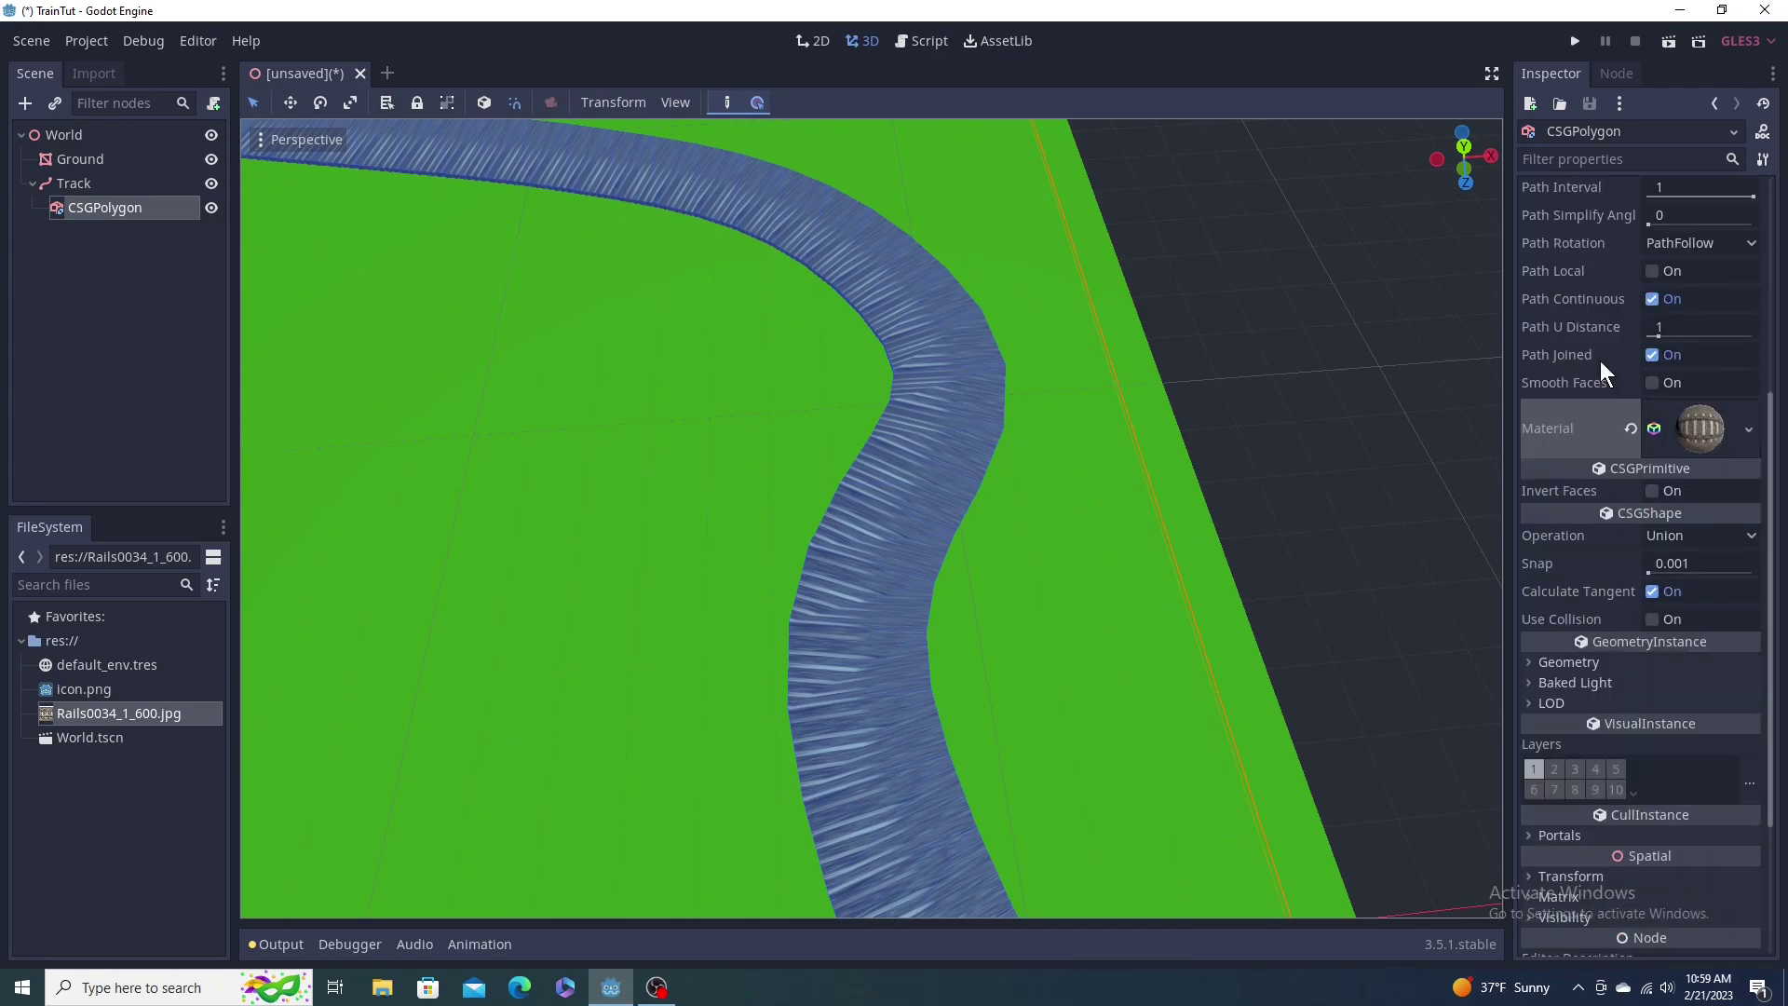
Step: Expand the track material's UV1 settings and set Scale x to 1
{"action": "left_click", "coordinate": [1693, 423]}
{"action": "scroll", "coordinate": [1603, 540], "scroll_direction": "down", "scroll_amount": 5}
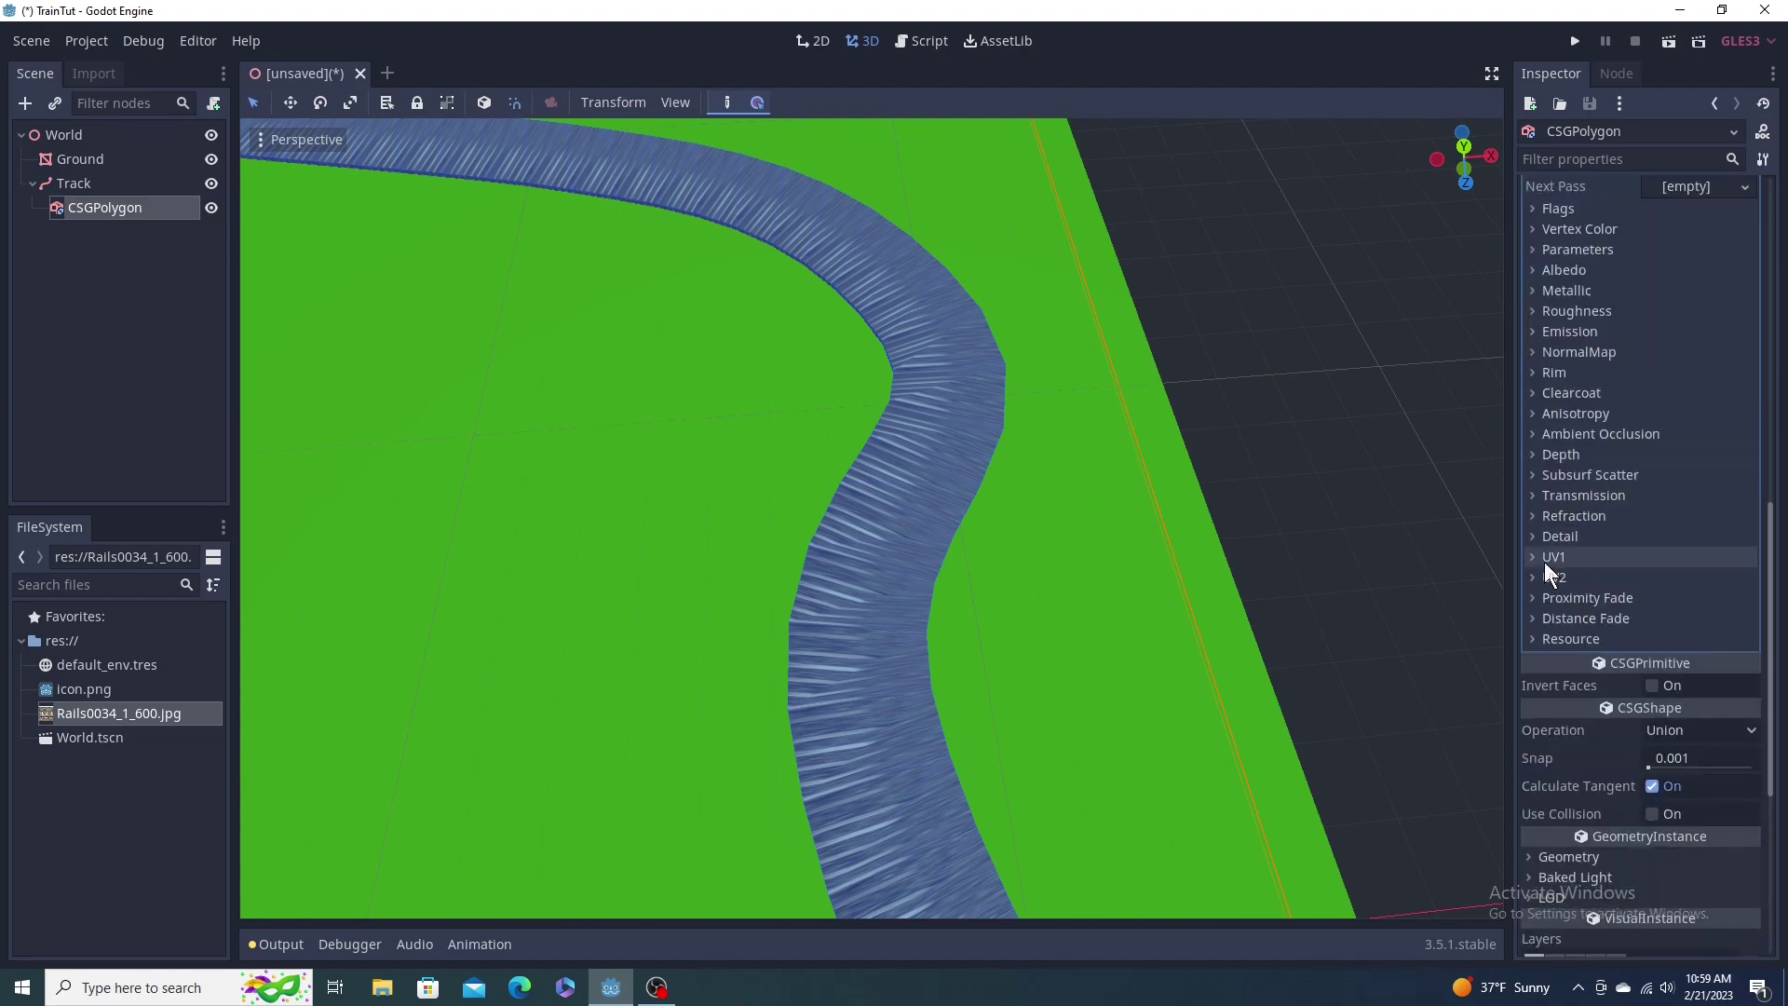
{"action": "left_click", "coordinate": [1546, 560]}
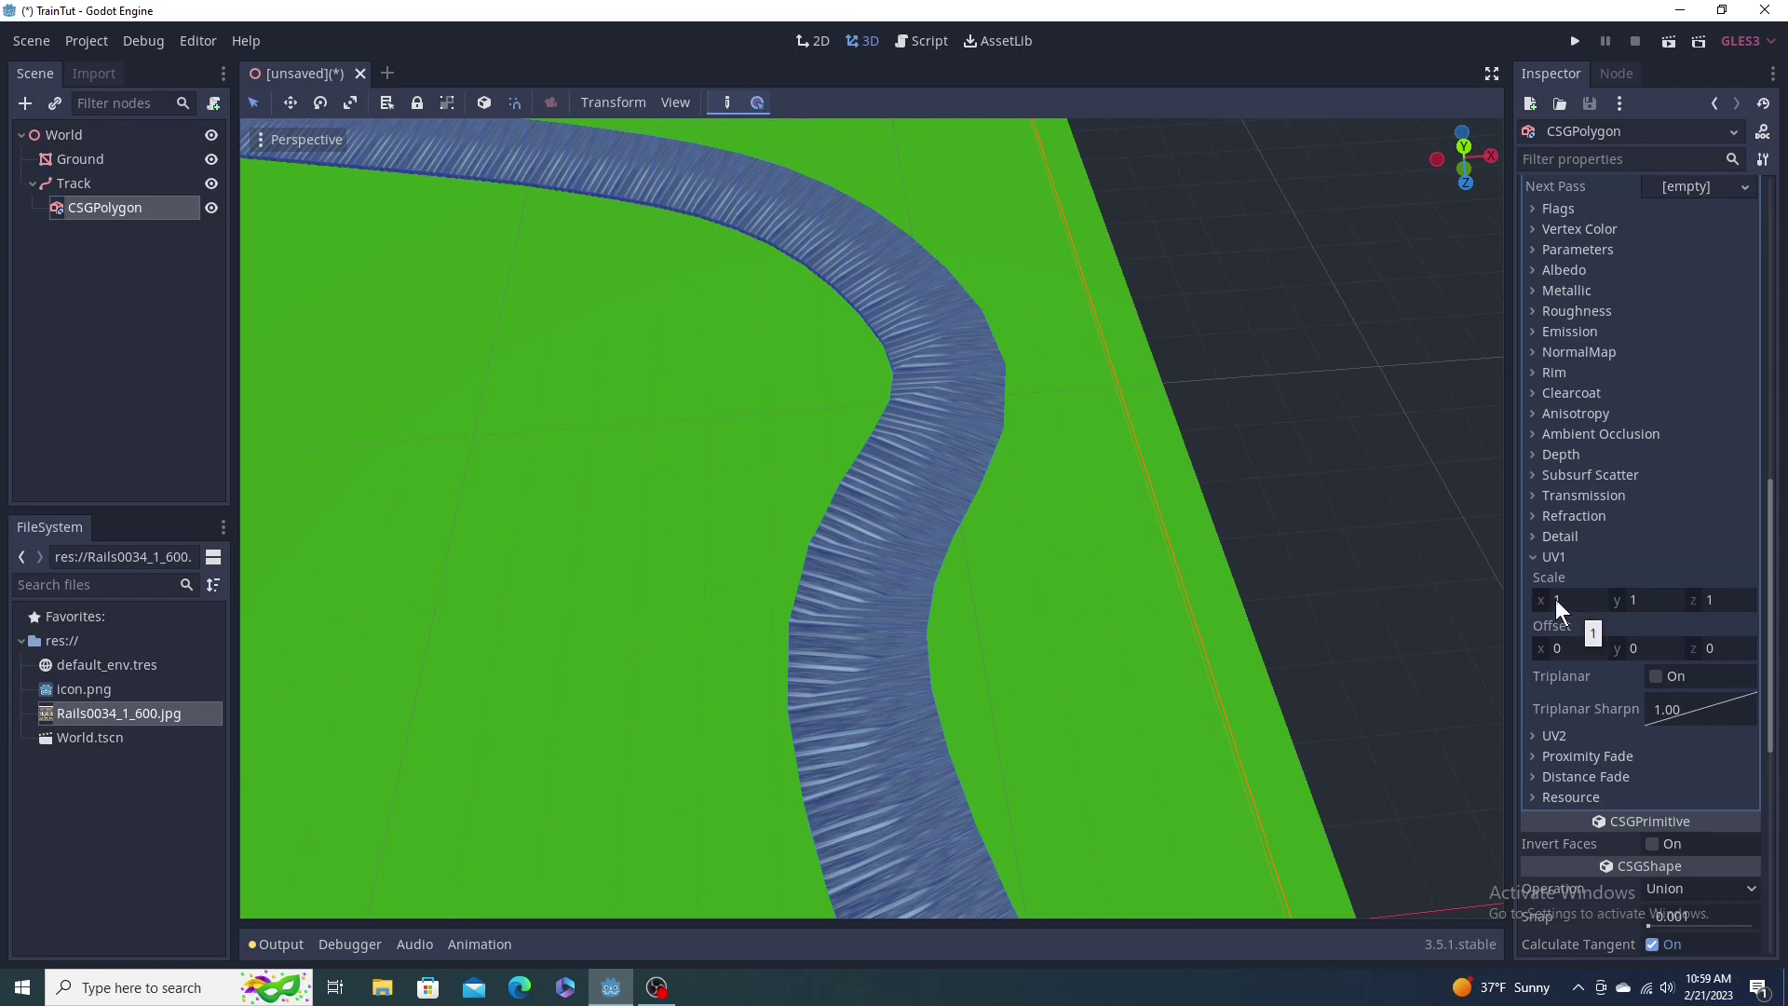
{"action": "left_click", "coordinate": [1555, 600]}
{"action": "left_click_drag", "start_coordinate": [1556, 600], "coordinate": [1556, 598]}
{"action": "left_click", "coordinate": [1585, 604]}
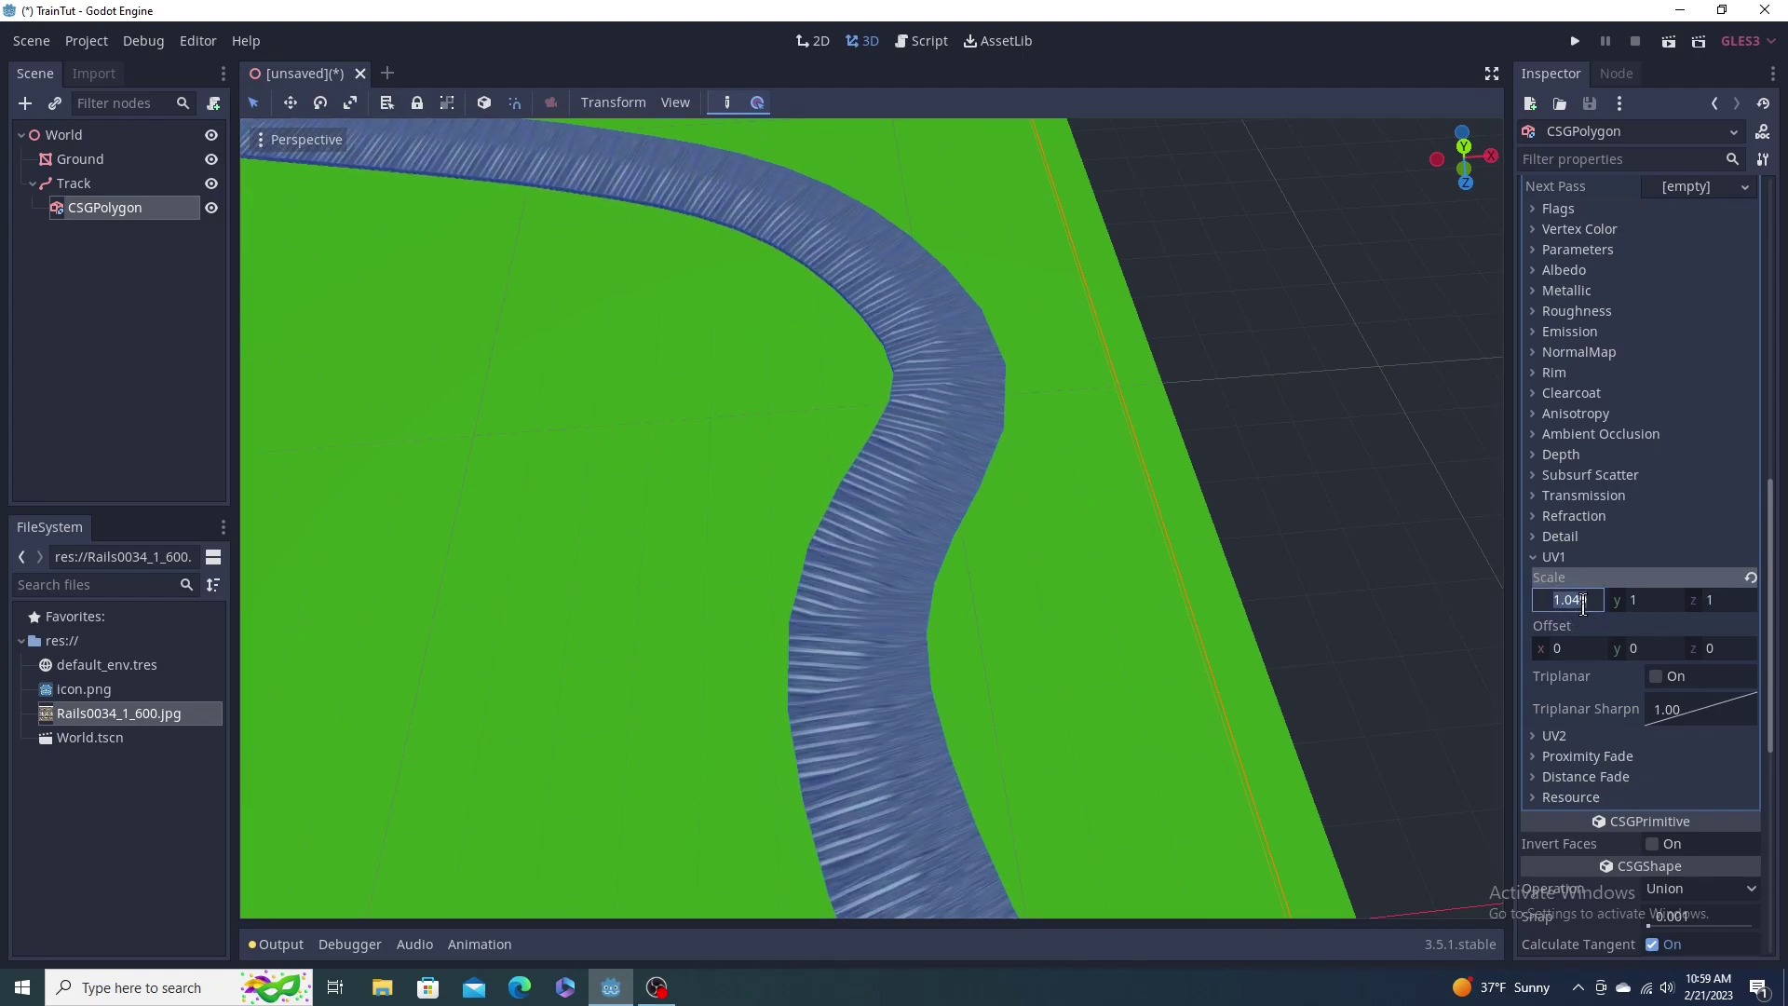
{"action": "type", "text": "1"}
{"action": "key", "text": "Return"}
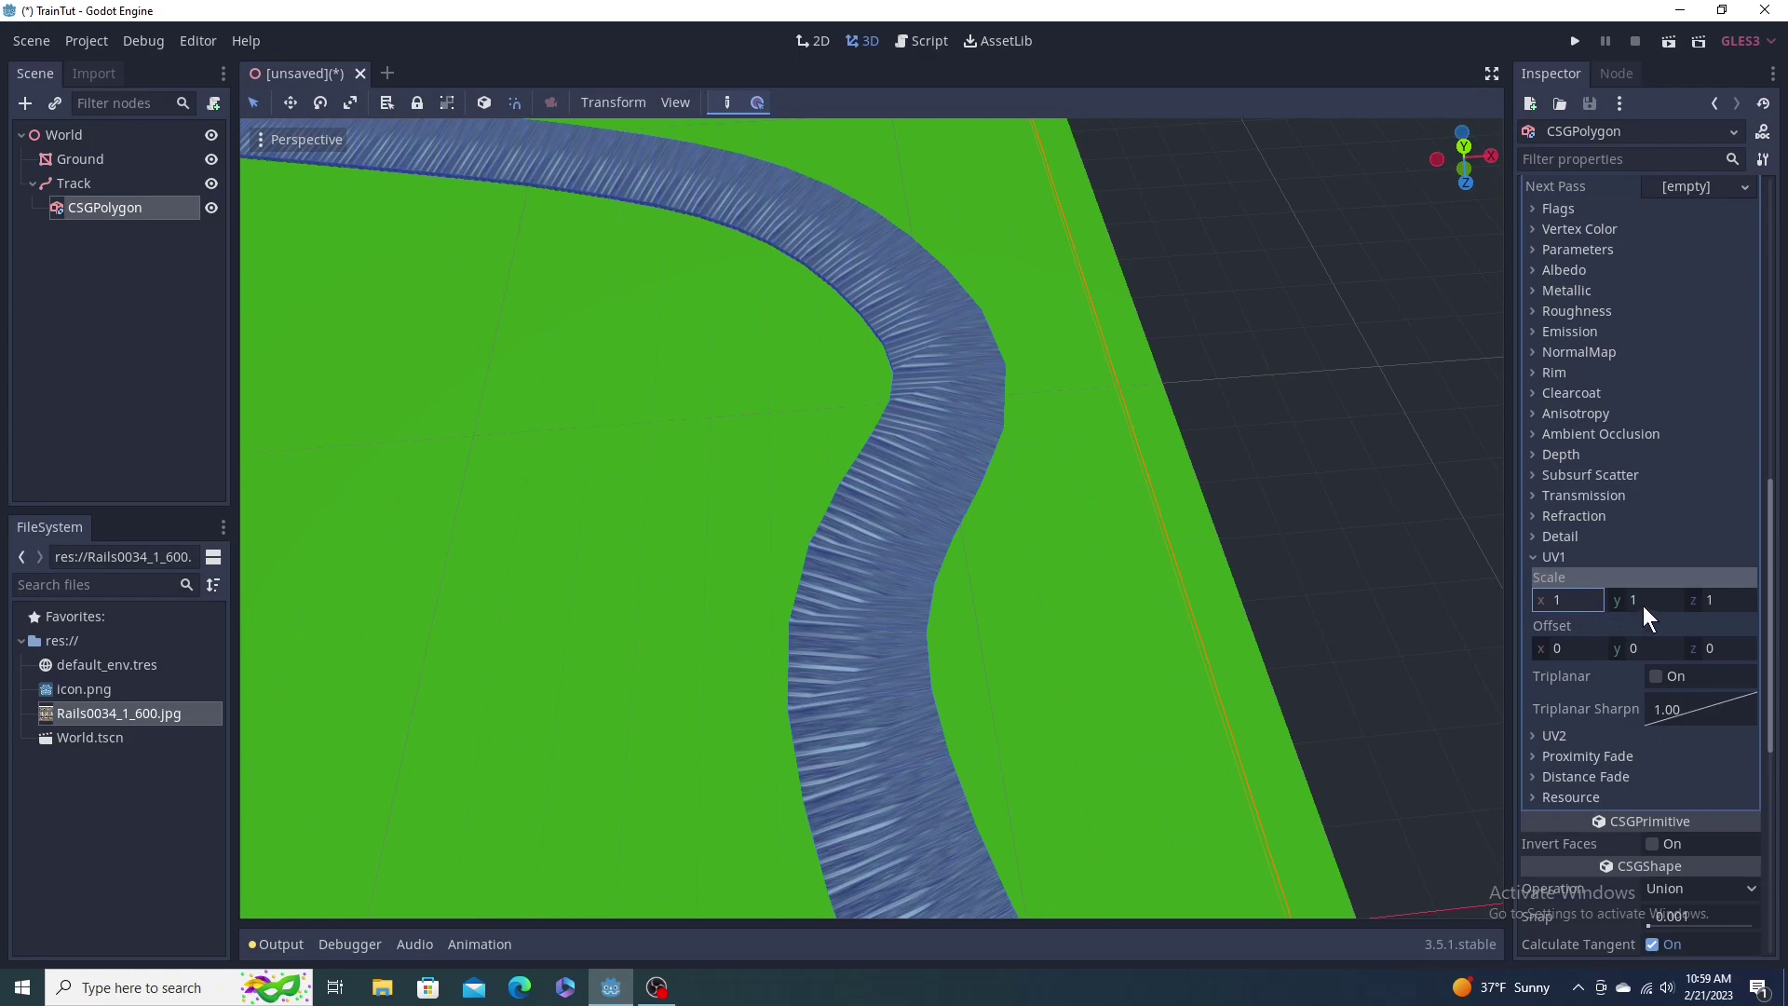
Step: Set the UV1 Scale y to 8 so the rail texture repeats along the track
{"action": "key", "text": "Tab"}
{"action": "left_click_drag", "start_coordinate": [1650, 596], "coordinate": [1787, 596]}
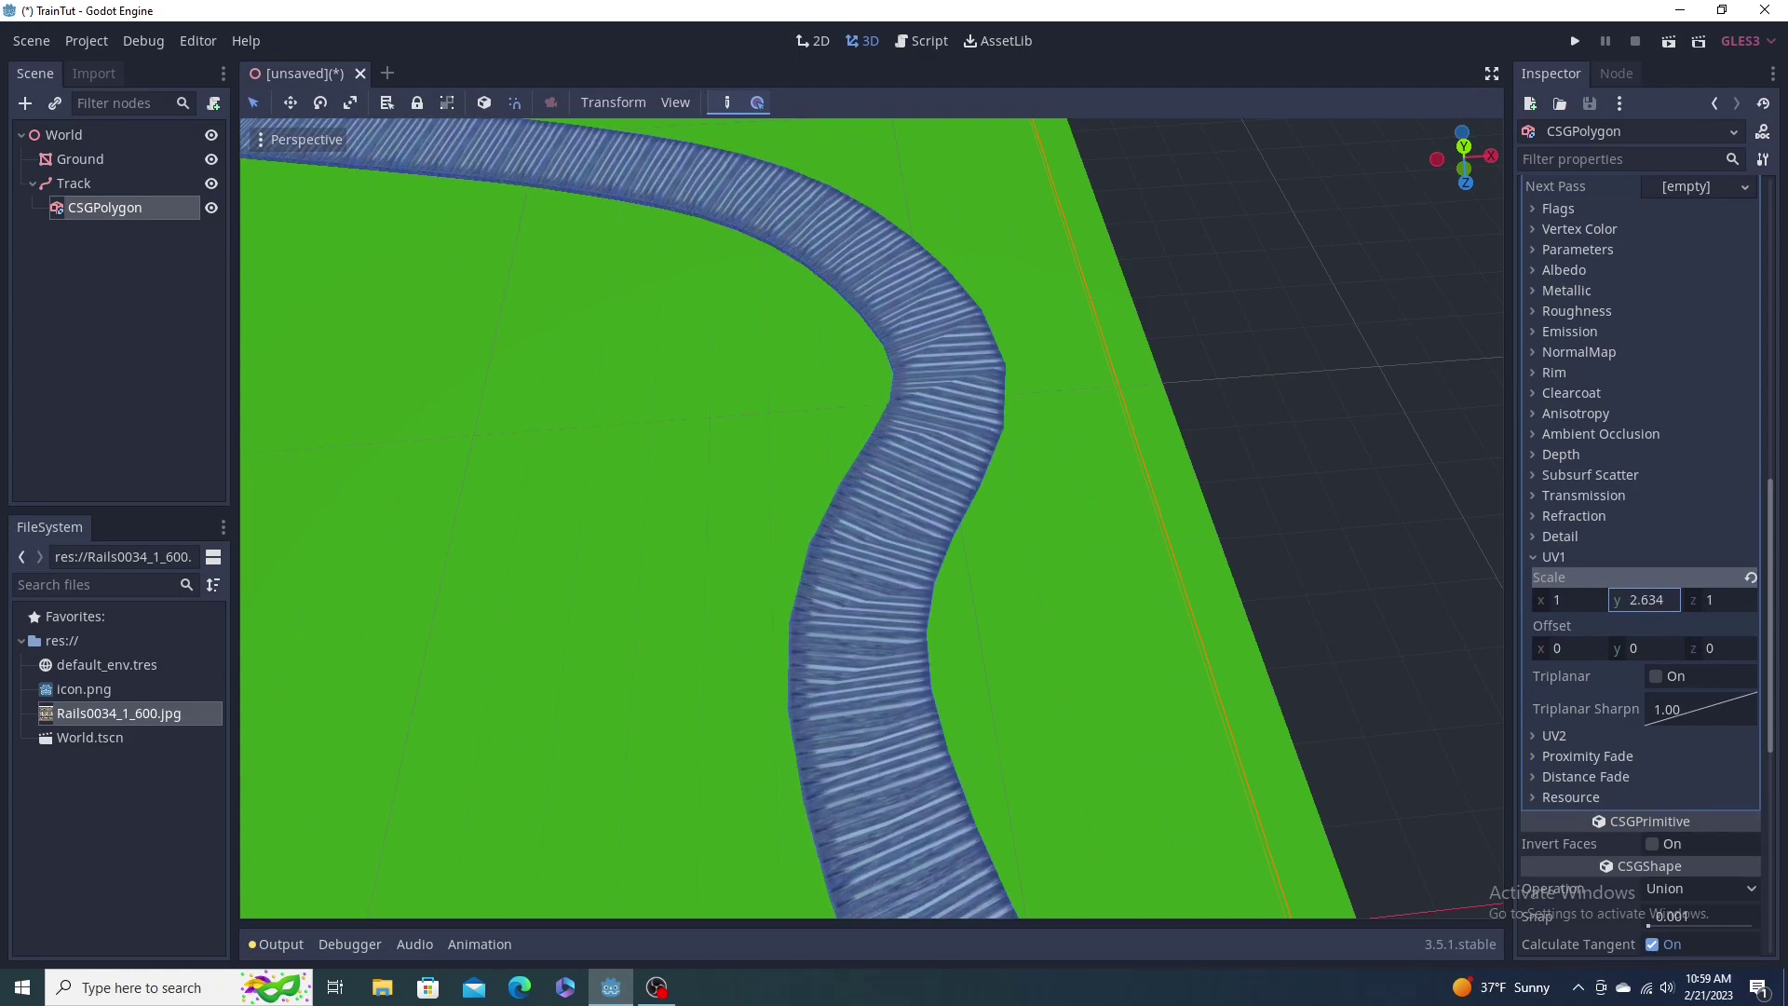
{"action": "left_click_drag", "start_coordinate": [1645, 600], "coordinate": [1775, 600]}
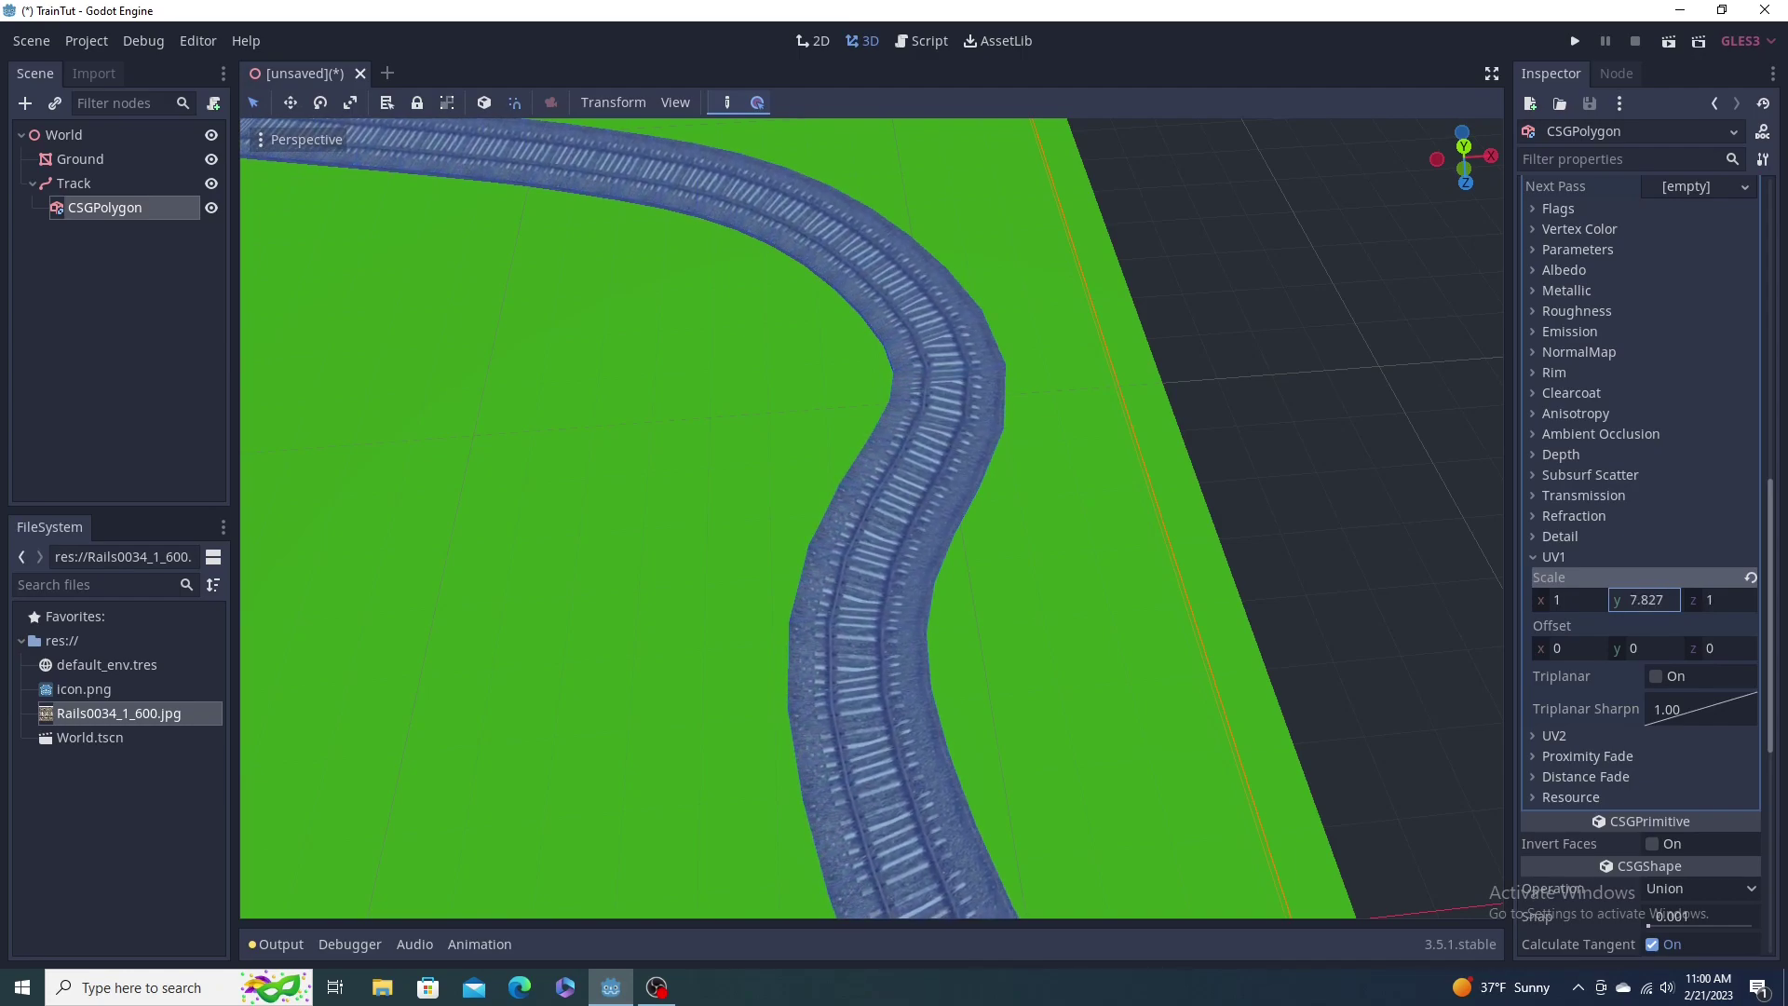
{"action": "left_click", "coordinate": [1645, 600]}
{"action": "key", "text": "Return"}
{"action": "type", "text": "8"}
{"action": "key", "text": "Return"}
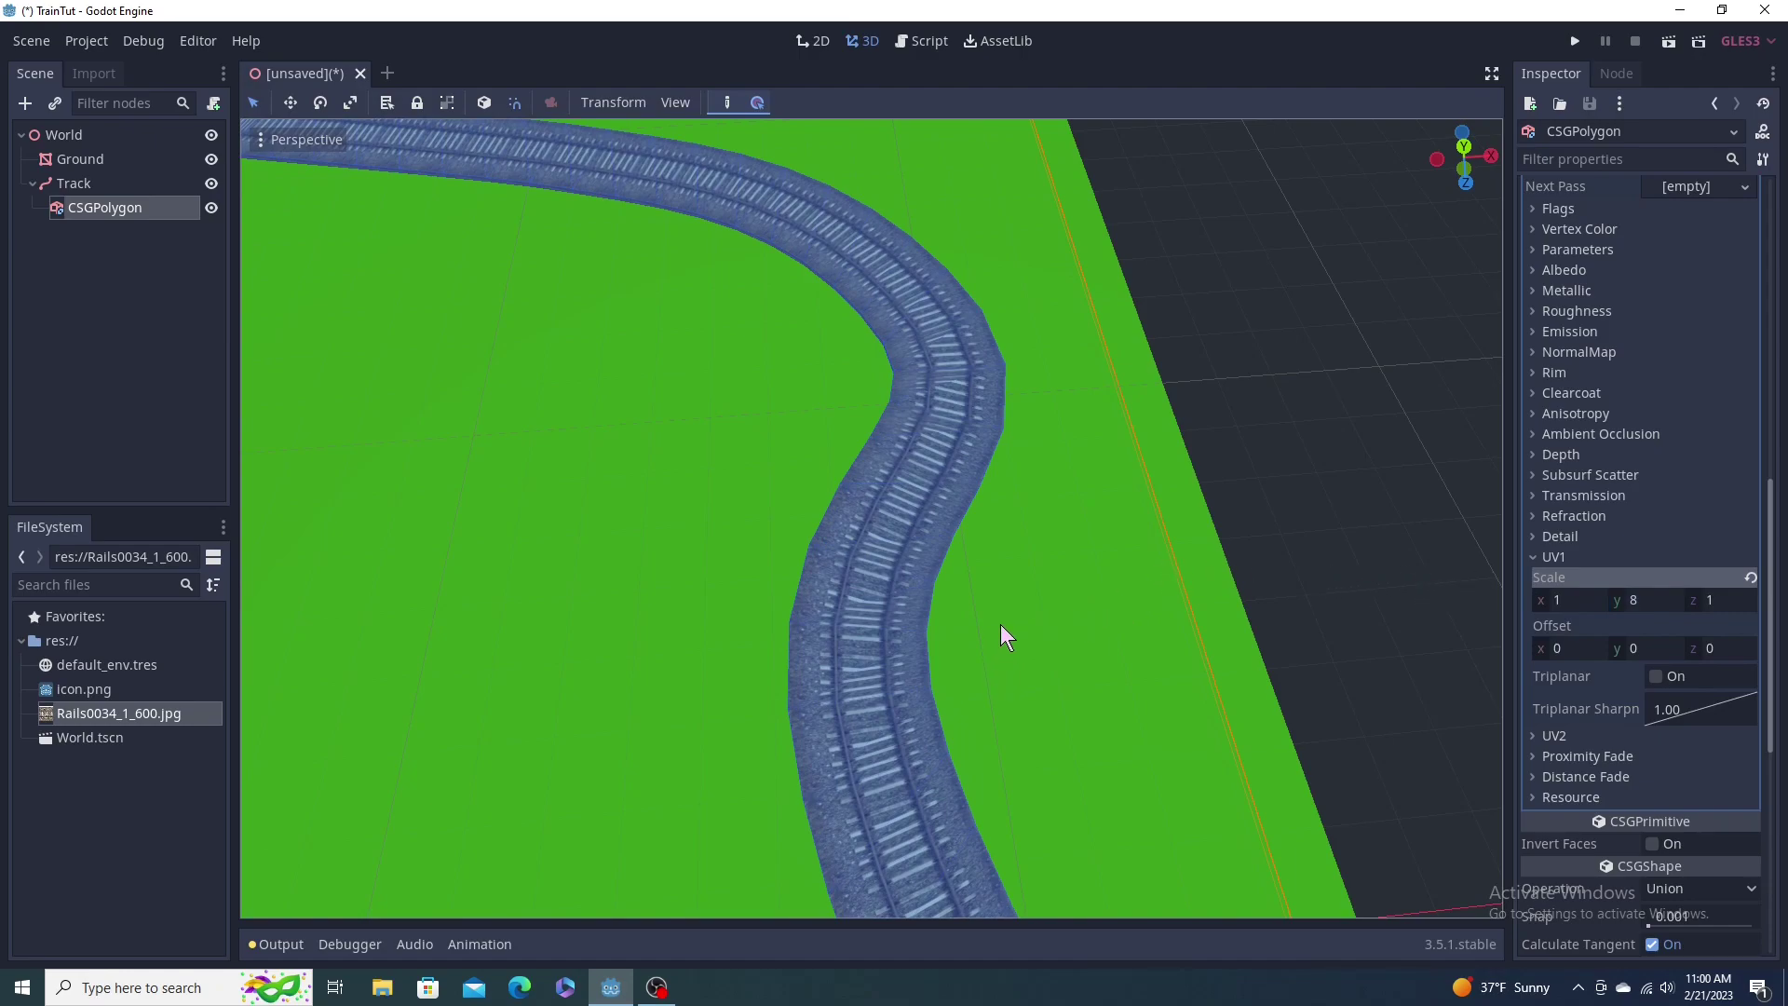
{"action": "scroll", "coordinate": [1001, 636], "scroll_direction": "down", "scroll_amount": 6}
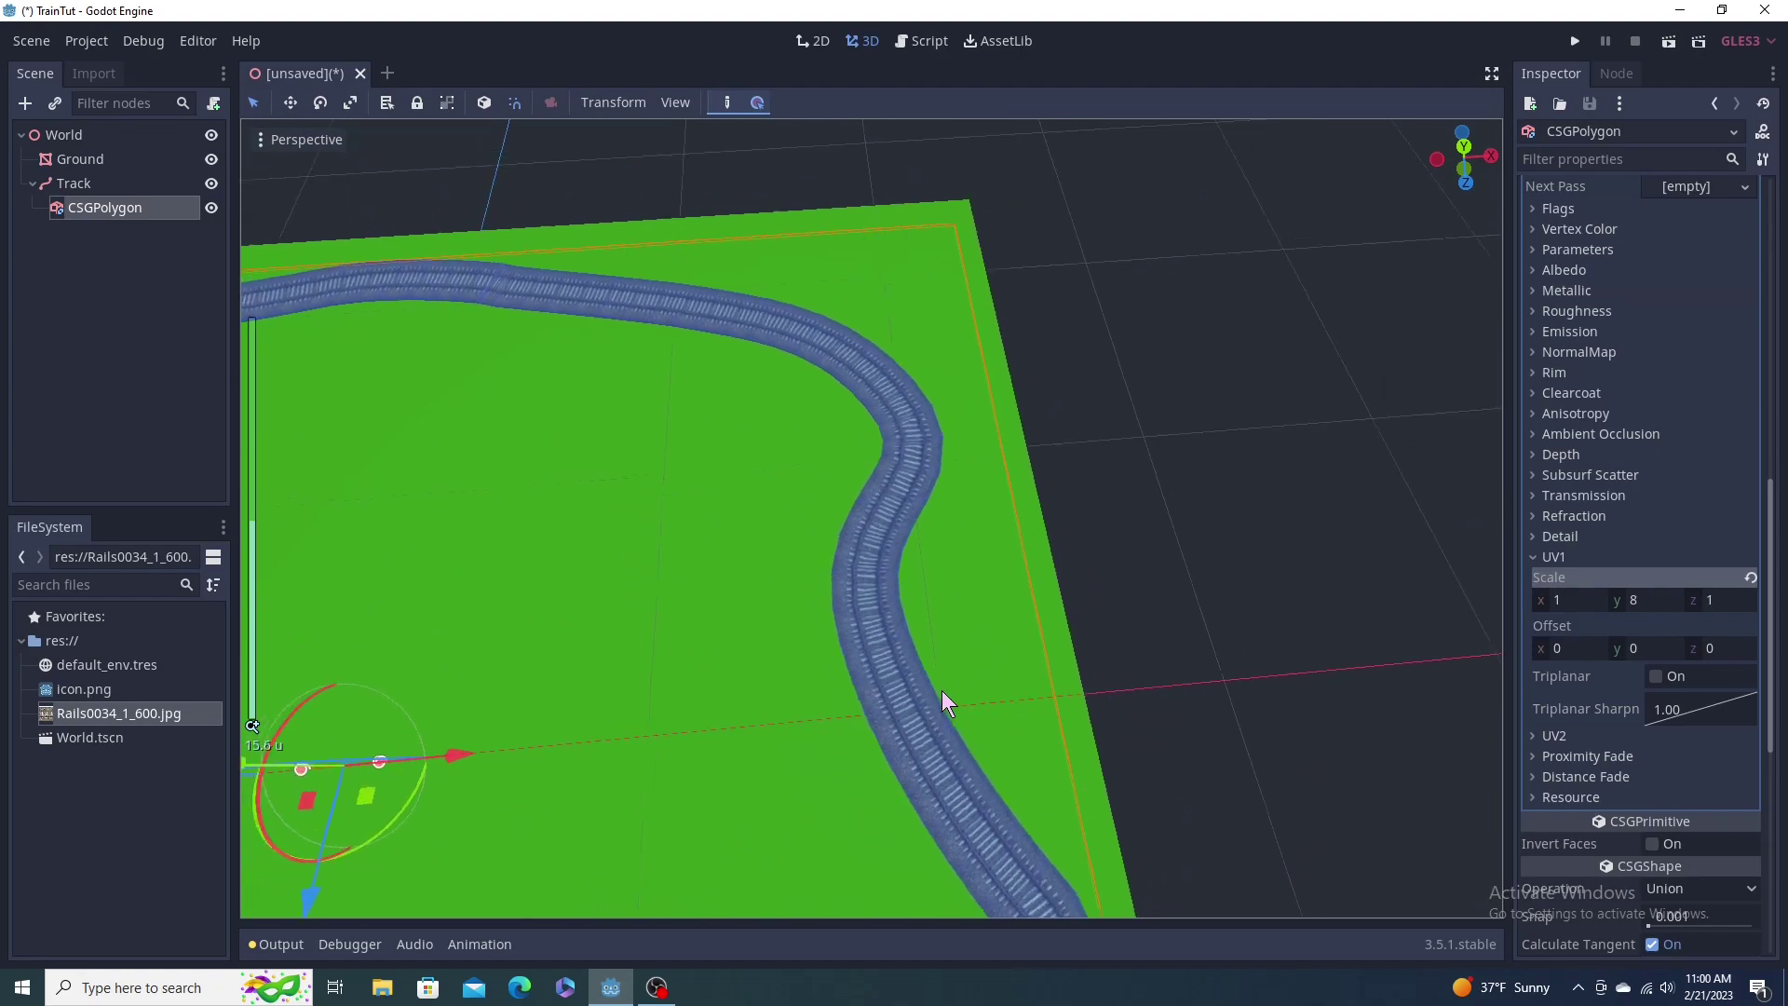
Step: Rename the CSGPolygon node under Track to Ballast
{"action": "middle_click_drag", "start_coordinate": [896, 719], "coordinate": [768, 665]}
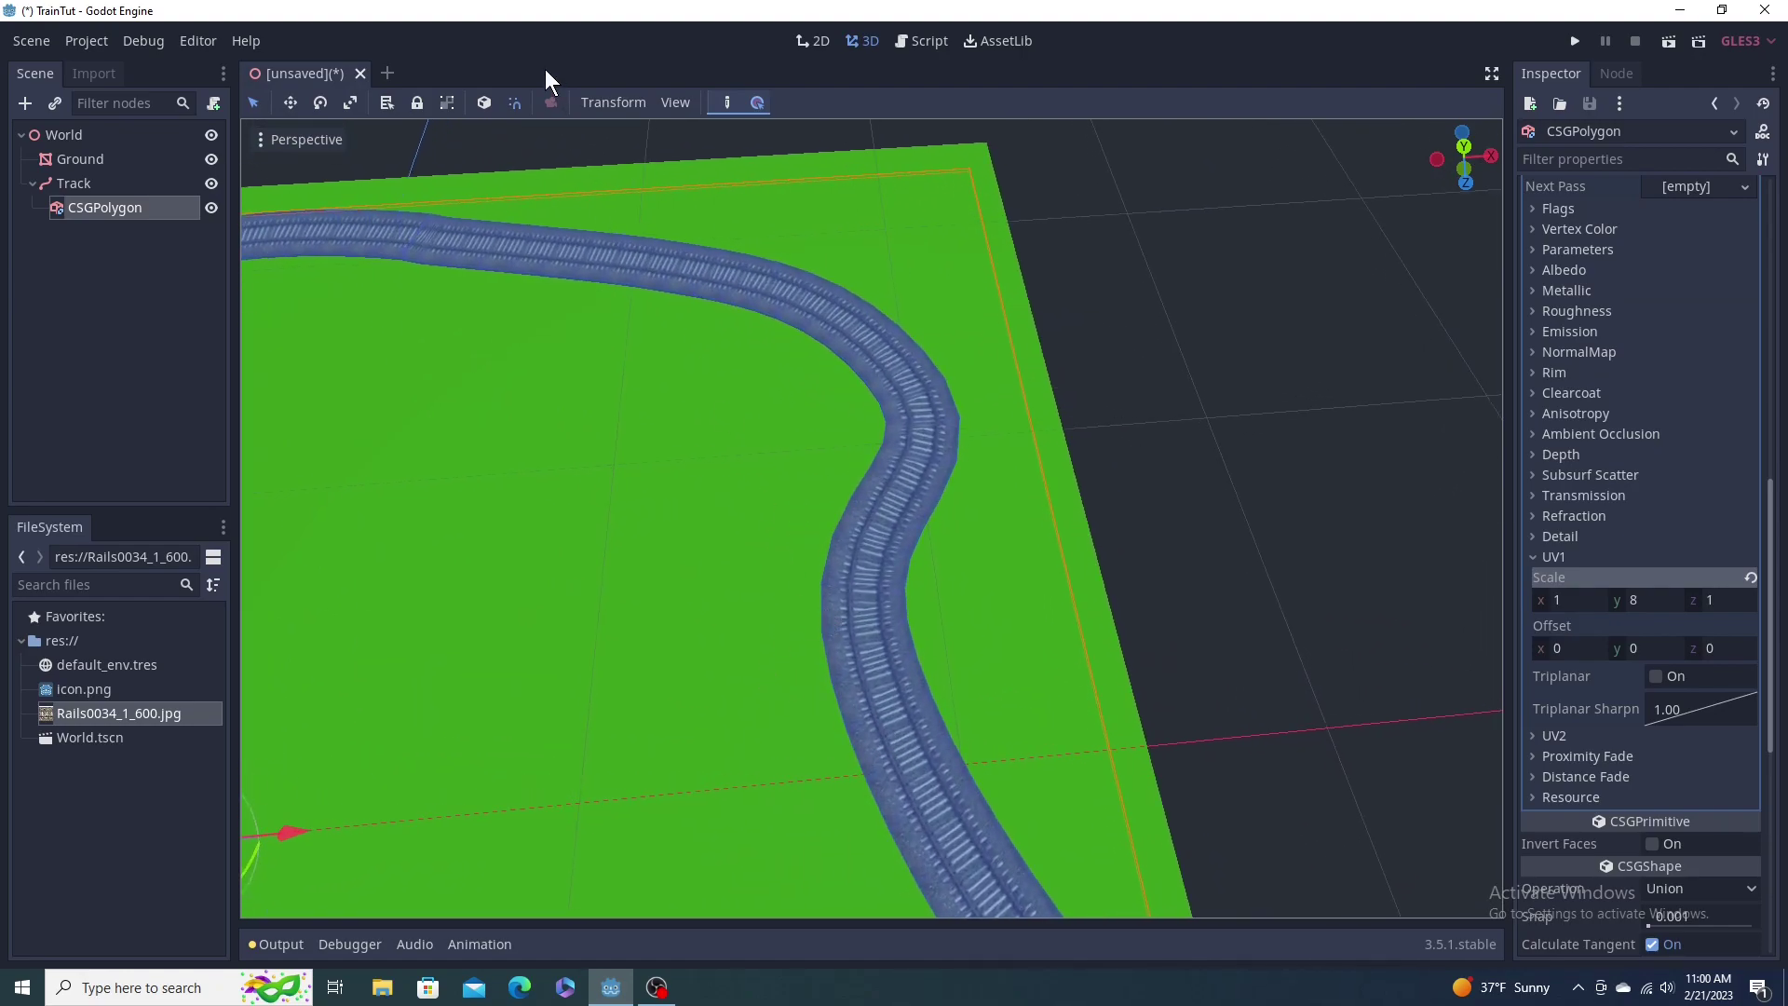
{"action": "middle_click_drag", "start_coordinate": [611, 488], "coordinate": [992, 276], "text": "shift"}
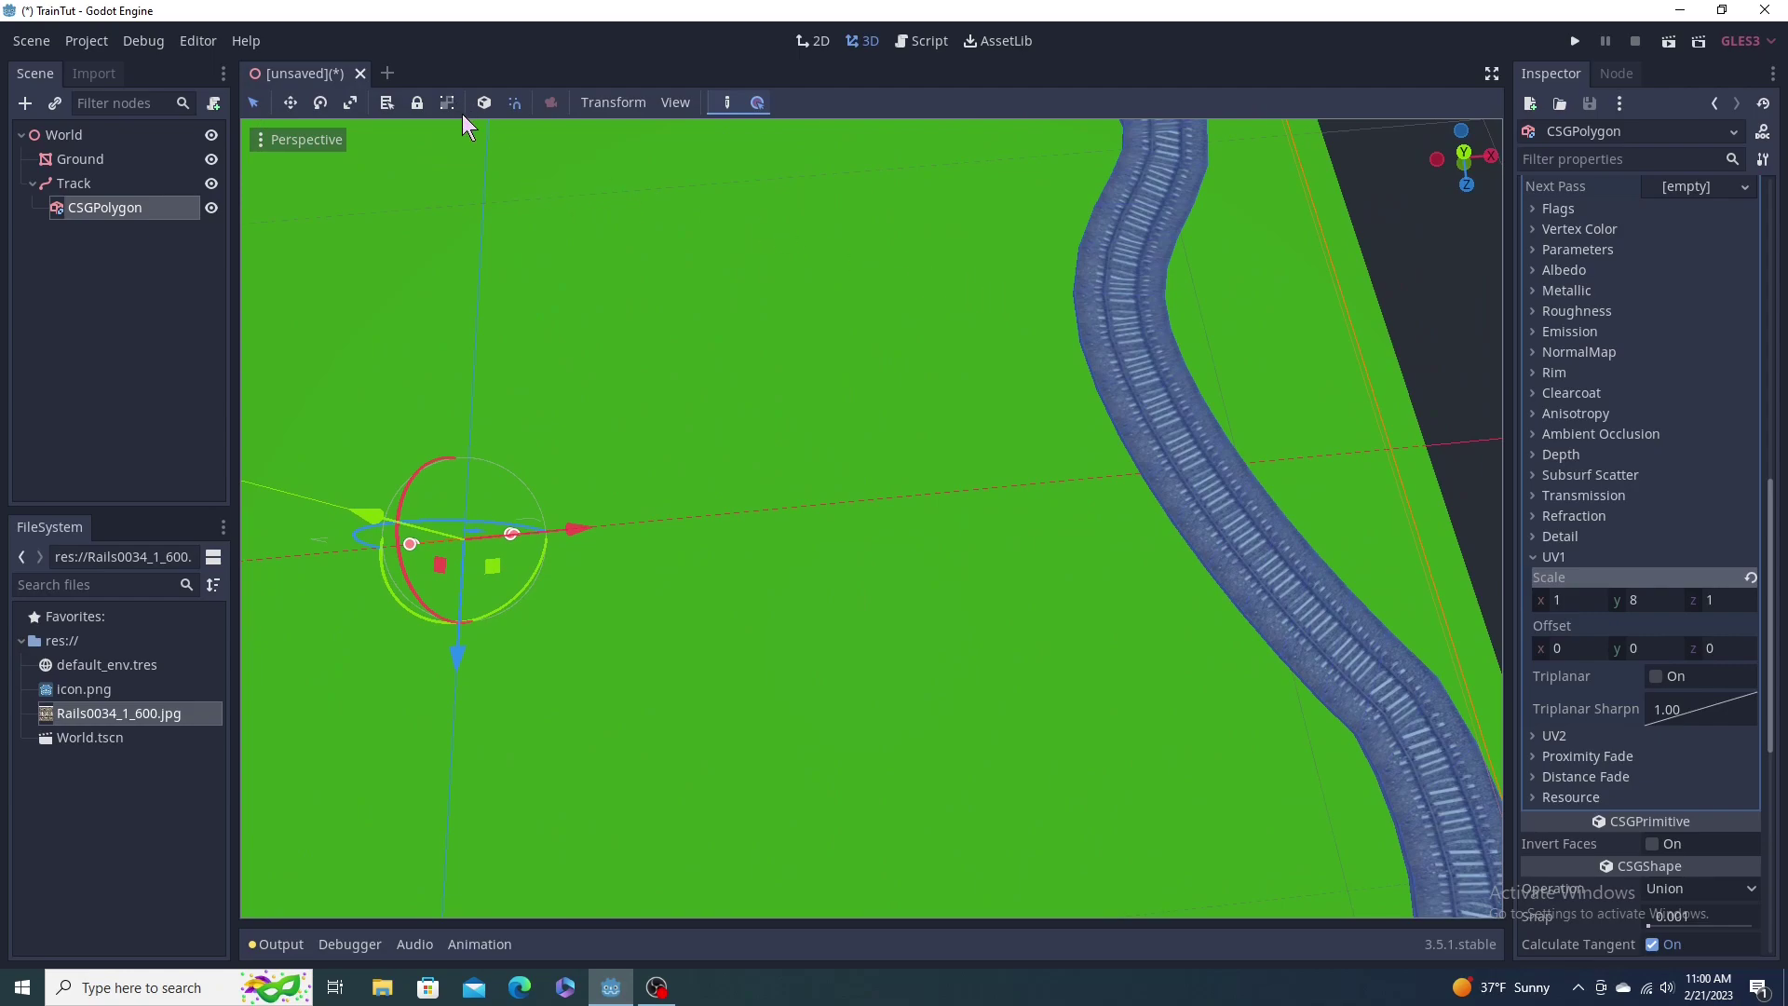
{"action": "left_click", "coordinate": [159, 207]}
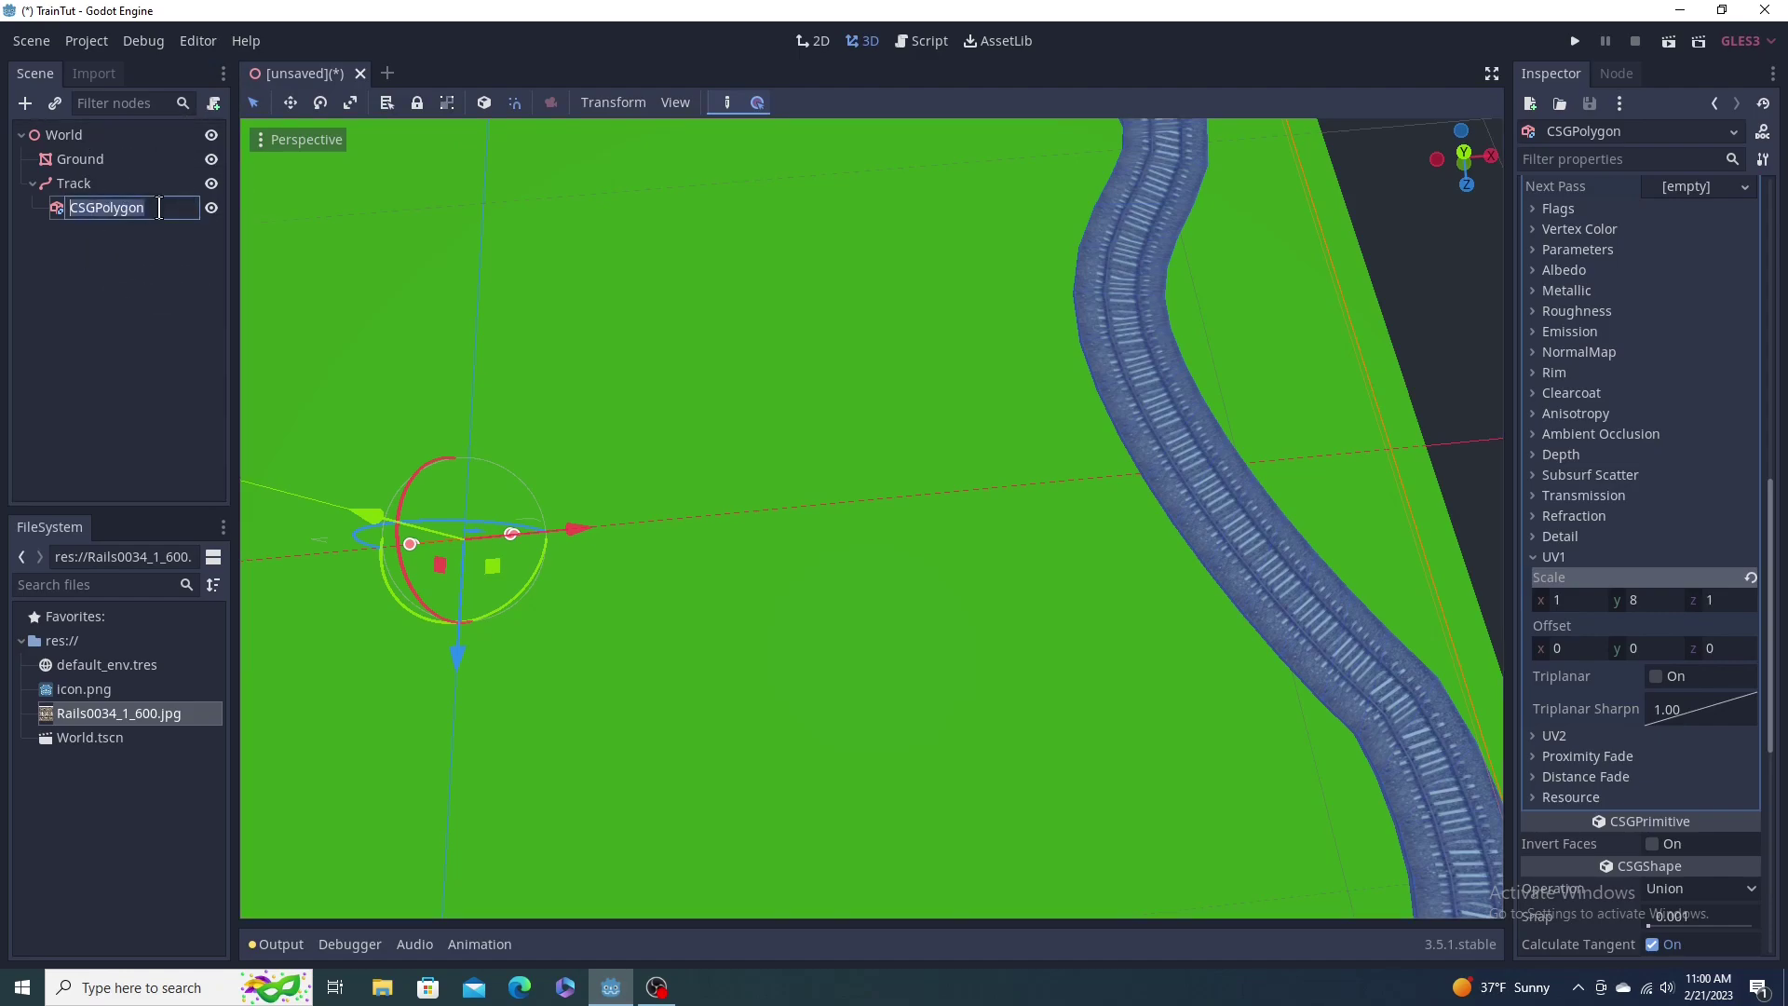
{"action": "left_click_drag", "start_coordinate": [138, 207], "coordinate": [4, 223]}
{"action": "type", "text": "Bal"}
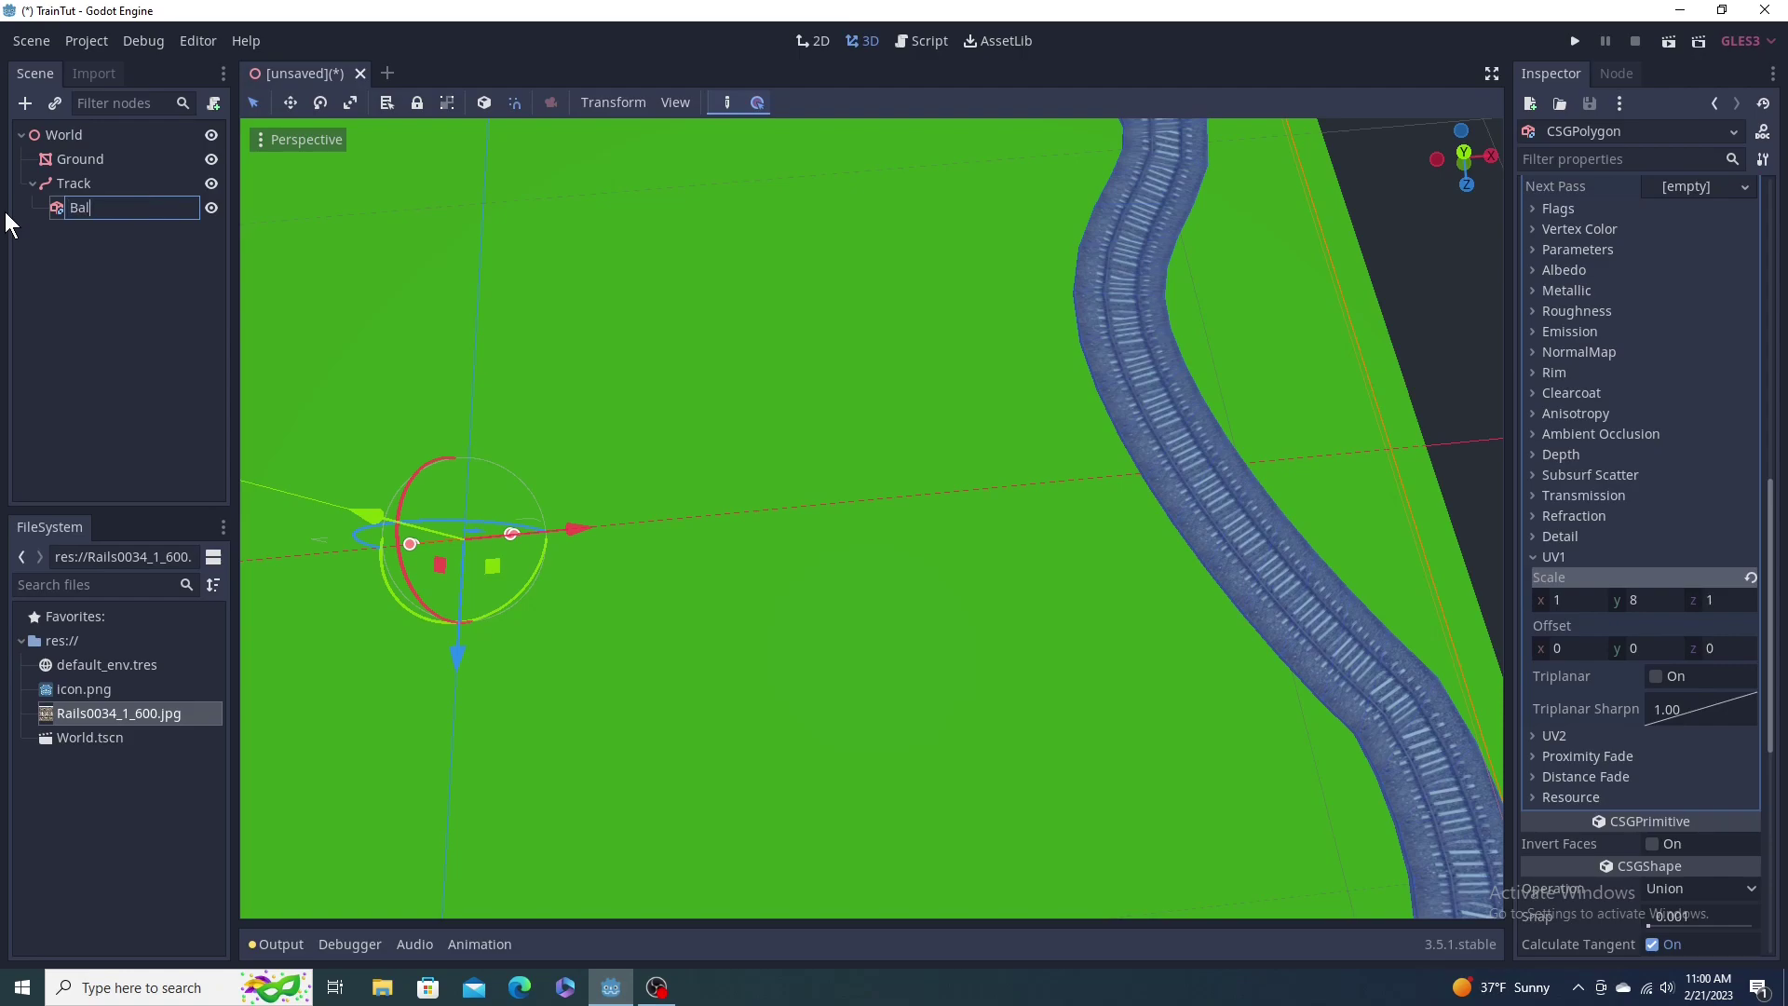
{"action": "type", "text": "last"}
{"action": "key", "text": "Return"}
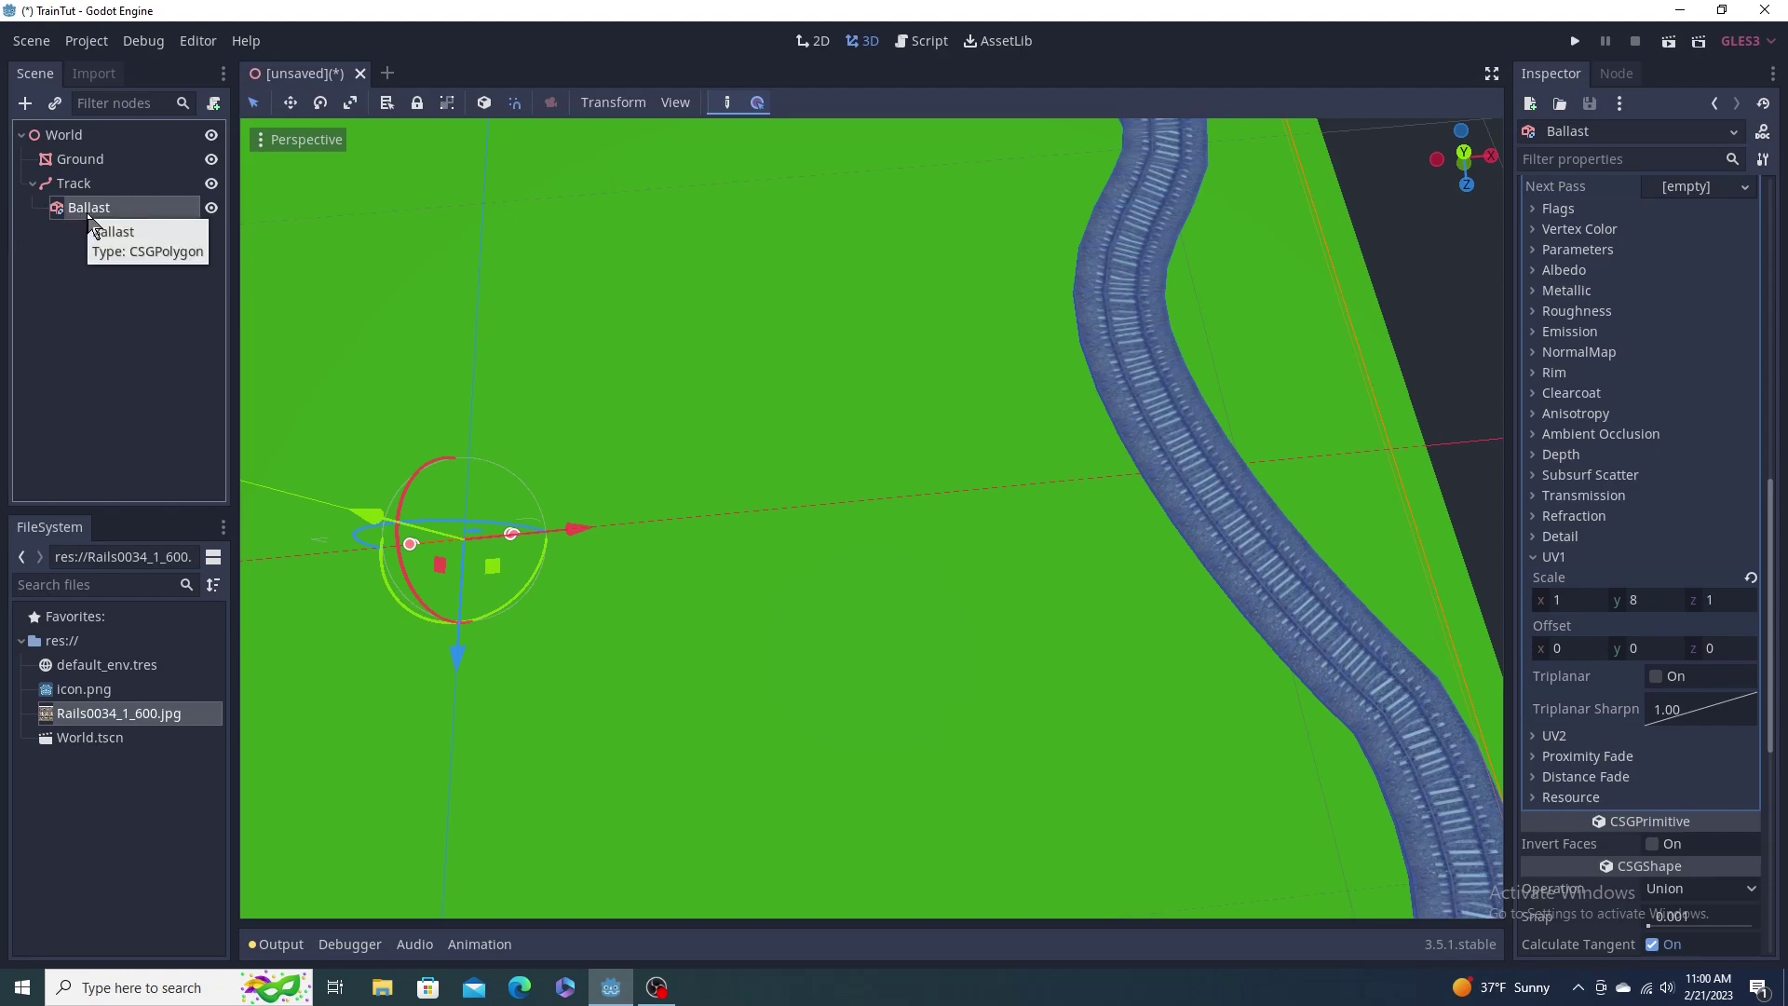
{"action": "left_click", "coordinate": [108, 185]}
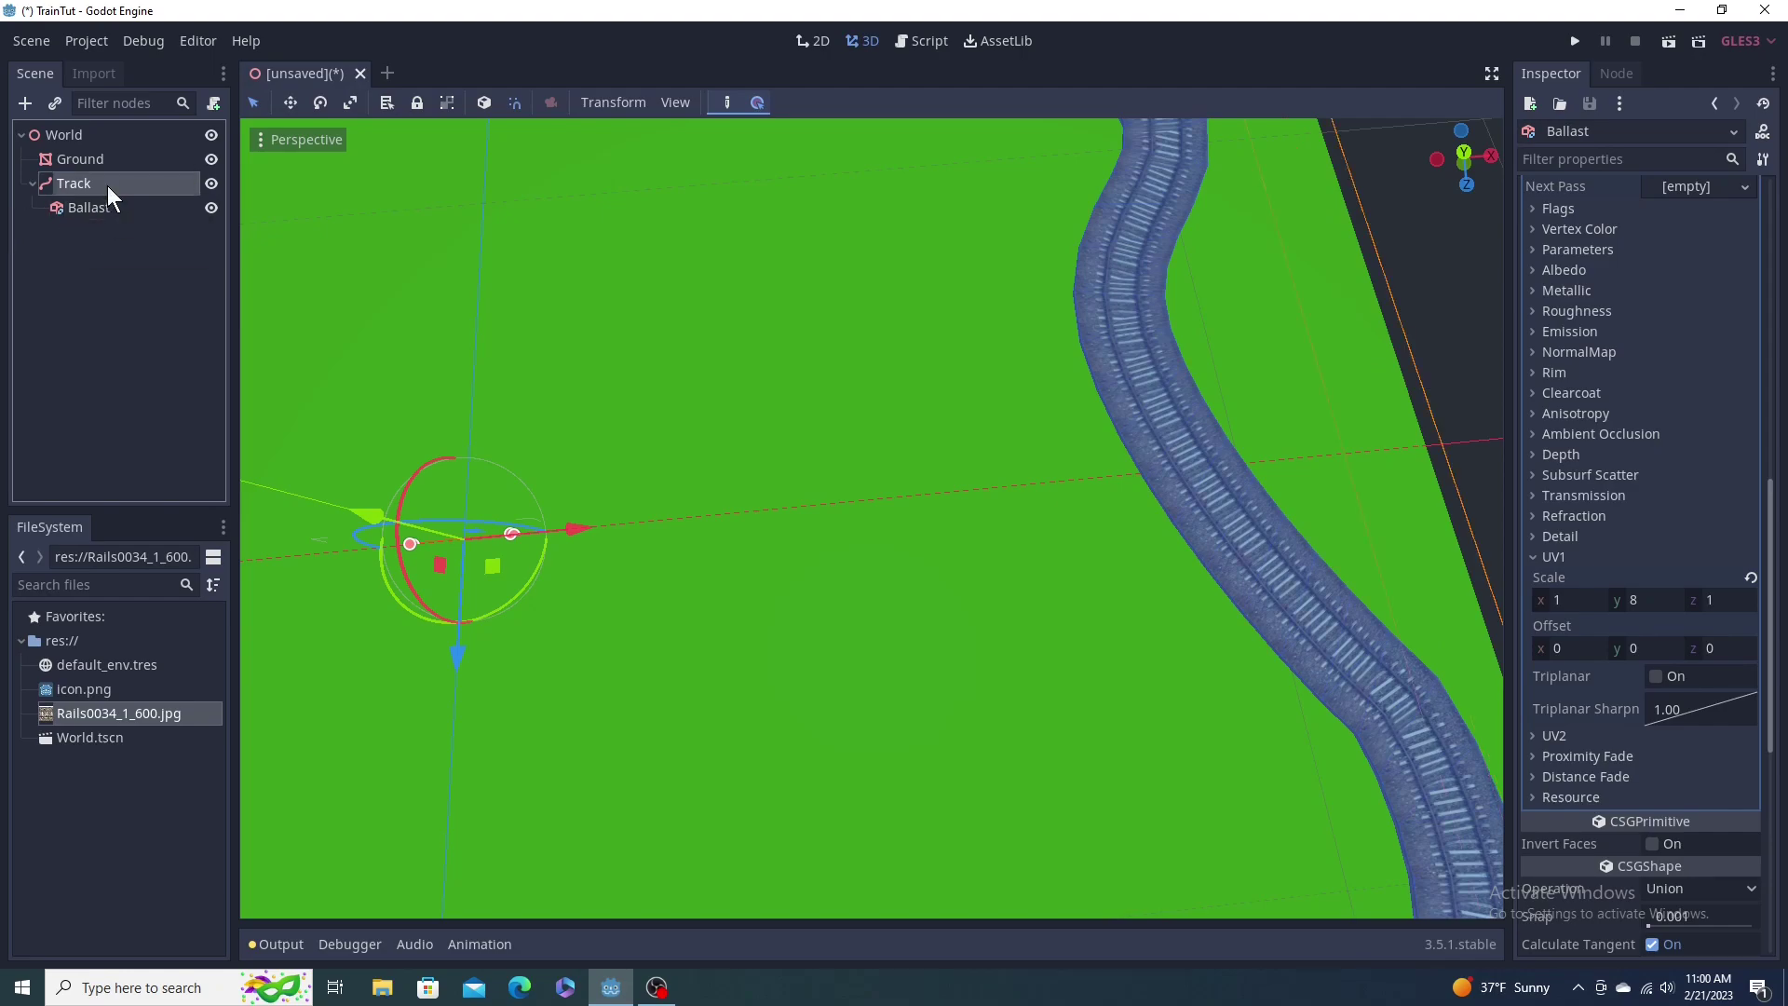
Step: Add a new CSGPolygon as a child of the Track node
{"action": "right_click", "coordinate": [108, 187]}
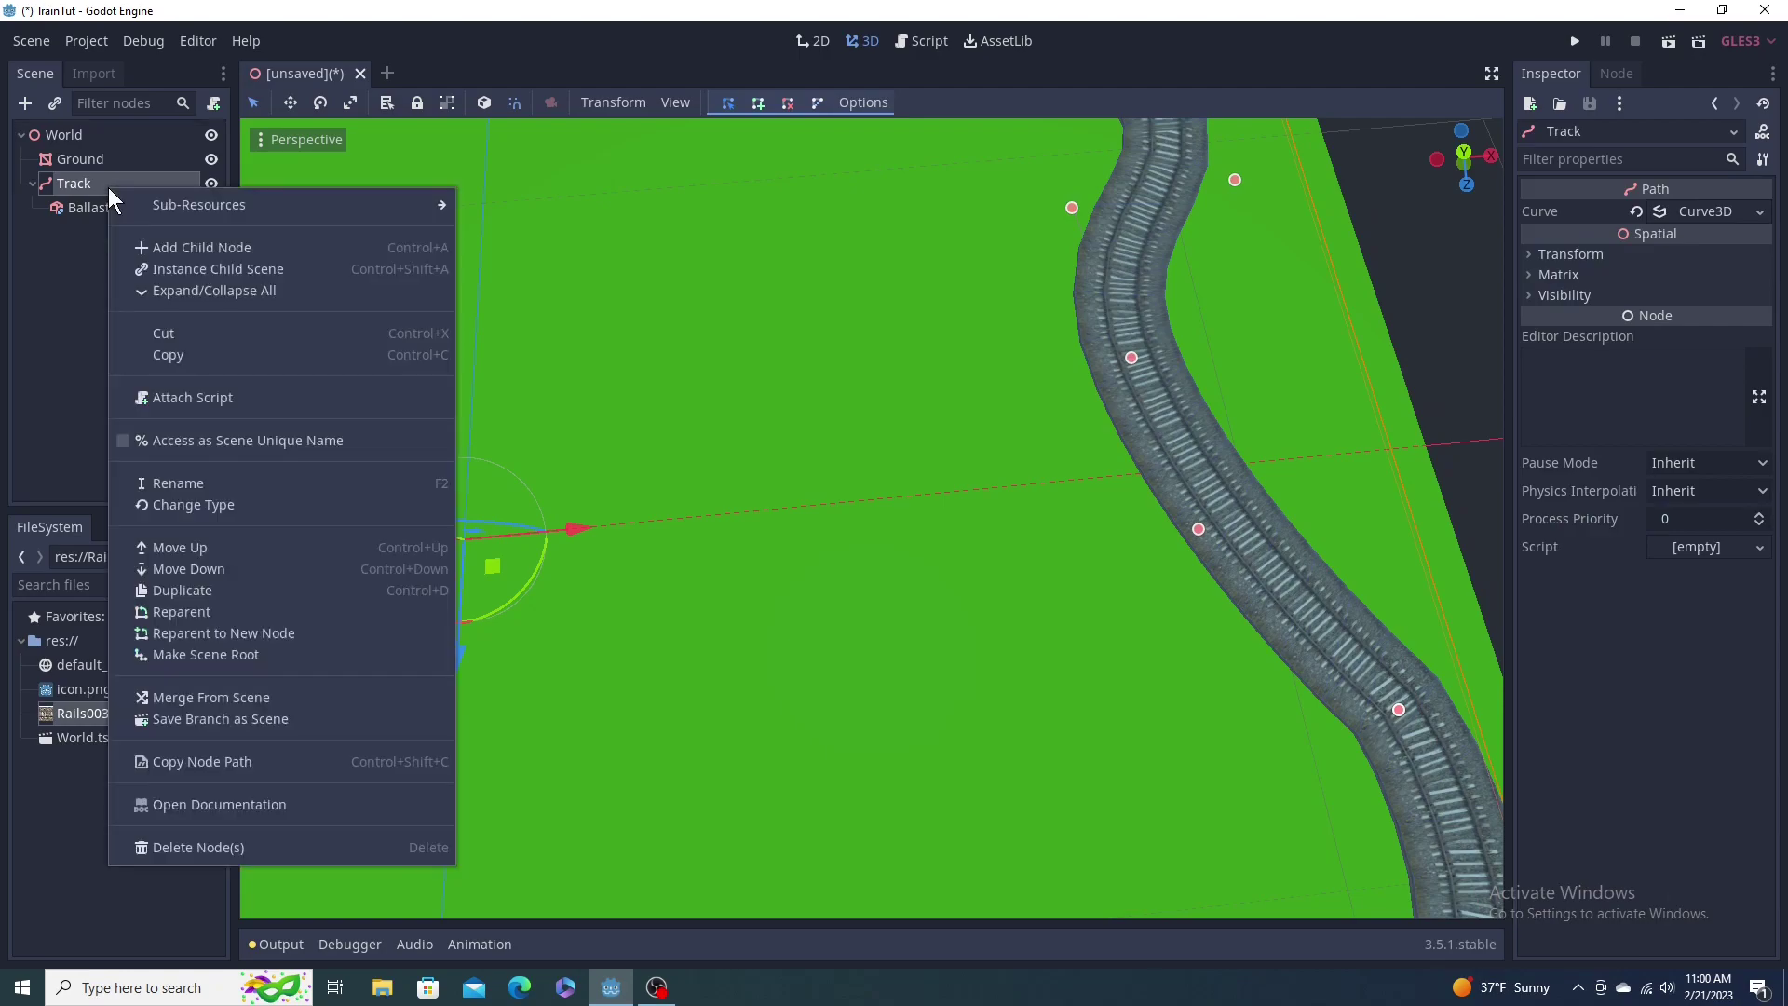
{"action": "left_click", "coordinate": [169, 247]}
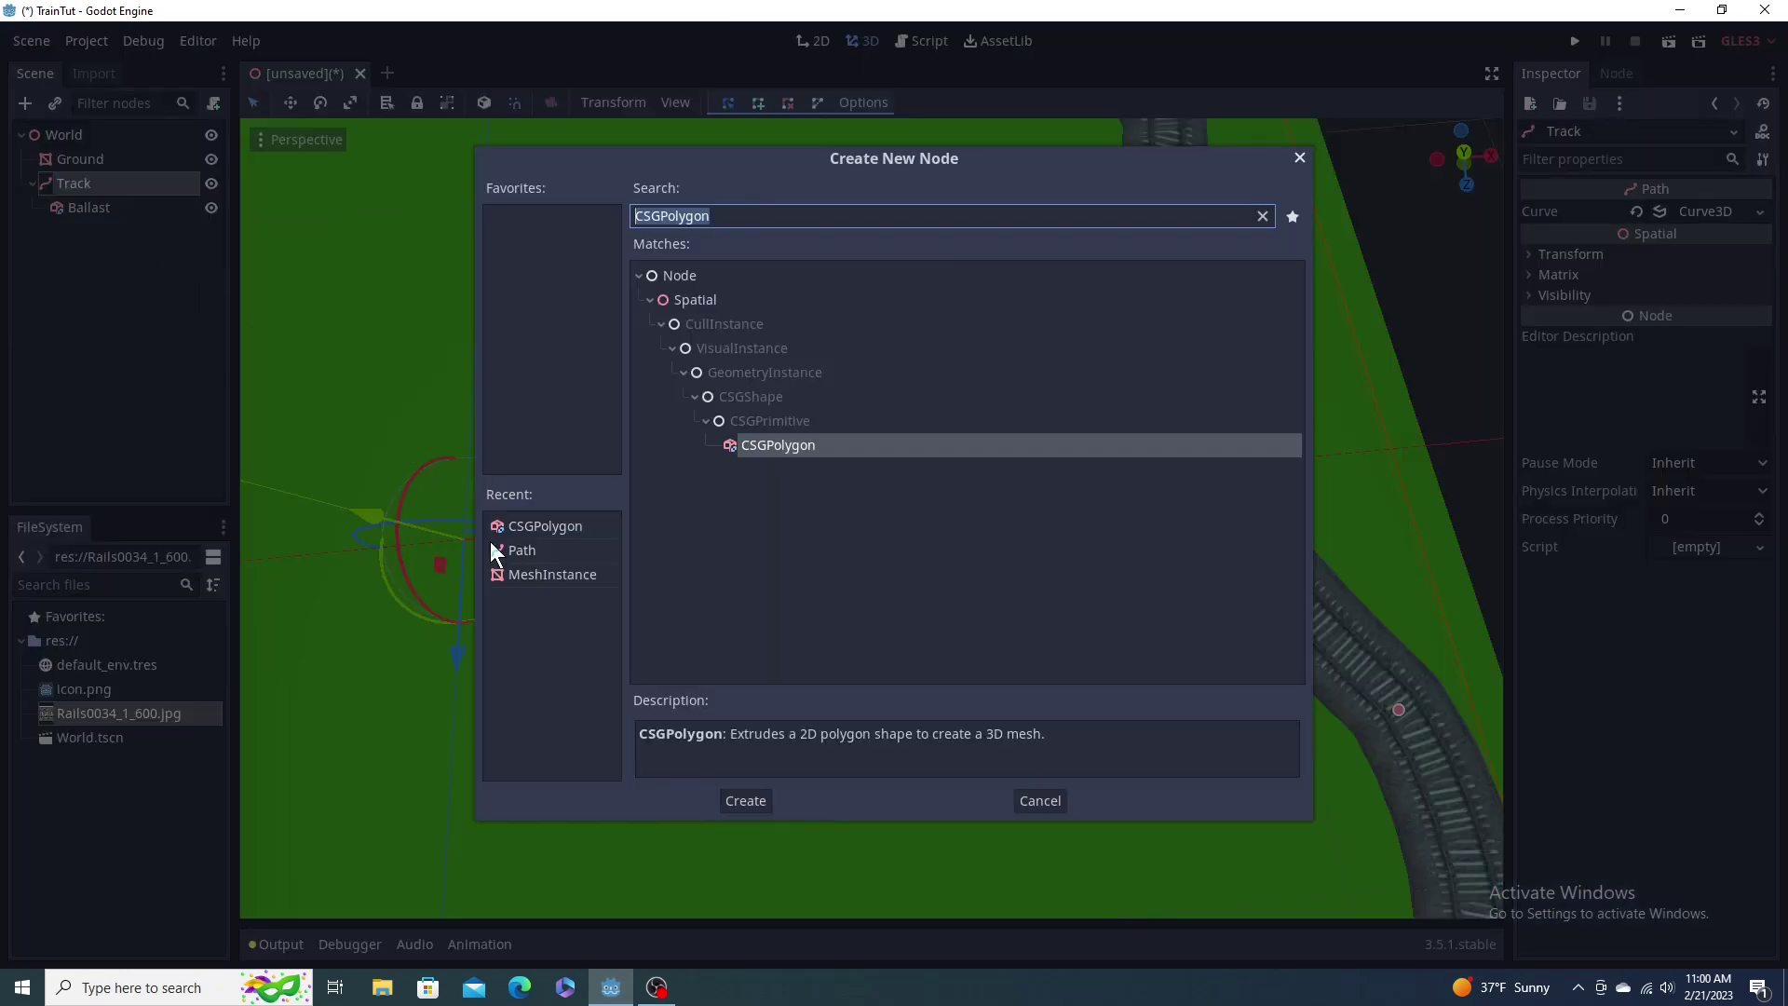
{"action": "double_click", "coordinate": [535, 524]}
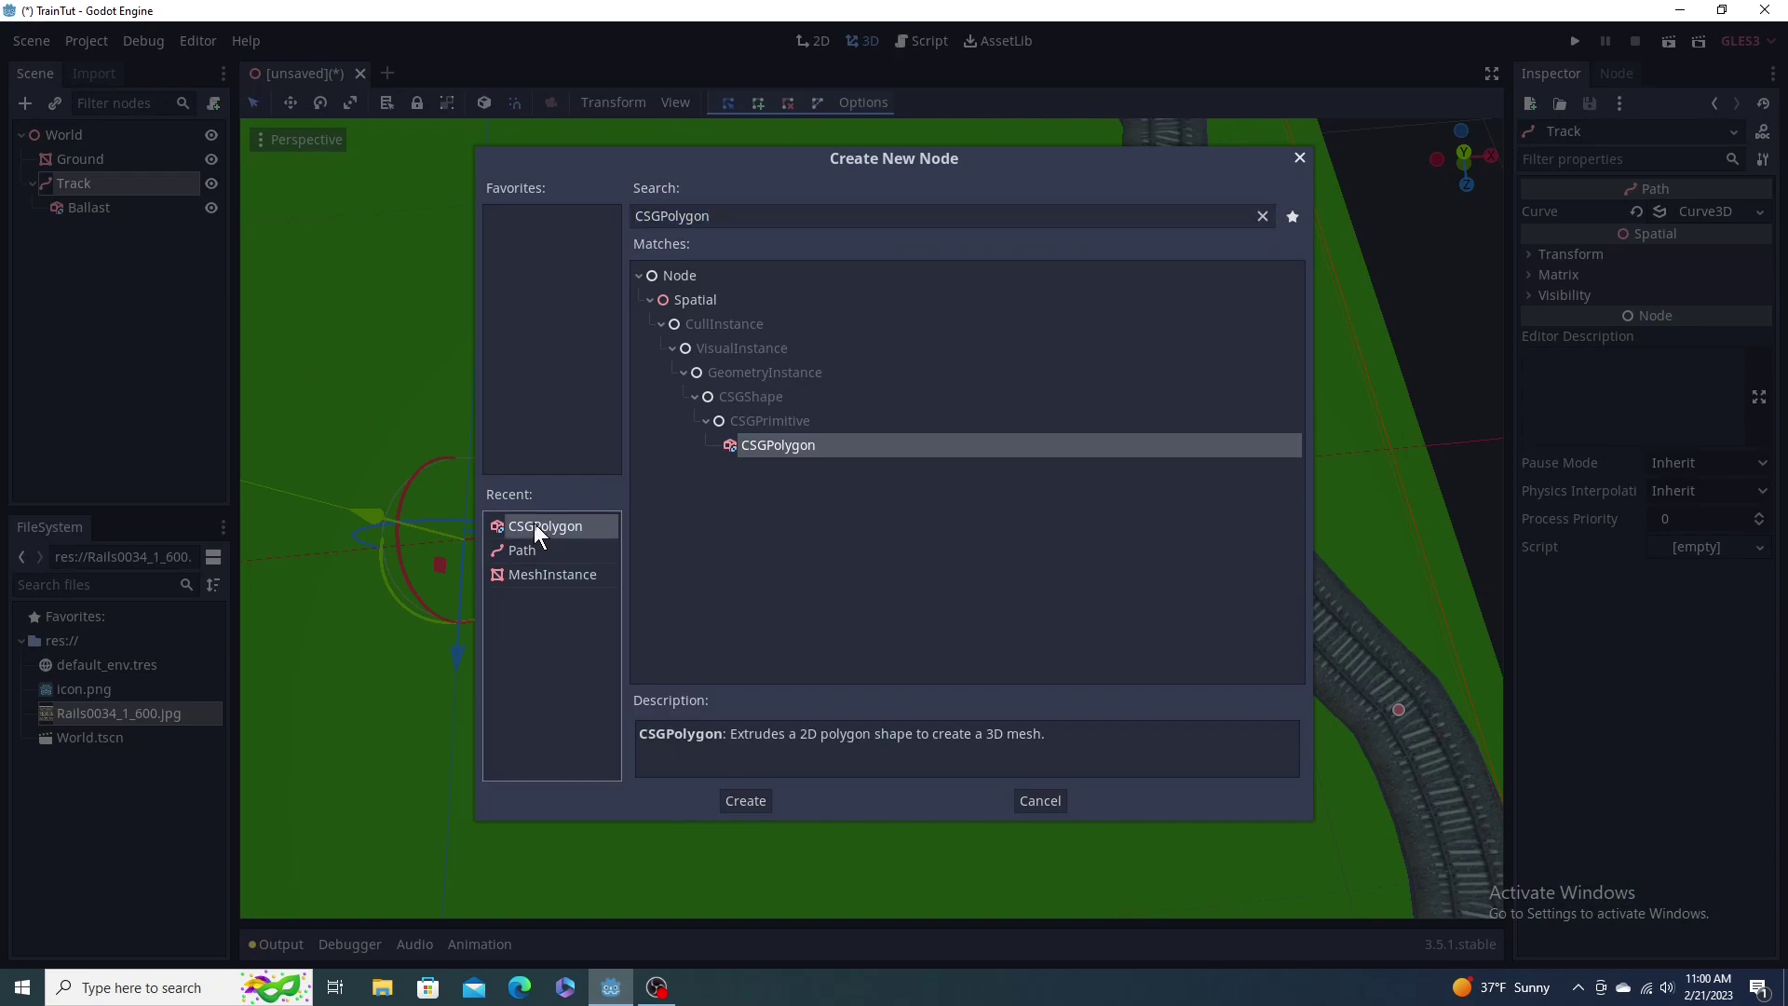
{"action": "middle_click_drag", "start_coordinate": [581, 509], "coordinate": [909, 363], "text": "shift"}
{"action": "scroll", "coordinate": [919, 497], "scroll_direction": "up", "scroll_amount": 4}
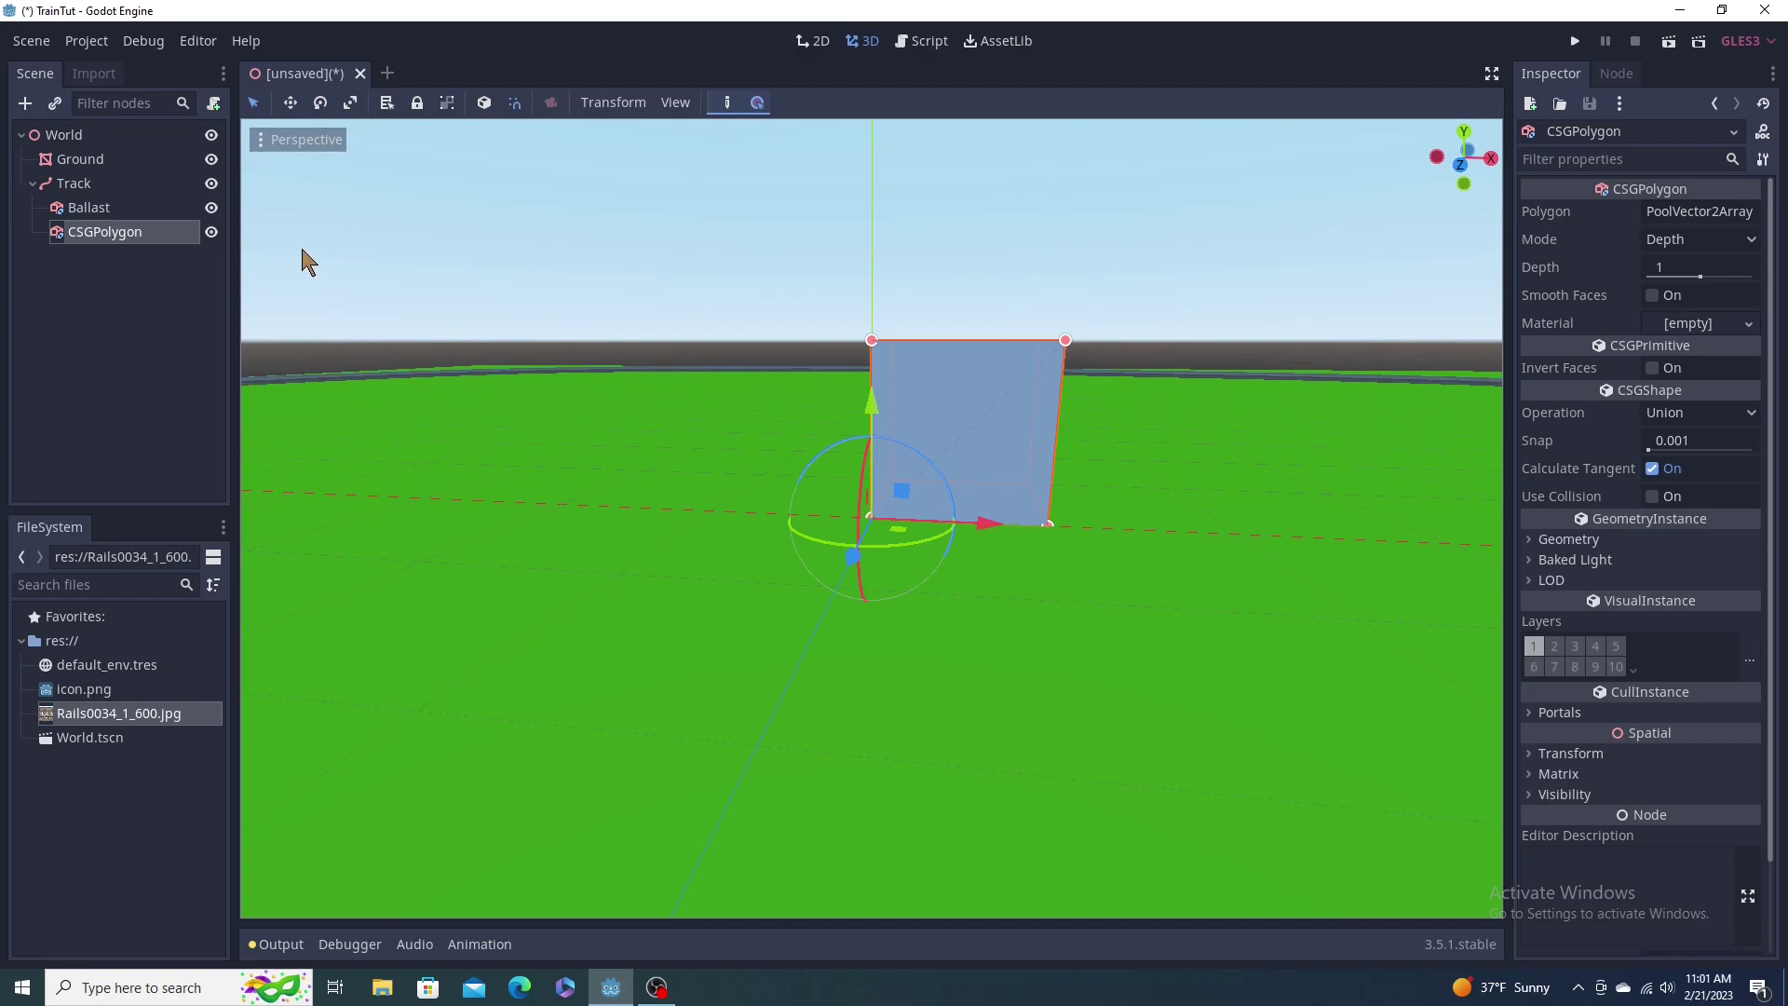
Step: Rename the new polygon to RailL and view its box from above
{"action": "double_click", "coordinate": [156, 226]}
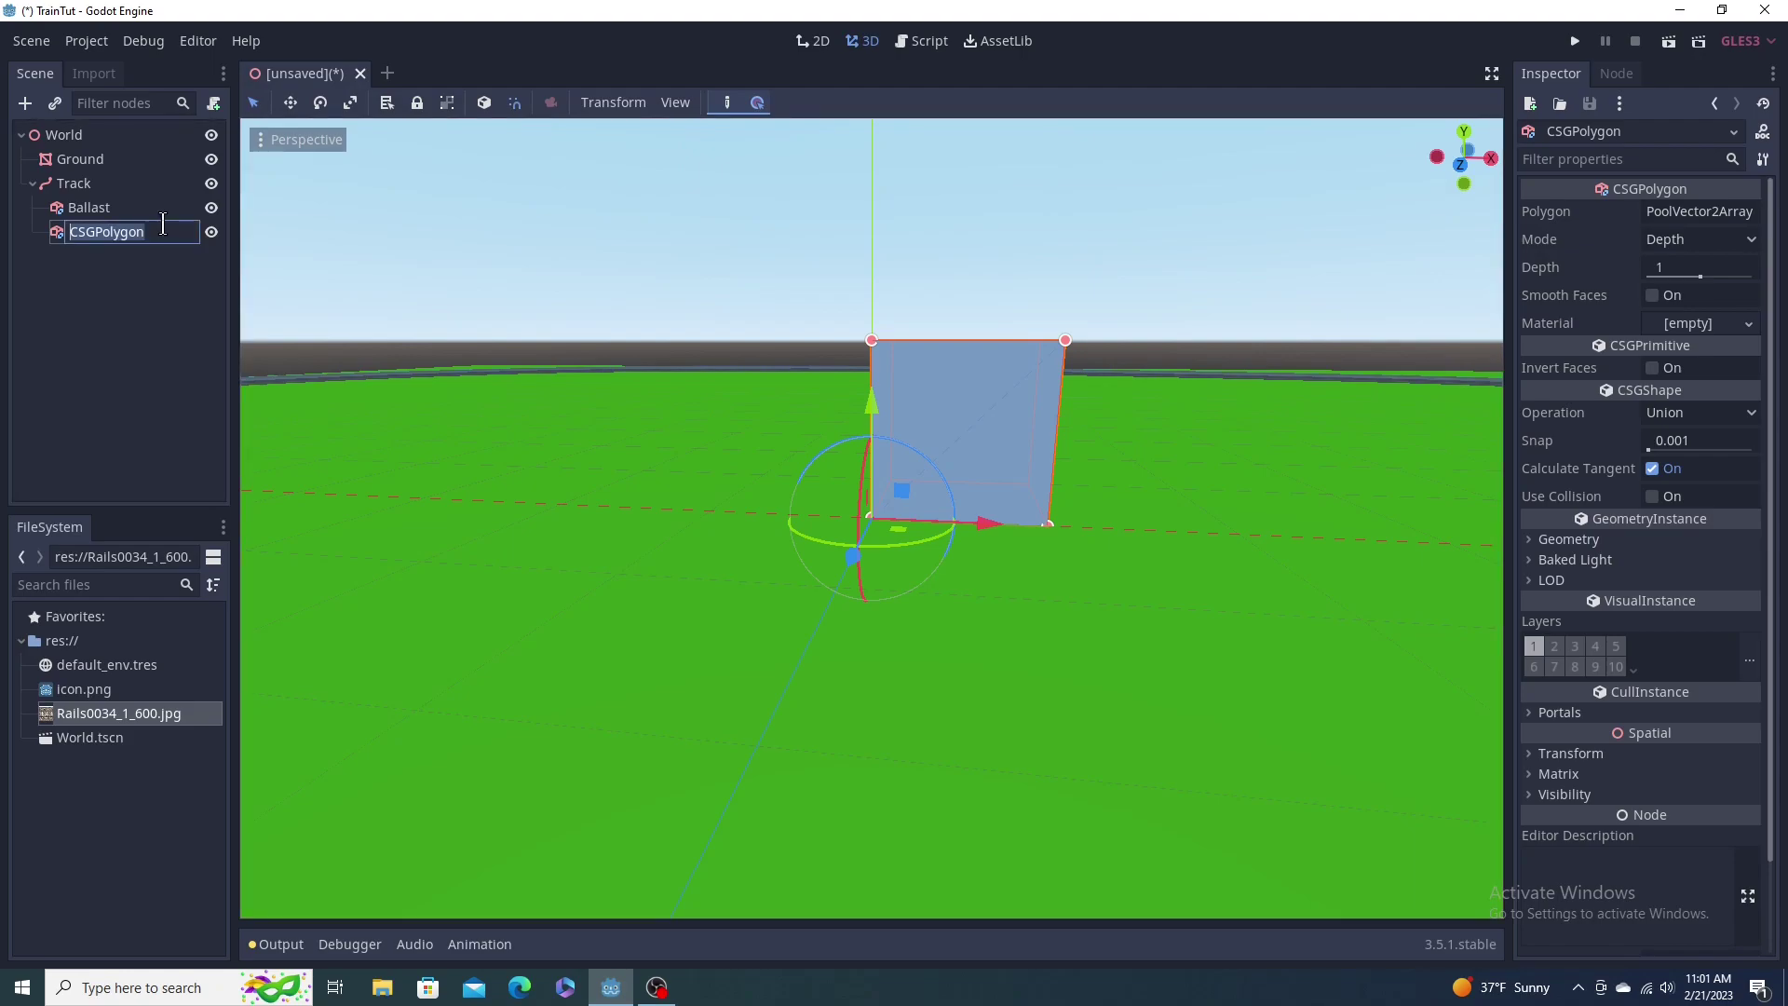
{"action": "key", "text": "BackSpace"}
{"action": "type", "text": "RailL"}
{"action": "key", "text": "Return"}
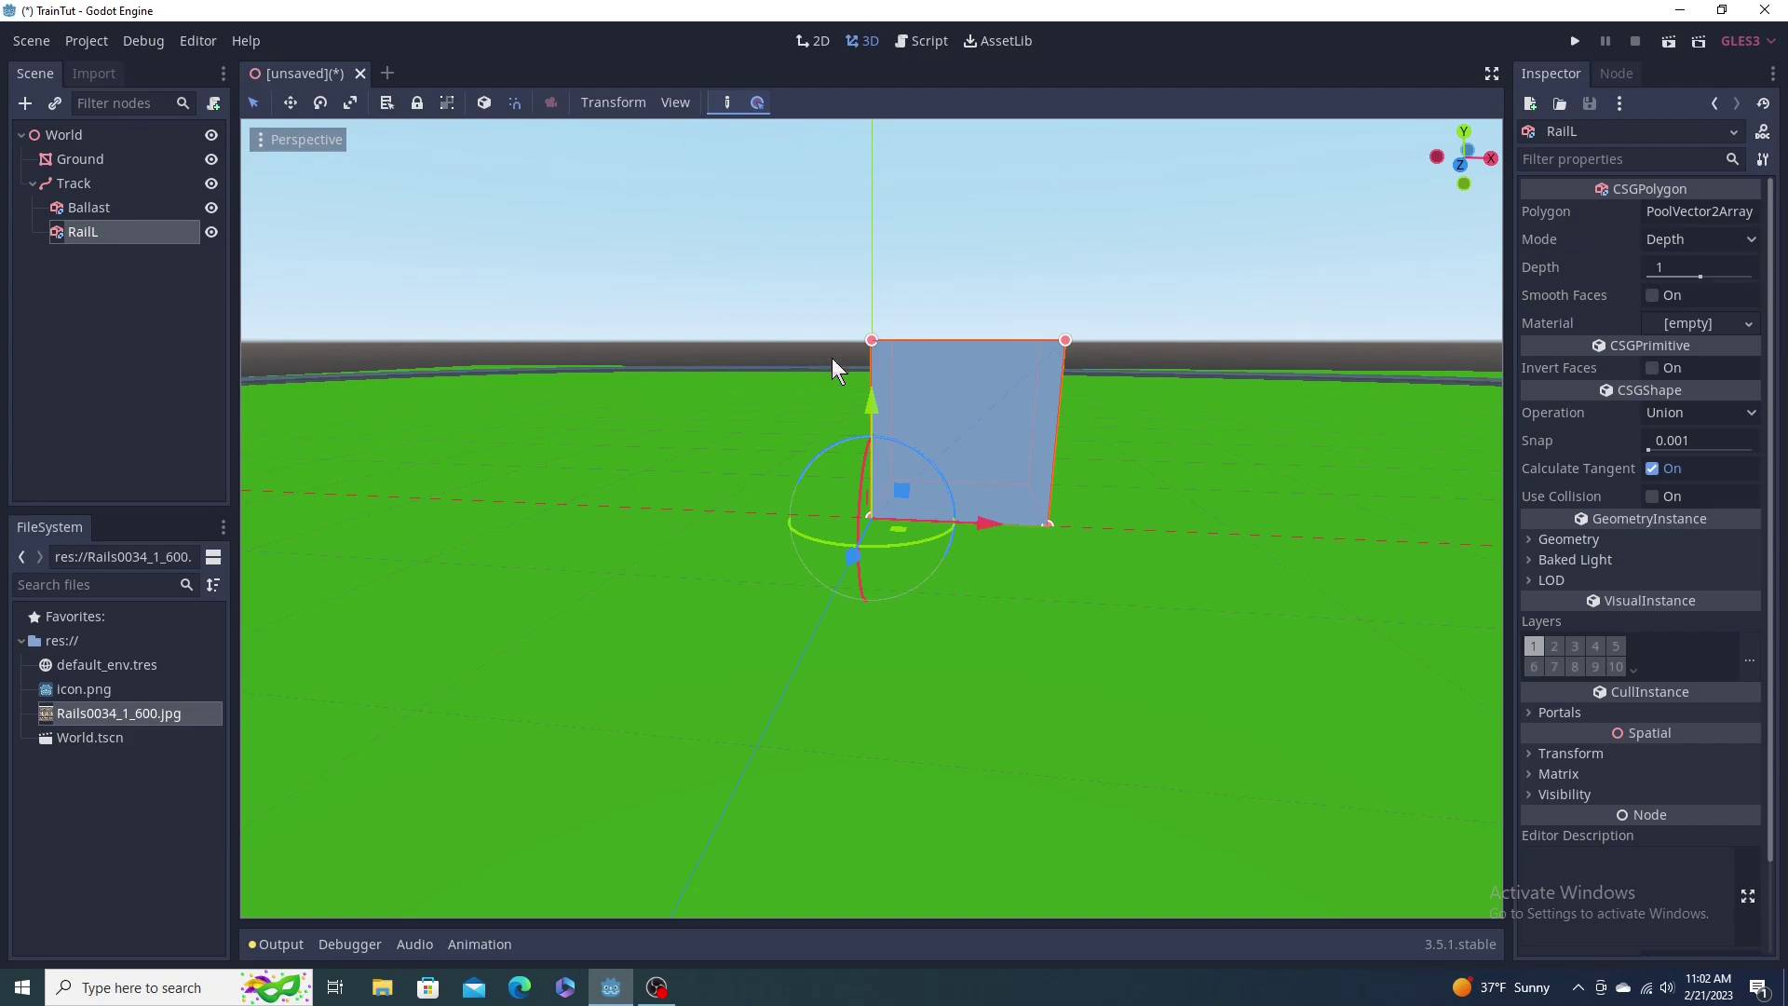
{"action": "middle_click_drag", "start_coordinate": [831, 358], "coordinate": [874, 349]}
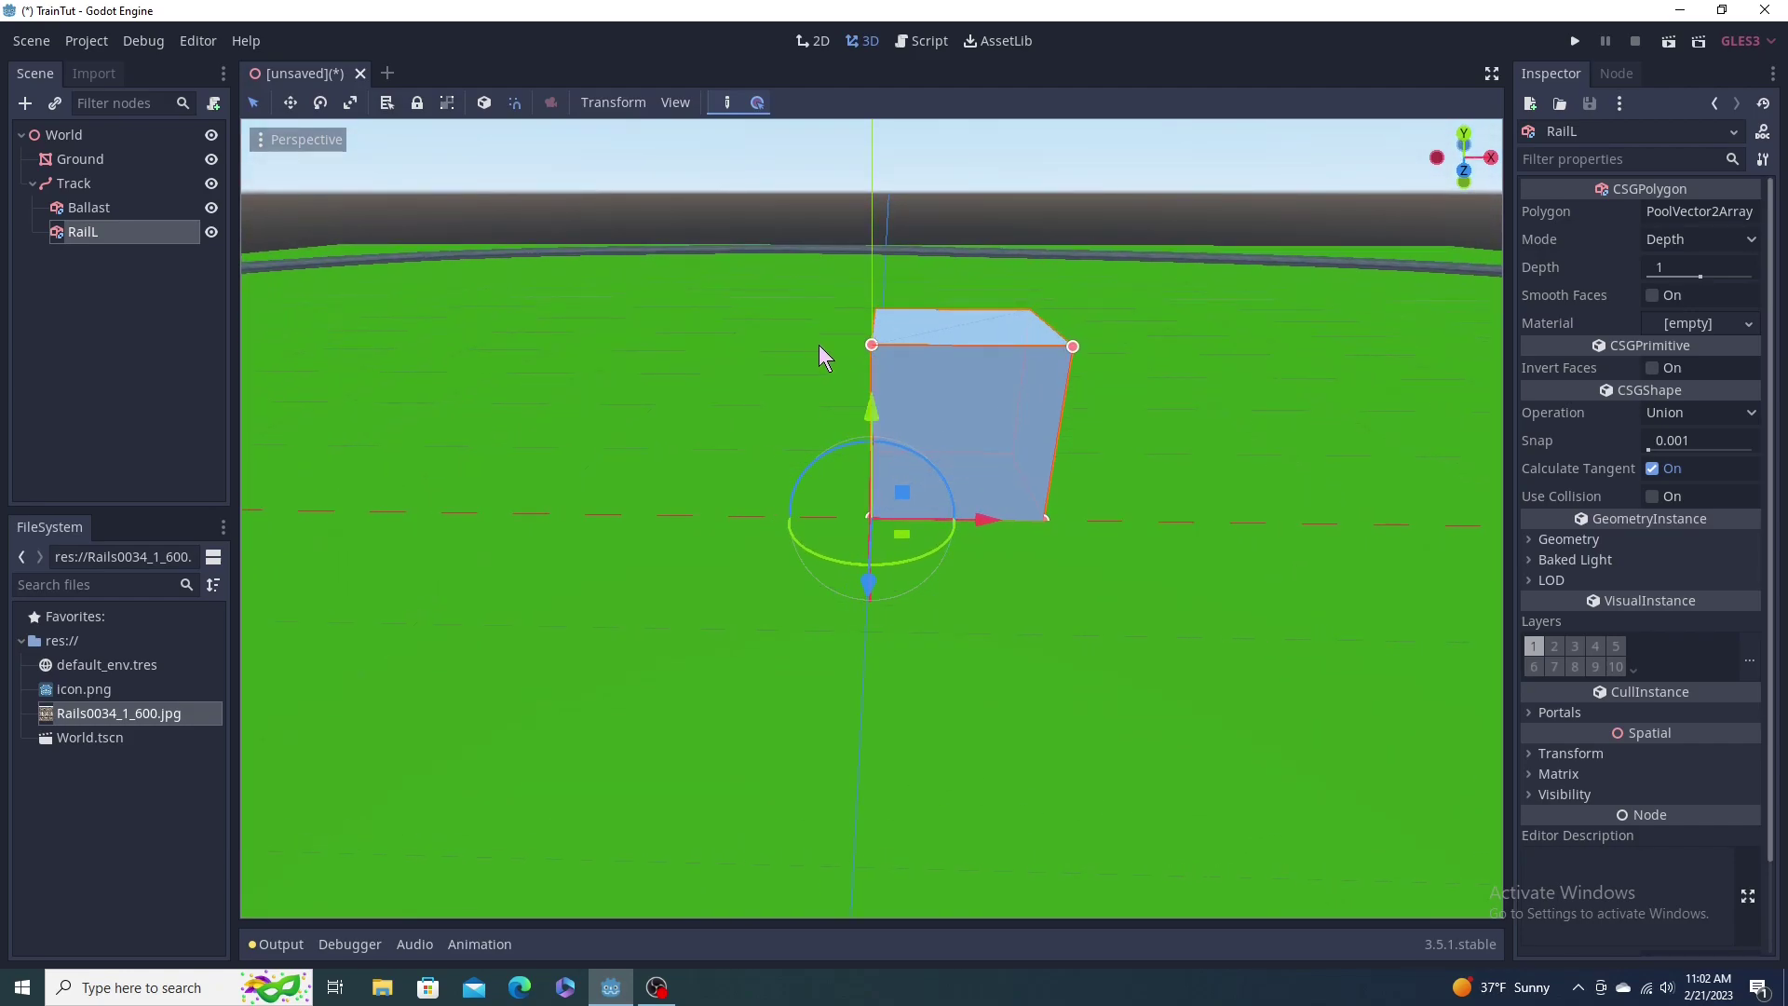
{"action": "middle_click_drag", "start_coordinate": [824, 343], "coordinate": [732, 369]}
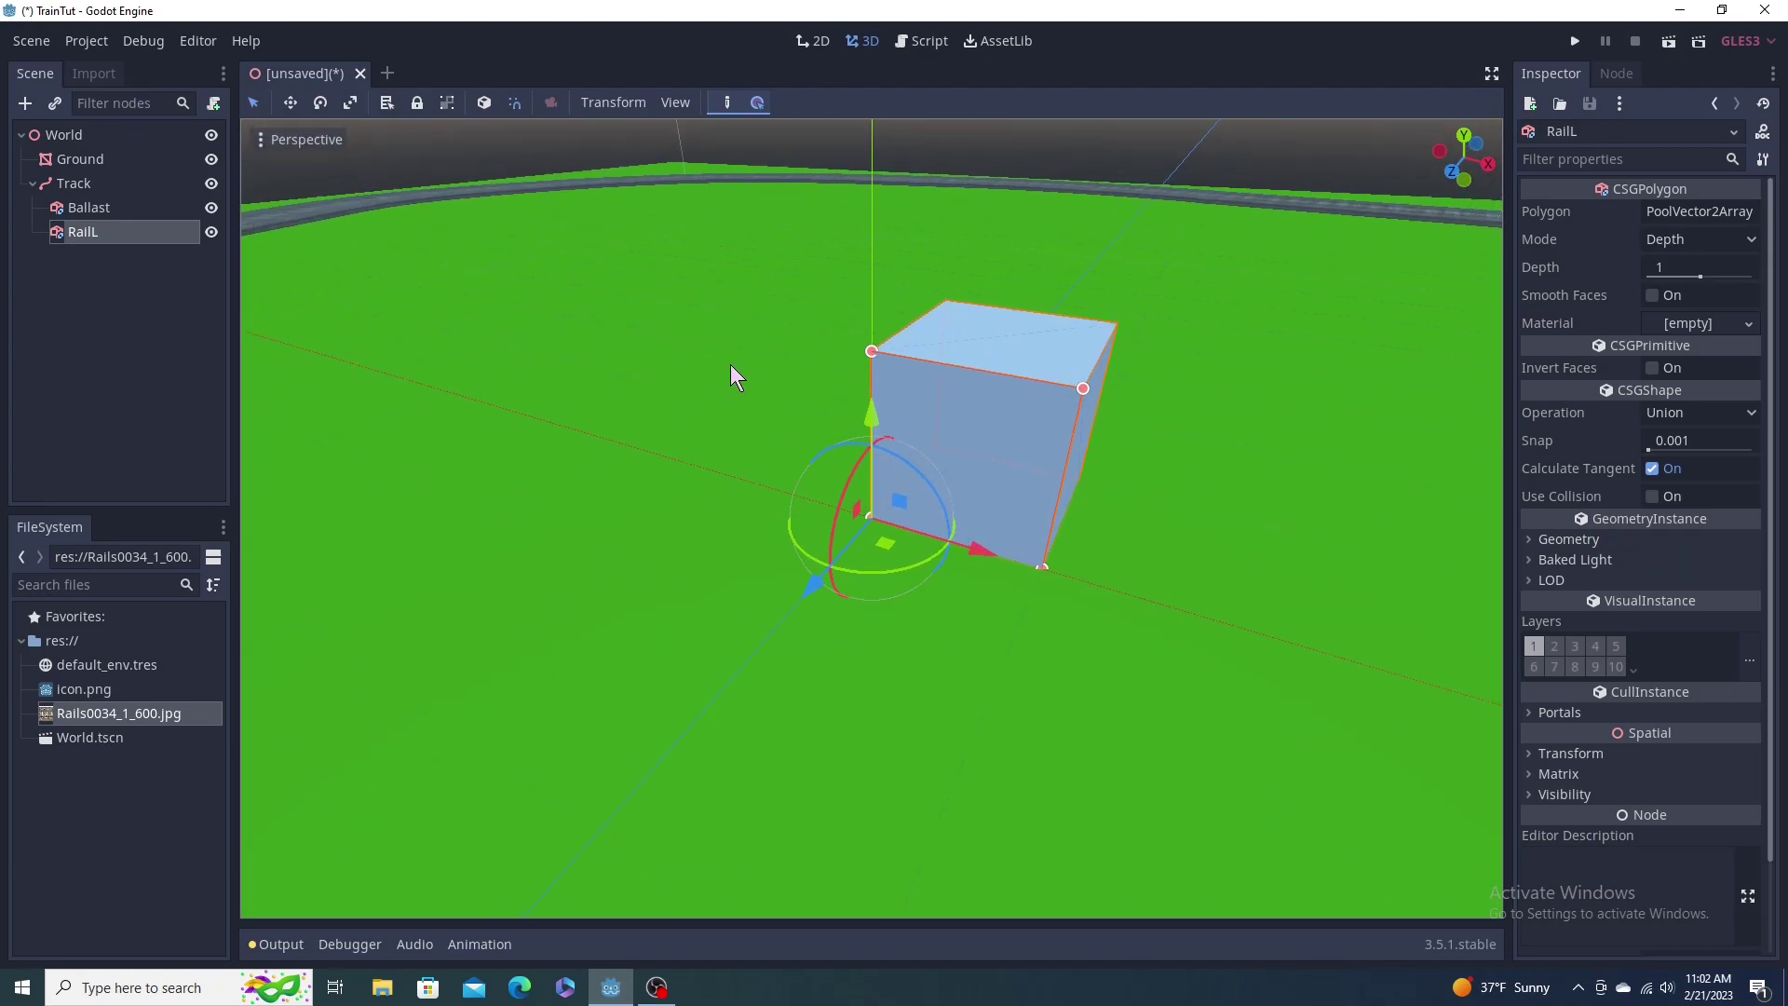
Step: Set RailL's four polygon point x values to -0.5, -0.5, -0.4 and -0.4
{"action": "left_click", "coordinate": [1682, 207]}
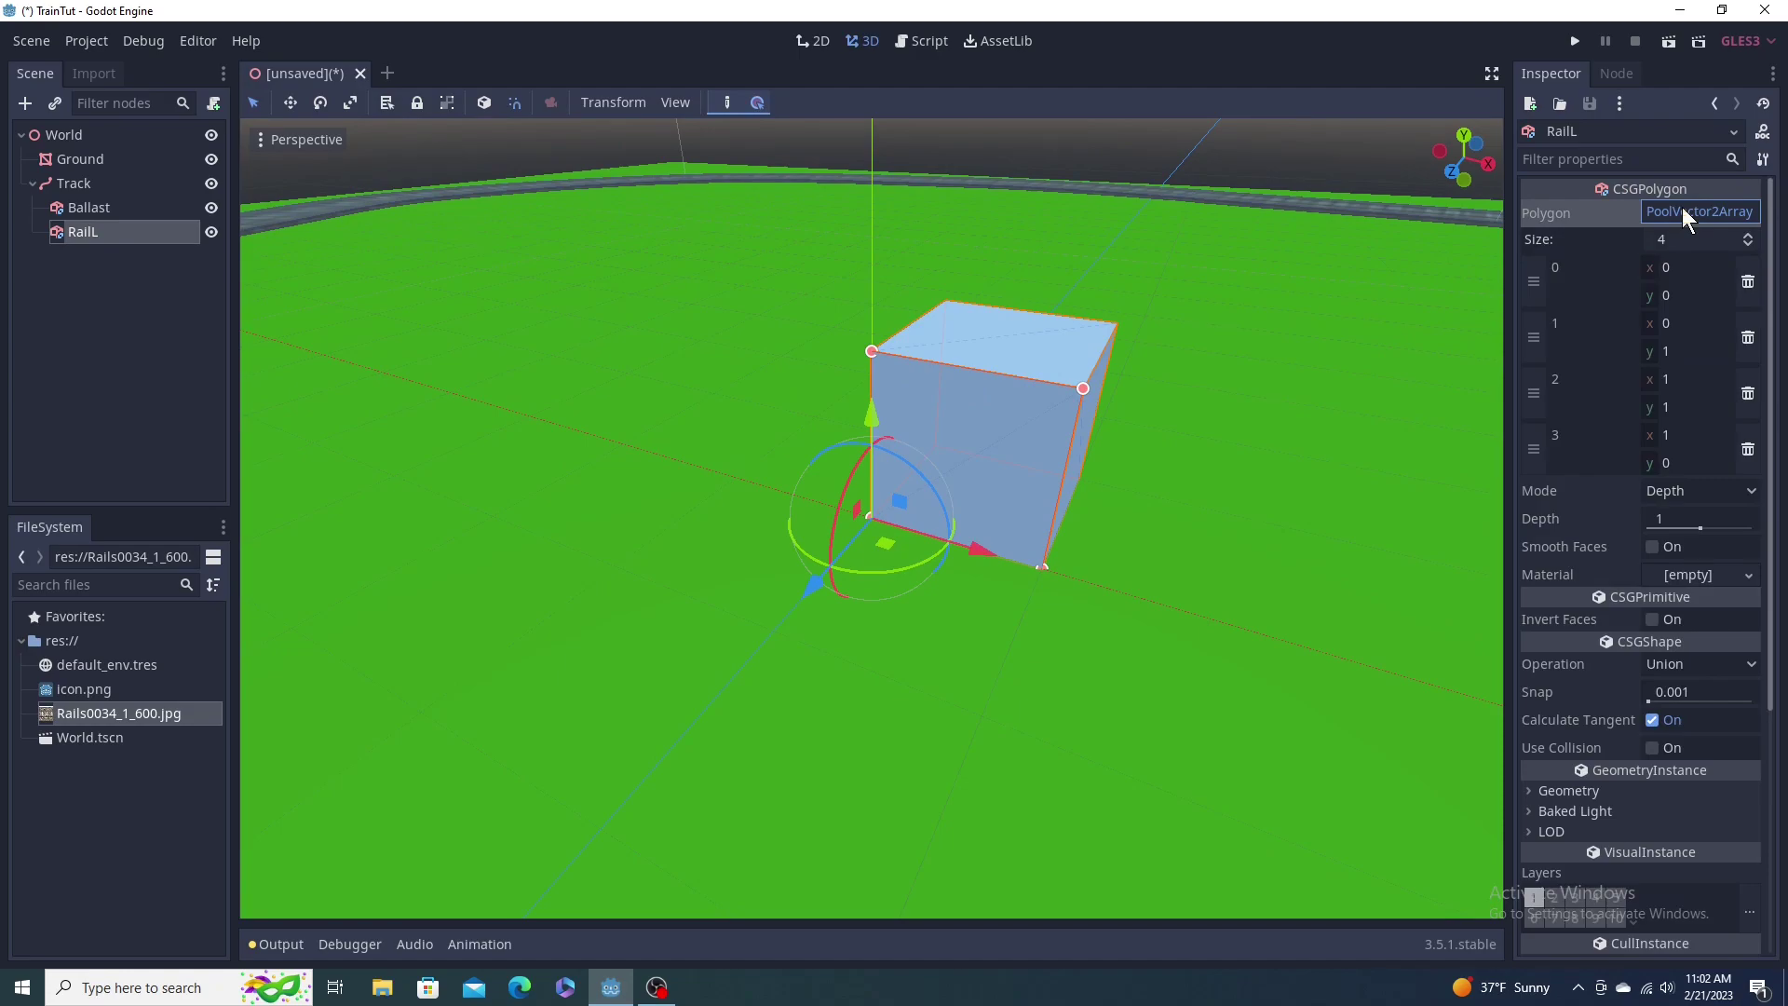
{"action": "left_click", "coordinate": [1680, 270]}
{"action": "type", "text": "-0."}
{"action": "type", "text": "5"}
{"action": "key", "text": "Return"}
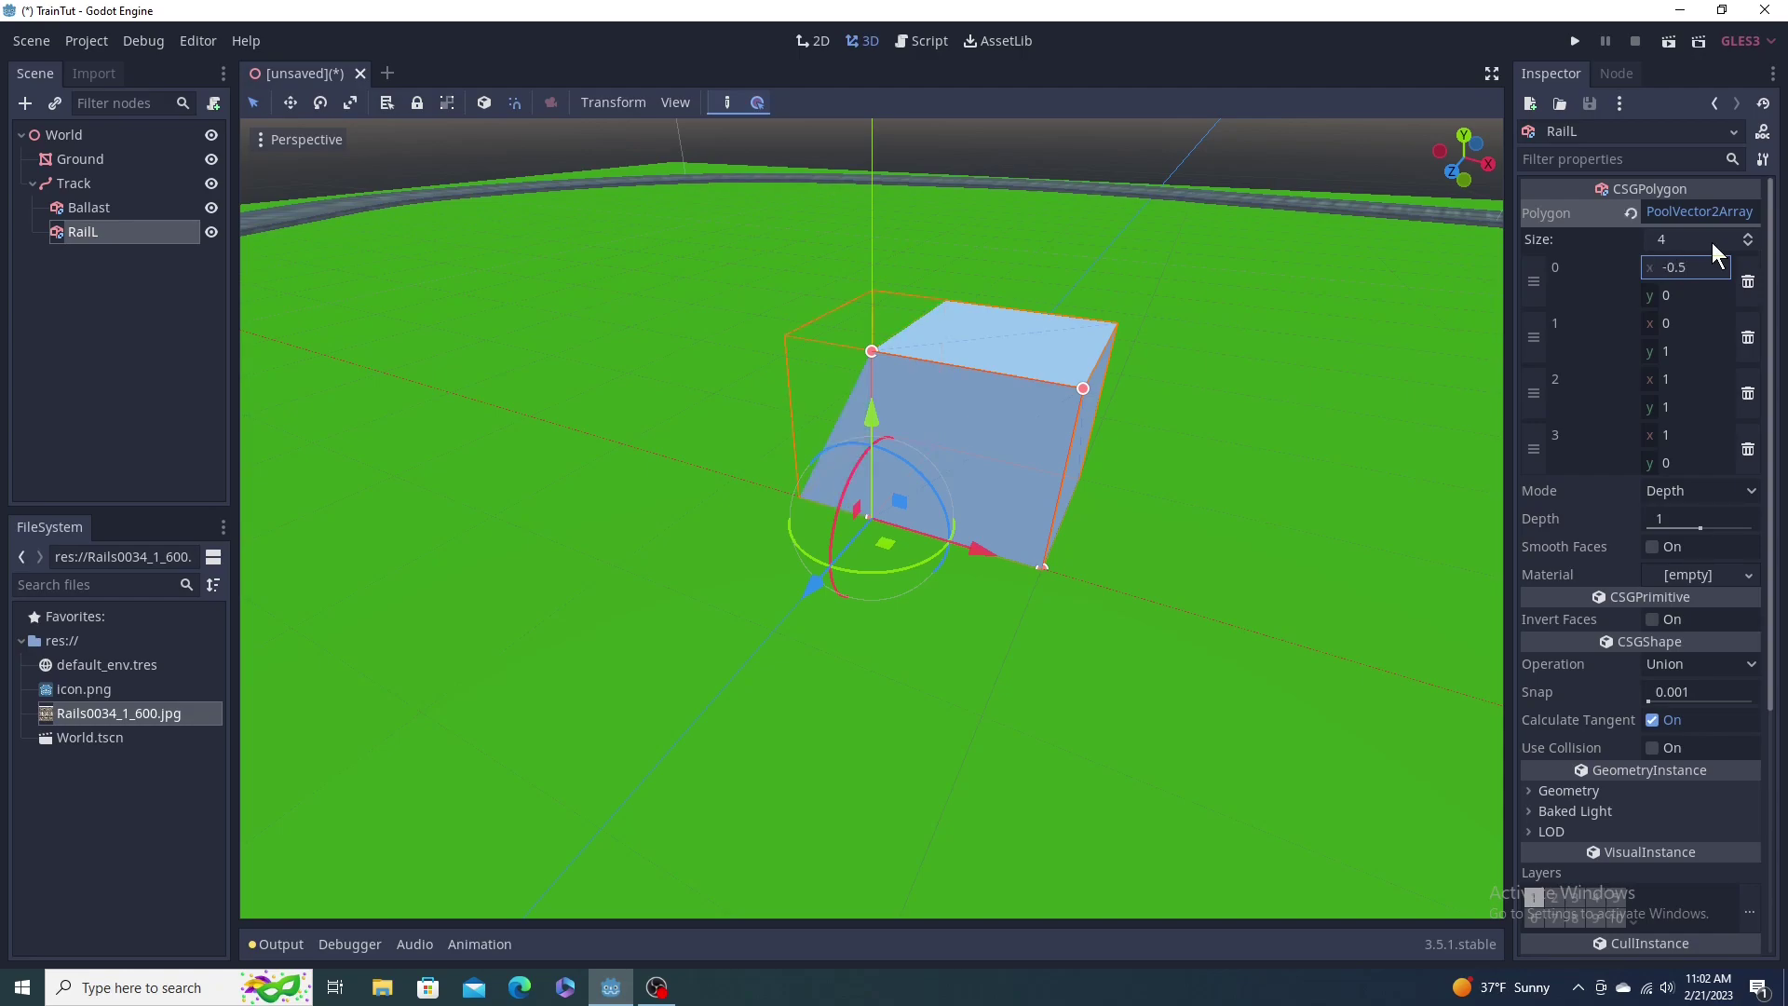
{"action": "left_click", "coordinate": [1673, 323]}
{"action": "type", "text": "-0.5"}
{"action": "key", "text": "Return"}
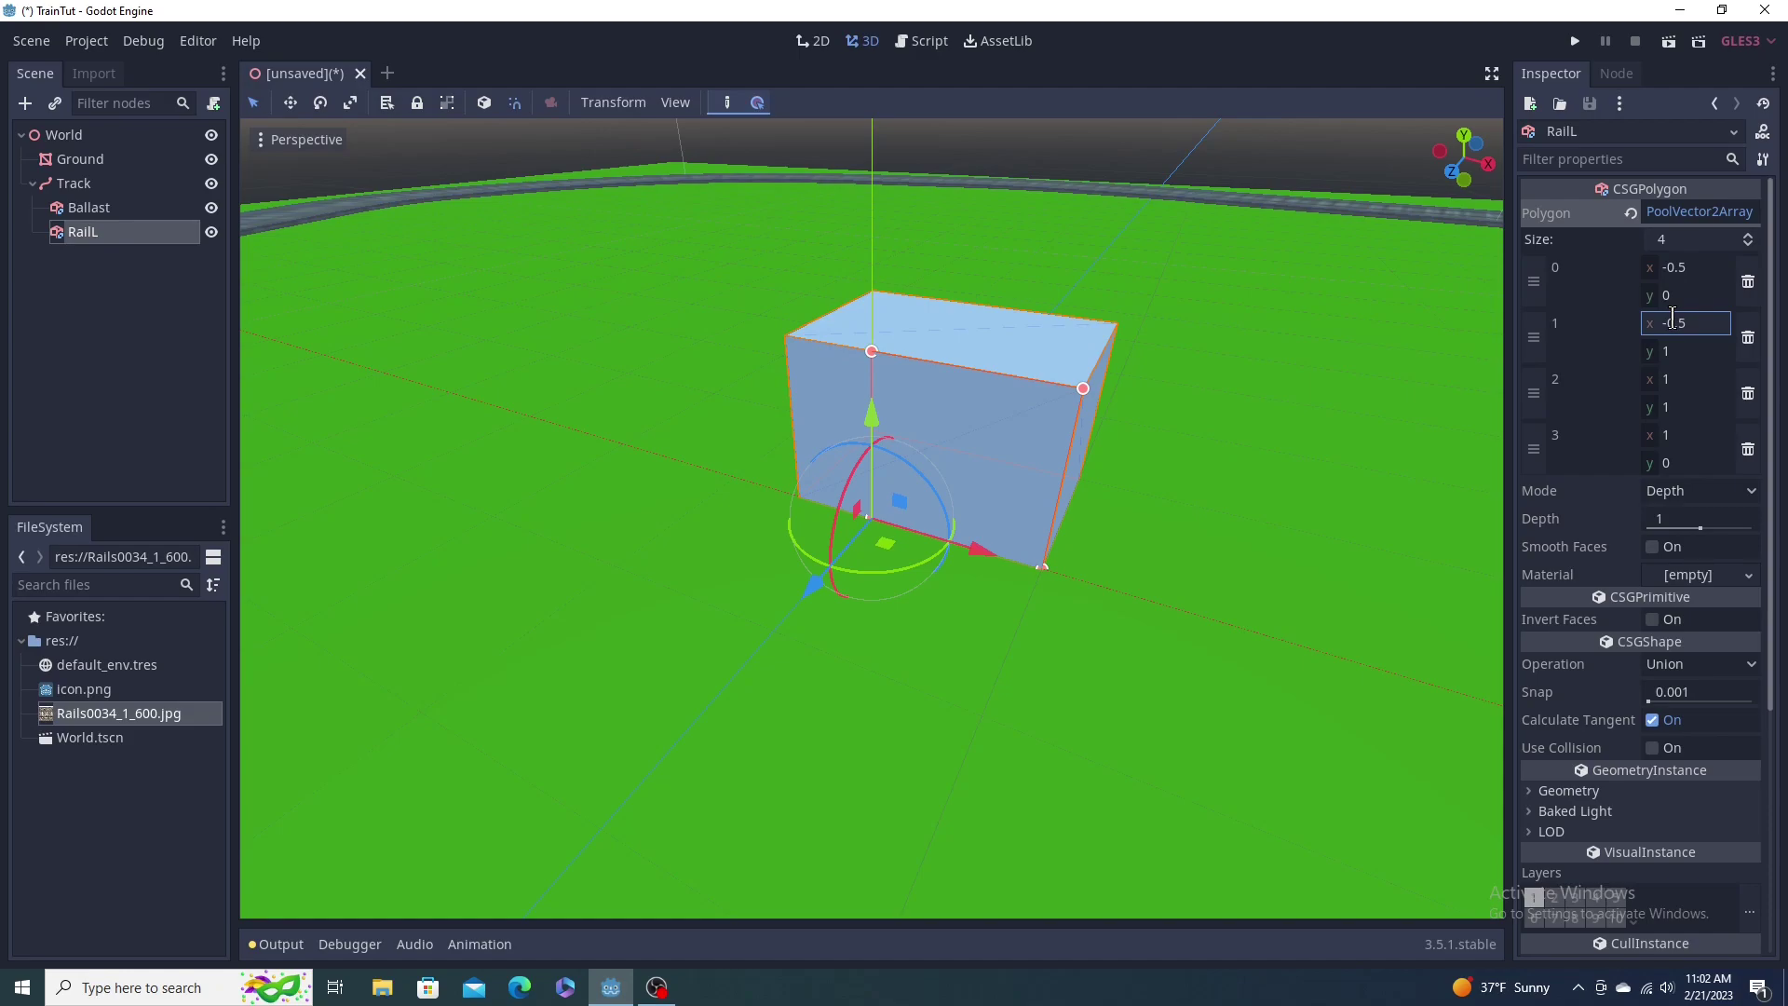
{"action": "left_click", "coordinate": [1671, 380]}
{"action": "type", "text": "-0.4"}
{"action": "key", "text": "Return"}
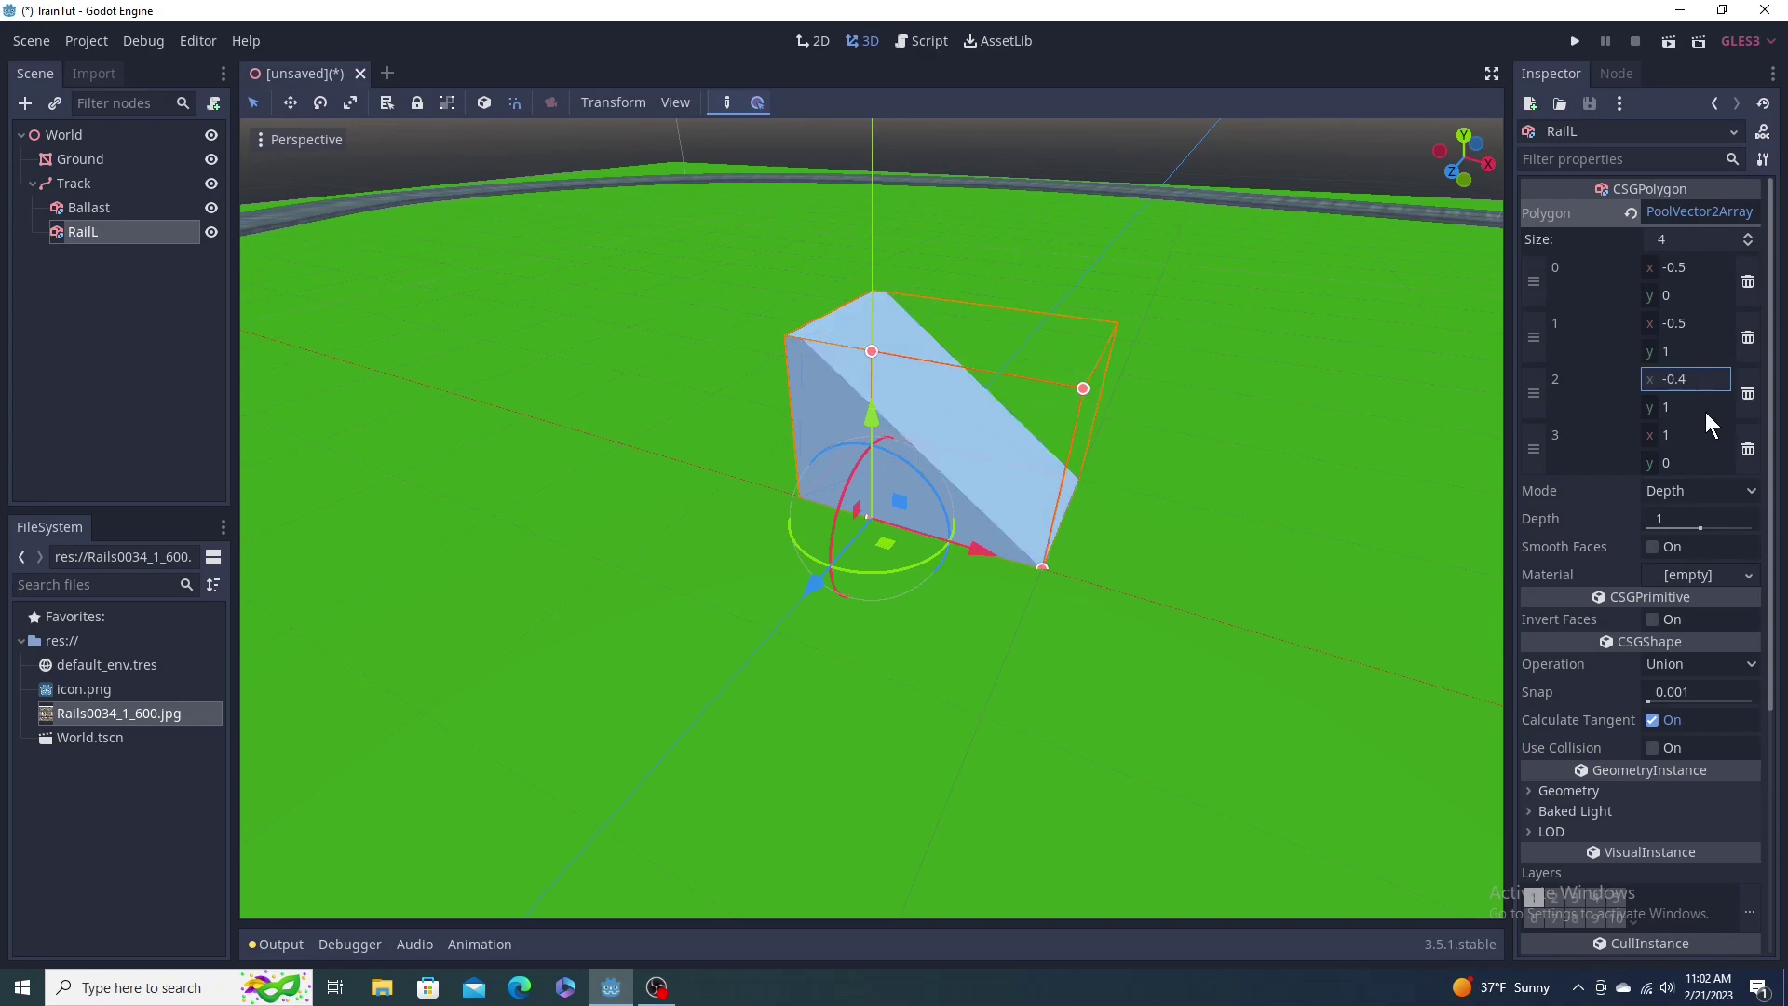
{"action": "left_click", "coordinate": [1682, 439]}
{"action": "type", "text": "-0.4"}
{"action": "key", "text": "Return"}
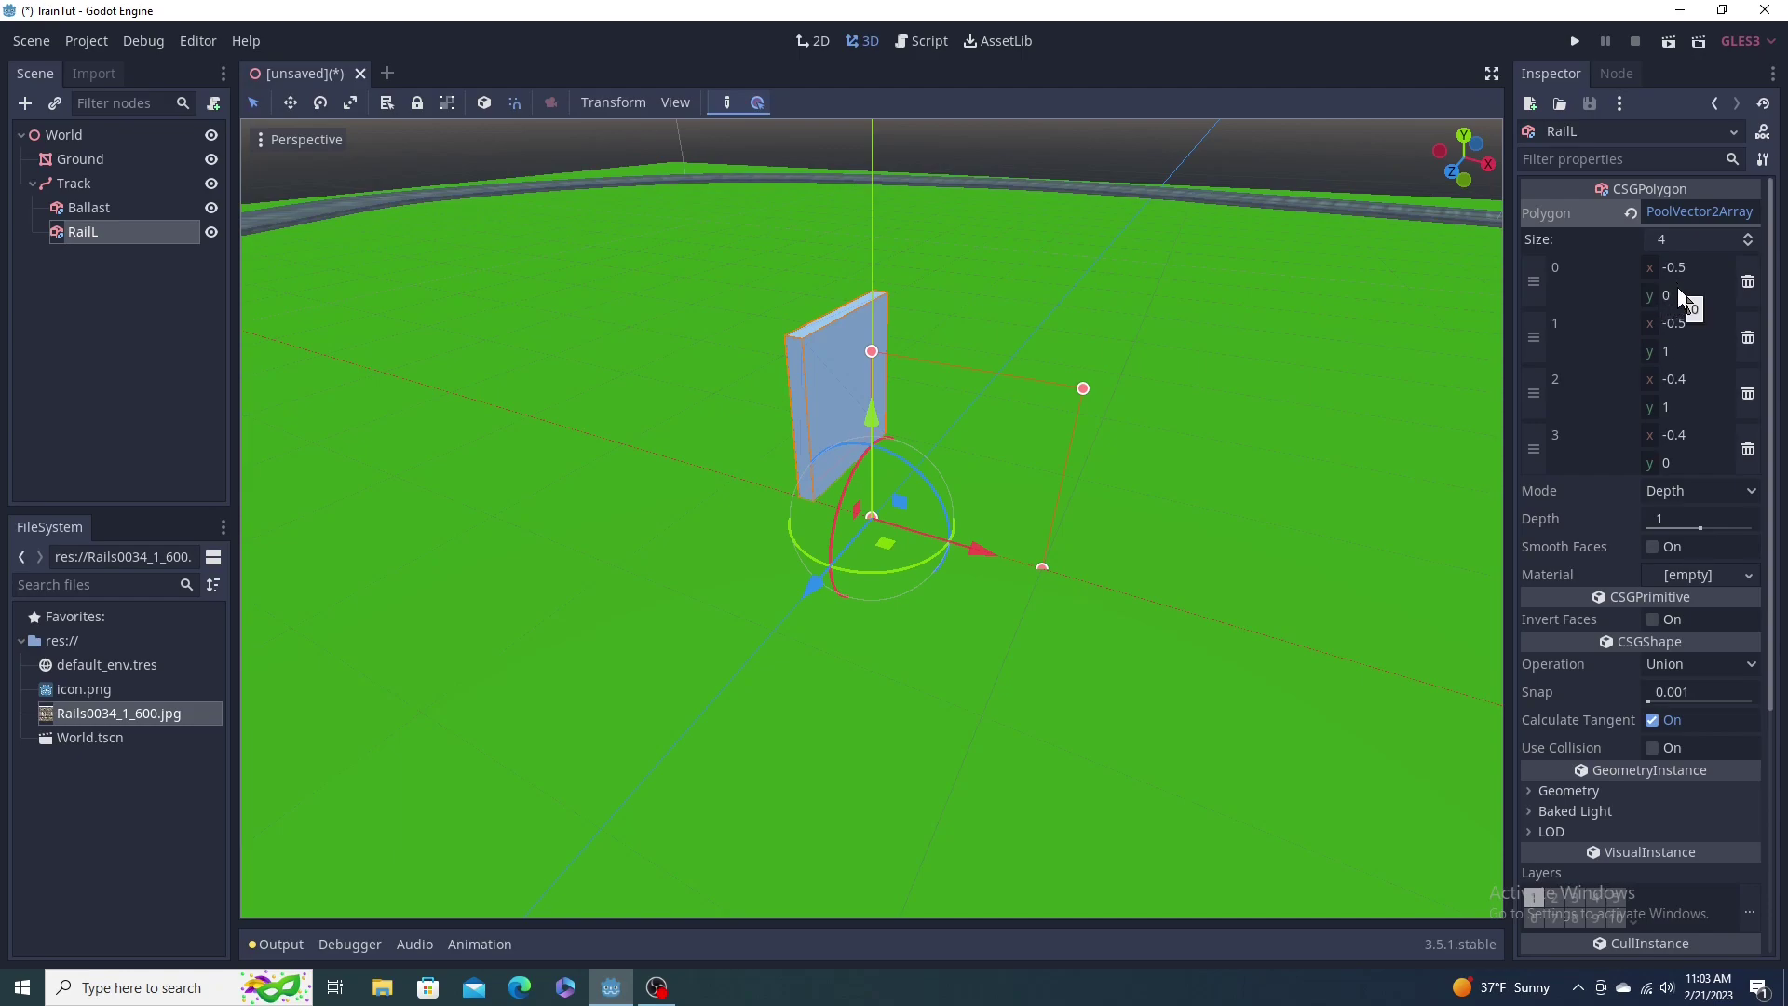
Step: Raise polygon points 1 and 2 to y 0.2 for a 0.2-high rail profile
{"action": "left_click", "coordinate": [1672, 351]}
{"action": "type", "text": "."}
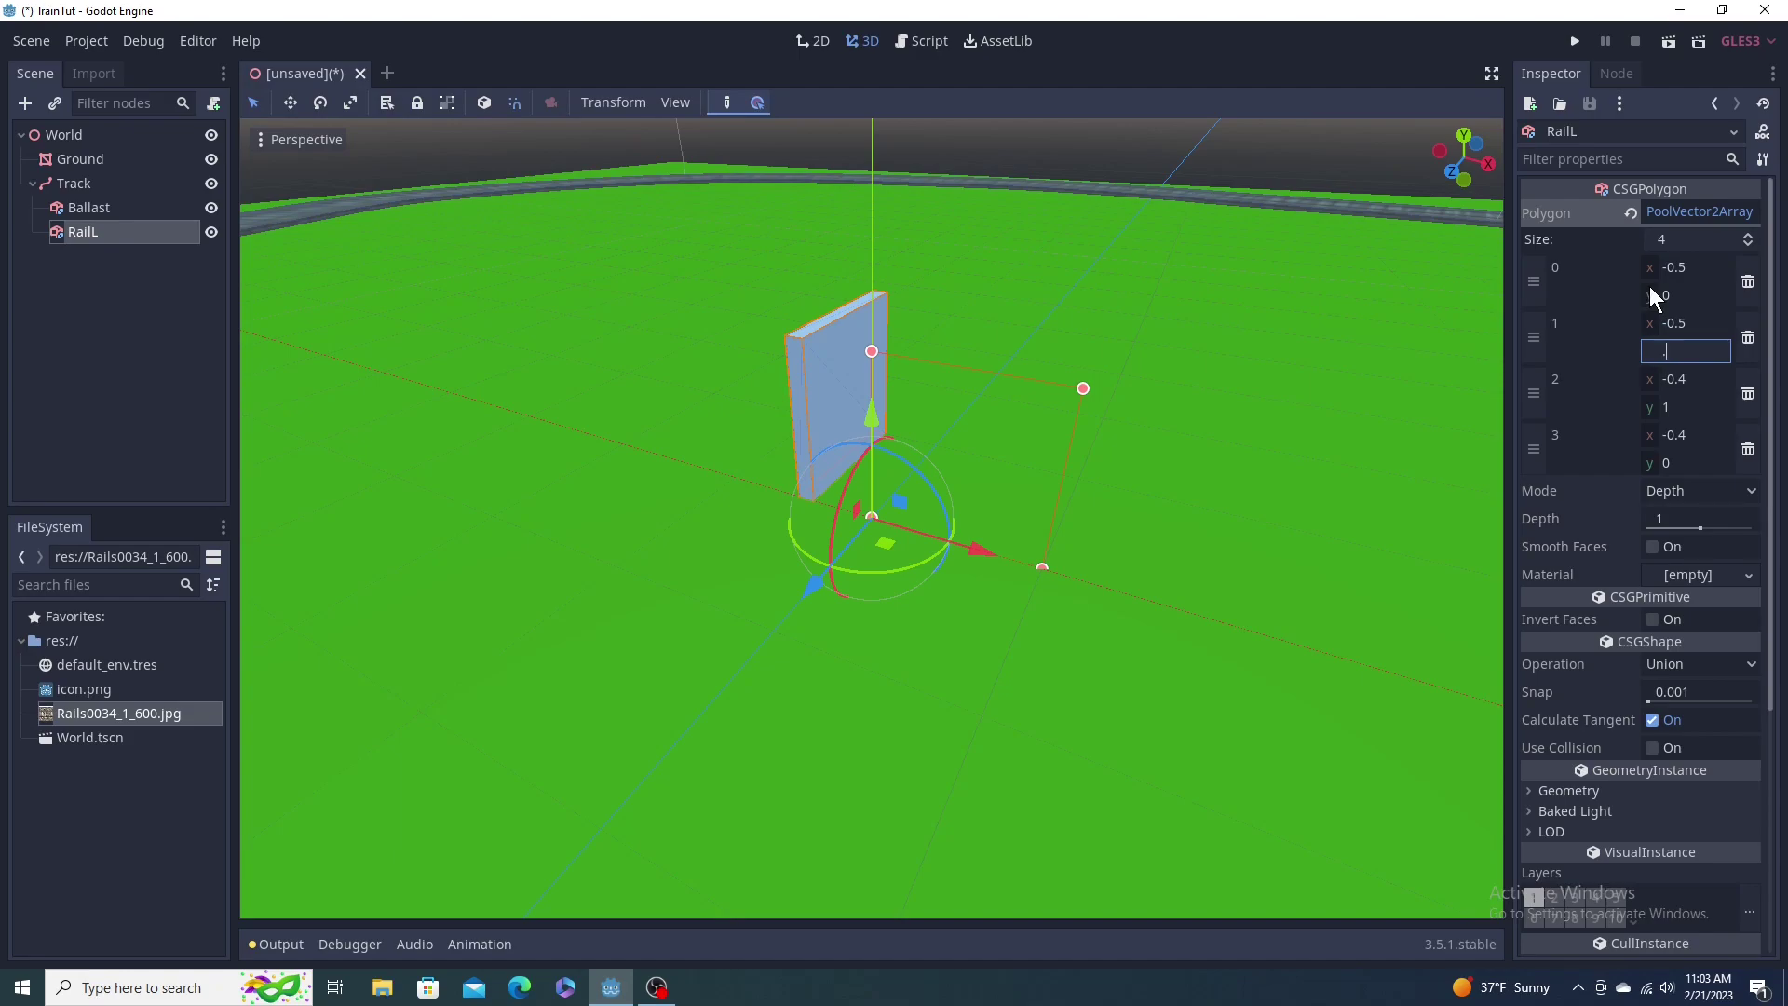
{"action": "type", "text": "2"}
{"action": "key", "text": "Return"}
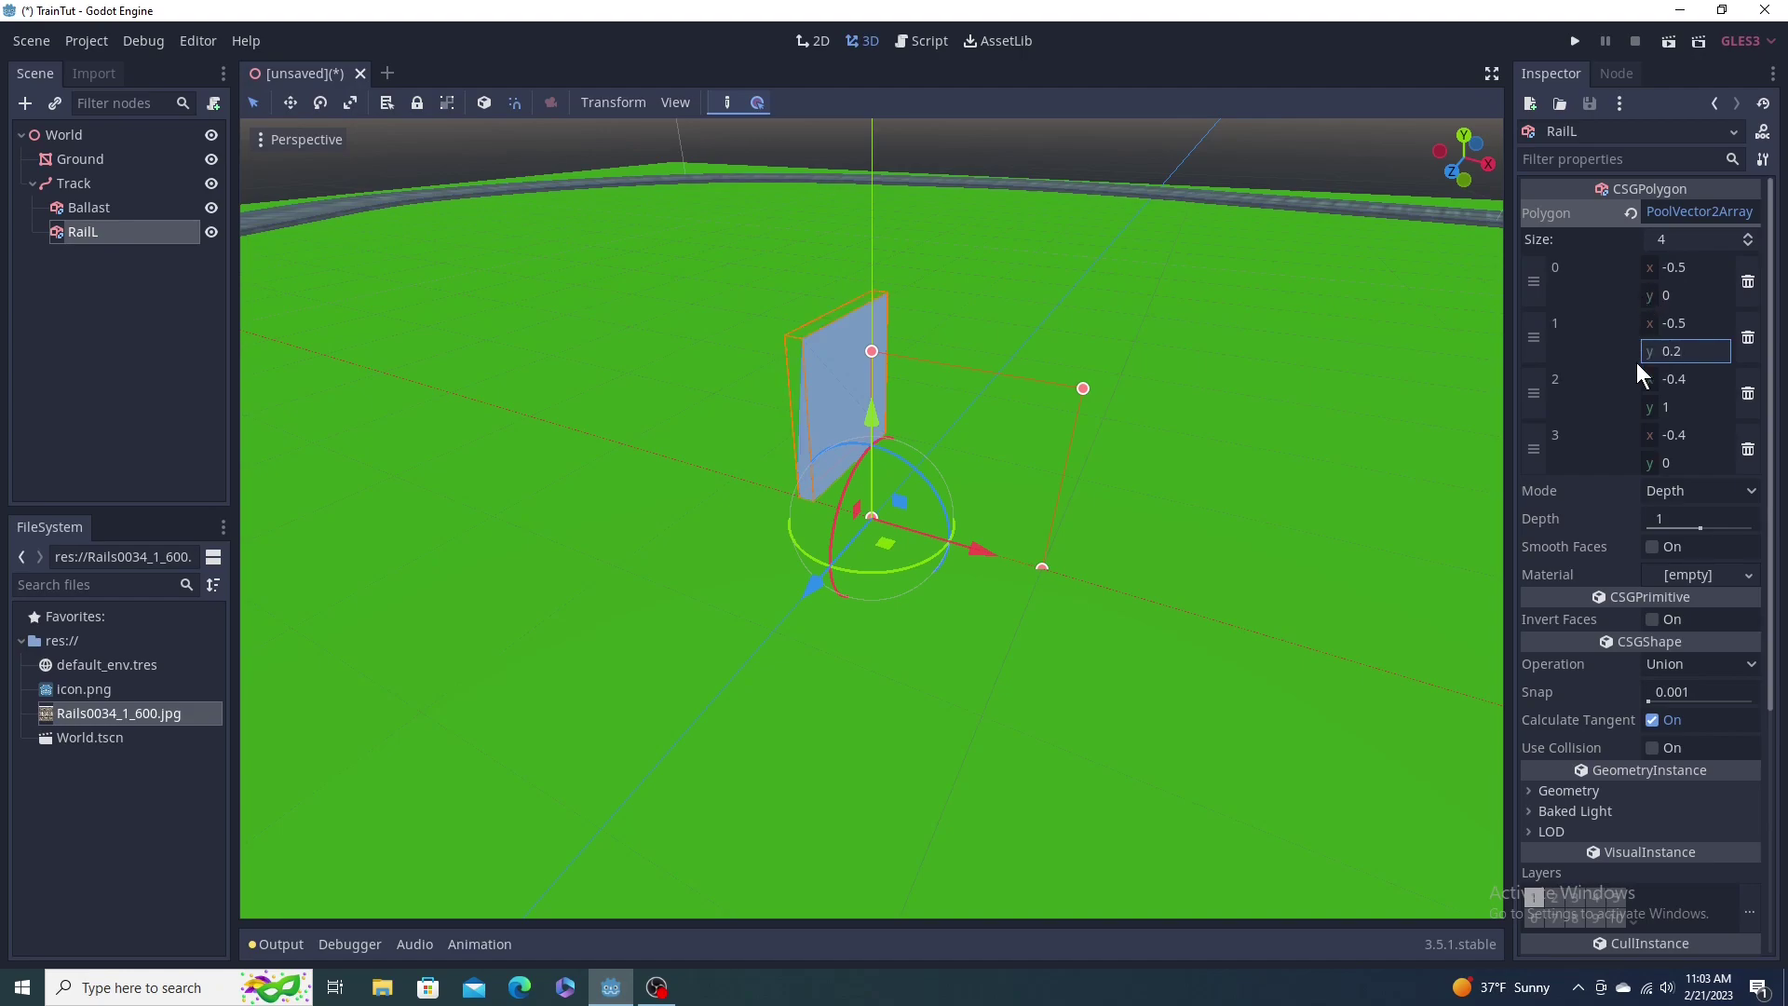
{"action": "left_click", "coordinate": [1665, 406]}
{"action": "type", "text": ".2"}
{"action": "key", "text": "Return"}
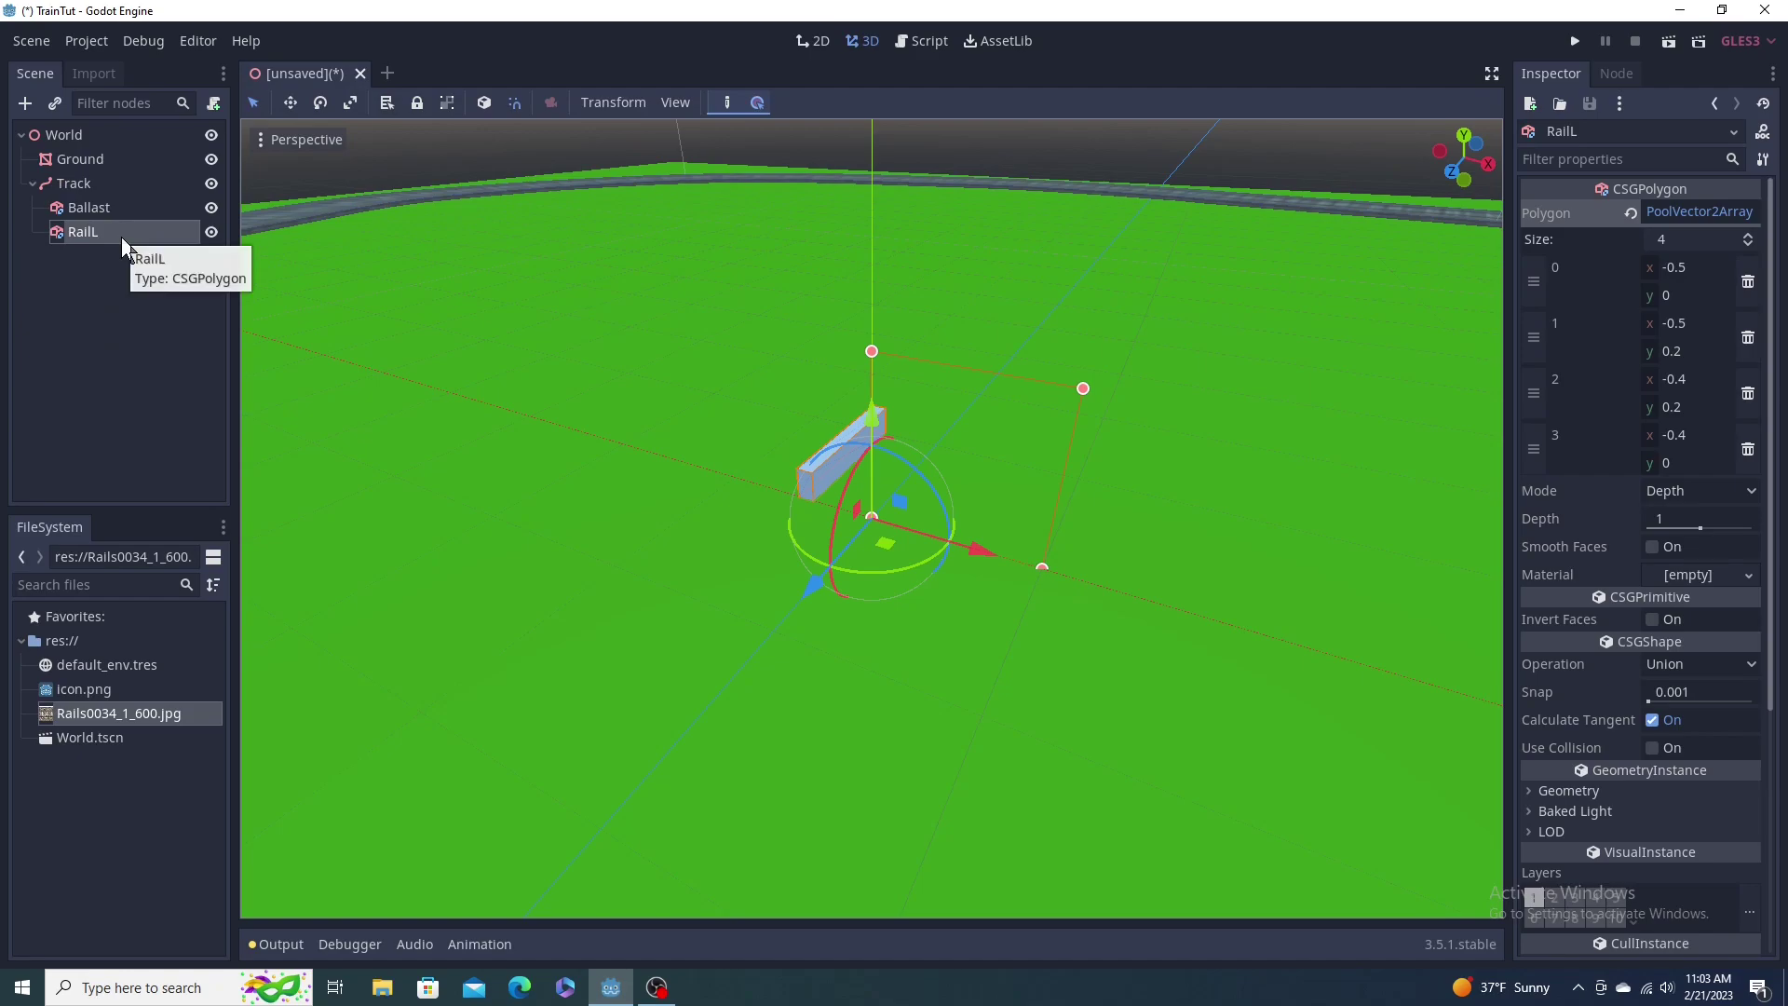
Step: Duplicate the RailL node with Ctrl+D and rename the copy RailR
{"action": "key", "text": "ctrl+d"}
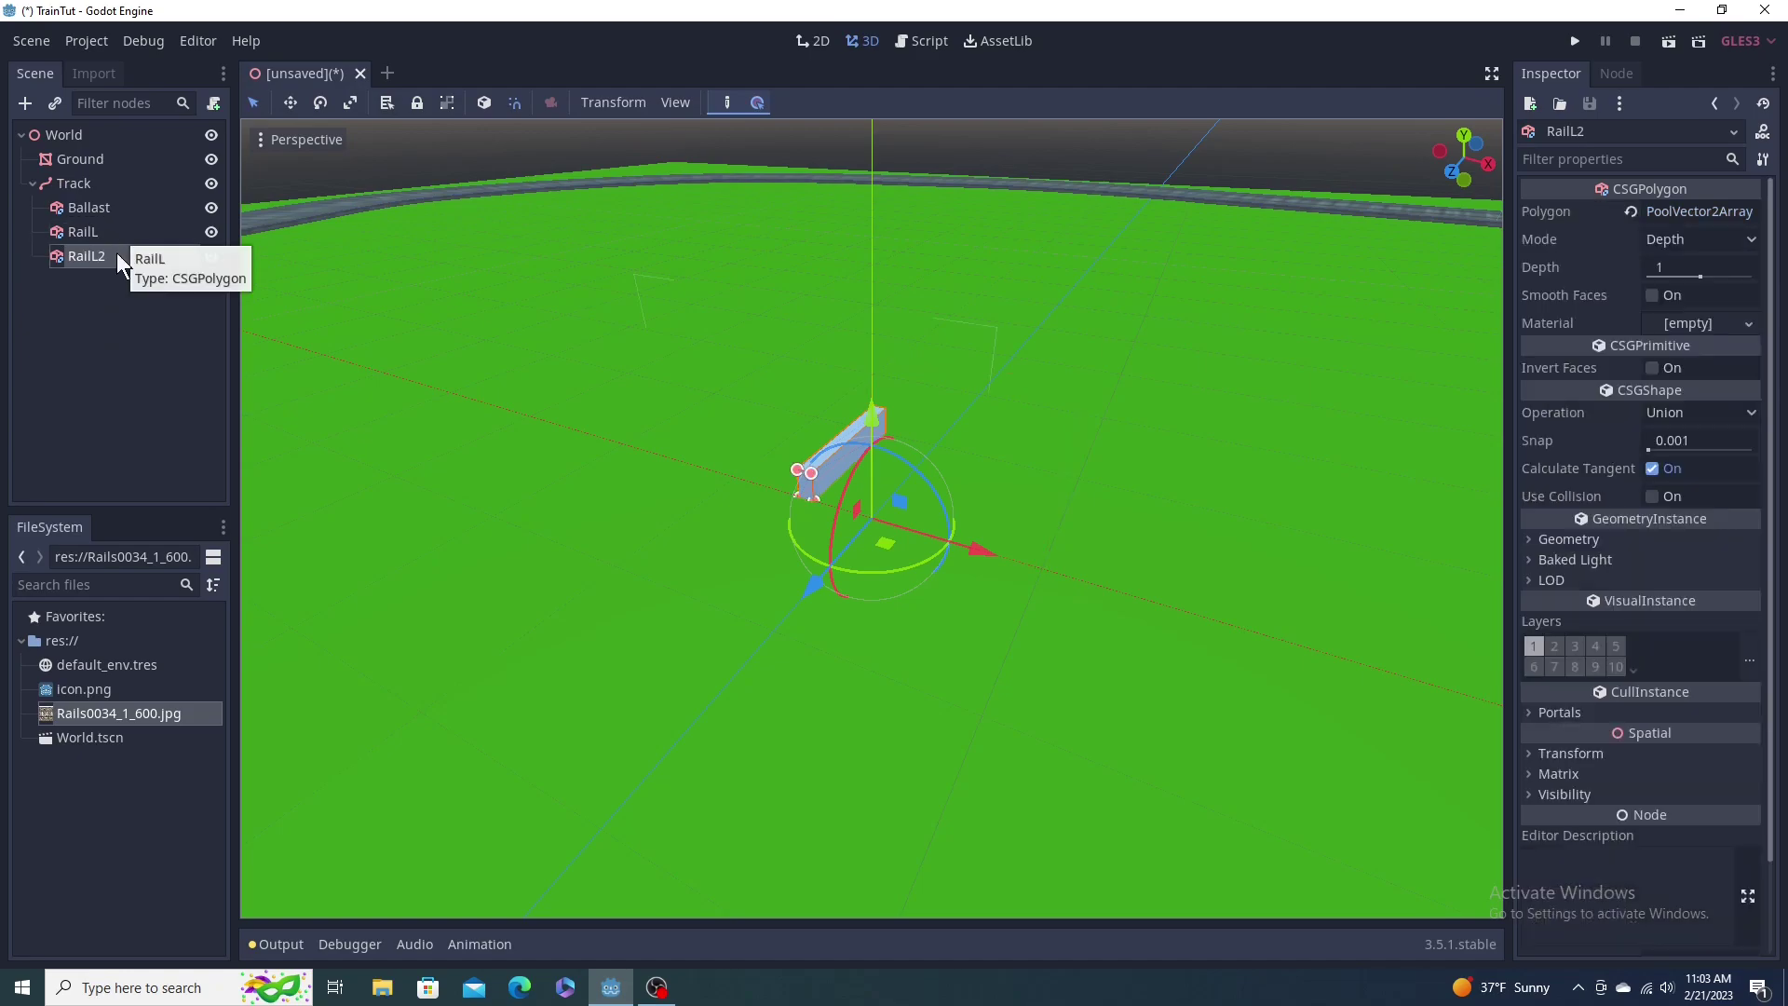
{"action": "double_click", "coordinate": [128, 255]}
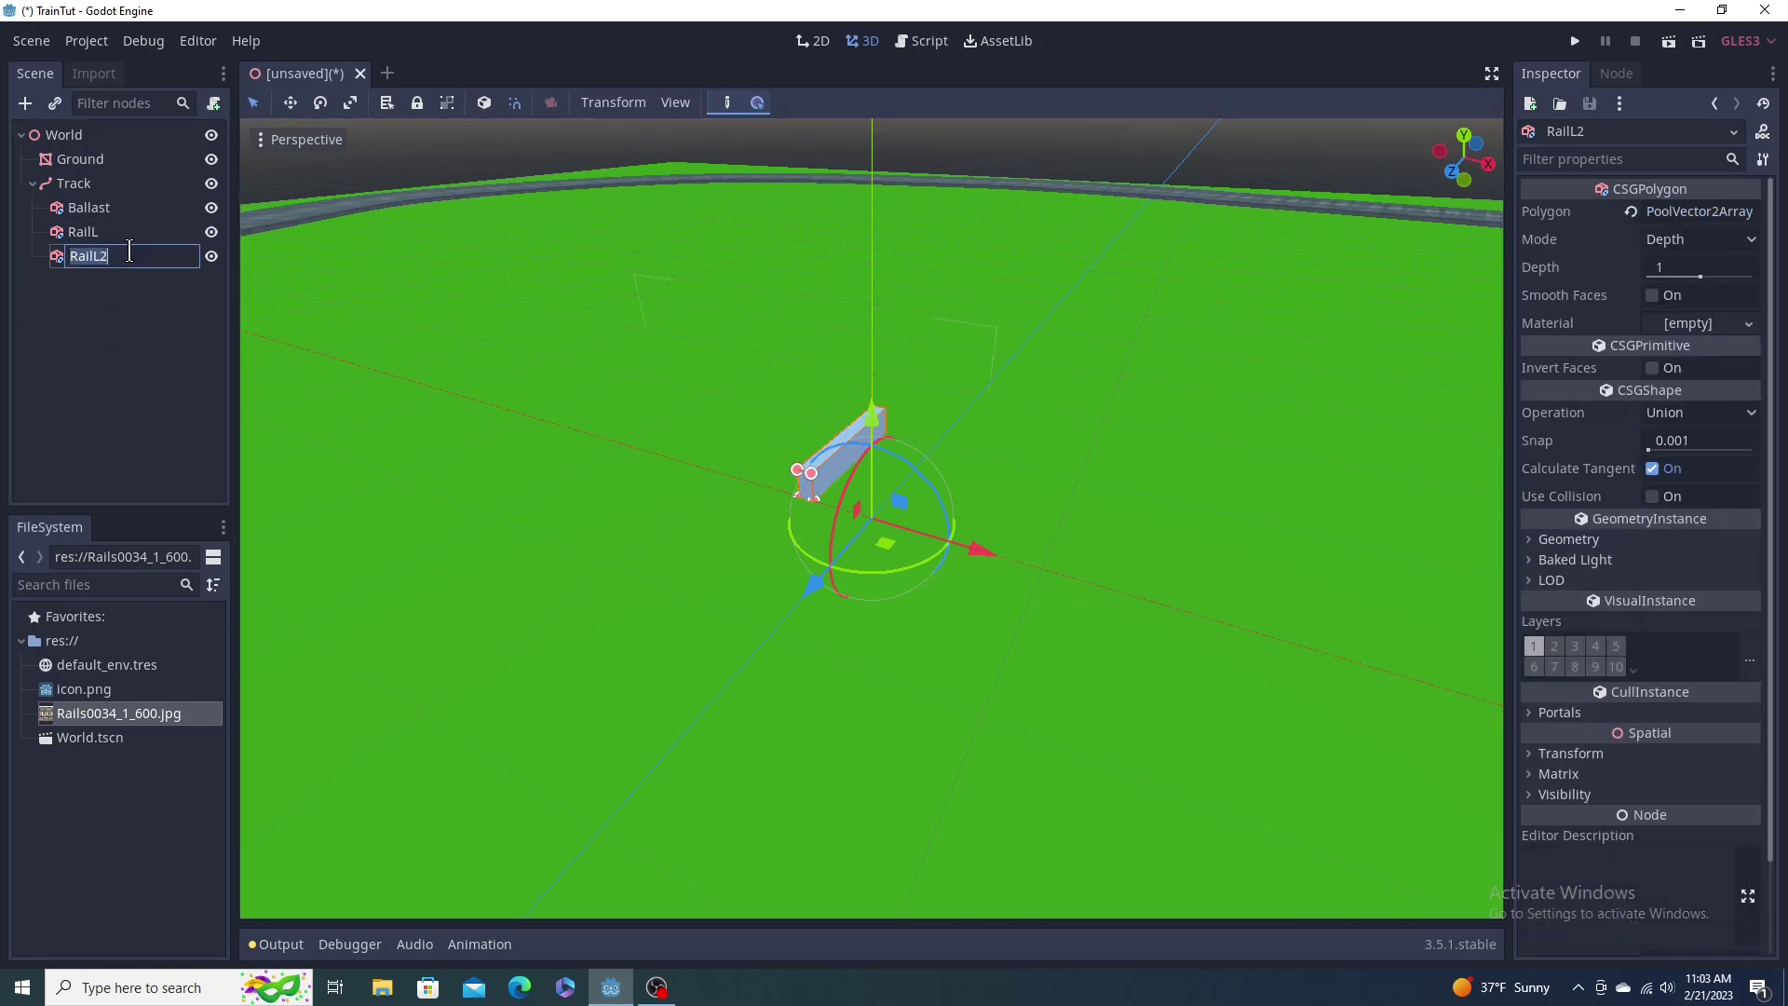
{"action": "key", "text": "BackSpace"}
{"action": "type", "text": "RailR"}
{"action": "key", "text": "Return"}
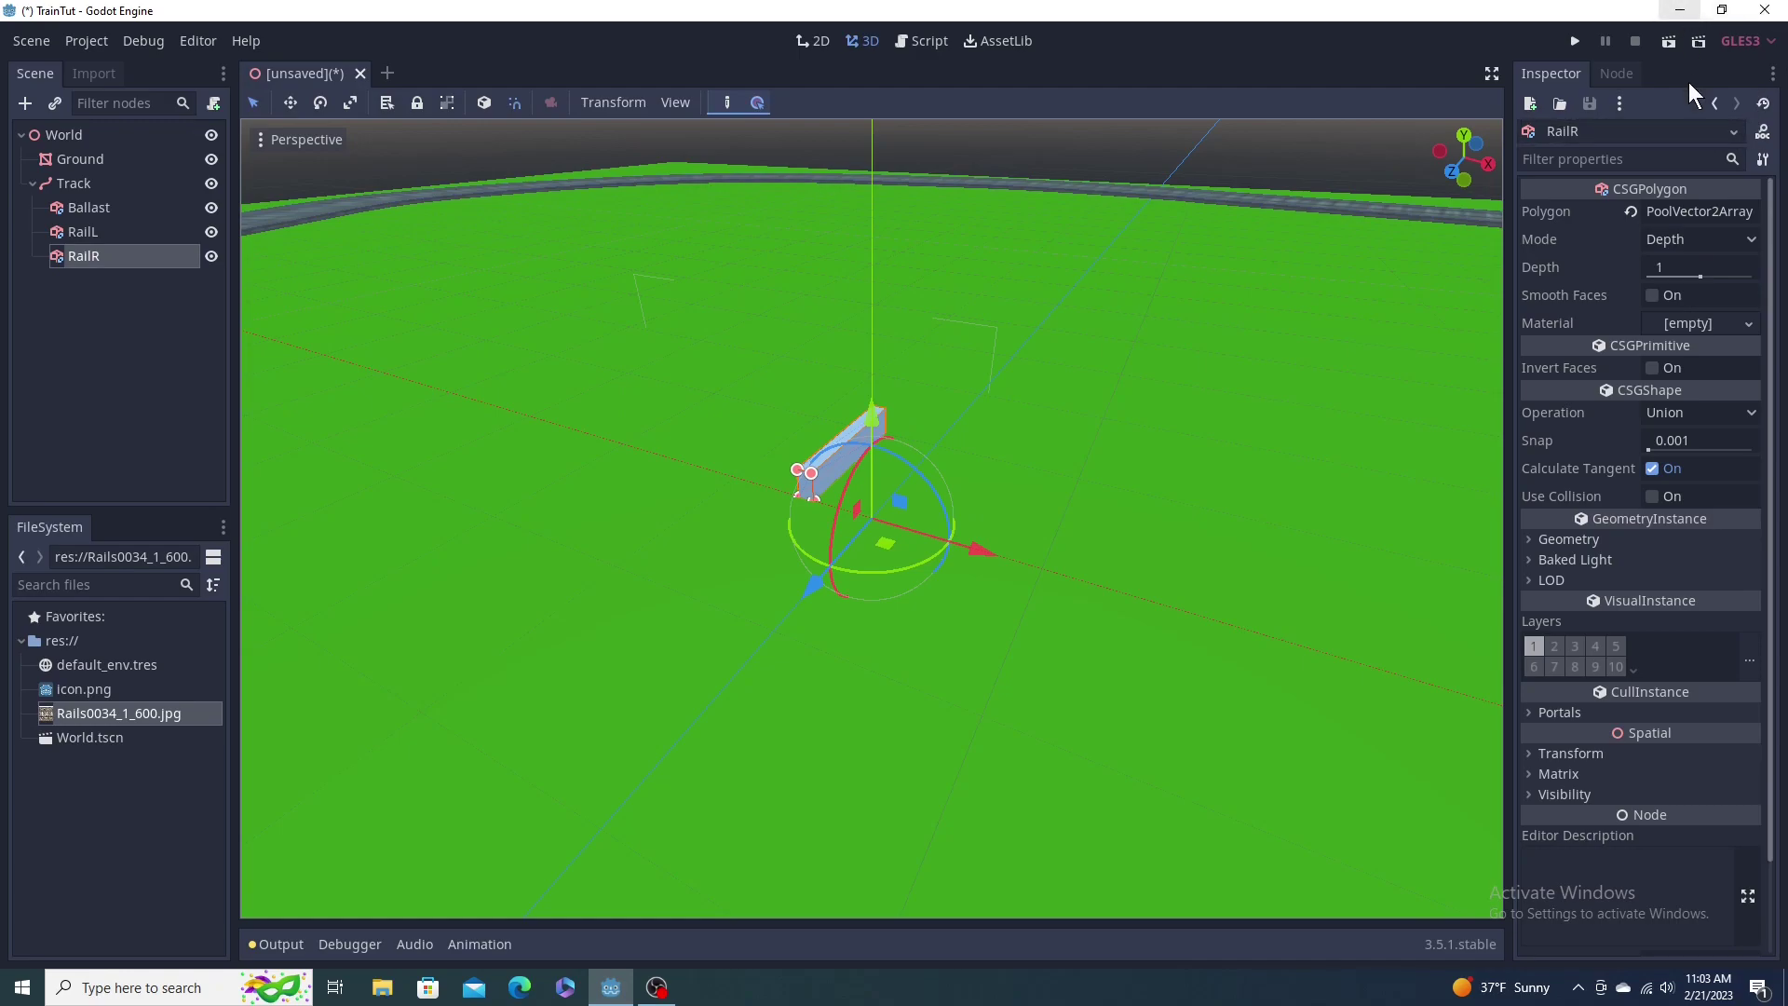
Step: Expand RailR's Polygon array and set points 0 and 1 x values to 0.5
{"action": "left_click", "coordinate": [1673, 213]}
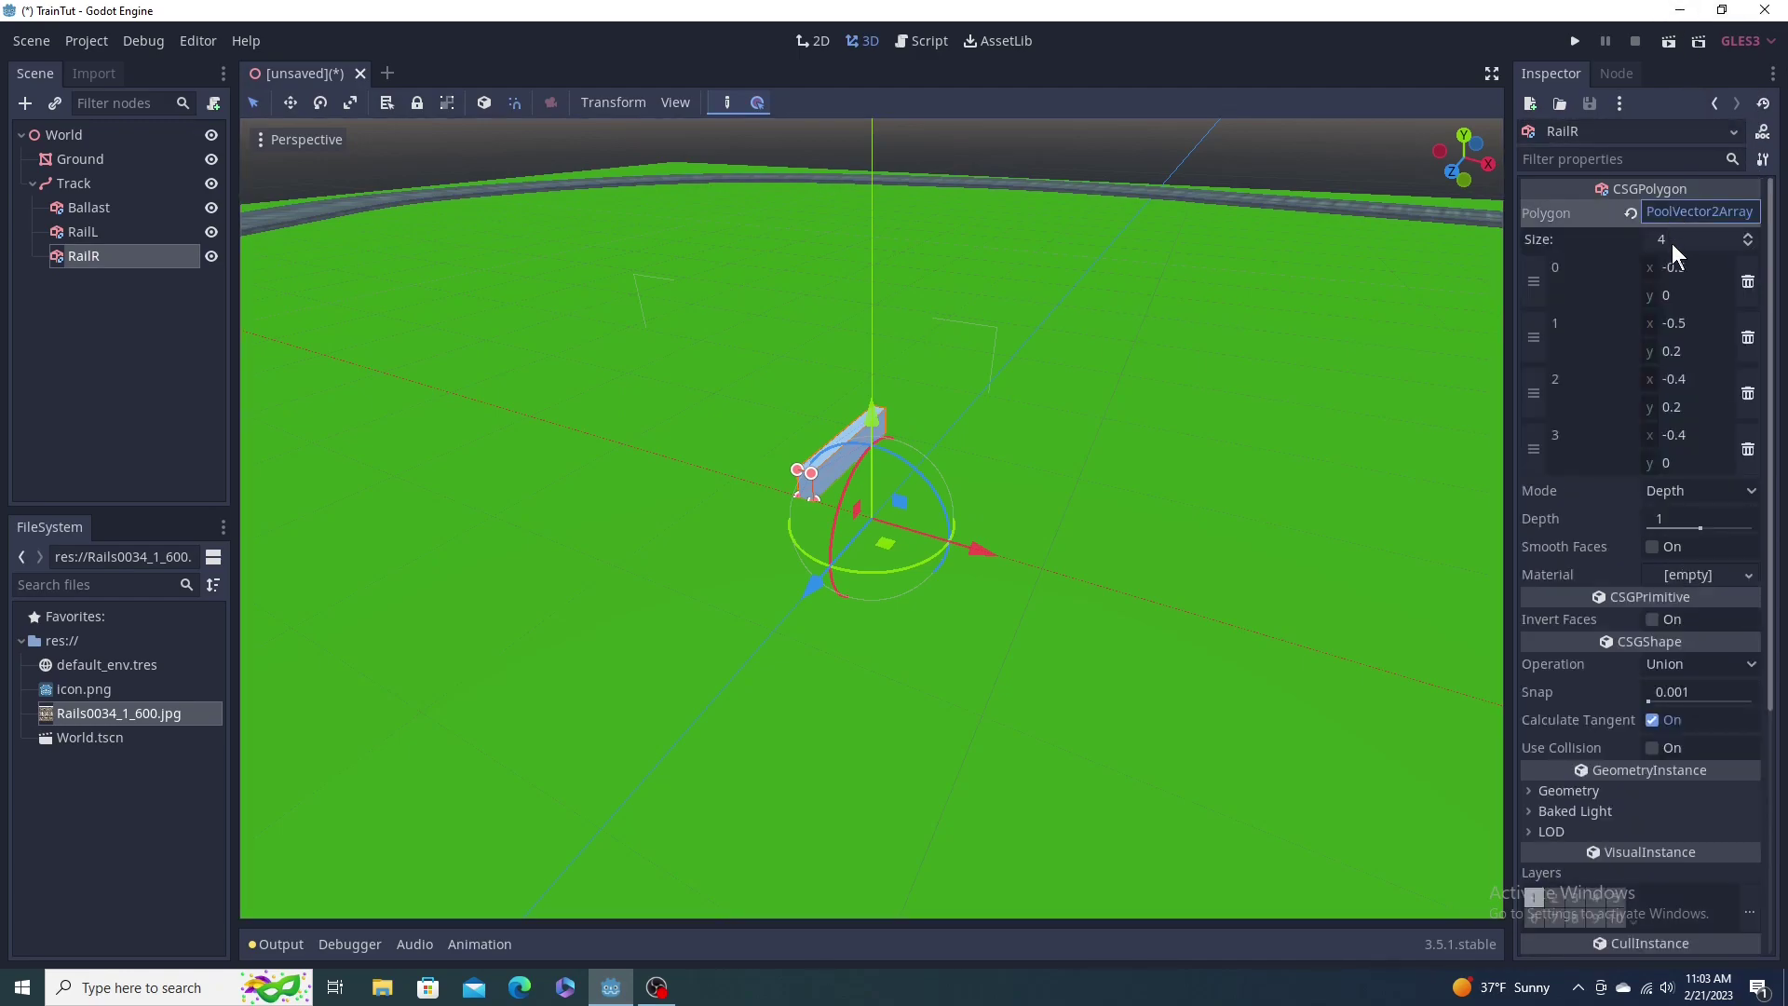
{"action": "left_click", "coordinate": [1673, 269]}
{"action": "double_click", "coordinate": [1668, 267]}
{"action": "key", "text": "BackSpace"}
{"action": "type", "text": "0.5"}
{"action": "left_click", "coordinate": [1674, 326]}
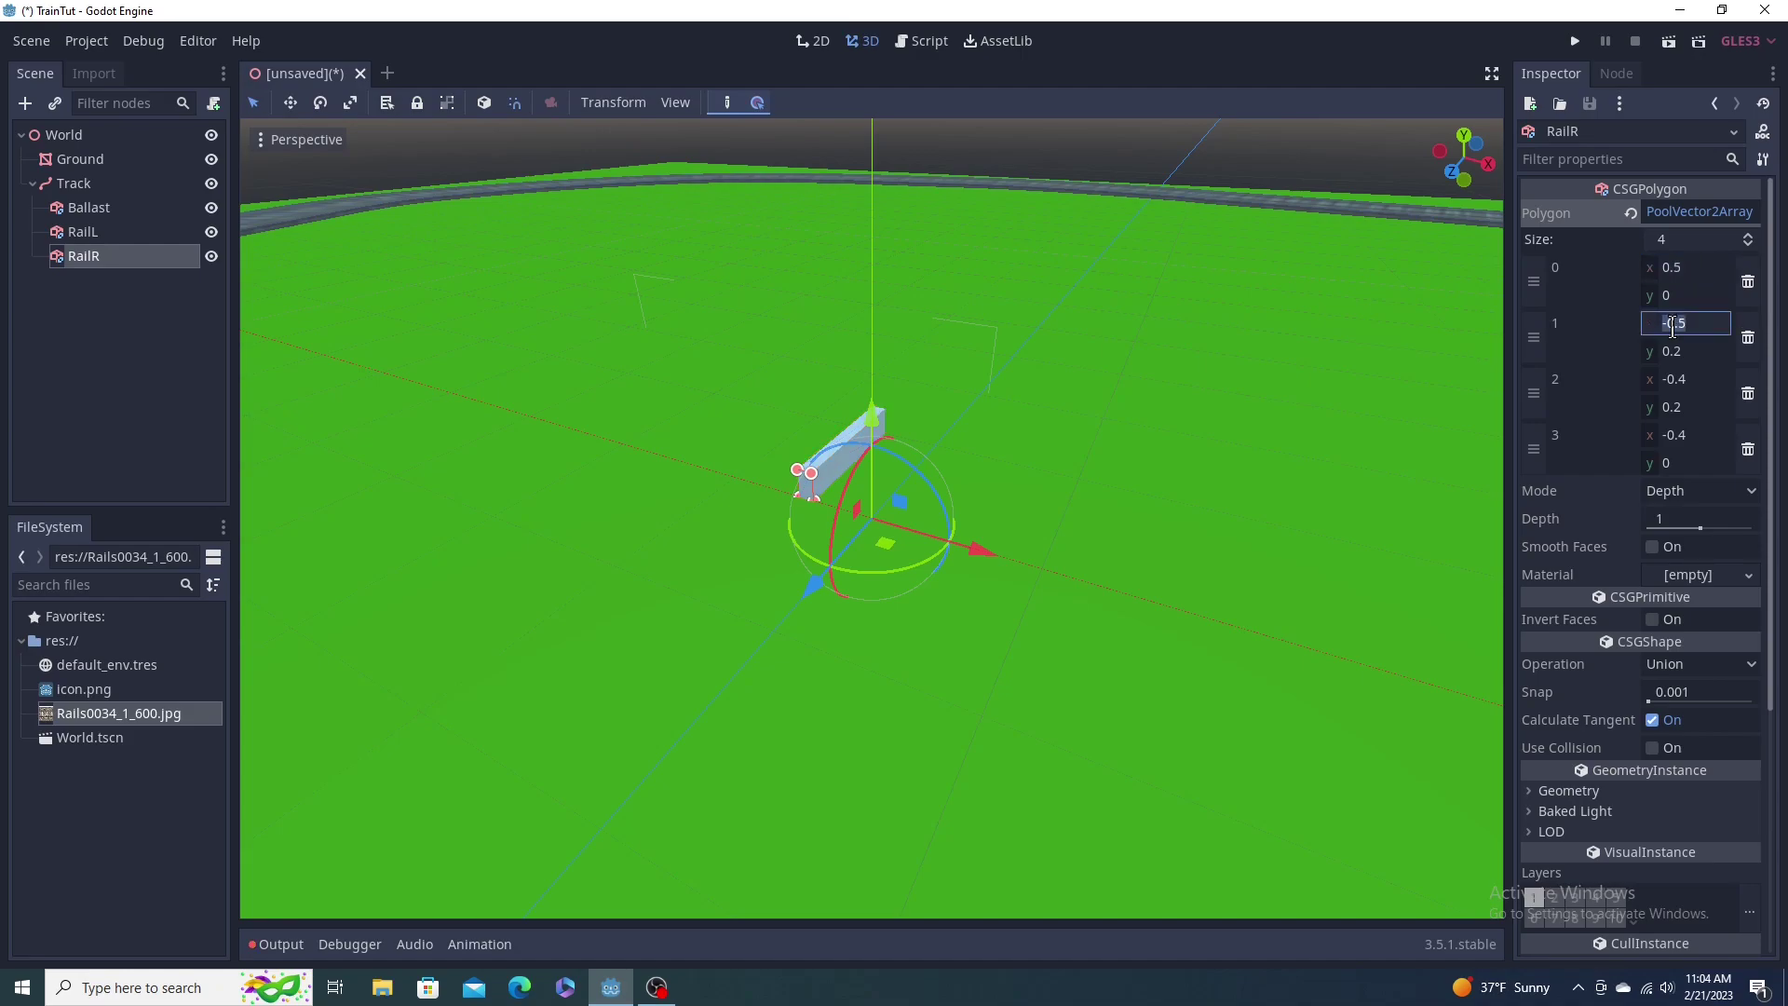
{"action": "key", "text": "Home"}
{"action": "key", "text": "Delete"}
{"action": "key", "text": "Return"}
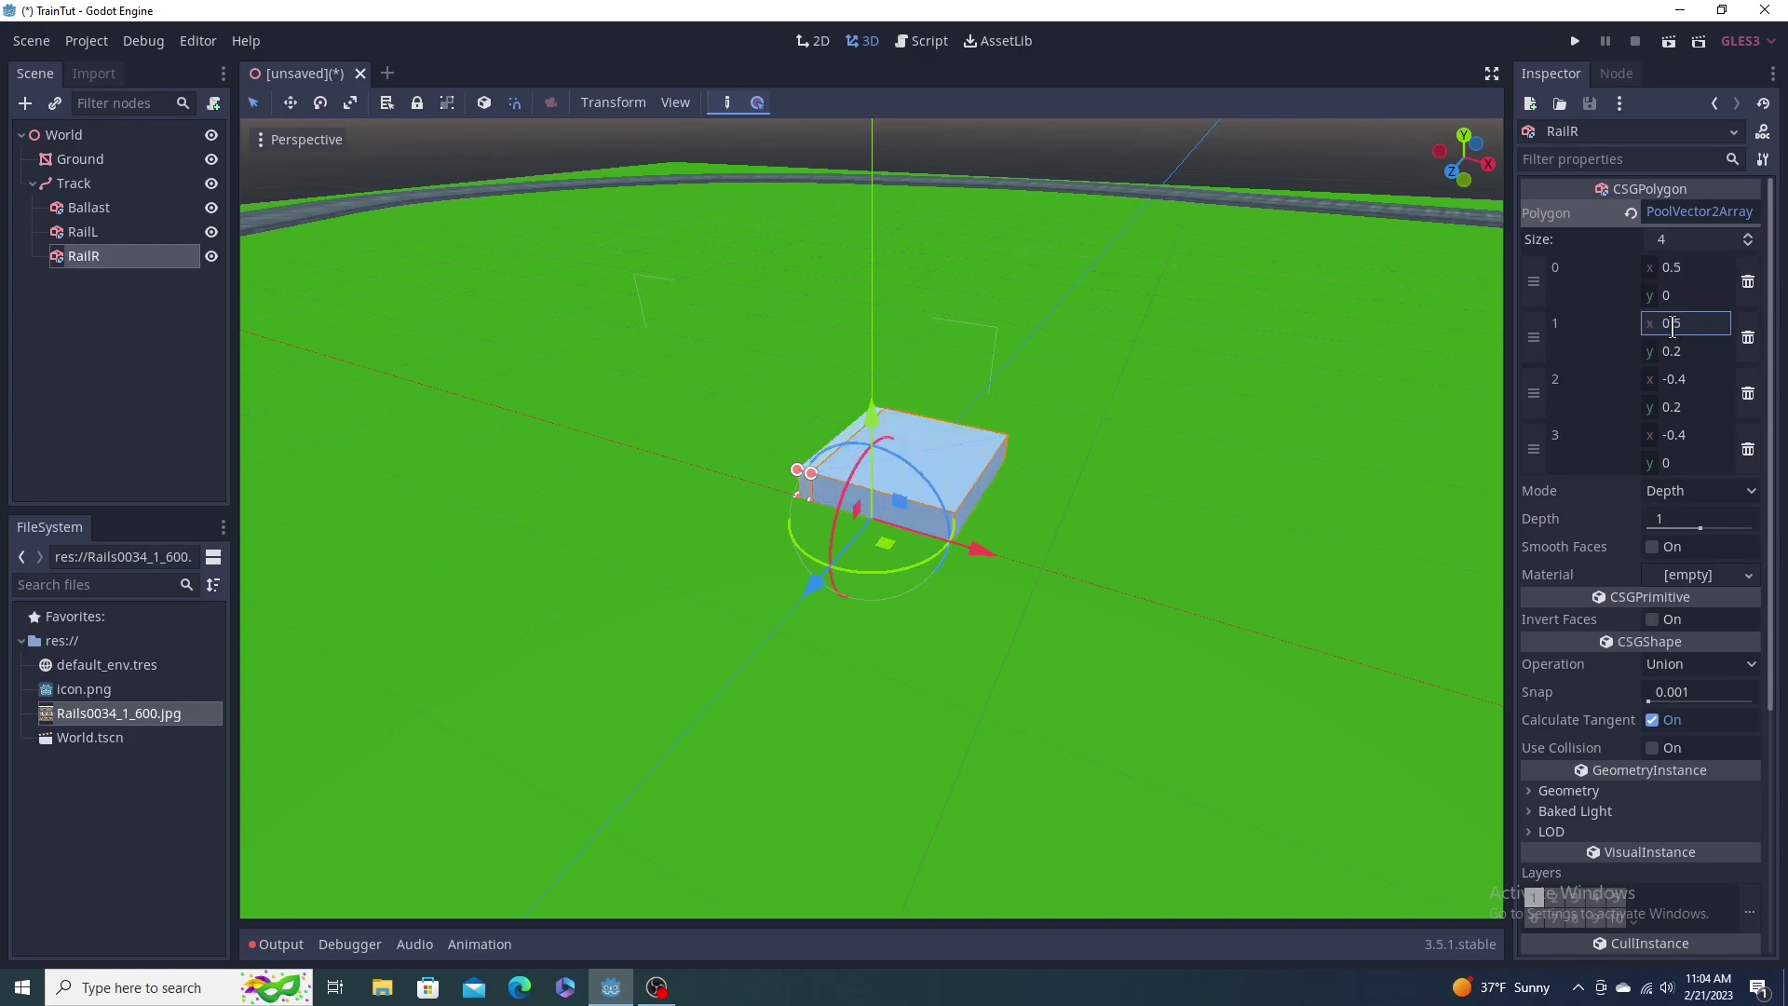
Step: Set RailR's points 2 and 3 x values to 0.4
{"action": "left_click", "coordinate": [1683, 407]}
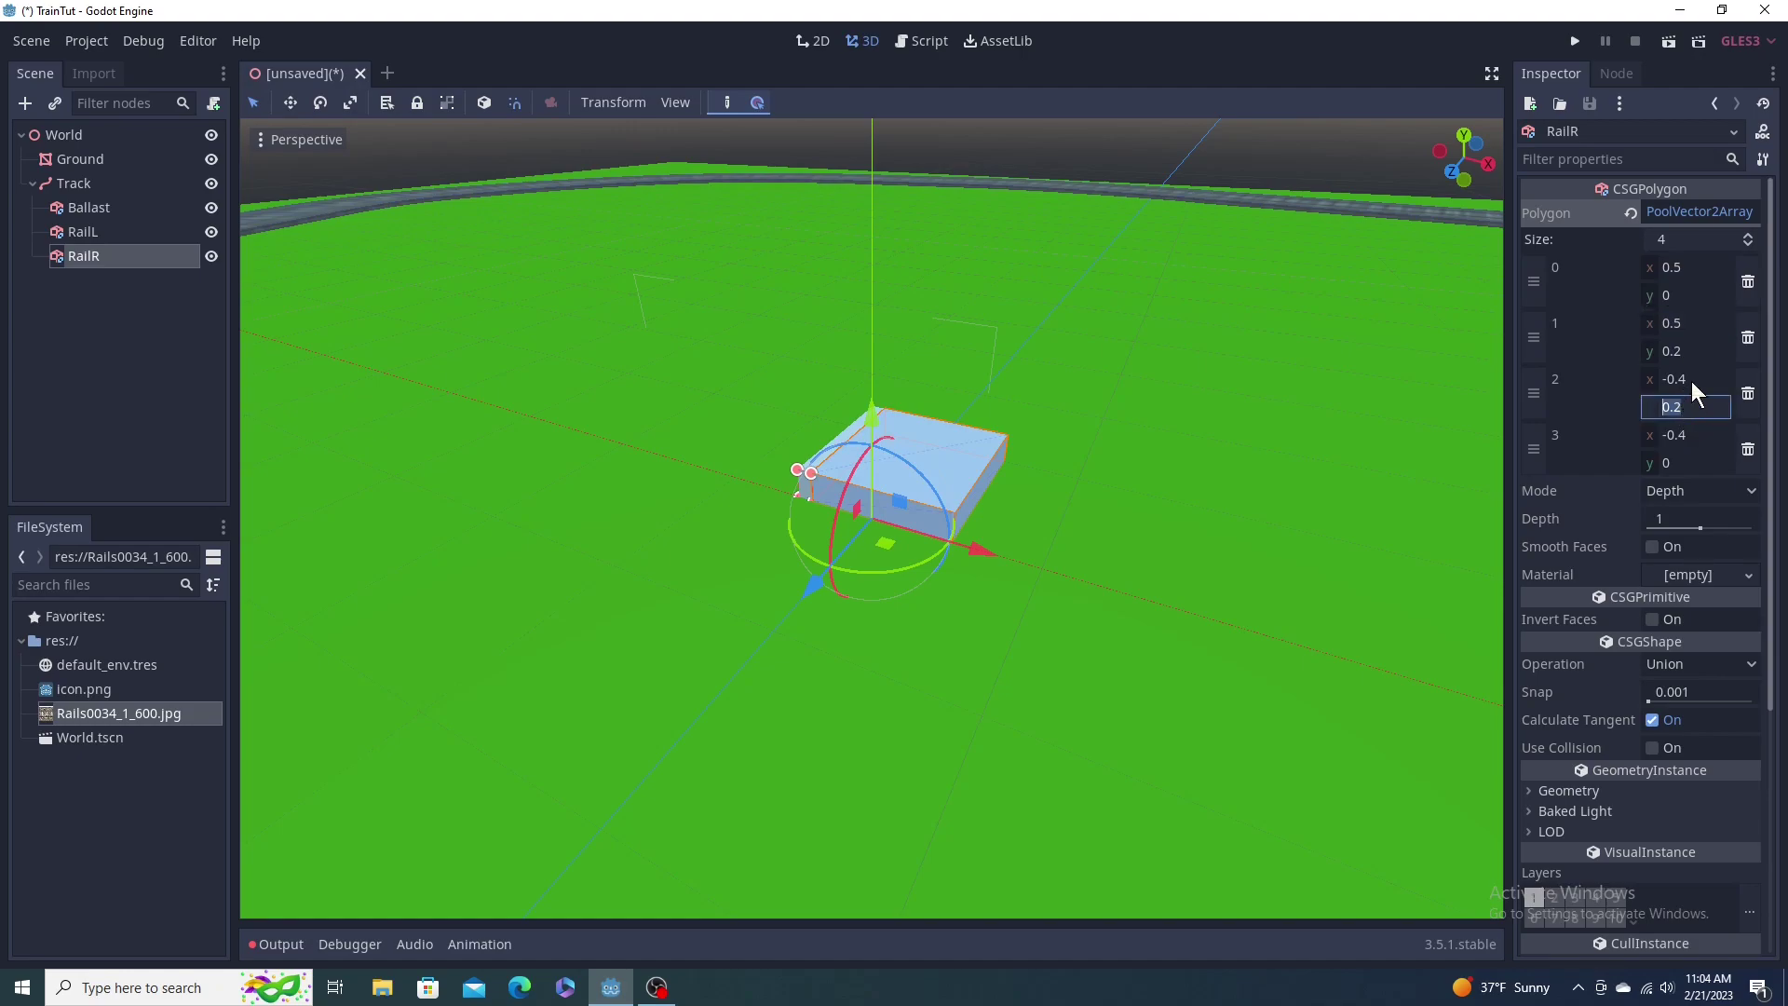
{"action": "type", "text": "0.4"}
{"action": "key", "text": "Return"}
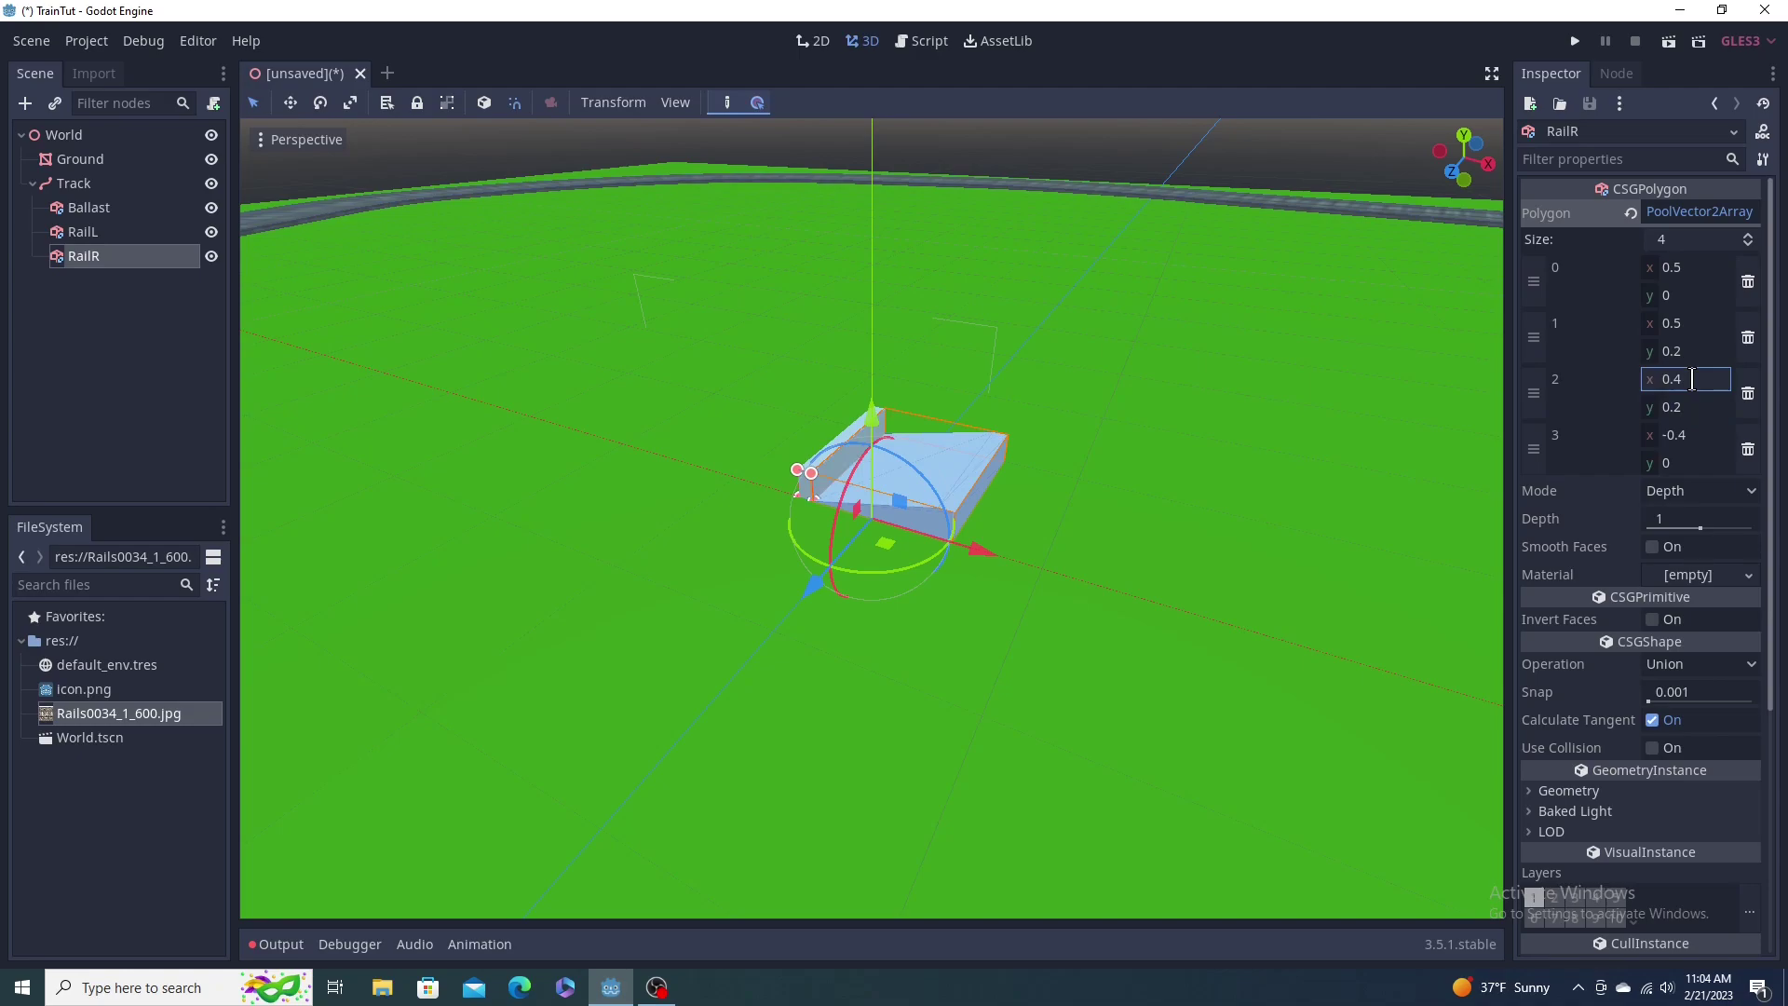
{"action": "left_click", "coordinate": [1688, 429]}
{"action": "type", "text": "0.4"}
{"action": "key", "text": "Return"}
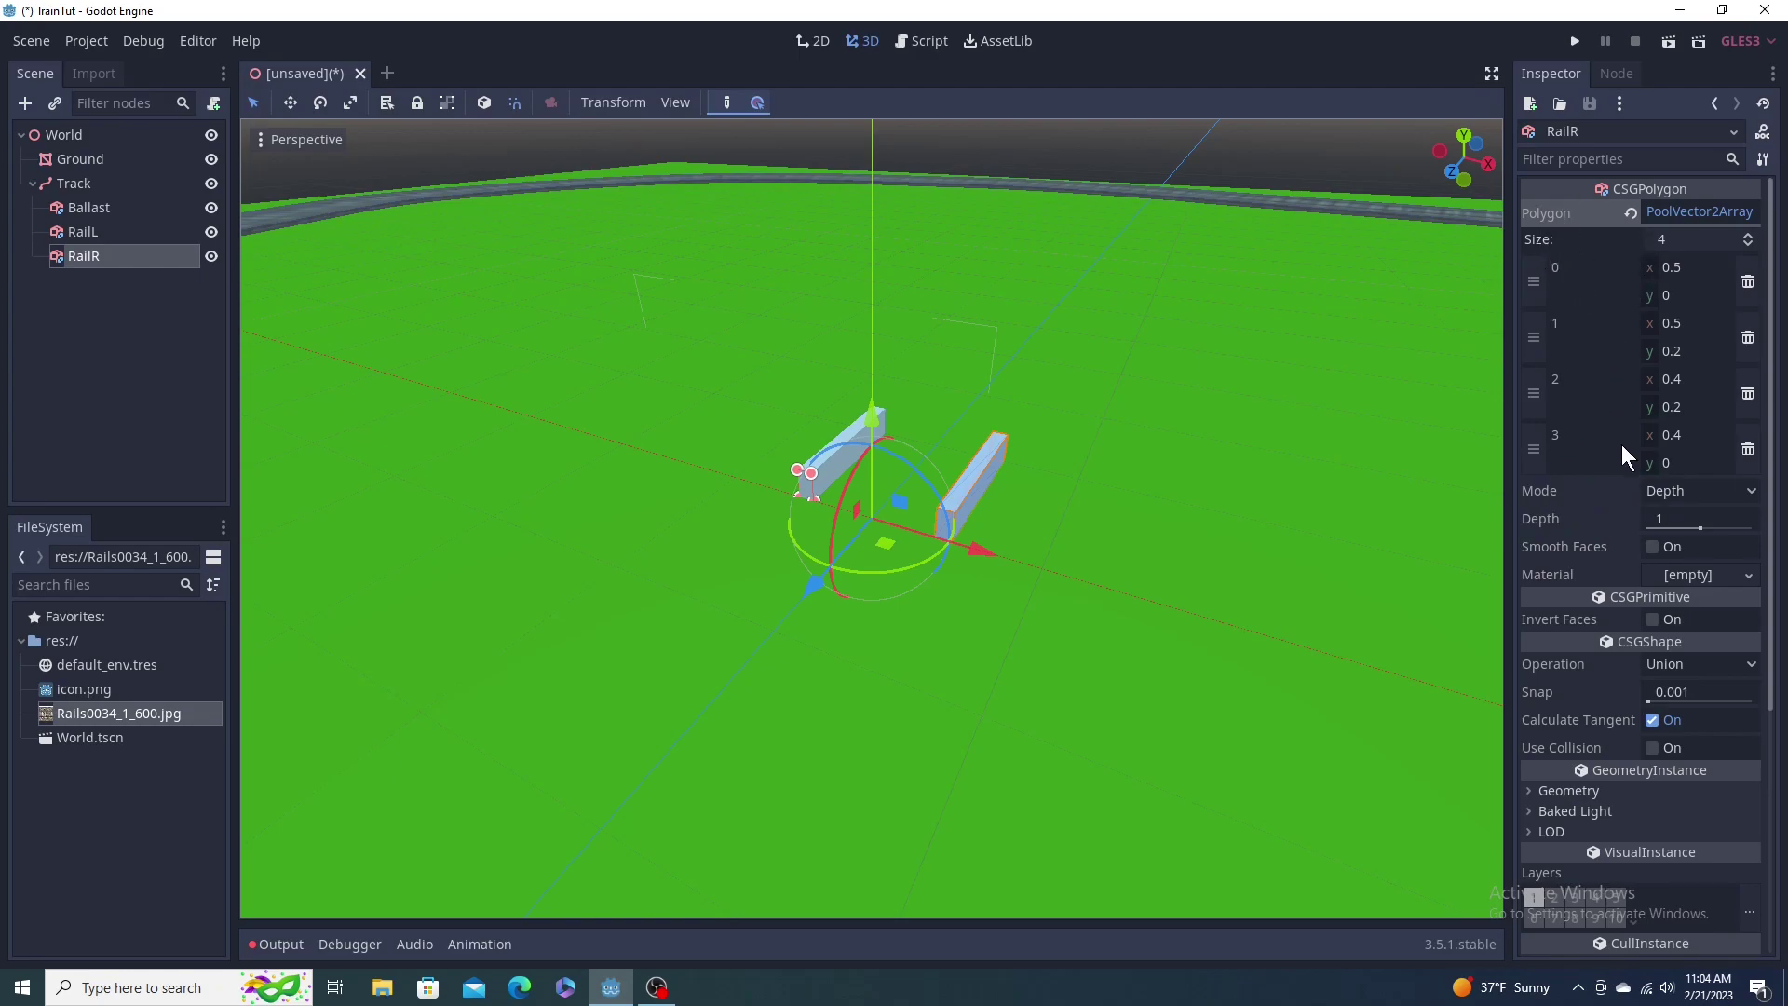
Step: Set RailR's Mode to Path and assign Track as its Path Node
{"action": "left_click", "coordinate": [1667, 490]}
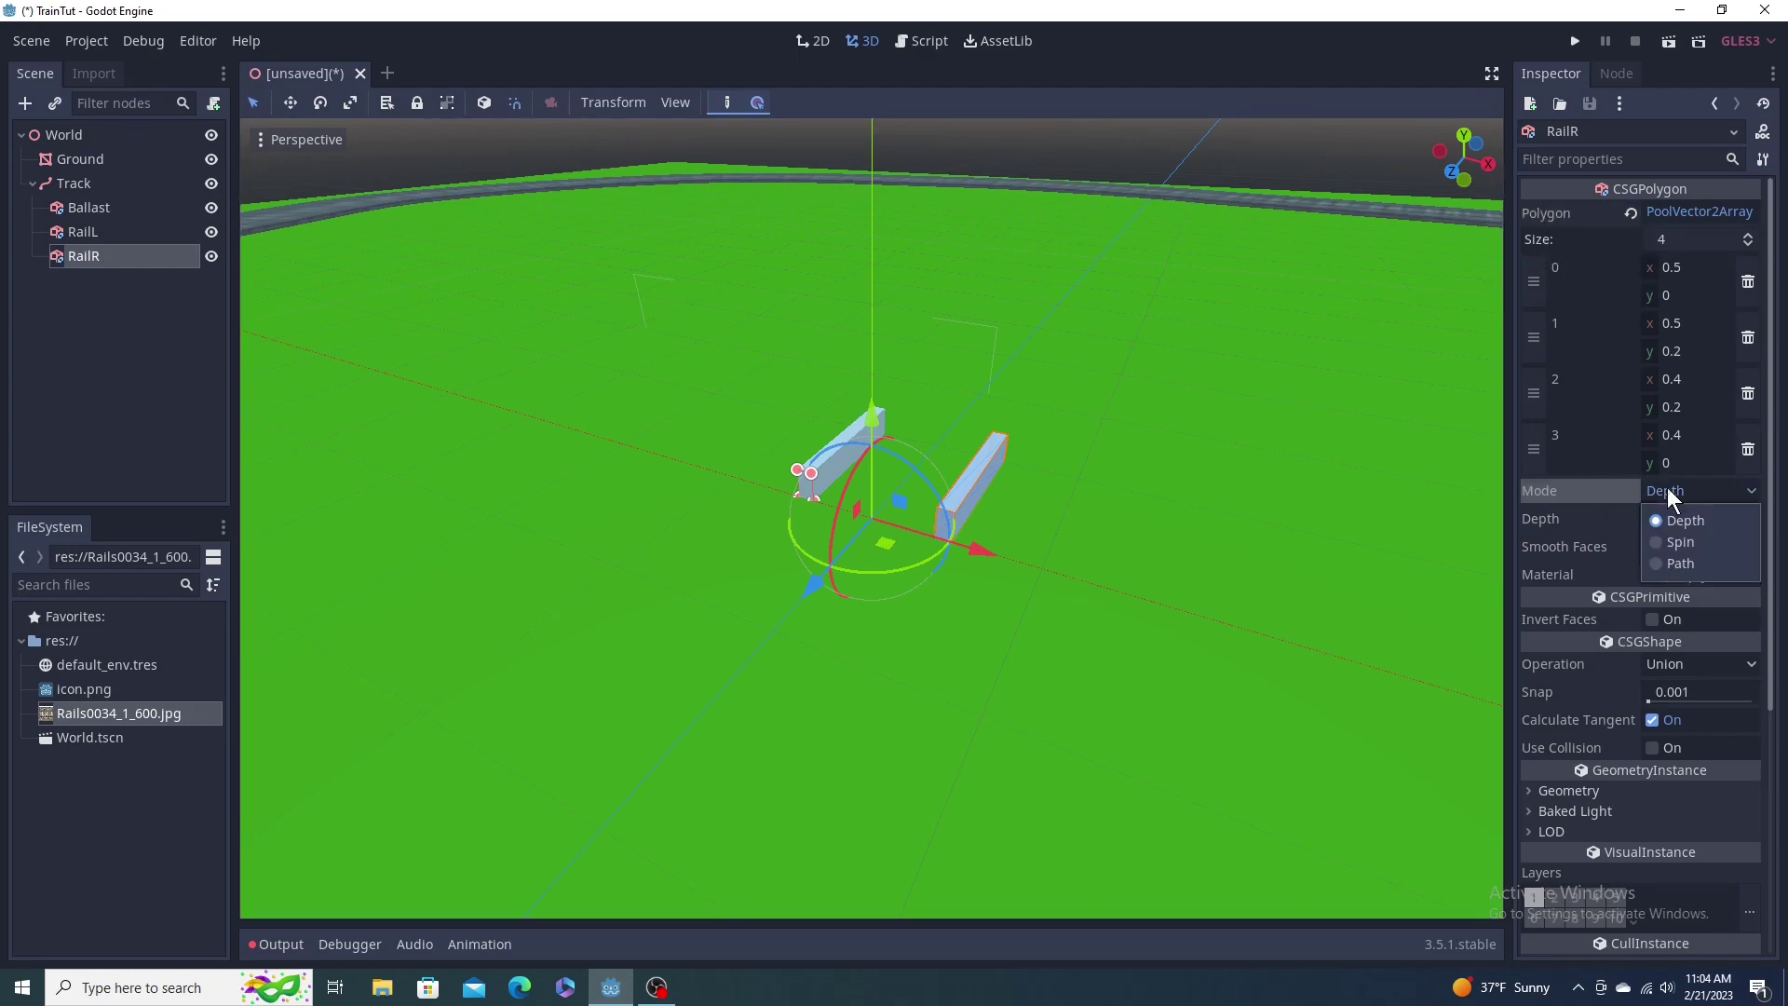
{"action": "left_click", "coordinate": [1677, 562]}
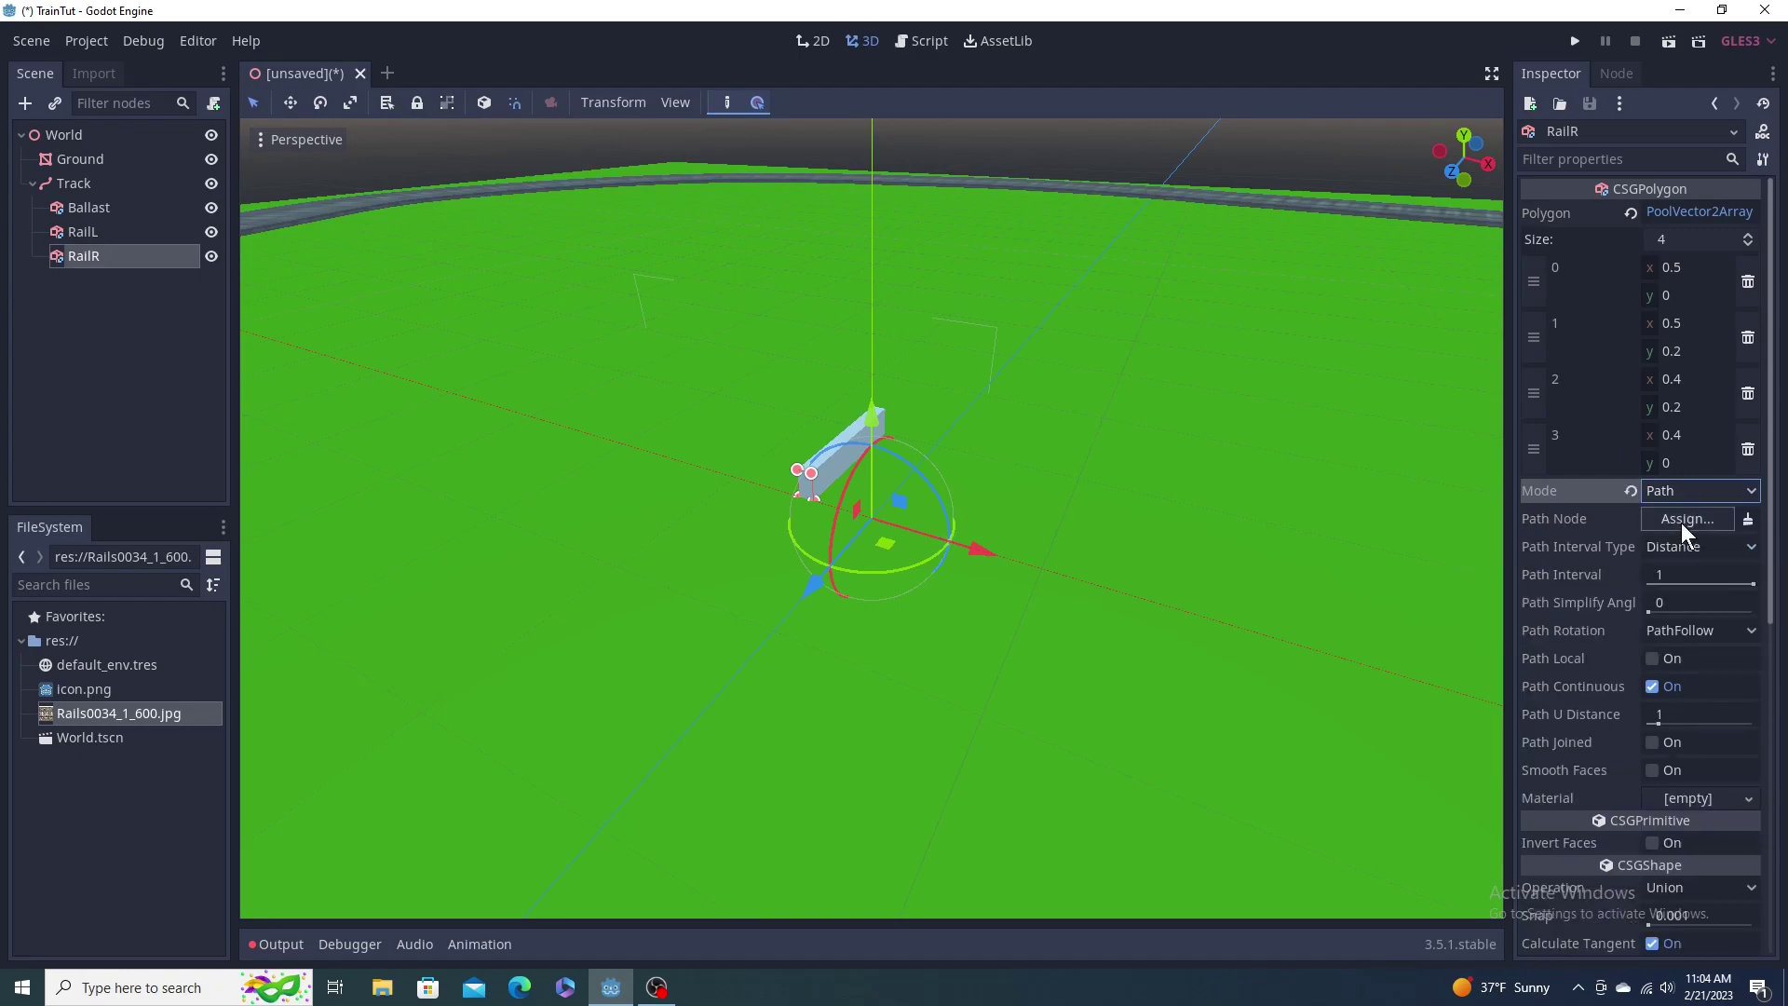
{"action": "left_click", "coordinate": [1683, 520]}
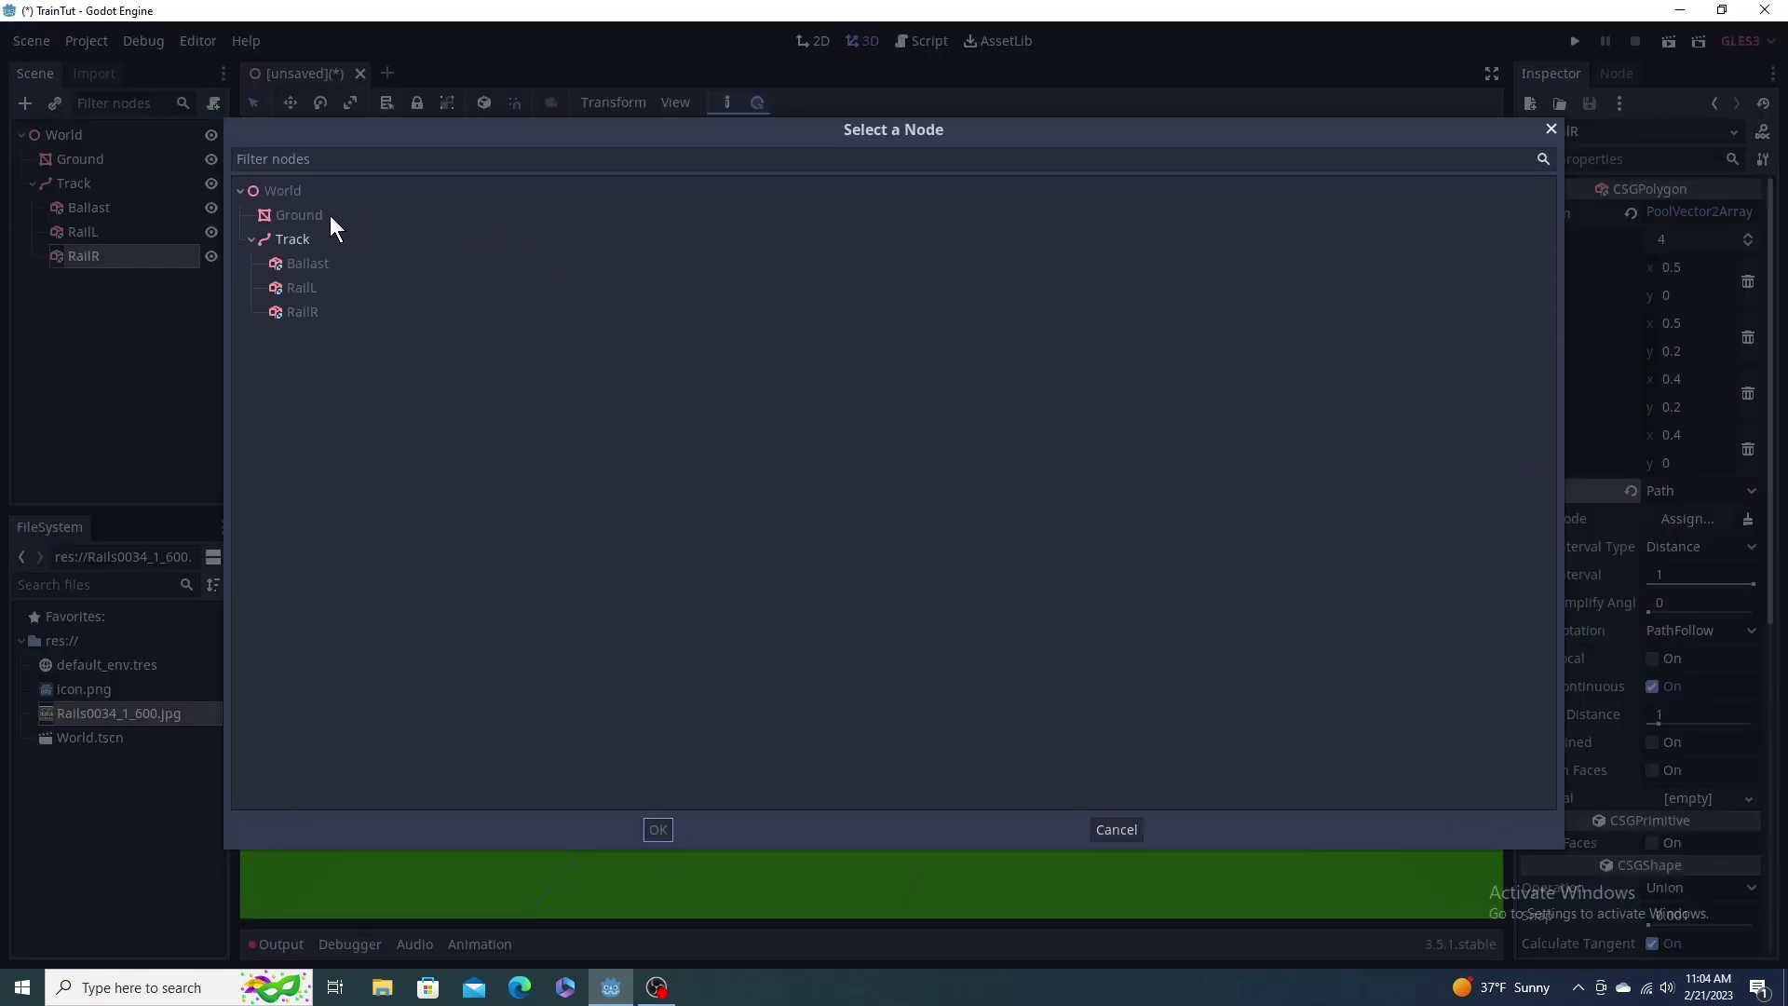
{"action": "double_click", "coordinate": [331, 239]}
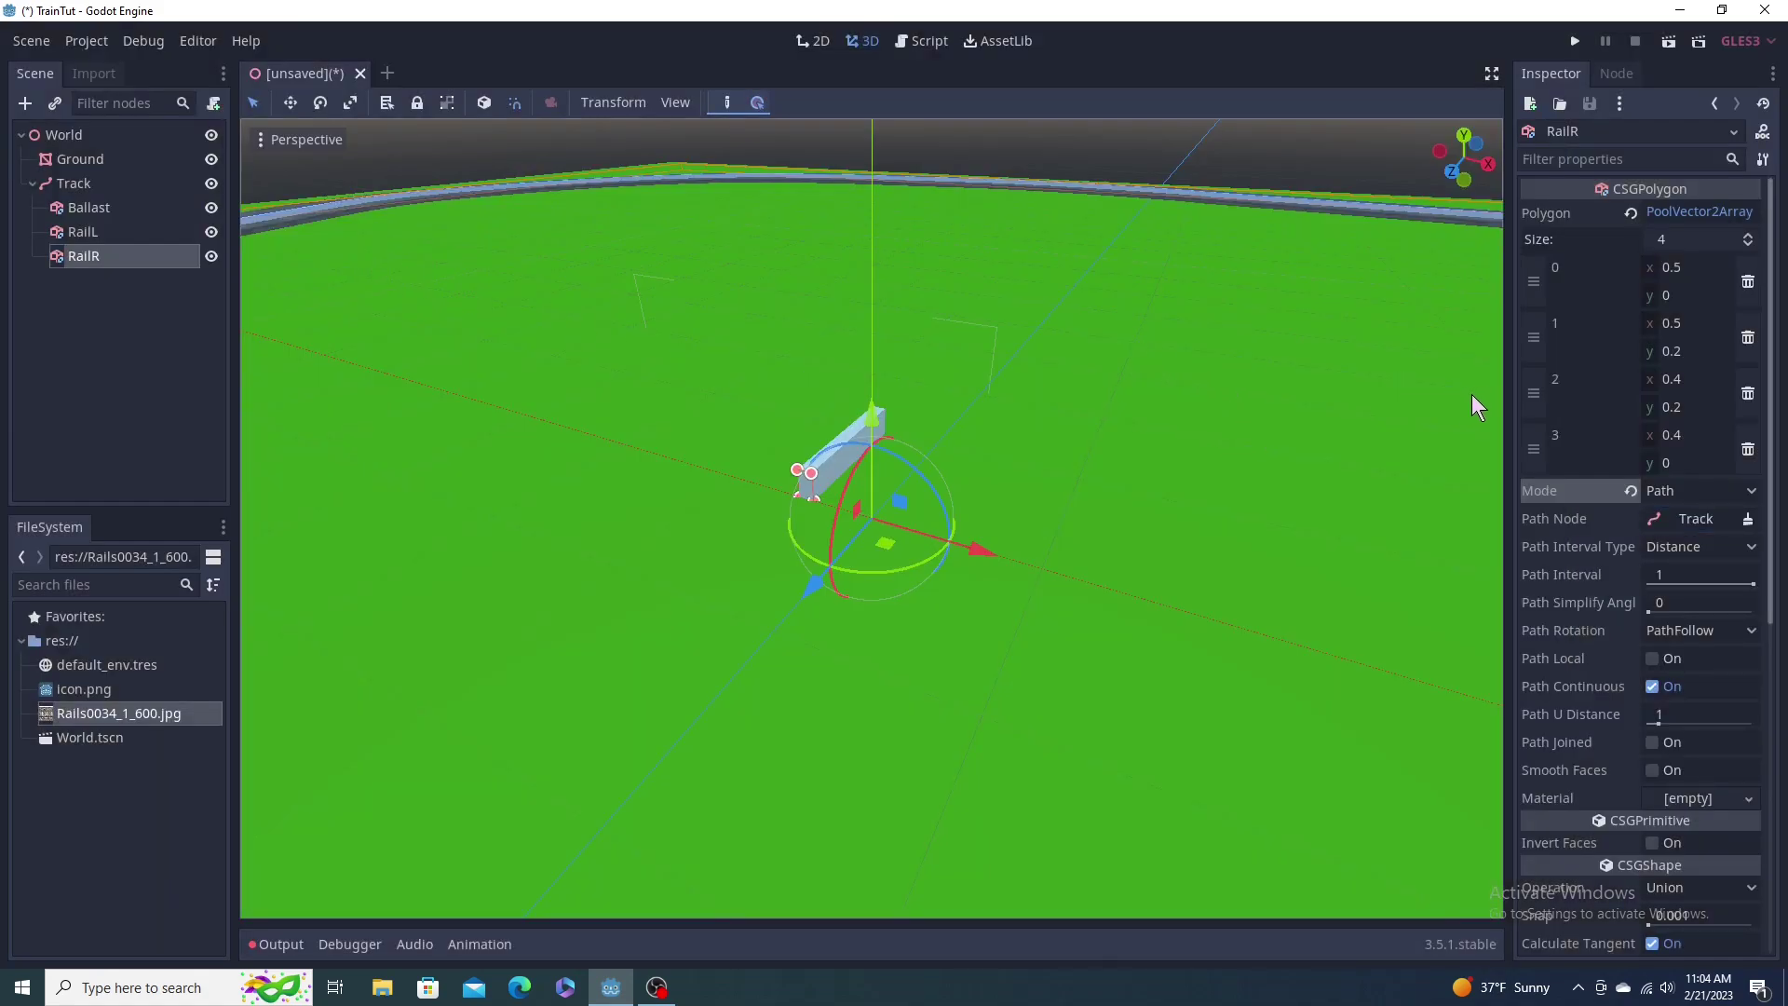
Step: Set RailL's Mode to Path and drag Track onto its Path Node field
{"action": "left_click", "coordinate": [103, 232]}
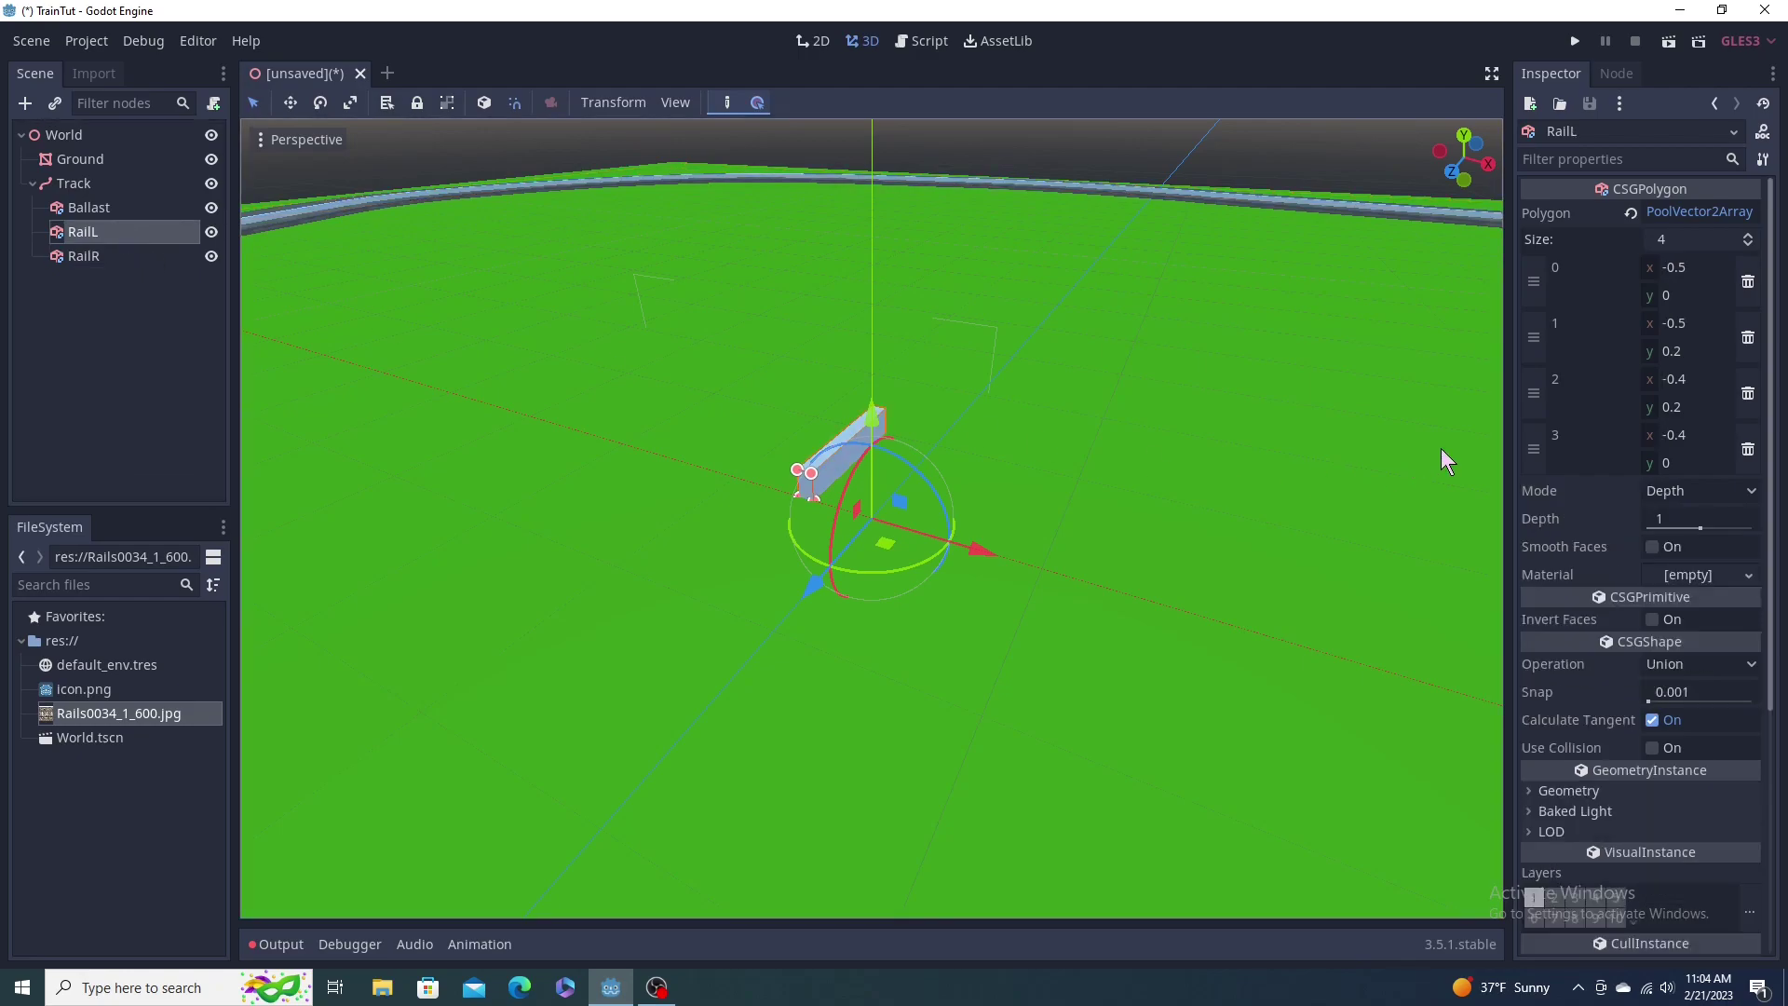
{"action": "left_click", "coordinate": [1672, 490]}
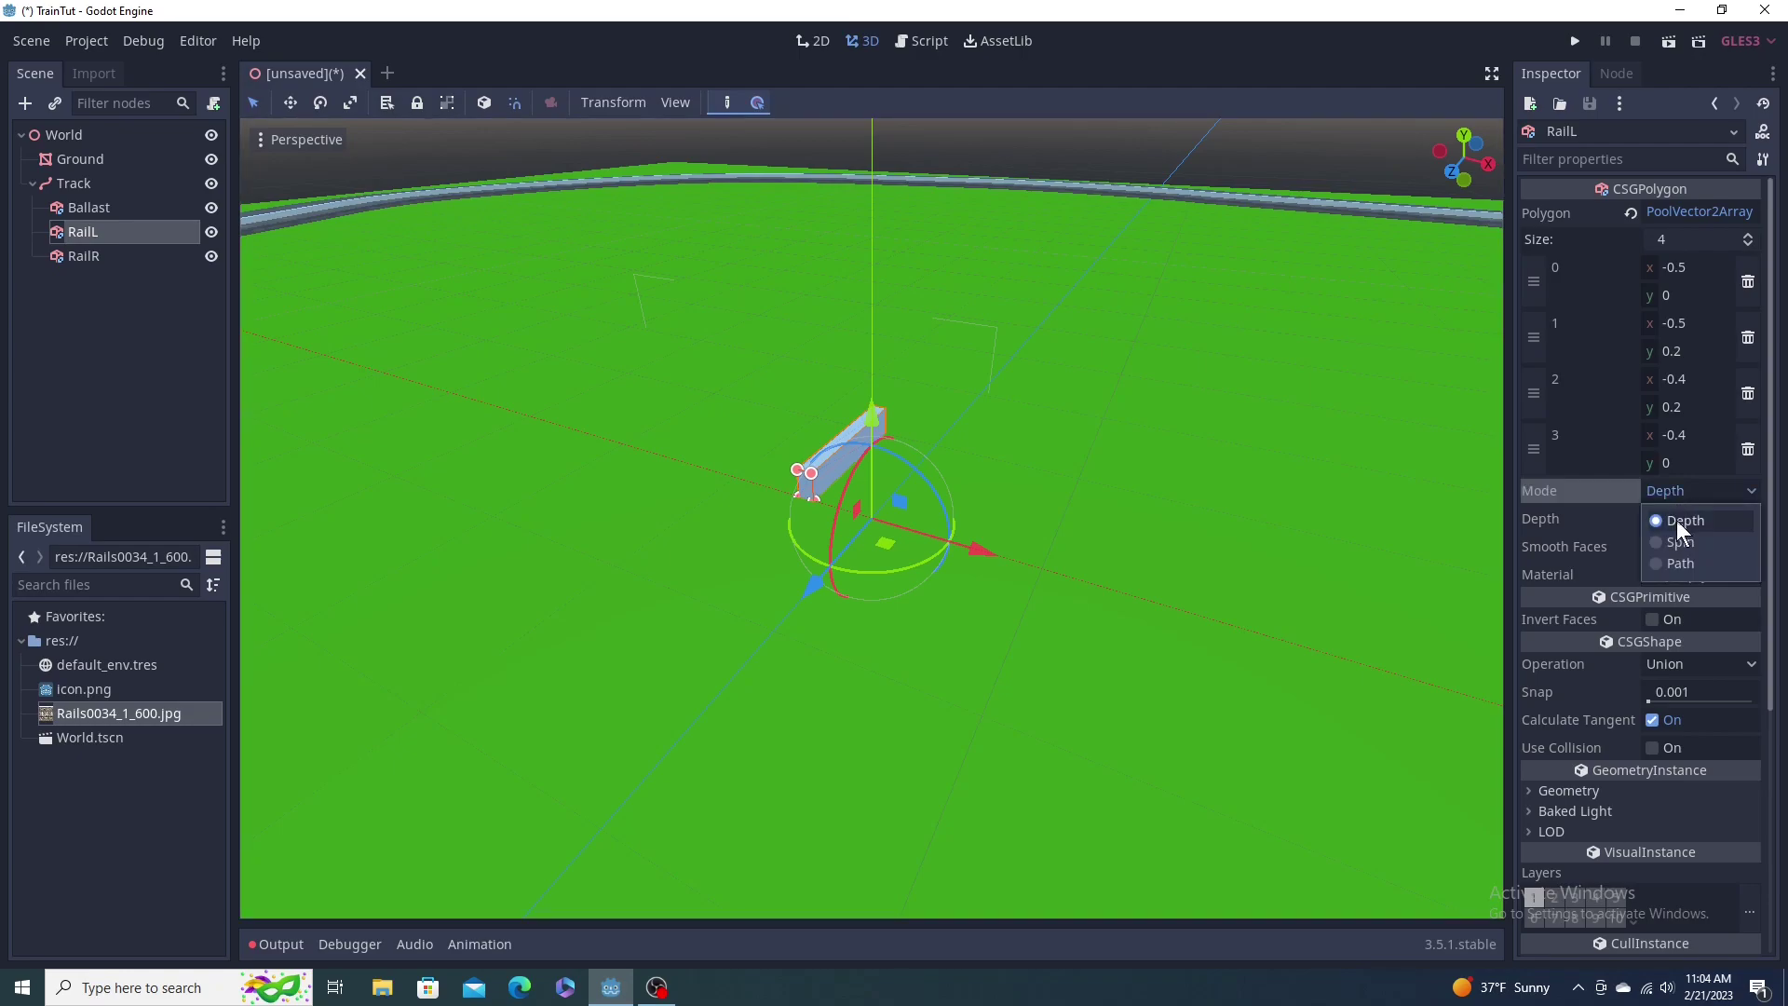
{"action": "left_click", "coordinate": [1671, 562]}
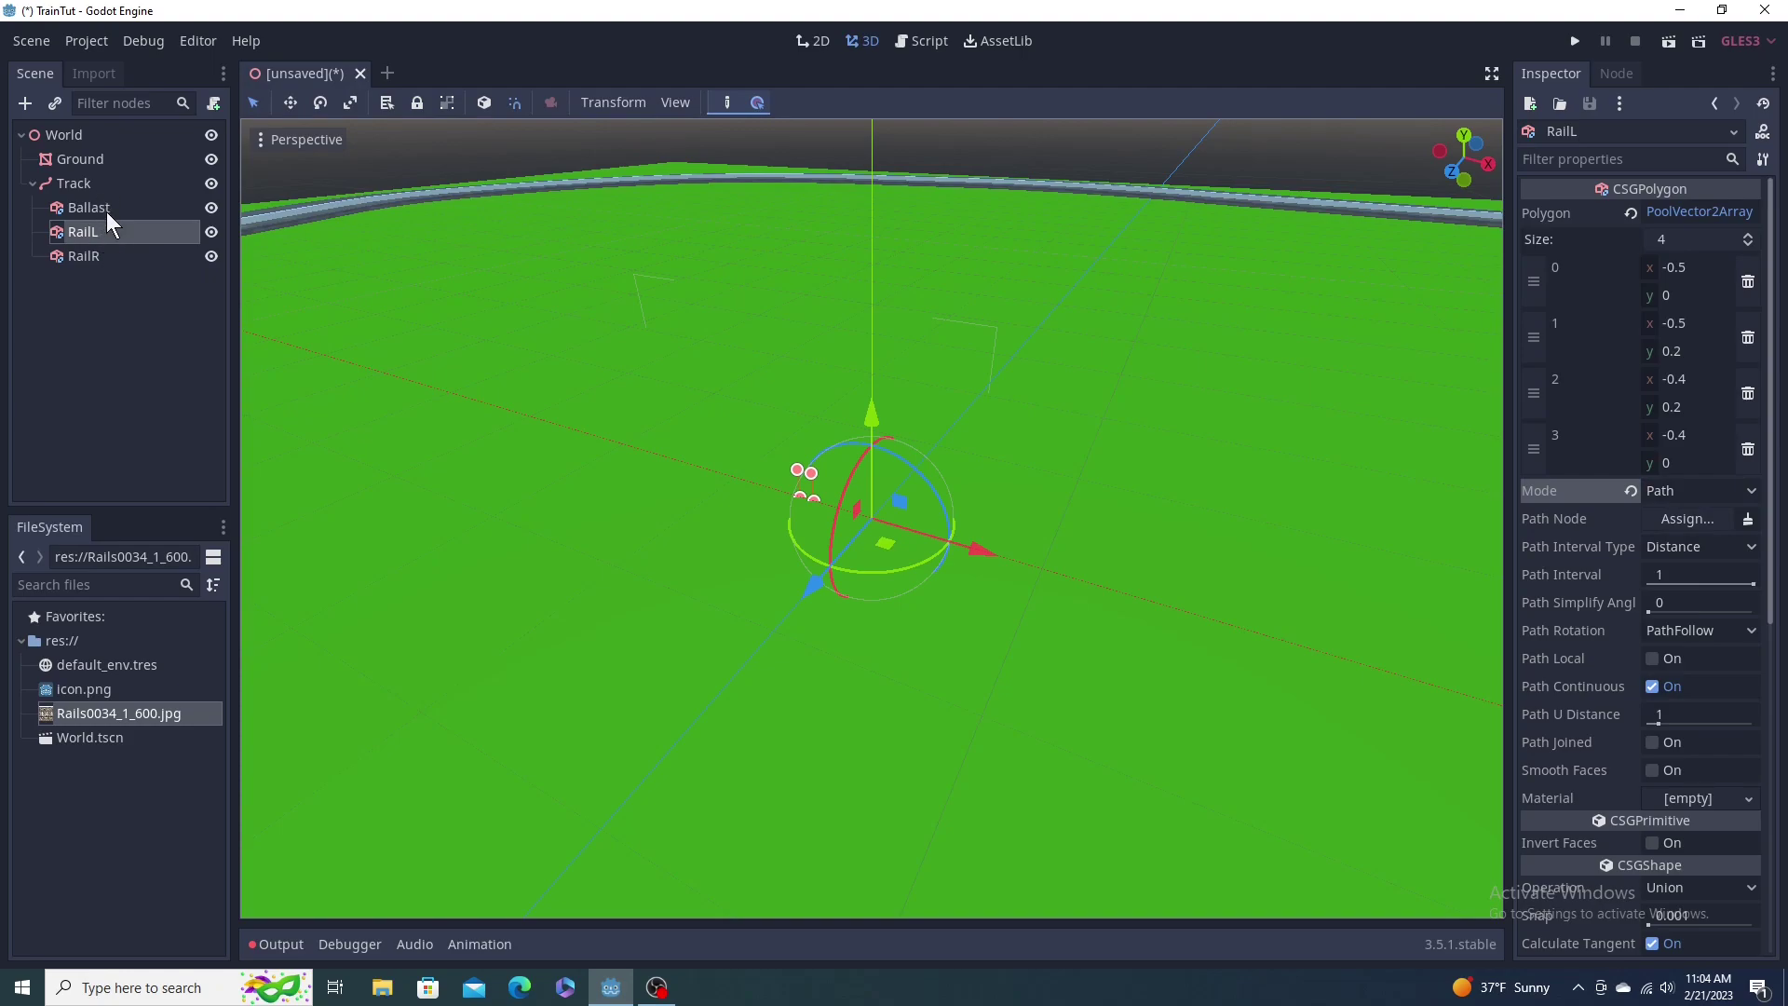
{"action": "left_click_drag", "start_coordinate": [99, 176], "coordinate": [1658, 512]}
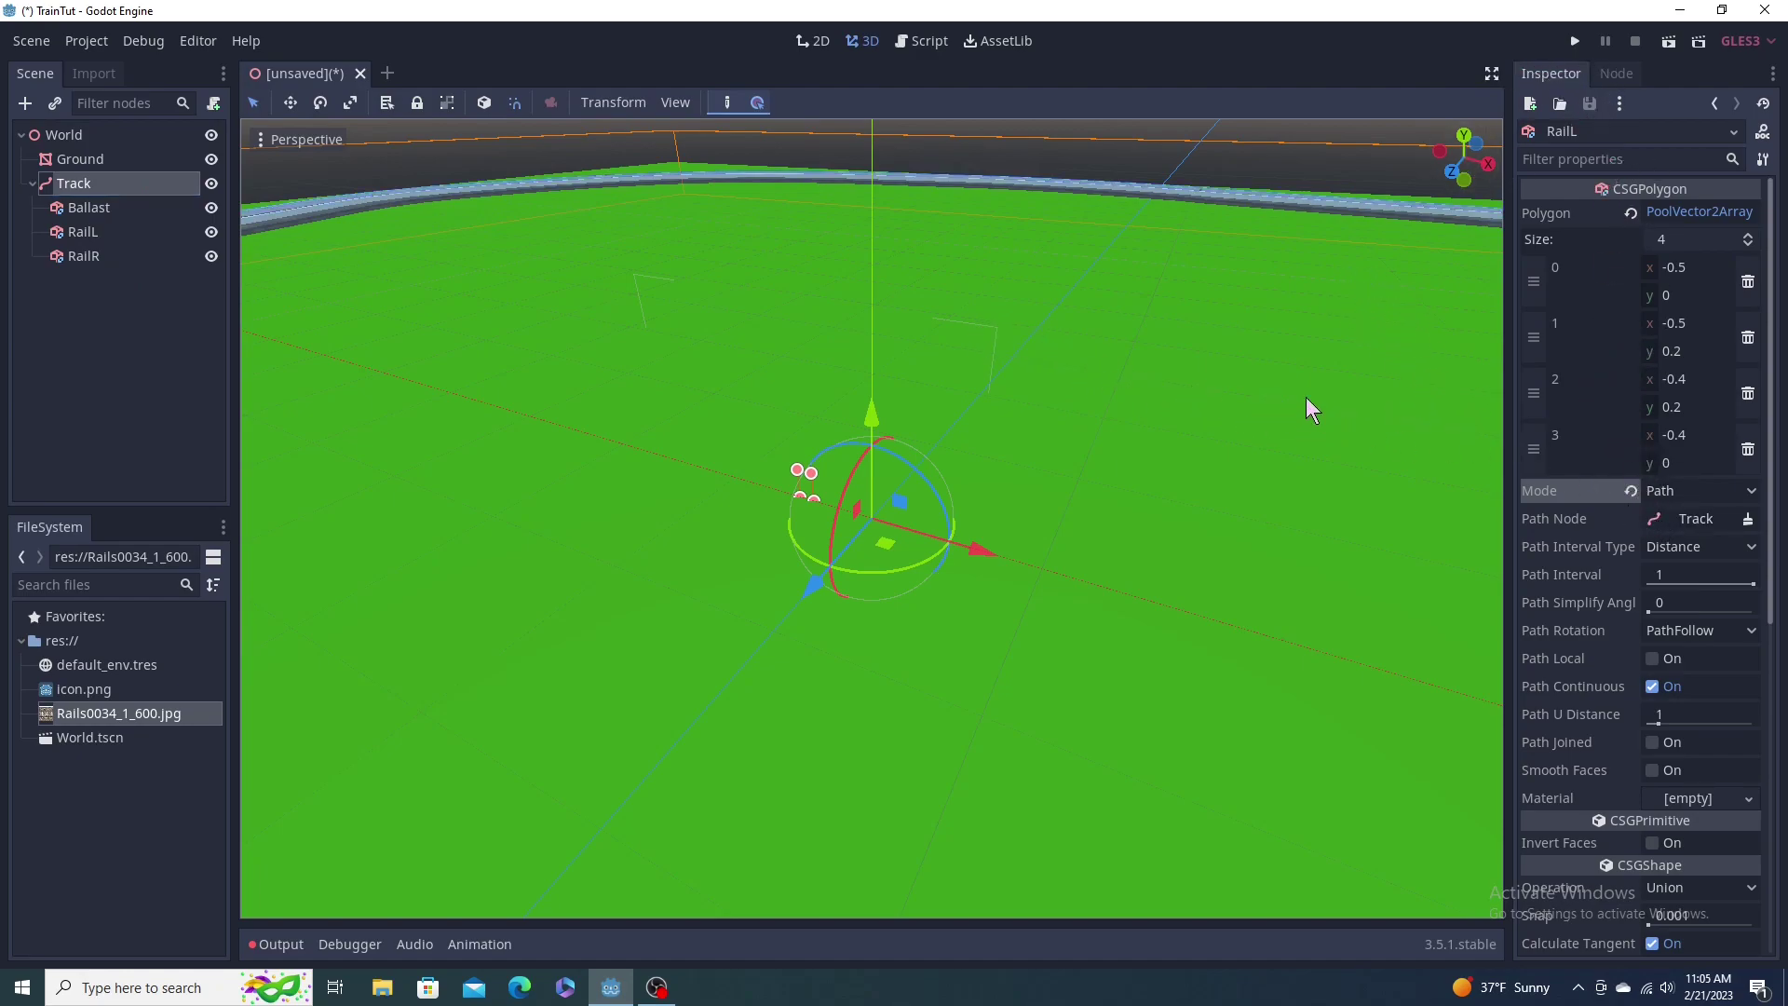
Step: Orbit the view to check the rails curving along the track, then reselect RailL
{"action": "scroll", "coordinate": [1306, 397], "scroll_direction": "down", "scroll_amount": 3}
{"action": "middle_click_drag", "start_coordinate": [1306, 394], "coordinate": [1153, 501]}
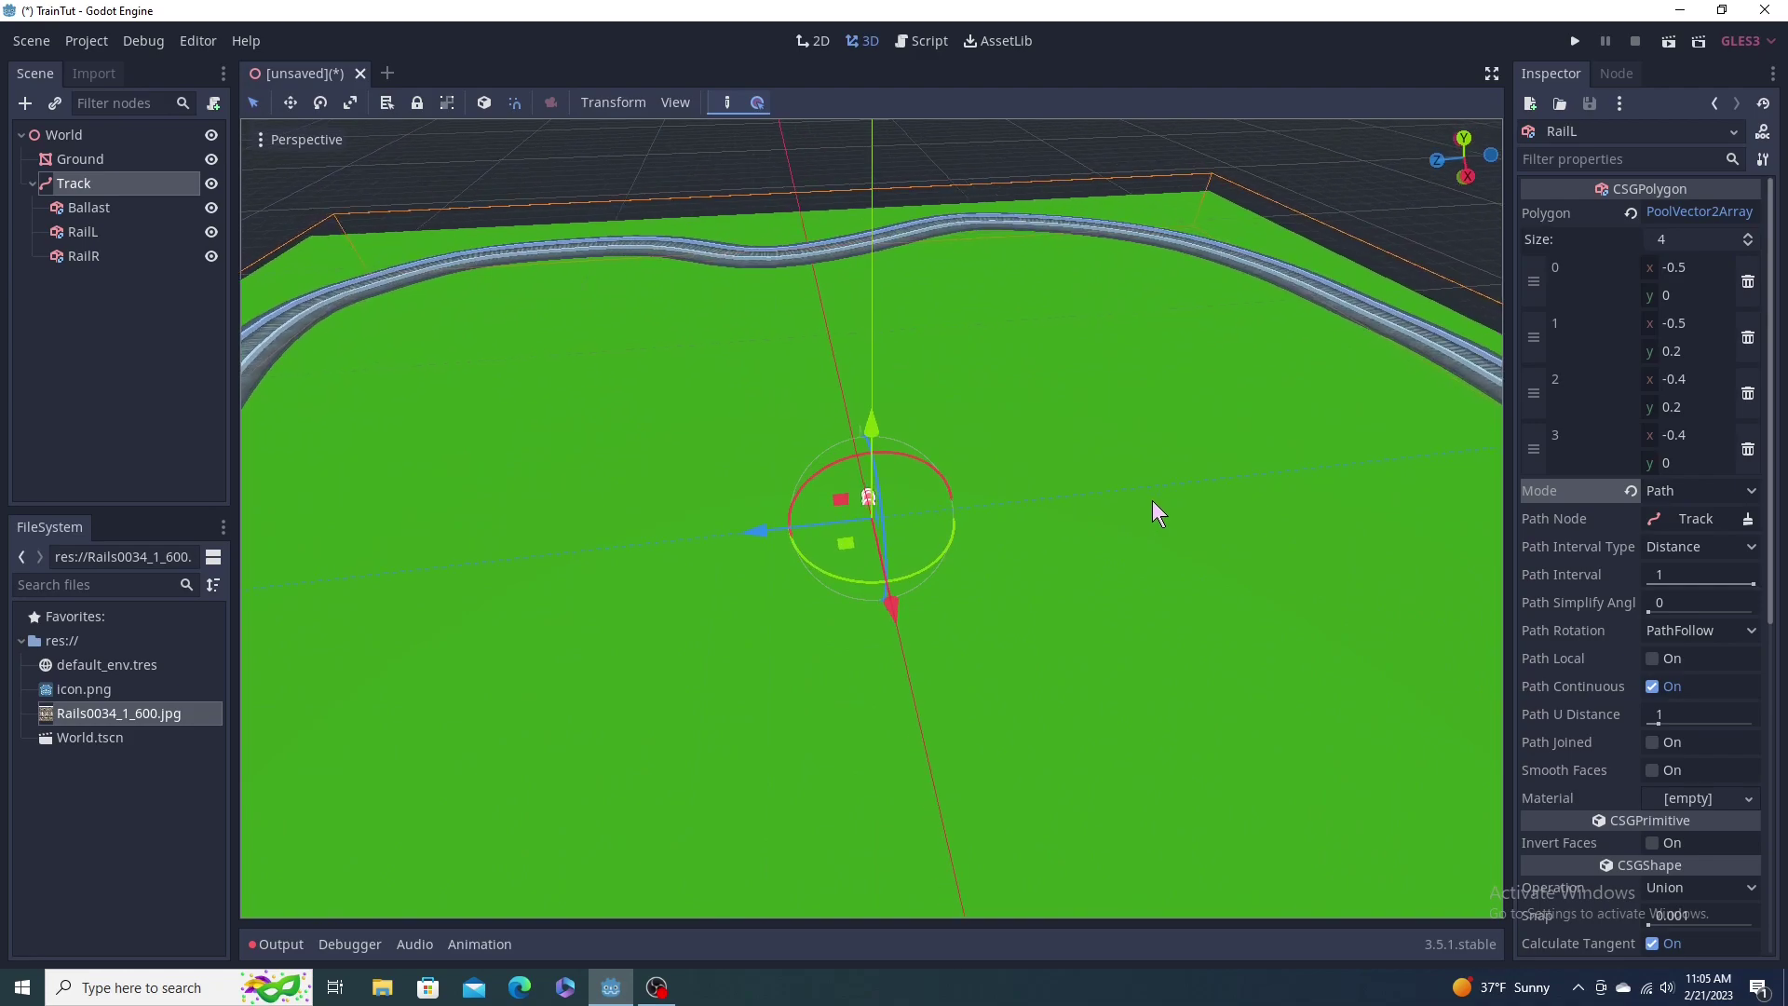
{"action": "scroll", "coordinate": [1491, 481], "scroll_direction": "up", "scroll_amount": 4}
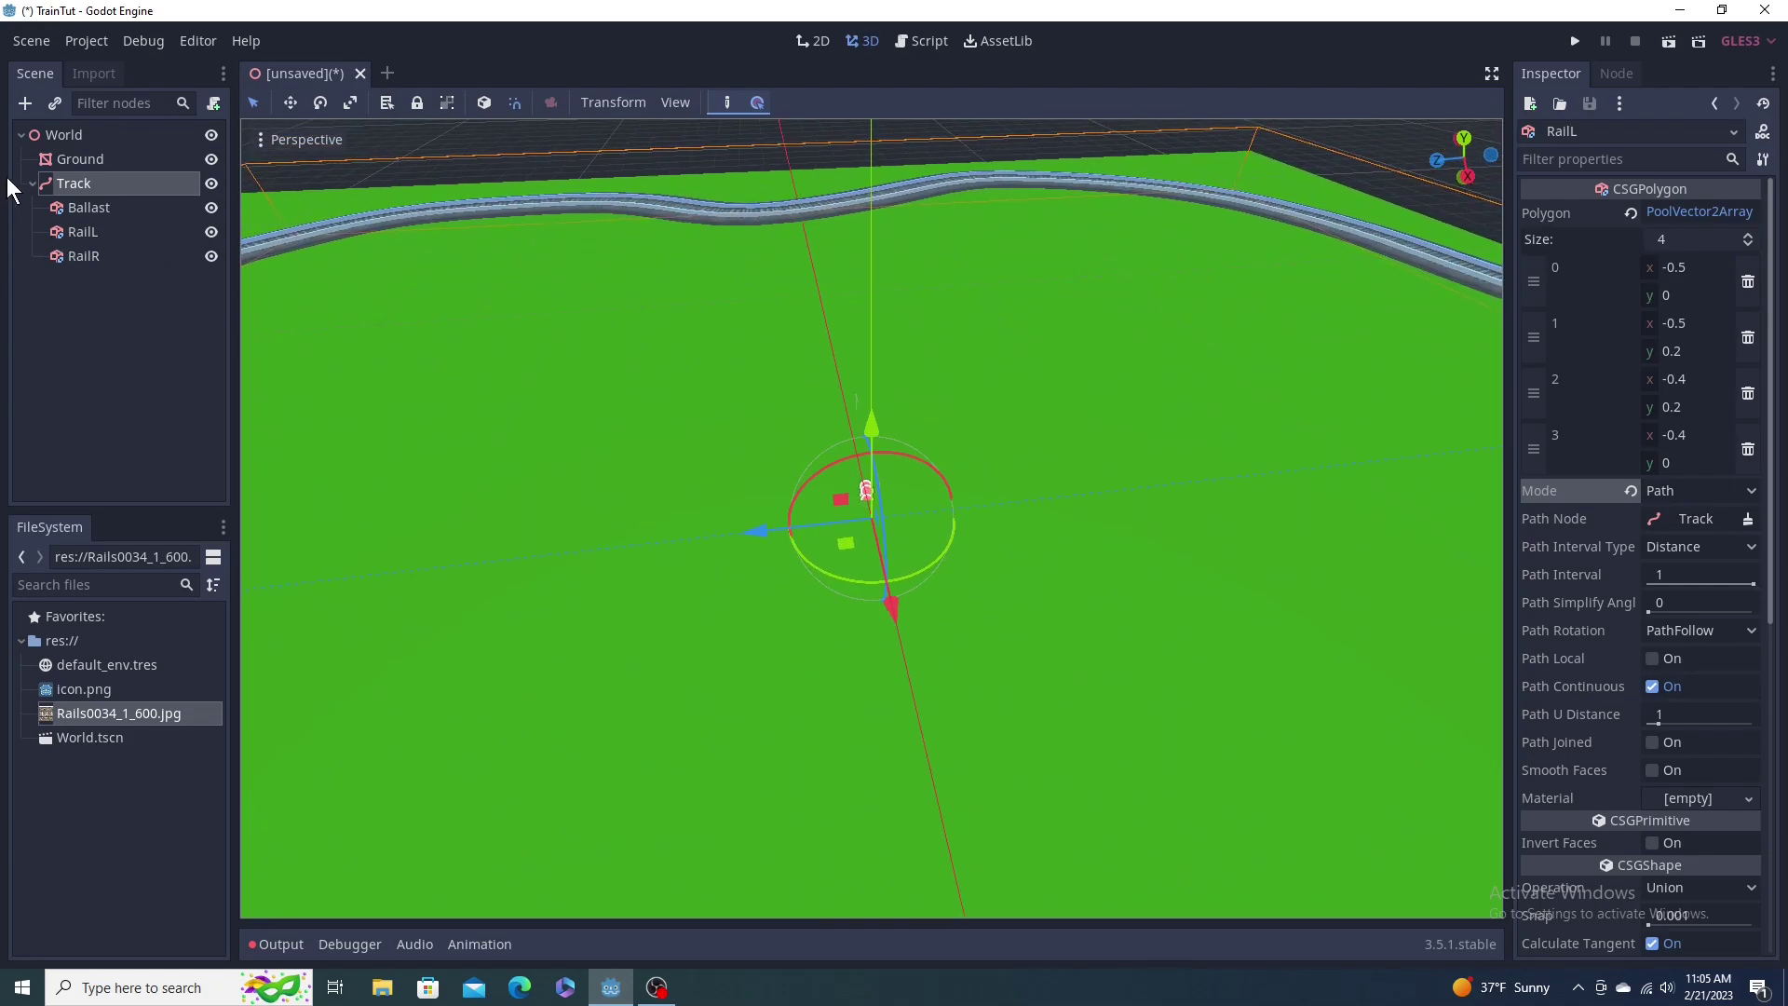
{"action": "left_click", "coordinate": [80, 232]}
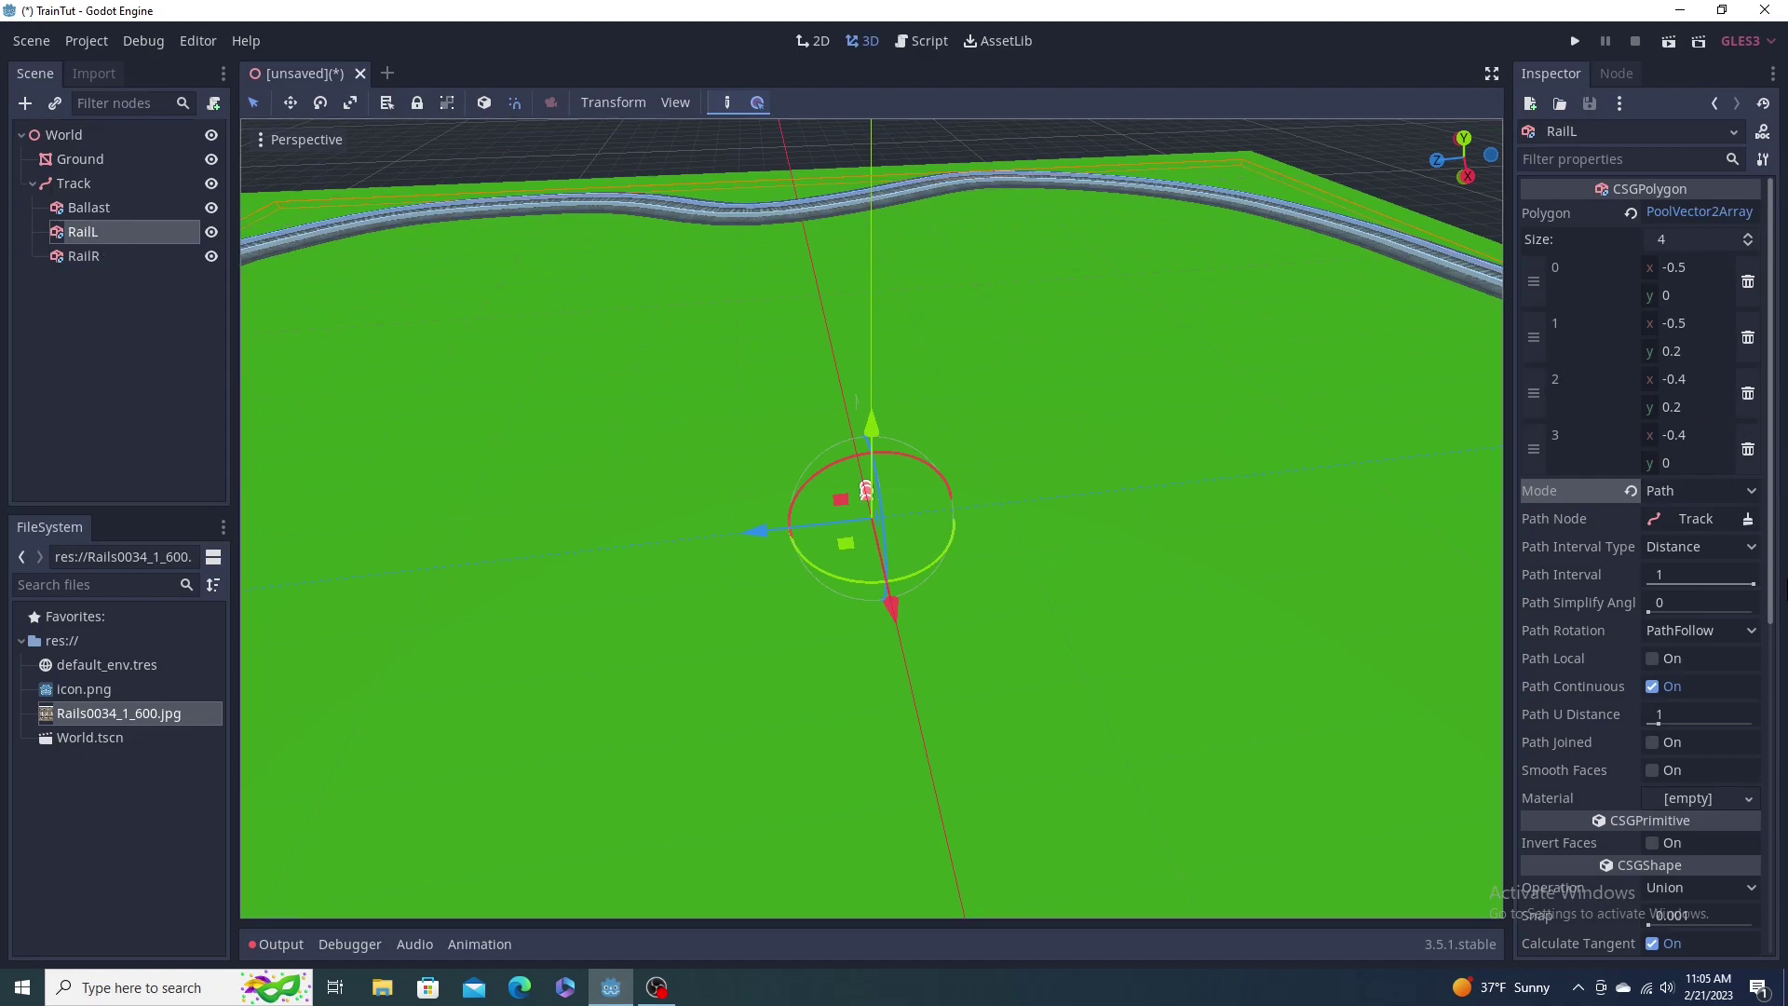
{"action": "scroll", "coordinate": [1656, 448], "scroll_direction": "down", "scroll_amount": 3}
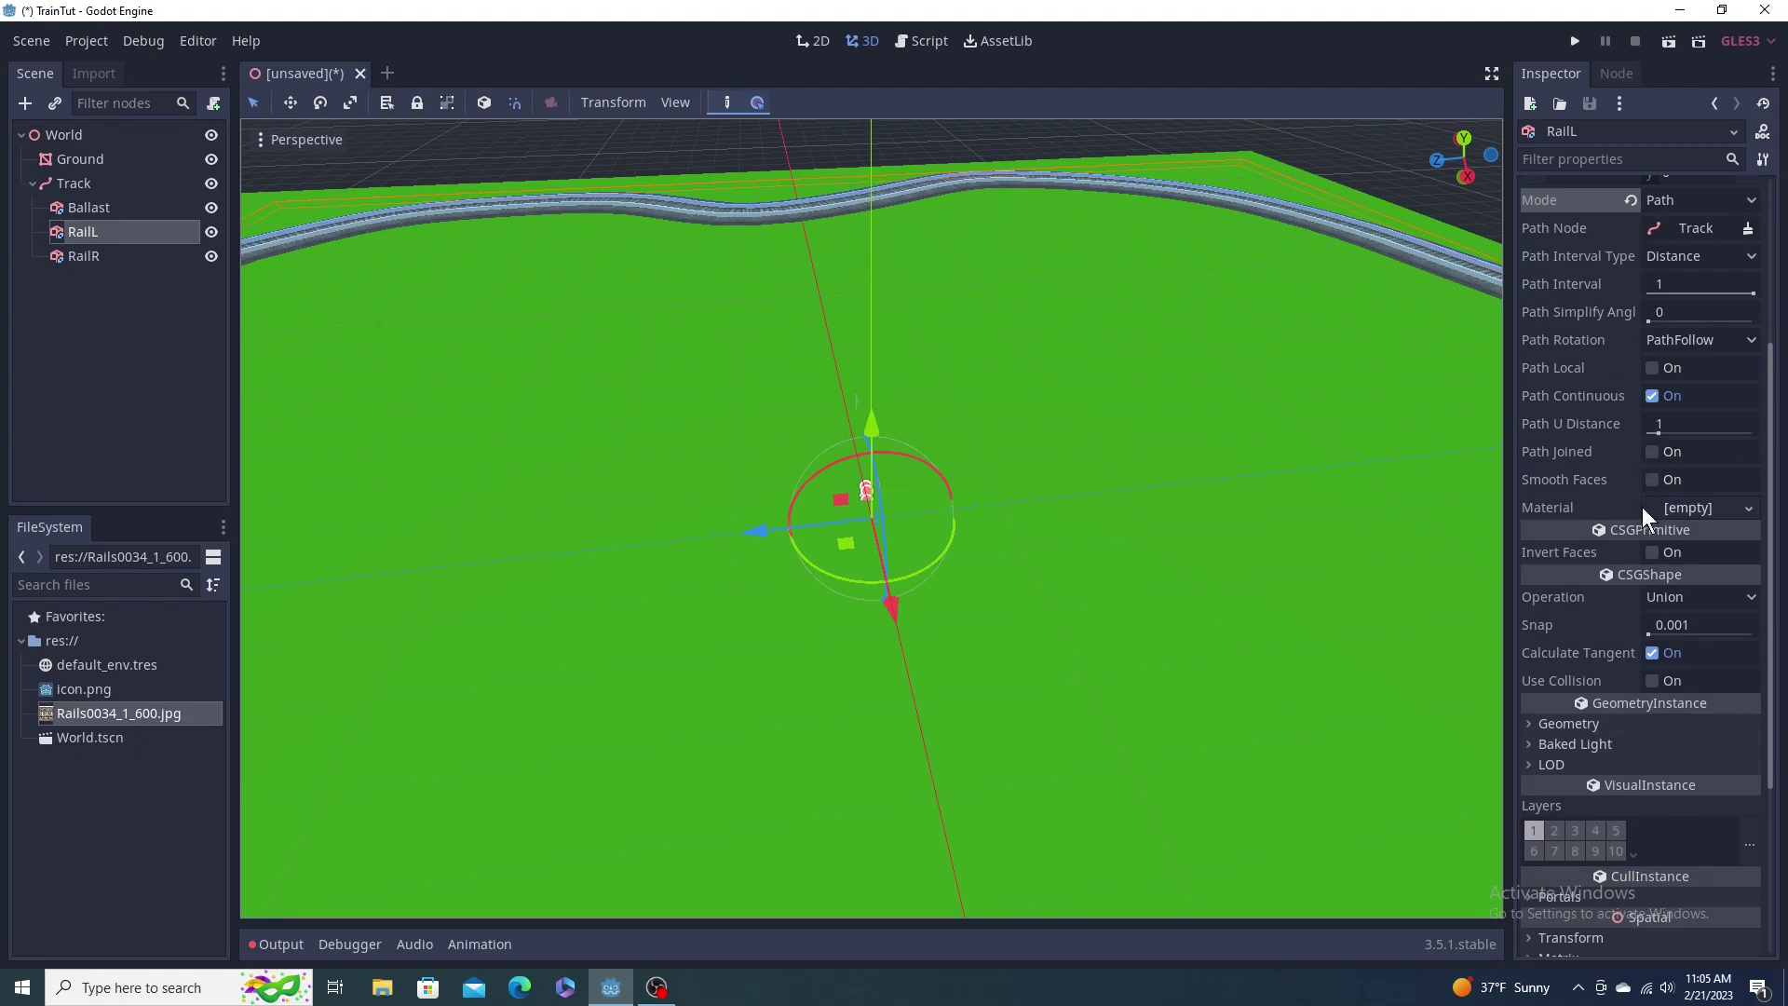
Step: Give RailL a new SpatialMaterial with Roughness 0.25 and Metallic 1
{"action": "left_click", "coordinate": [1667, 511]}
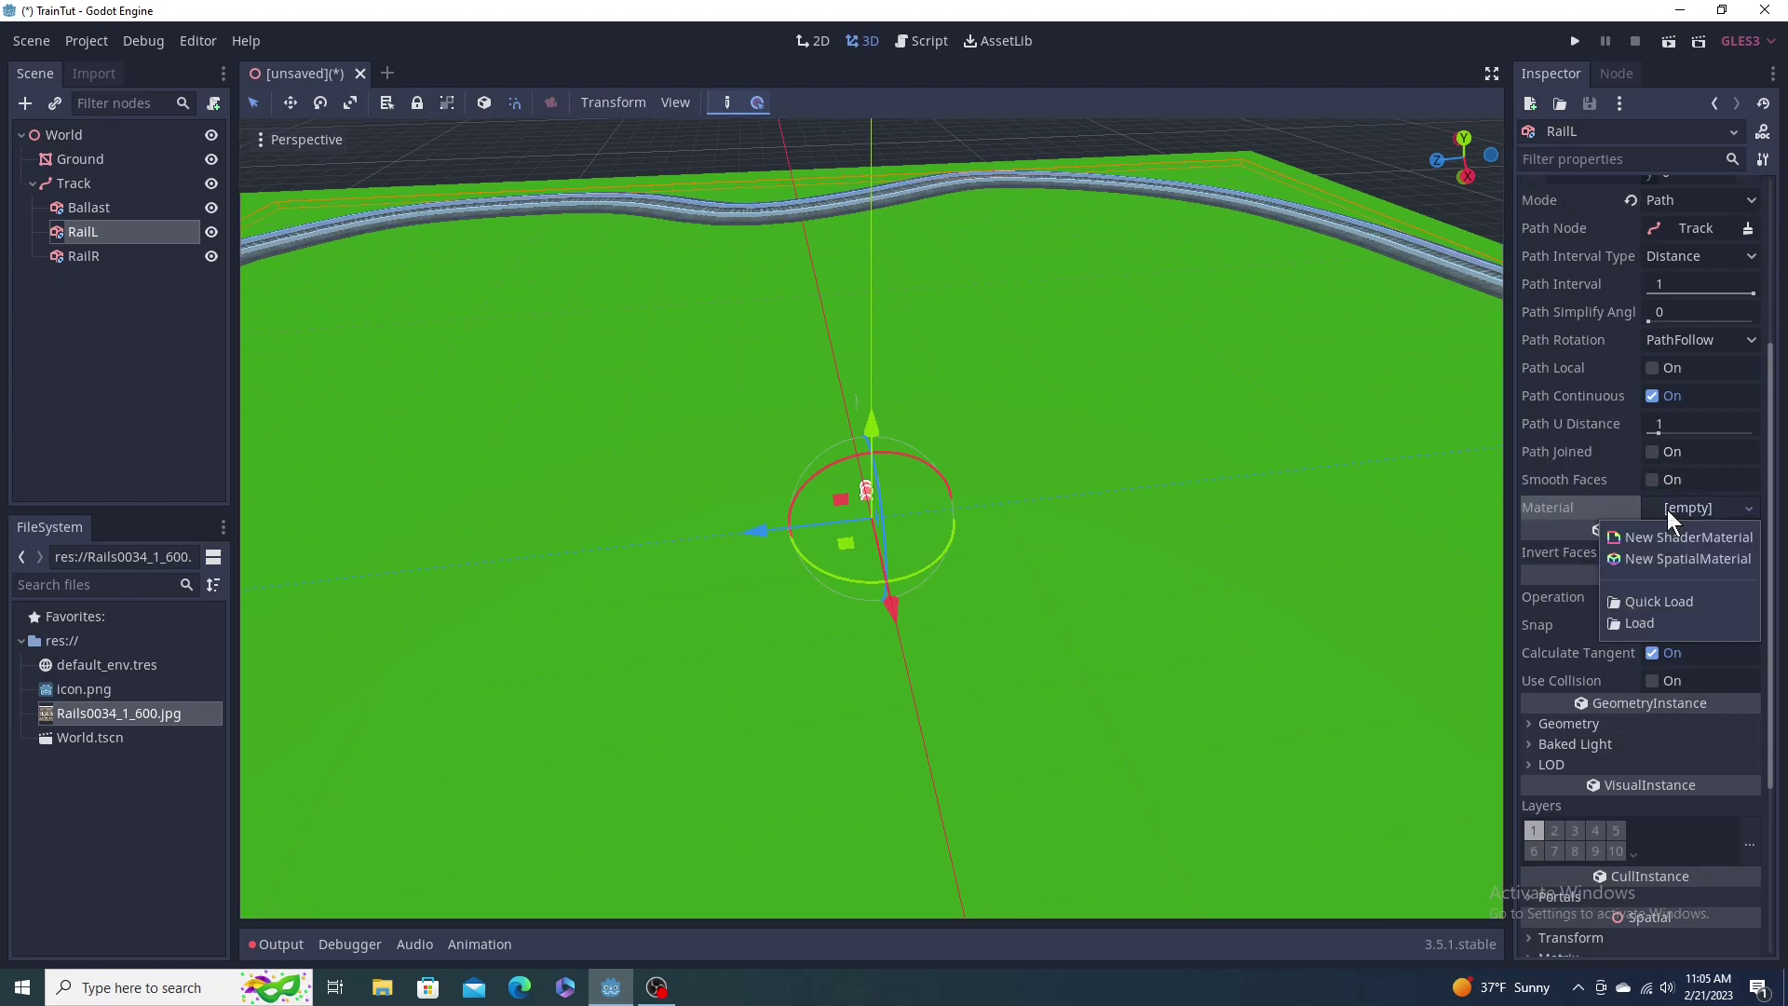
{"action": "left_click", "coordinate": [1656, 558]}
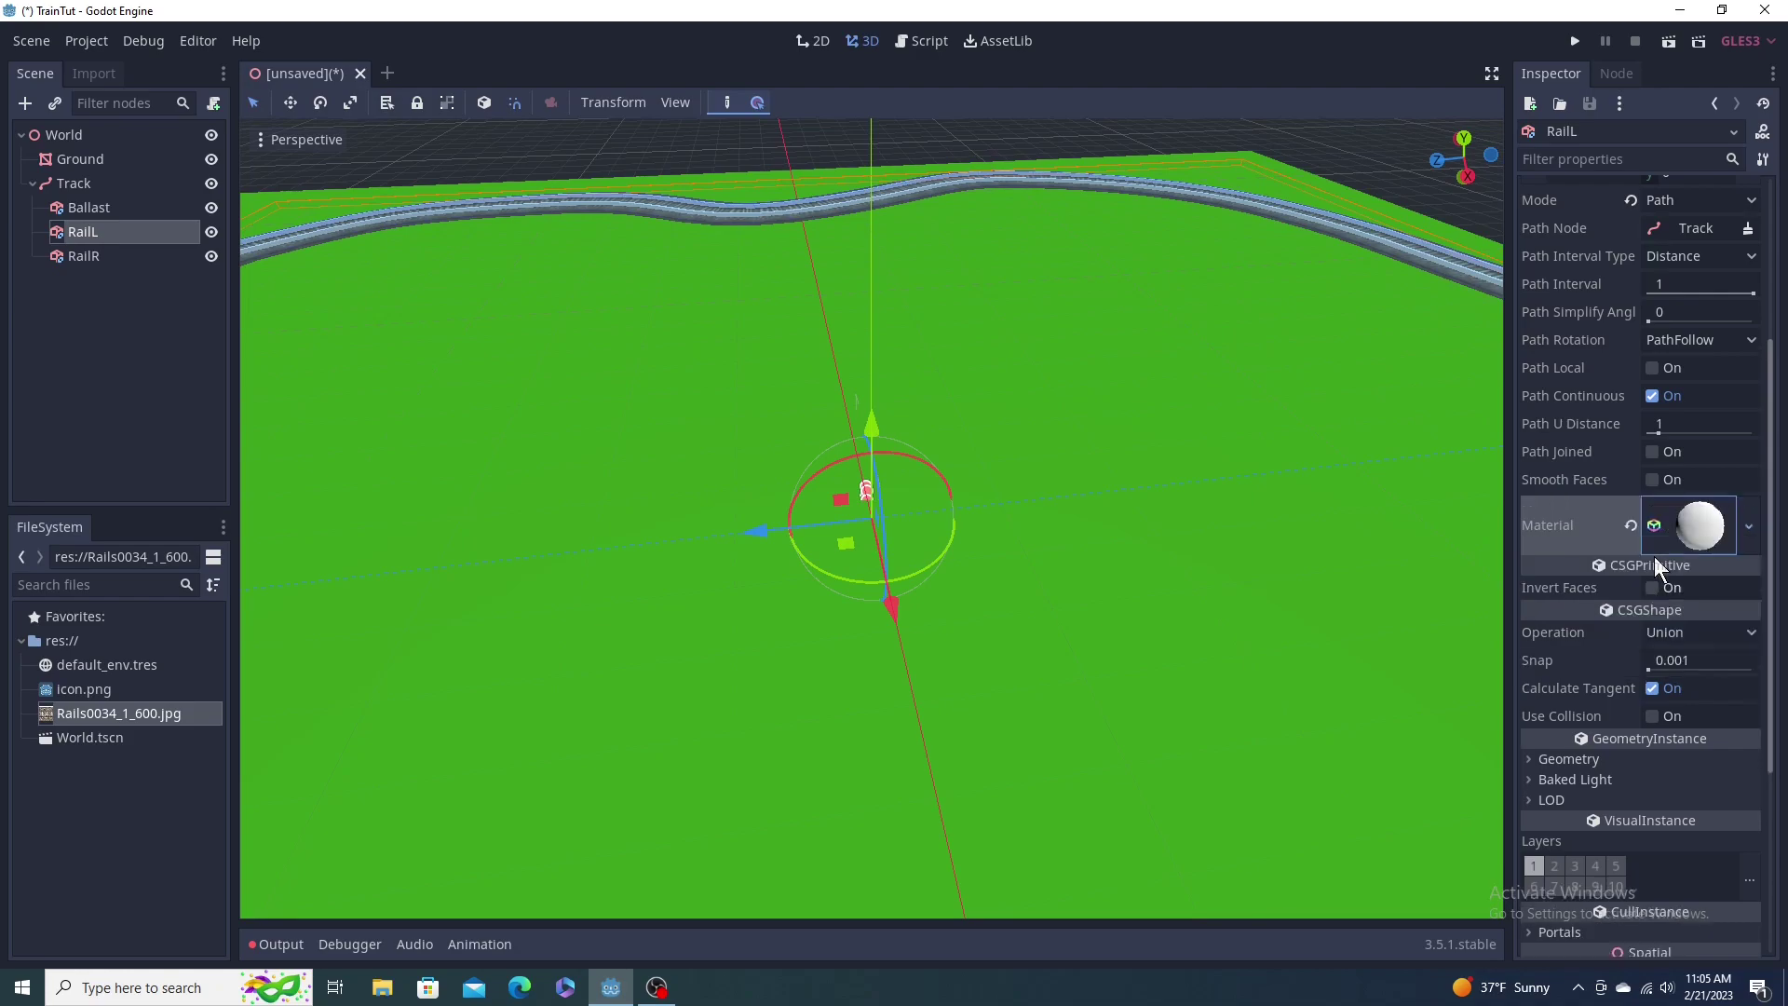
{"action": "left_click", "coordinate": [1701, 529]}
{"action": "scroll", "coordinate": [1601, 642], "scroll_direction": "down", "scroll_amount": 4}
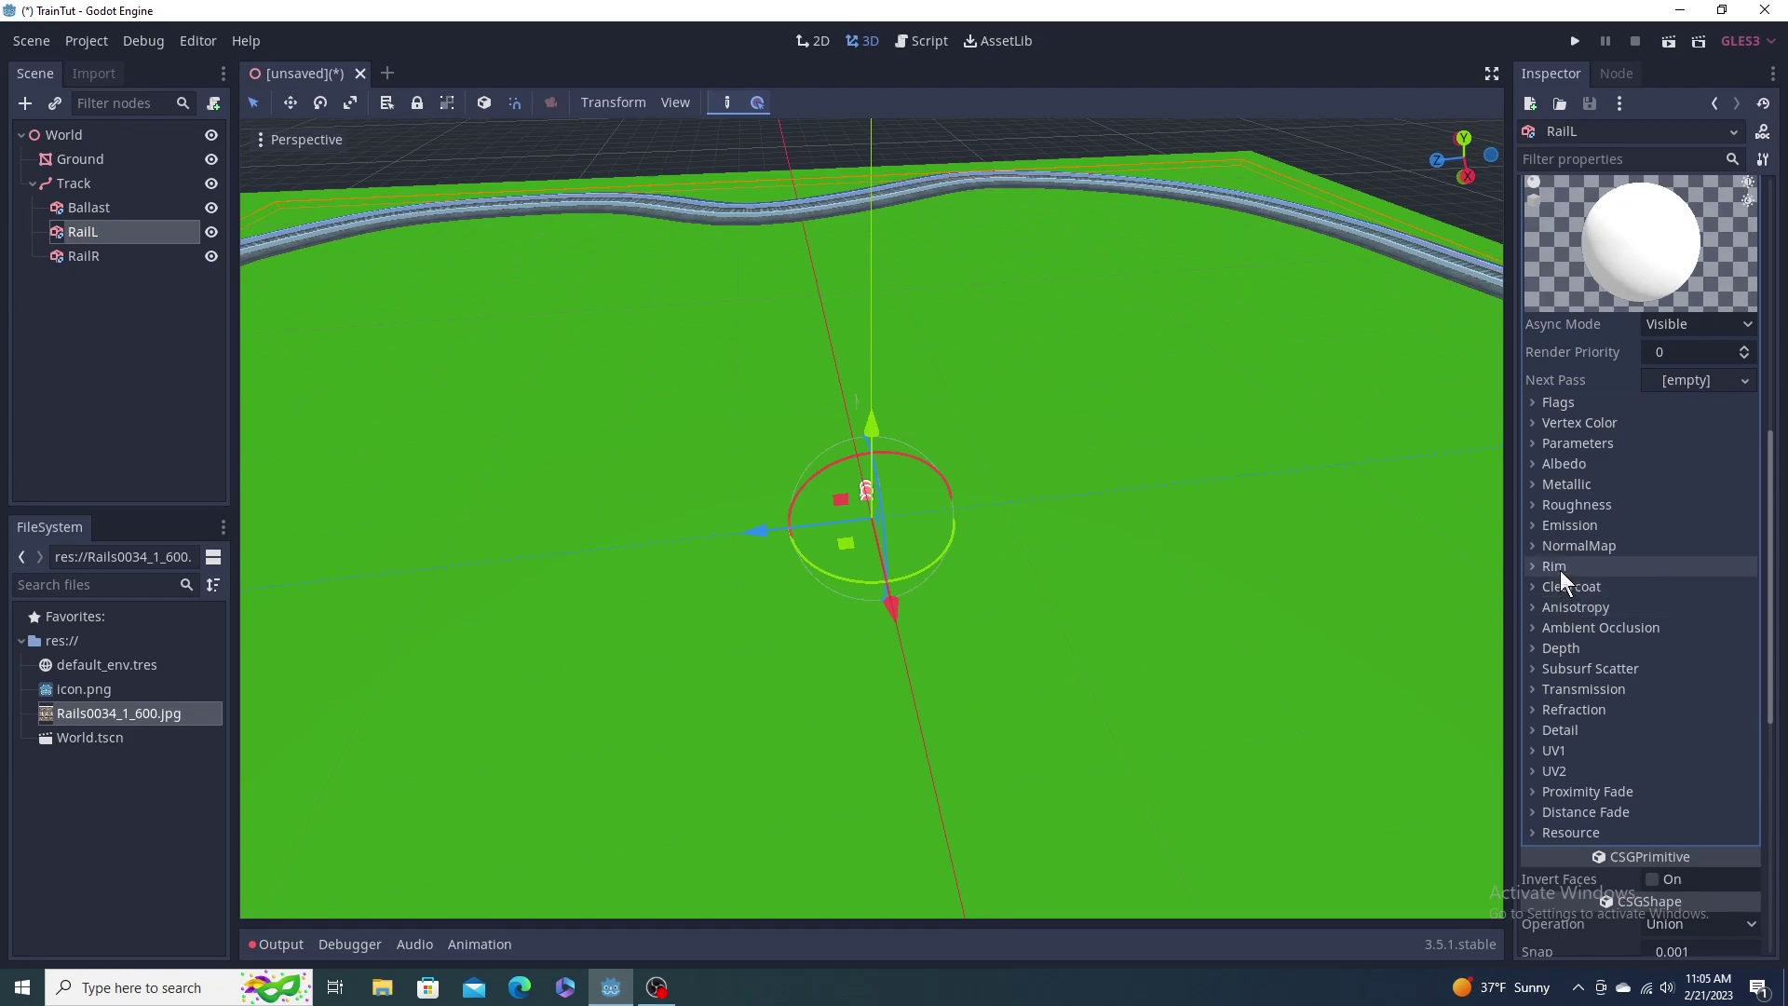
{"action": "left_click", "coordinate": [1550, 503]}
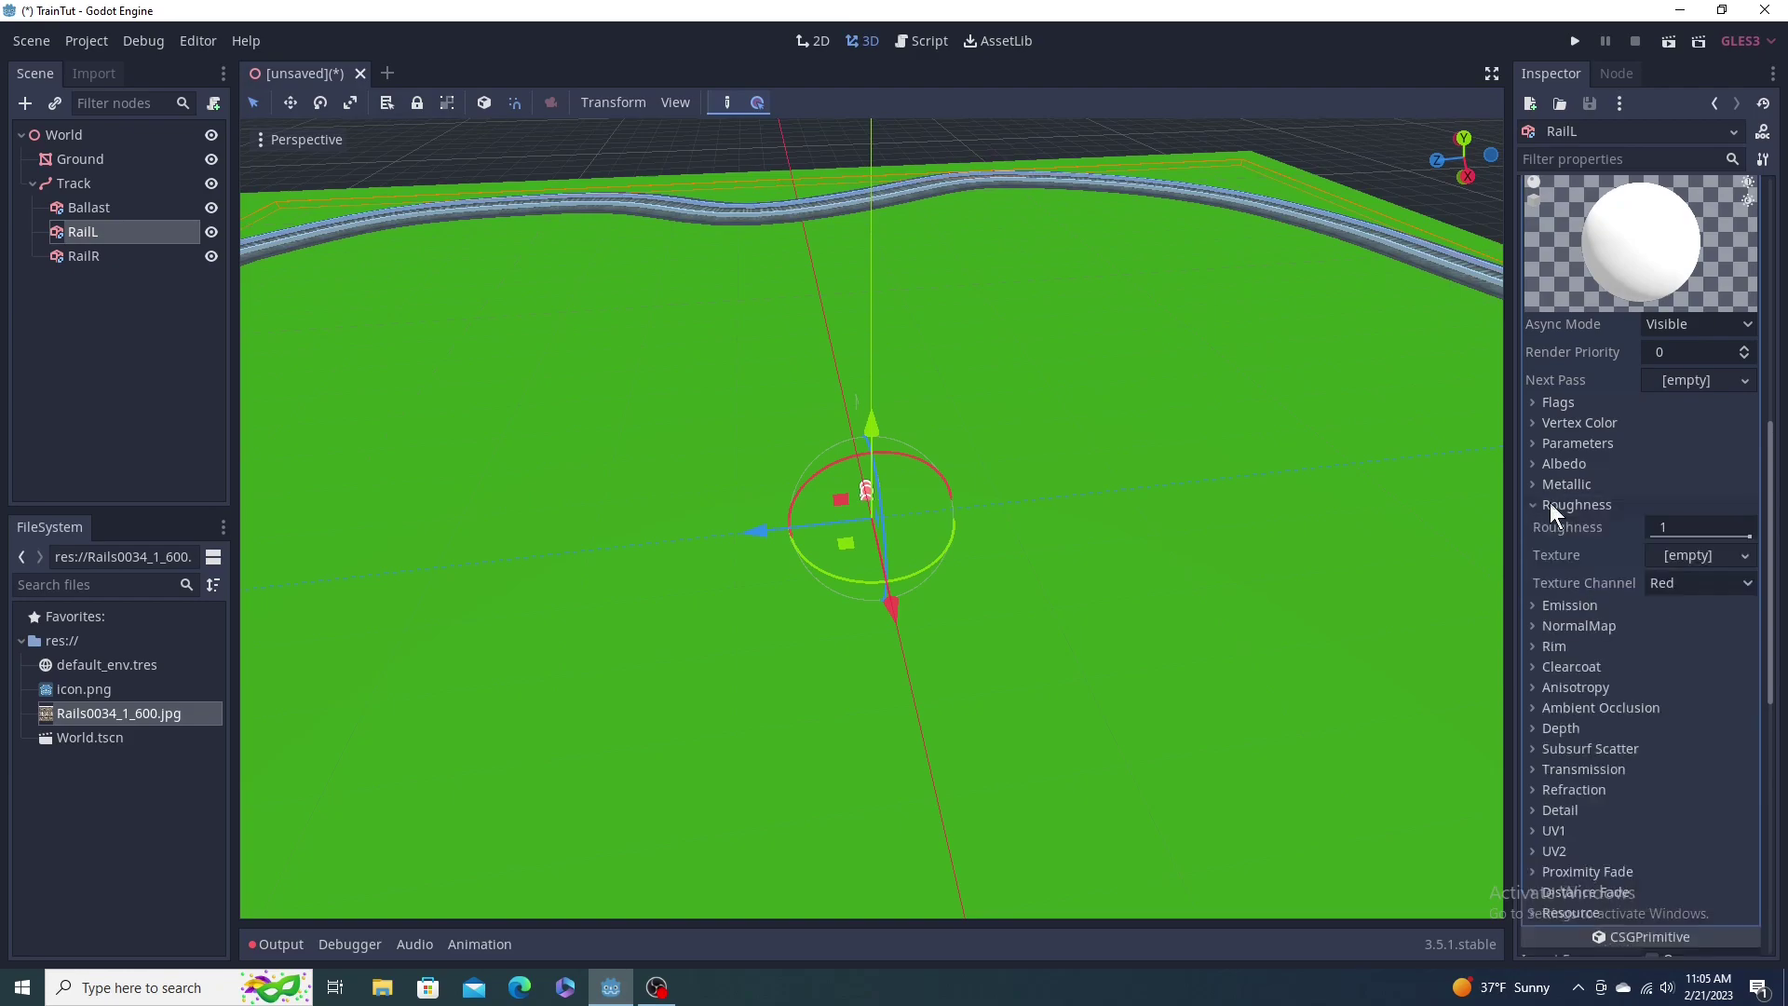
{"action": "left_click", "coordinate": [1674, 523]}
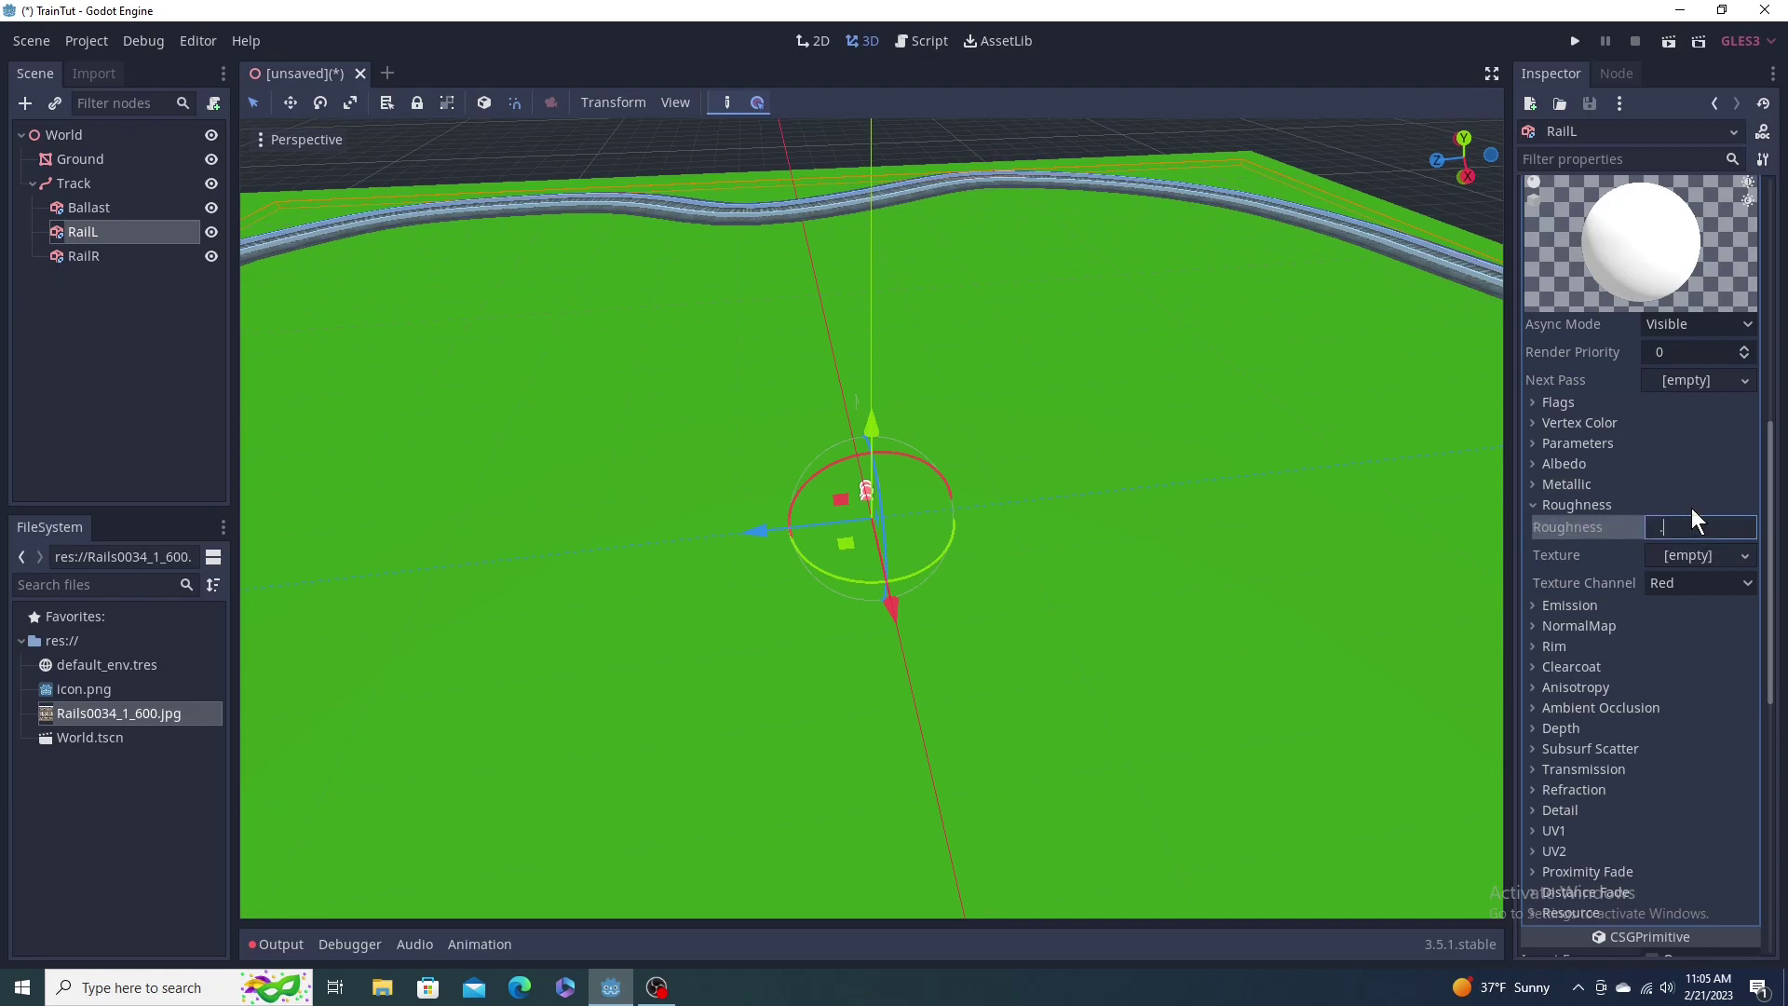
{"action": "type", "text": ".25"}
{"action": "key", "text": "Return"}
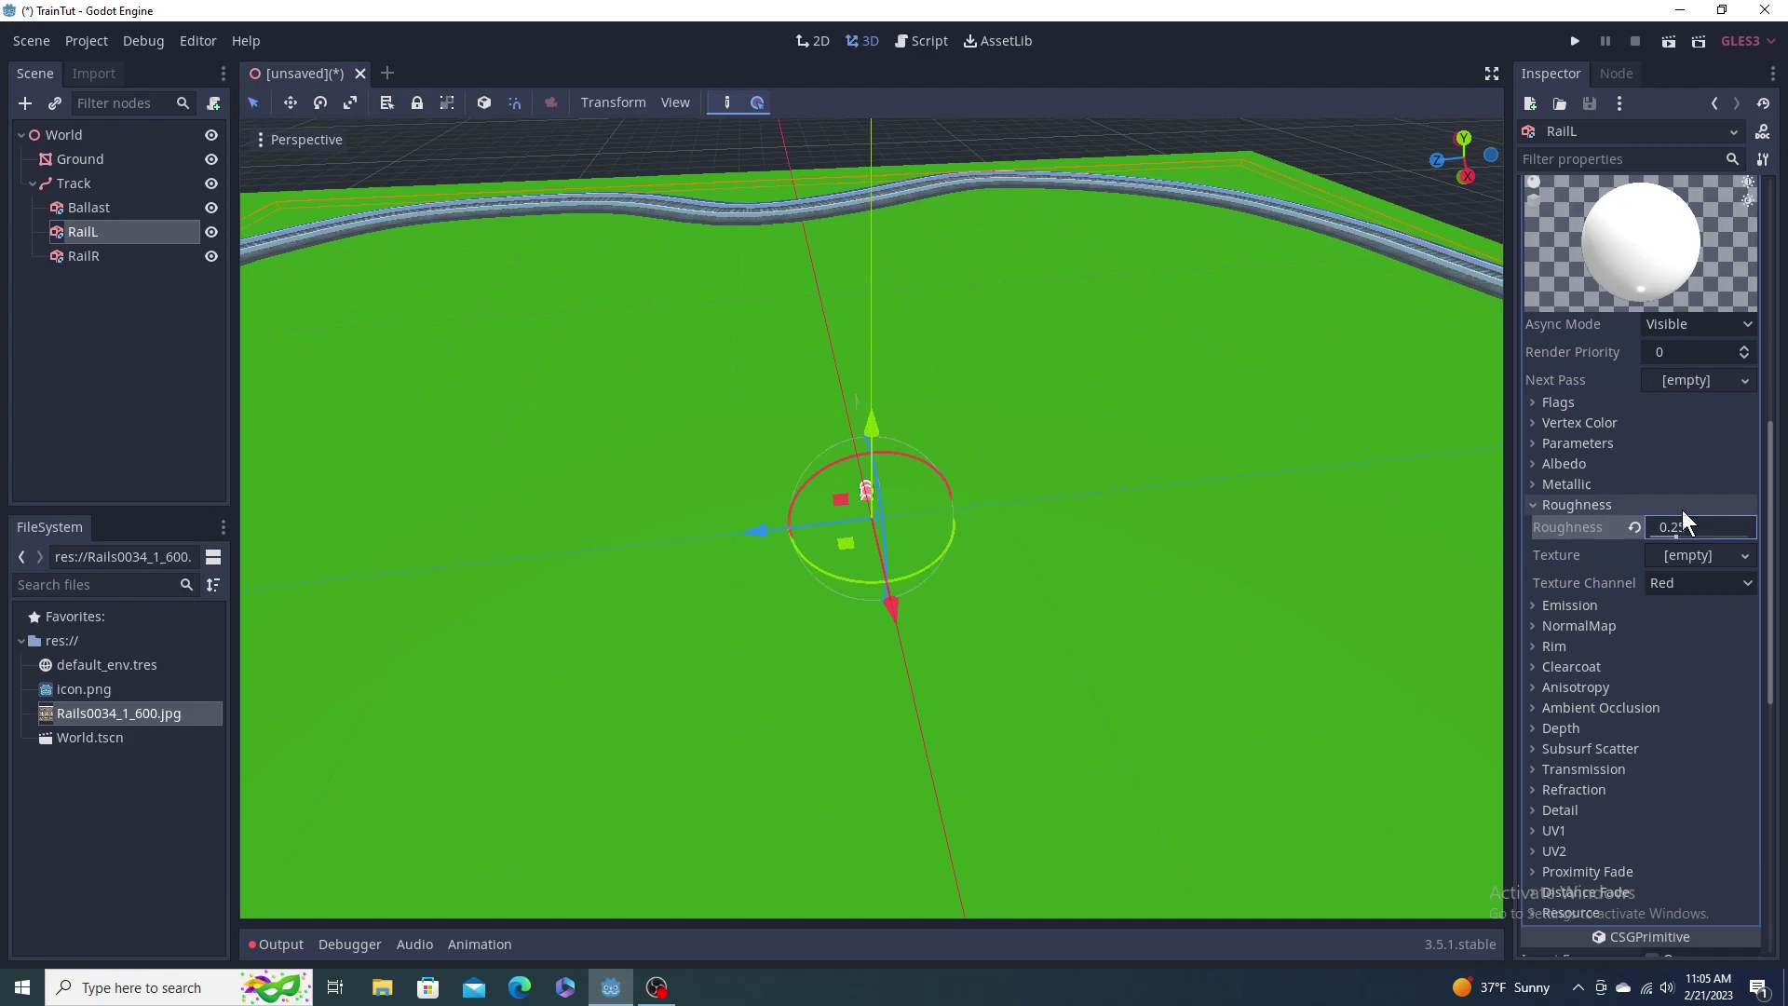
{"action": "left_click", "coordinate": [1604, 485]}
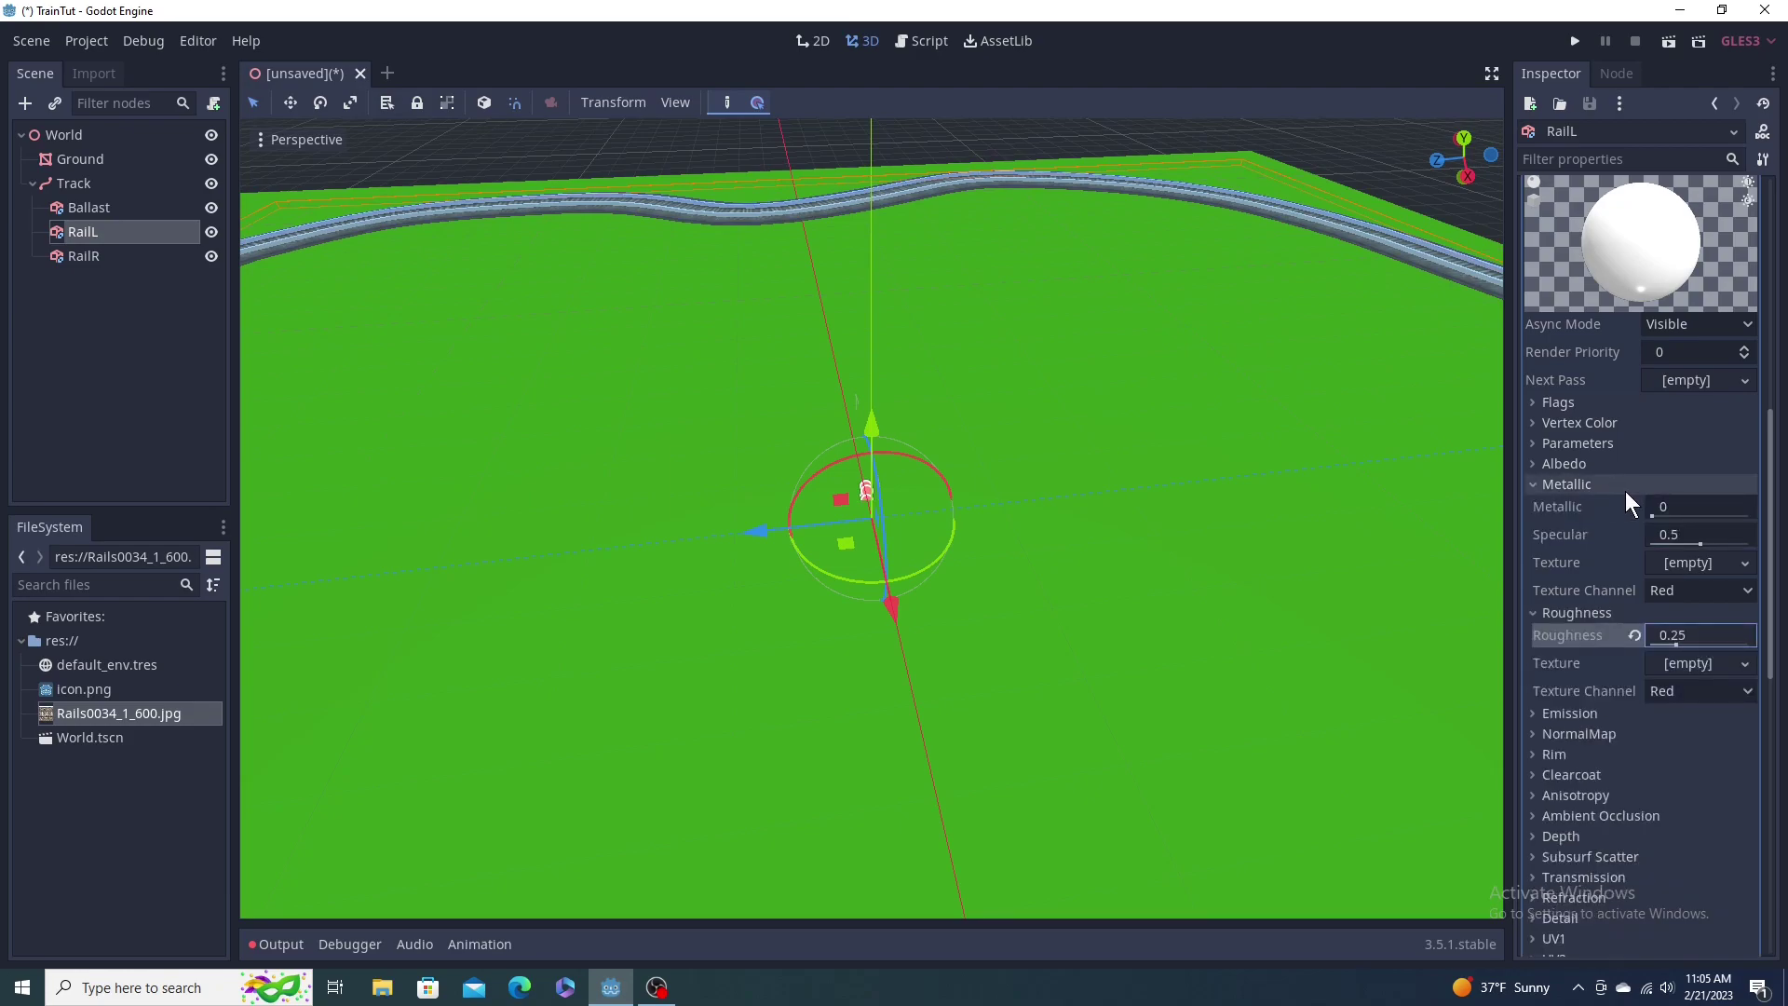
{"action": "left_click", "coordinate": [1673, 505]}
{"action": "type", "text": "1"}
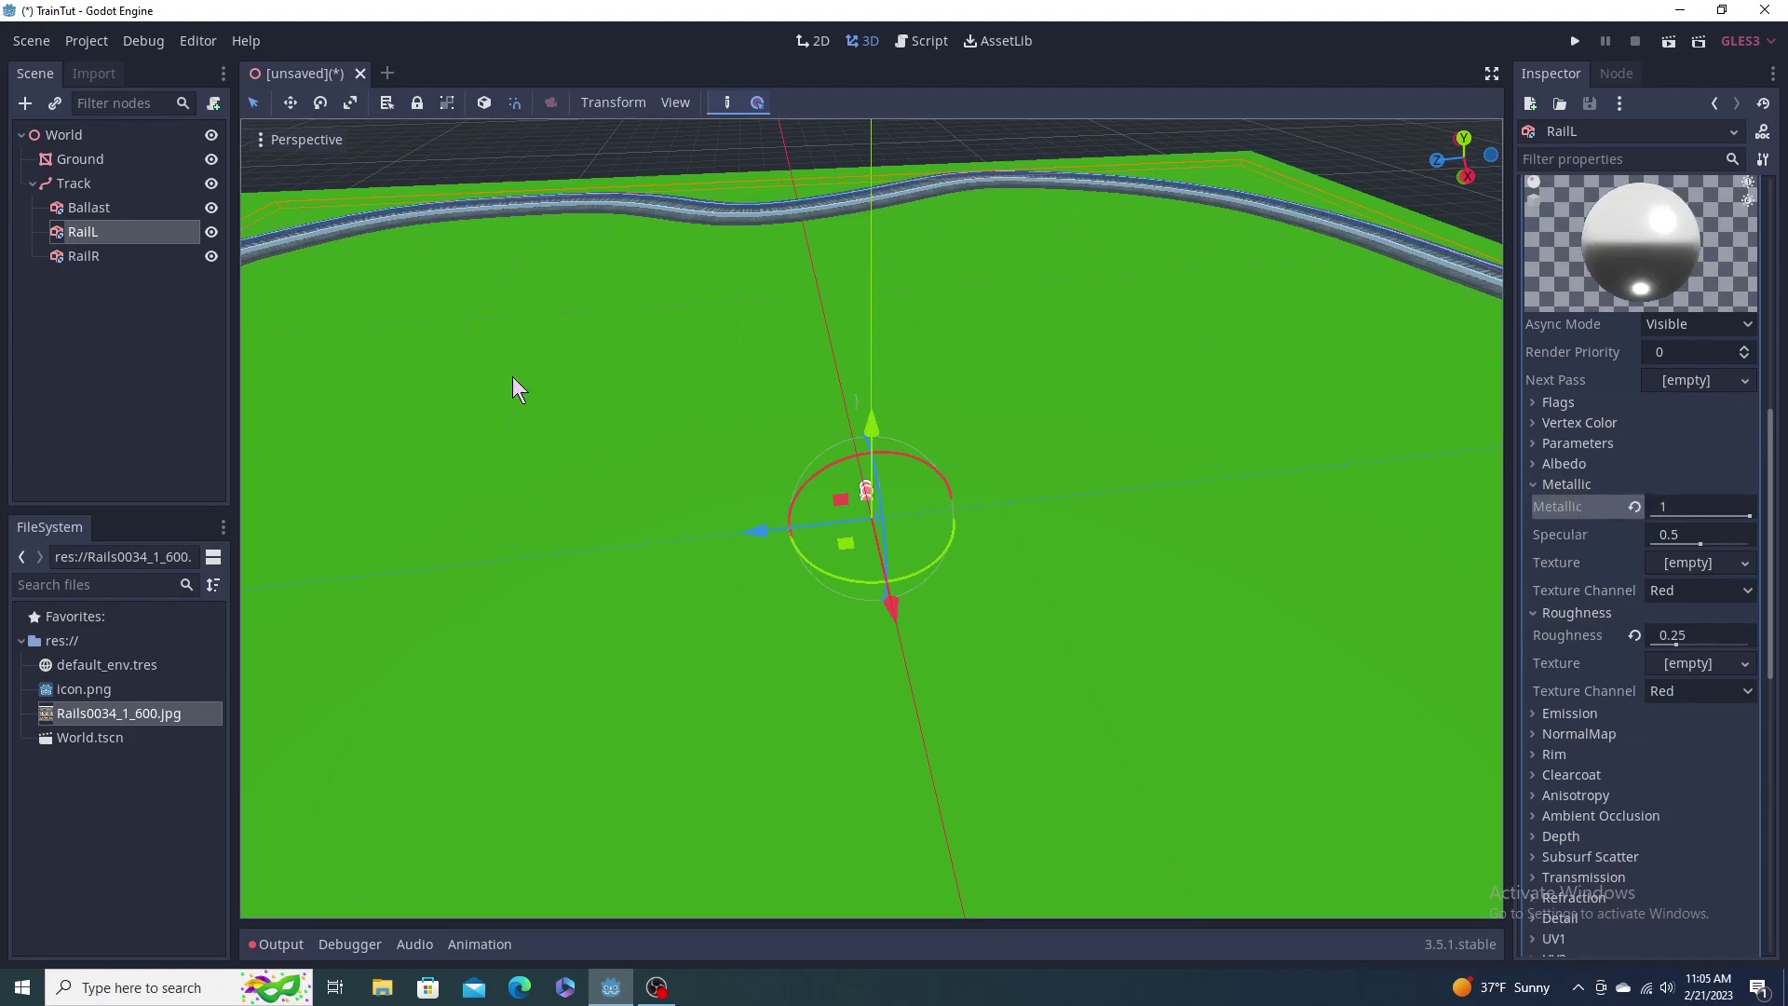
Step: Give RailR a new SpatialMaterial with Metallic 1 and Roughness 0.25
{"action": "left_click", "coordinate": [70, 257]}
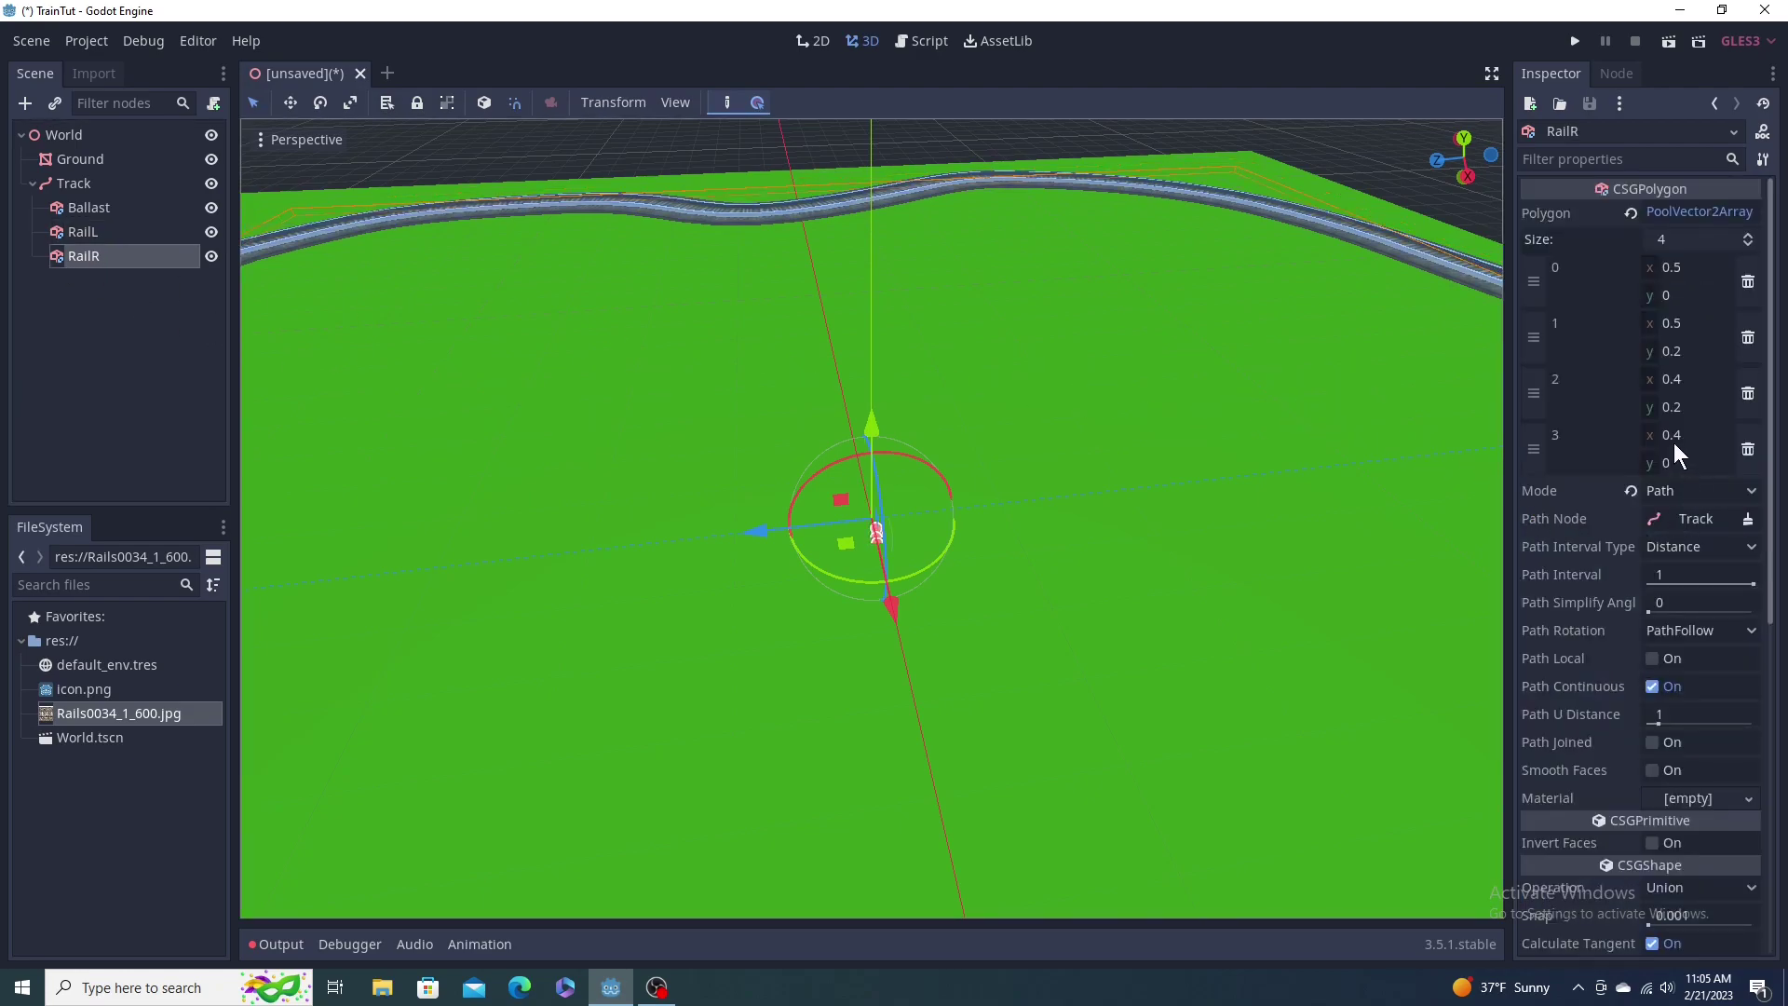
{"action": "scroll", "coordinate": [1596, 545], "scroll_direction": "down", "scroll_amount": 5}
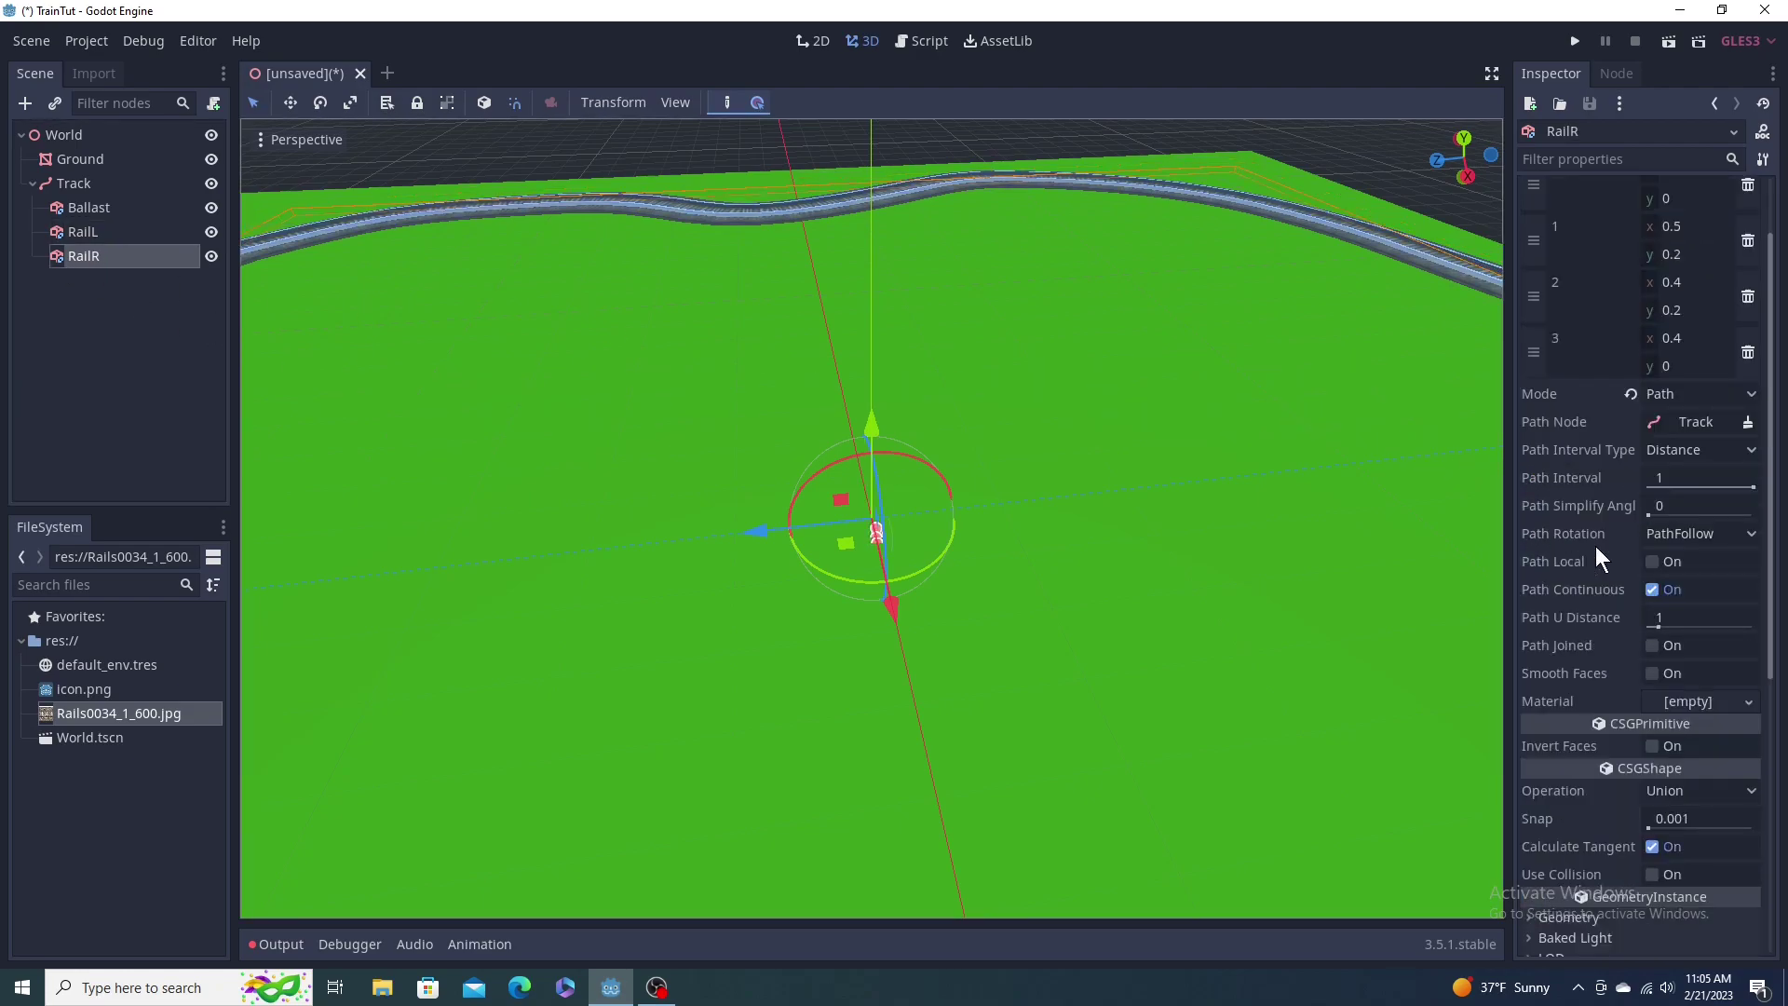
{"action": "left_click", "coordinate": [1693, 507]}
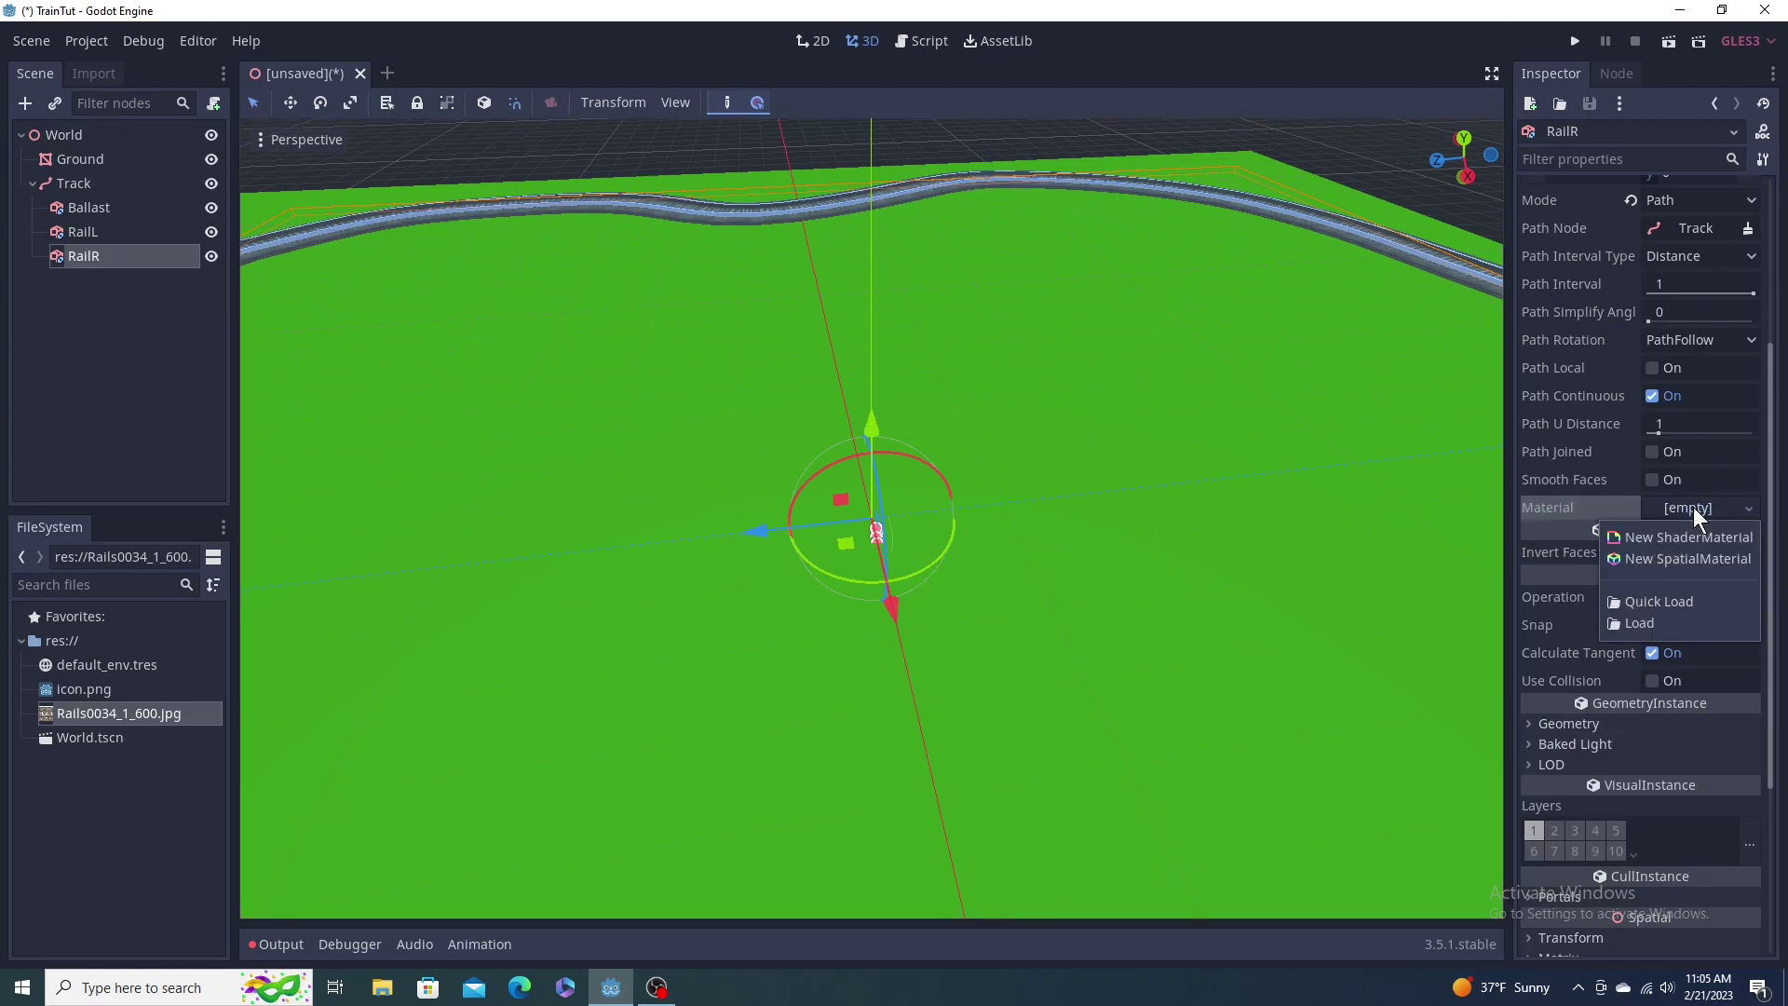
{"action": "left_click", "coordinate": [1671, 561]}
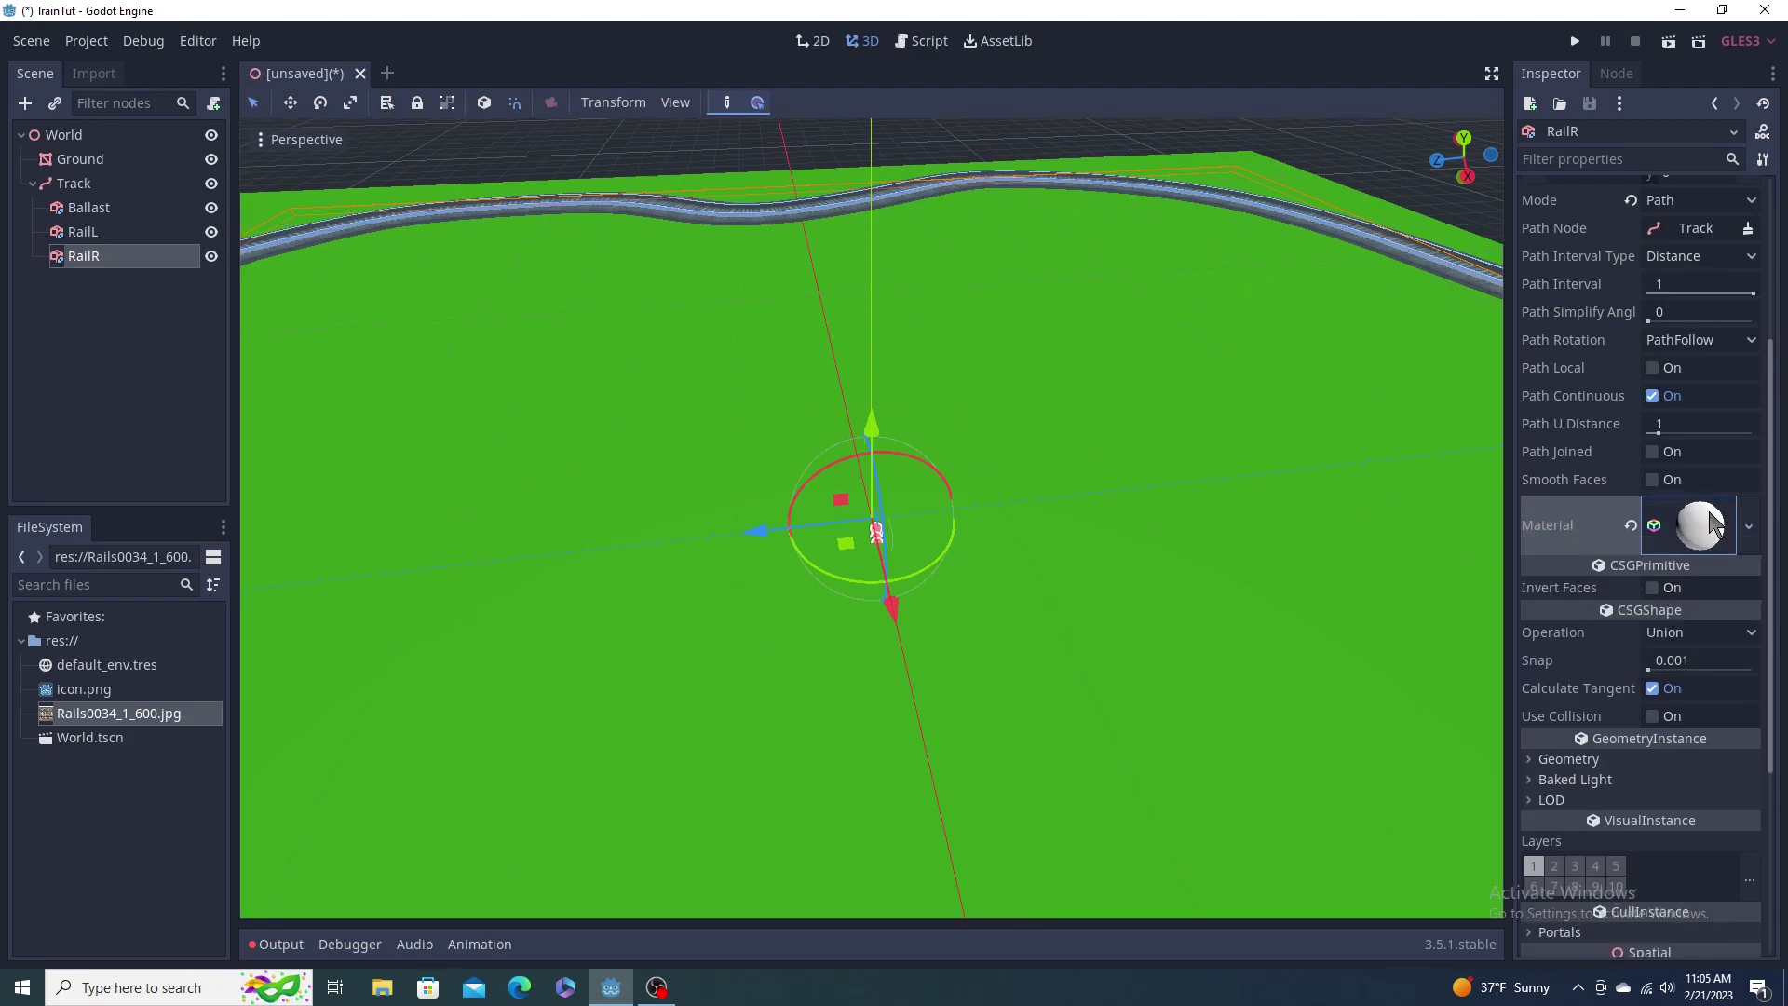
{"action": "left_click", "coordinate": [1701, 525]}
{"action": "scroll", "coordinate": [1596, 611], "scroll_direction": "down", "scroll_amount": 6}
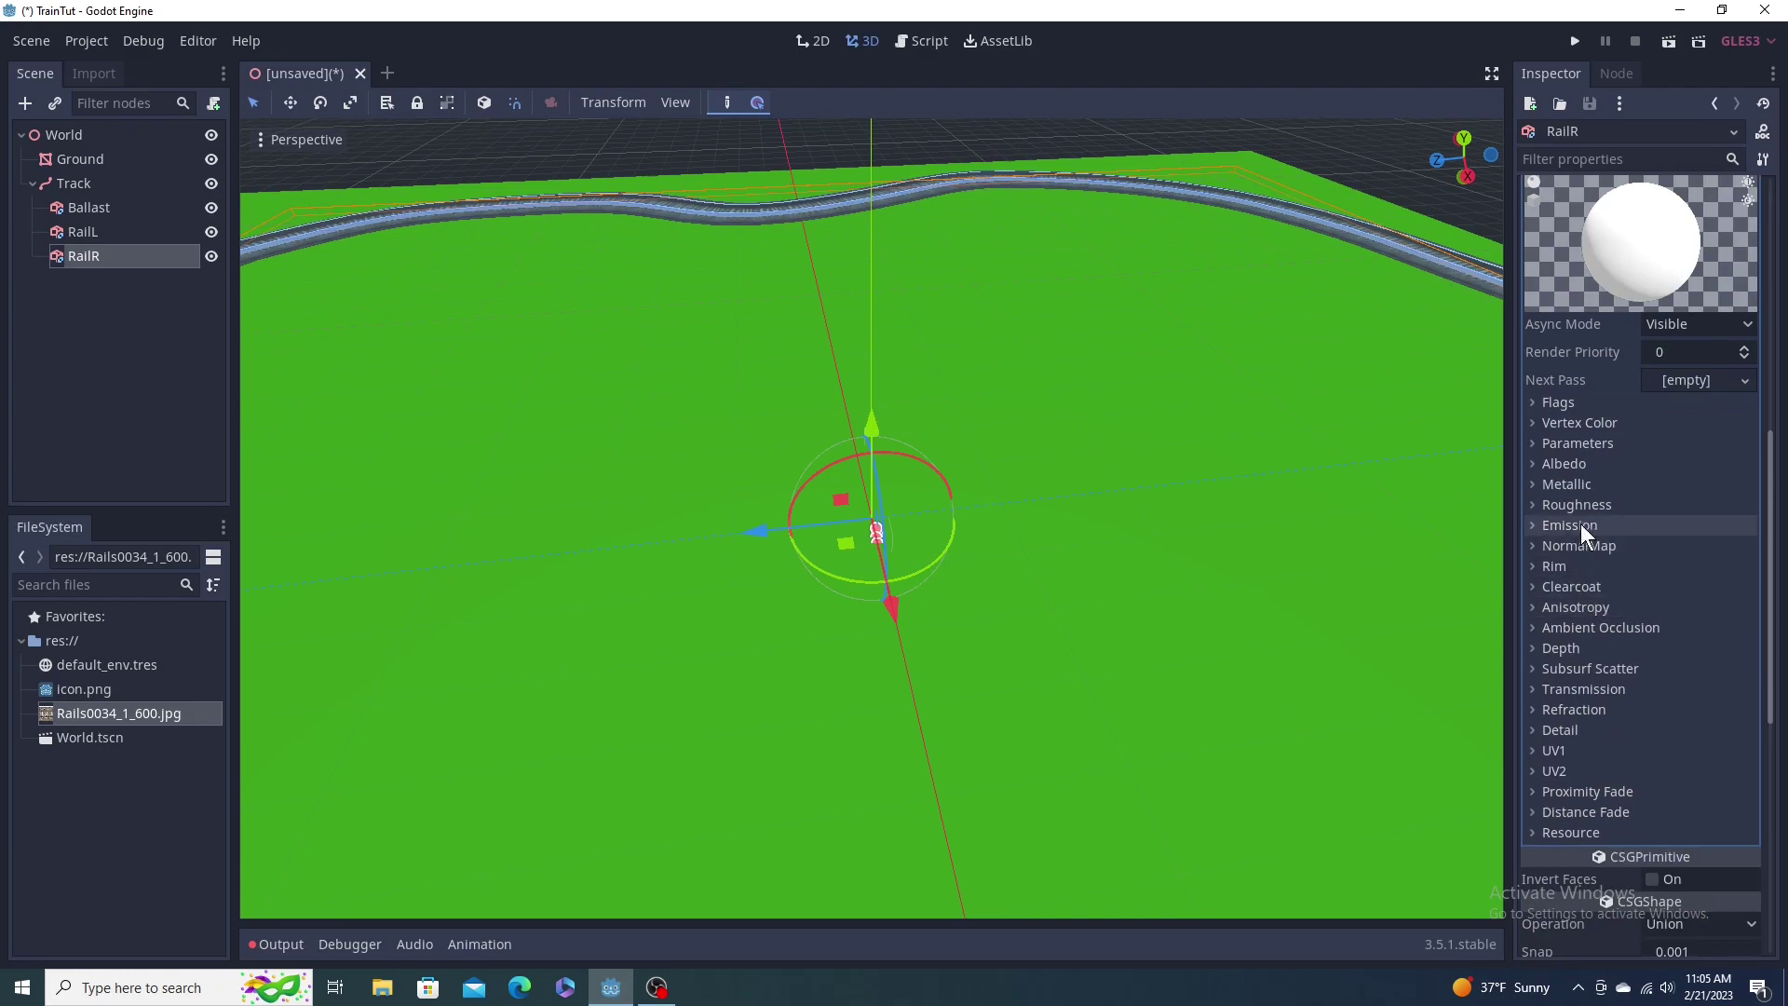
{"action": "left_click", "coordinate": [1574, 484]}
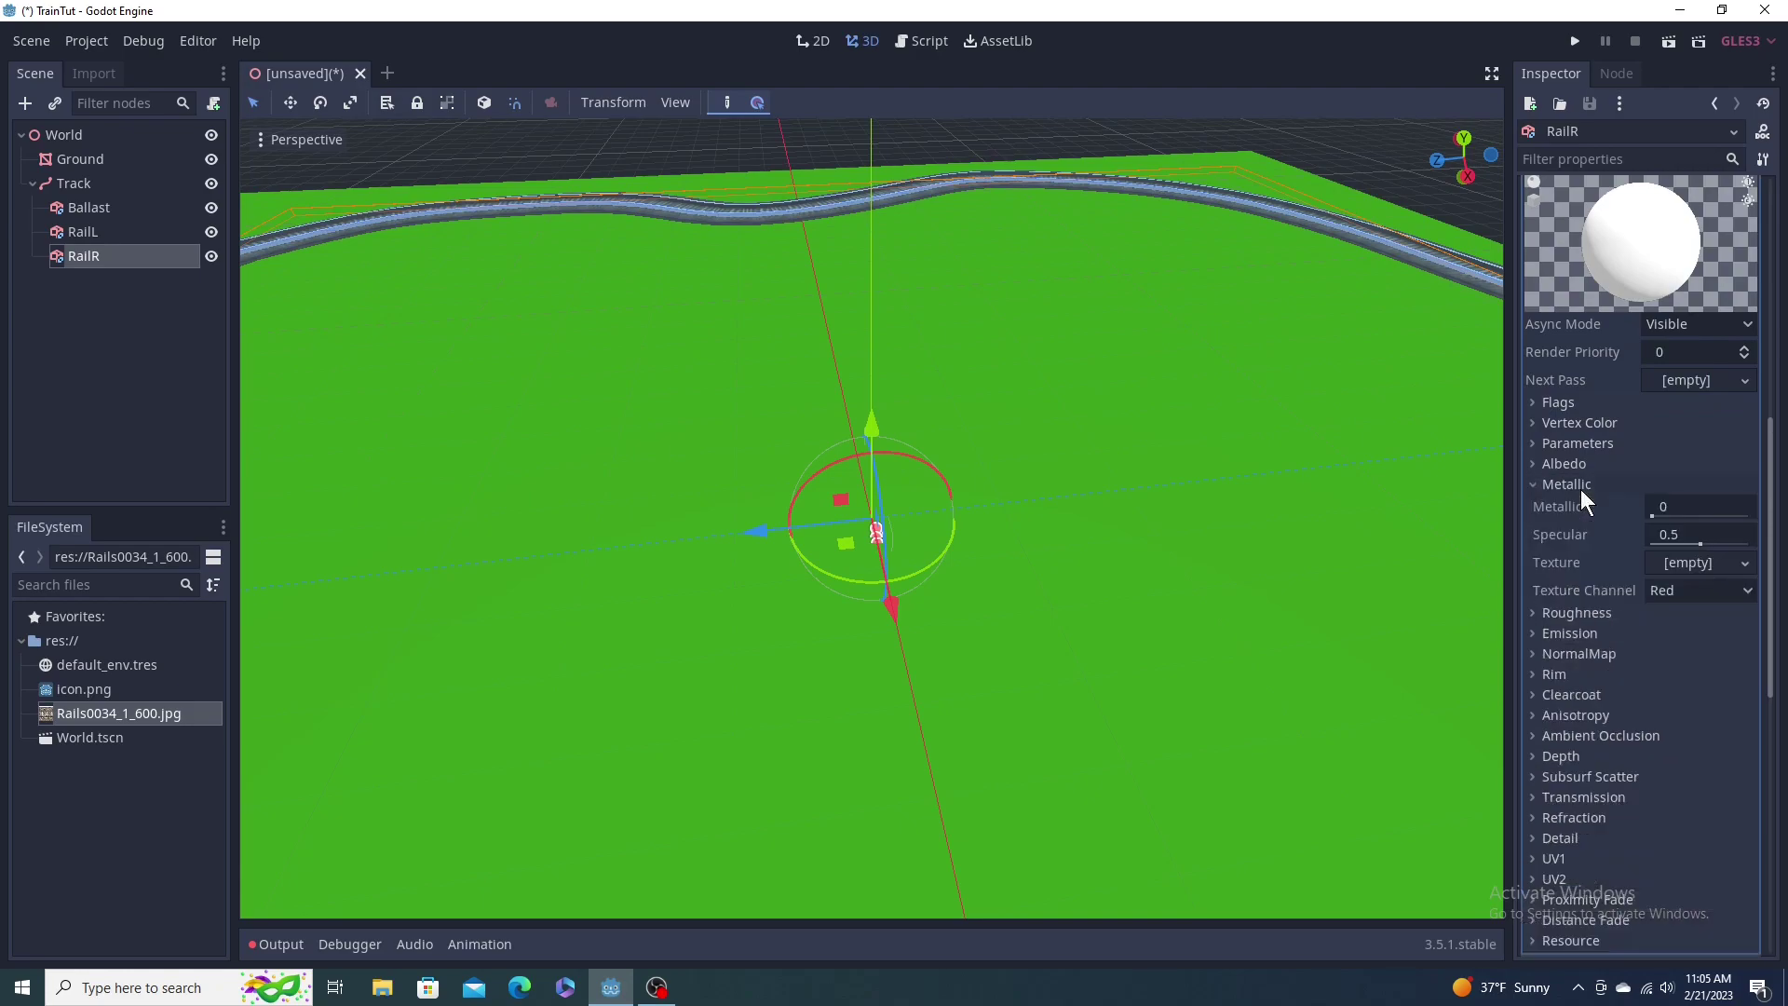
{"action": "left_click", "coordinate": [1666, 511]}
{"action": "type", "text": "1"}
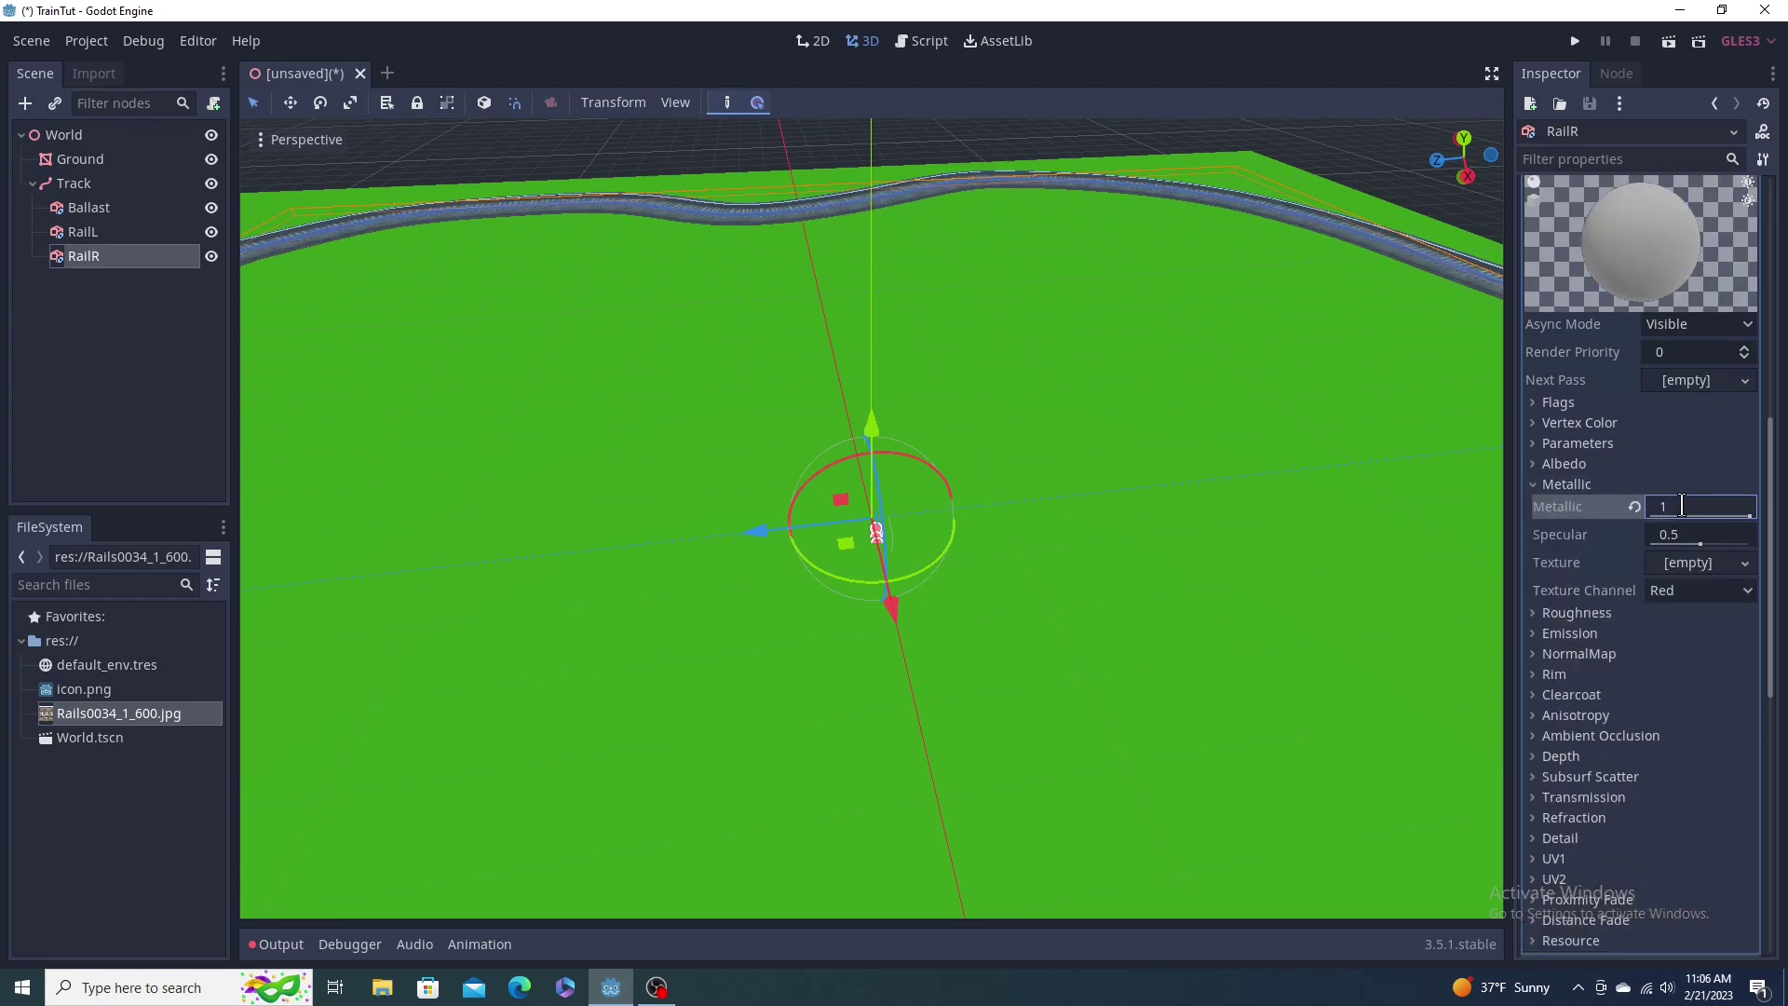
{"action": "left_click", "coordinate": [1568, 483]}
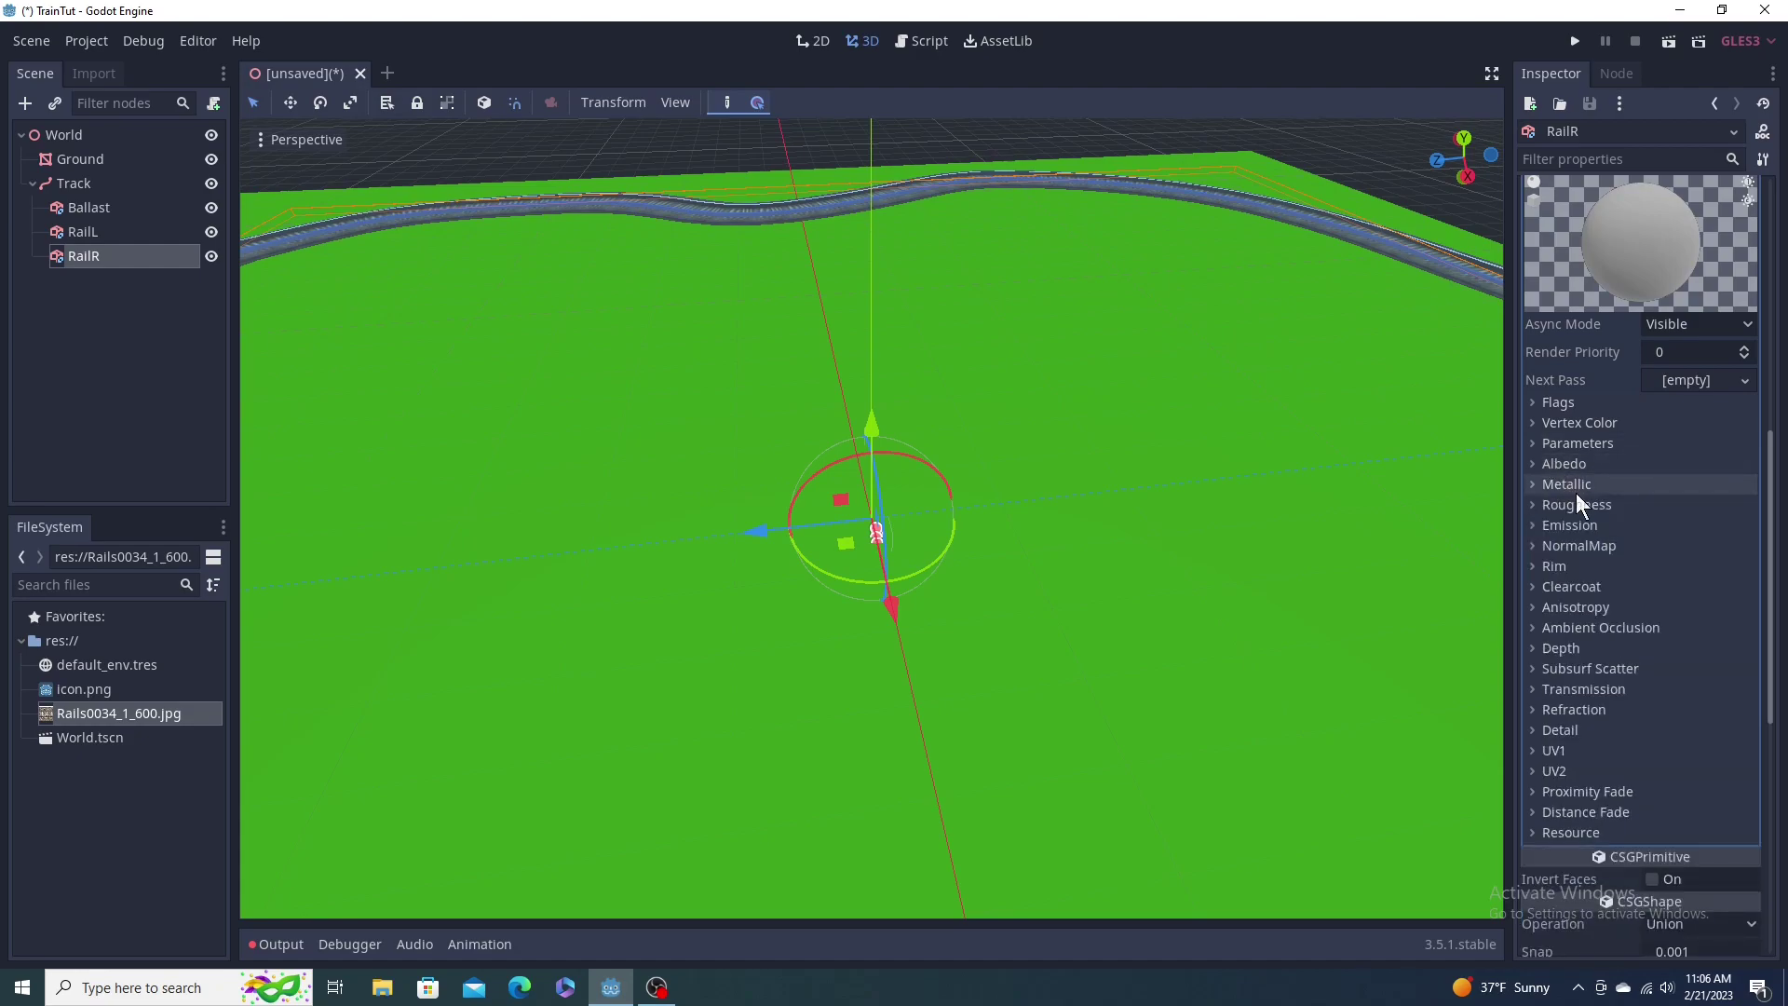
{"action": "left_click", "coordinate": [1576, 504]}
{"action": "left_click", "coordinate": [1665, 528]}
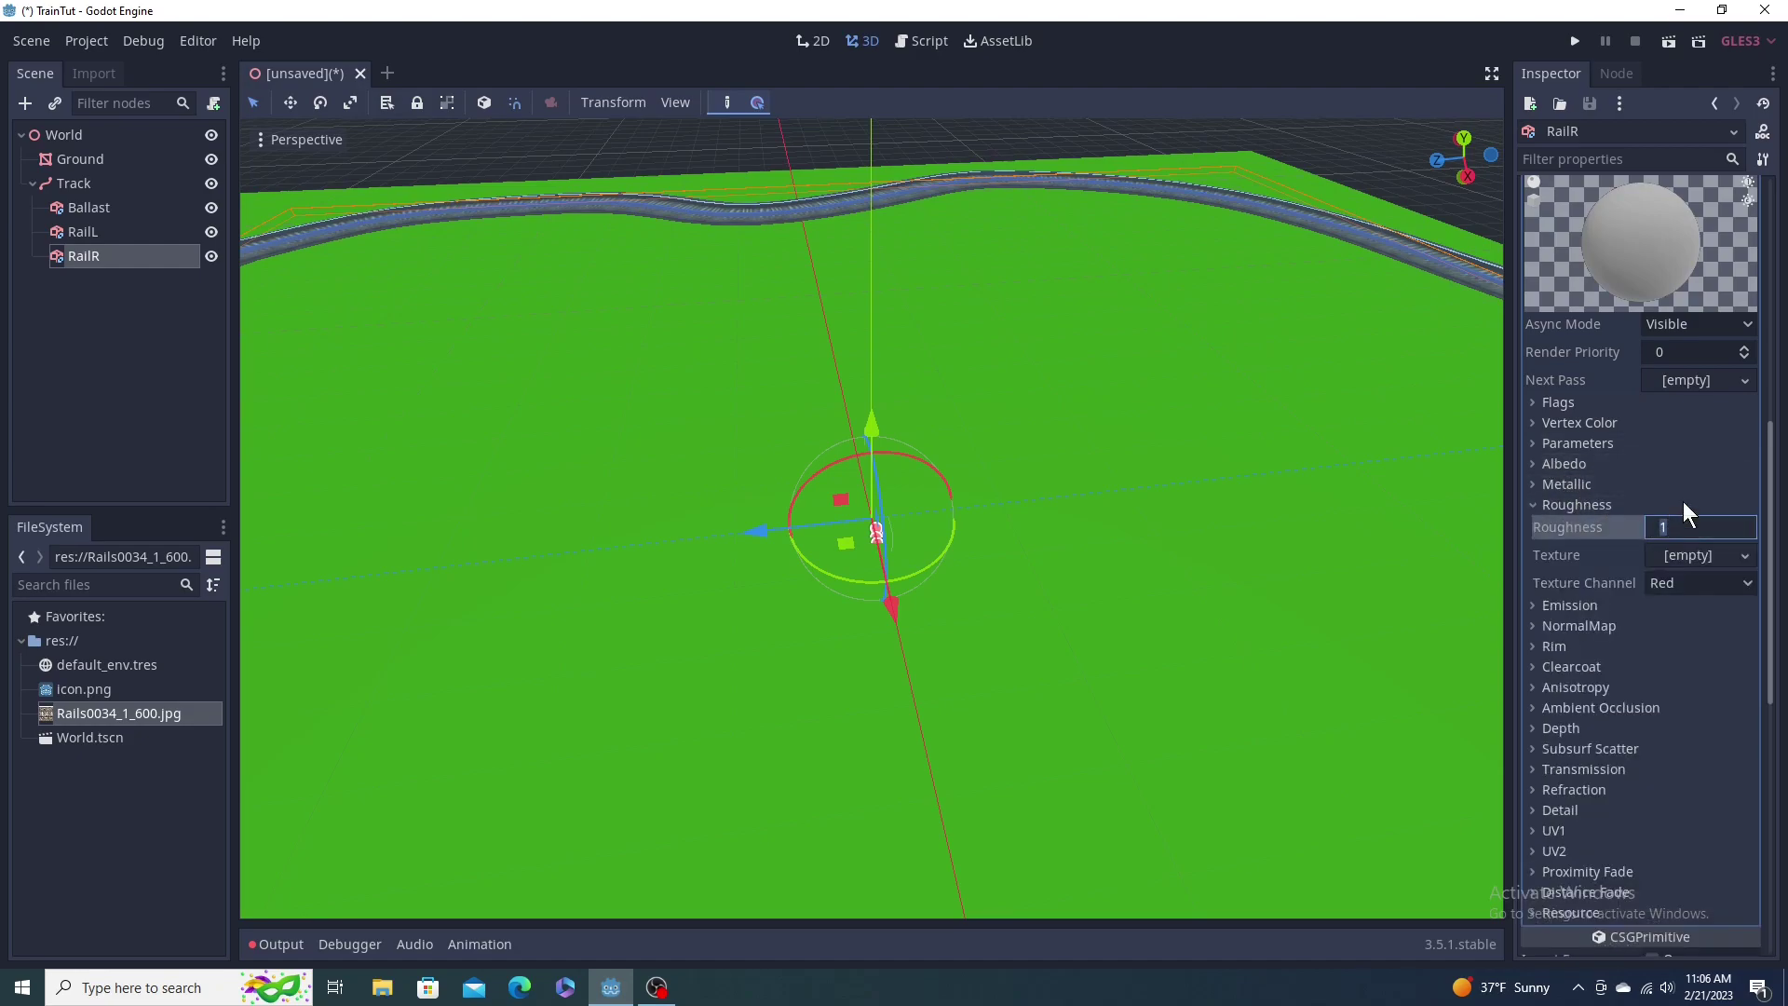
{"action": "type", "text": ".25"}
{"action": "key", "text": "Return"}
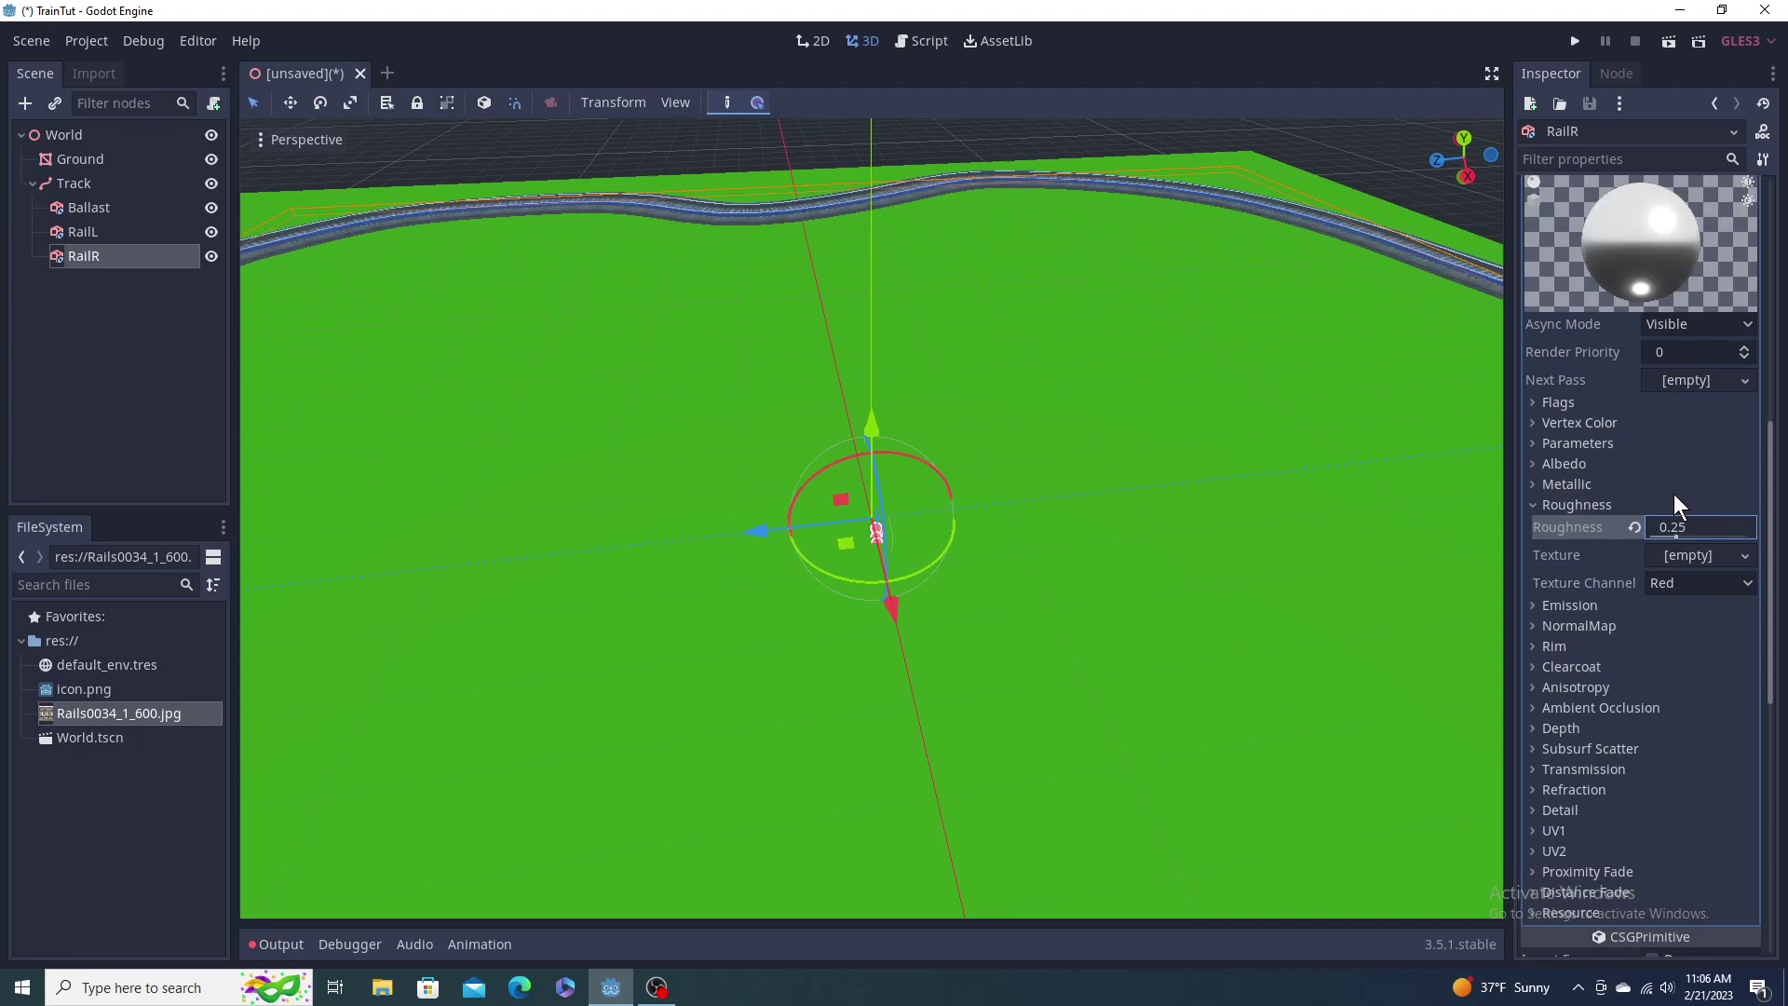
{"action": "scroll", "coordinate": [1039, 282], "scroll_direction": "down", "scroll_amount": 5}
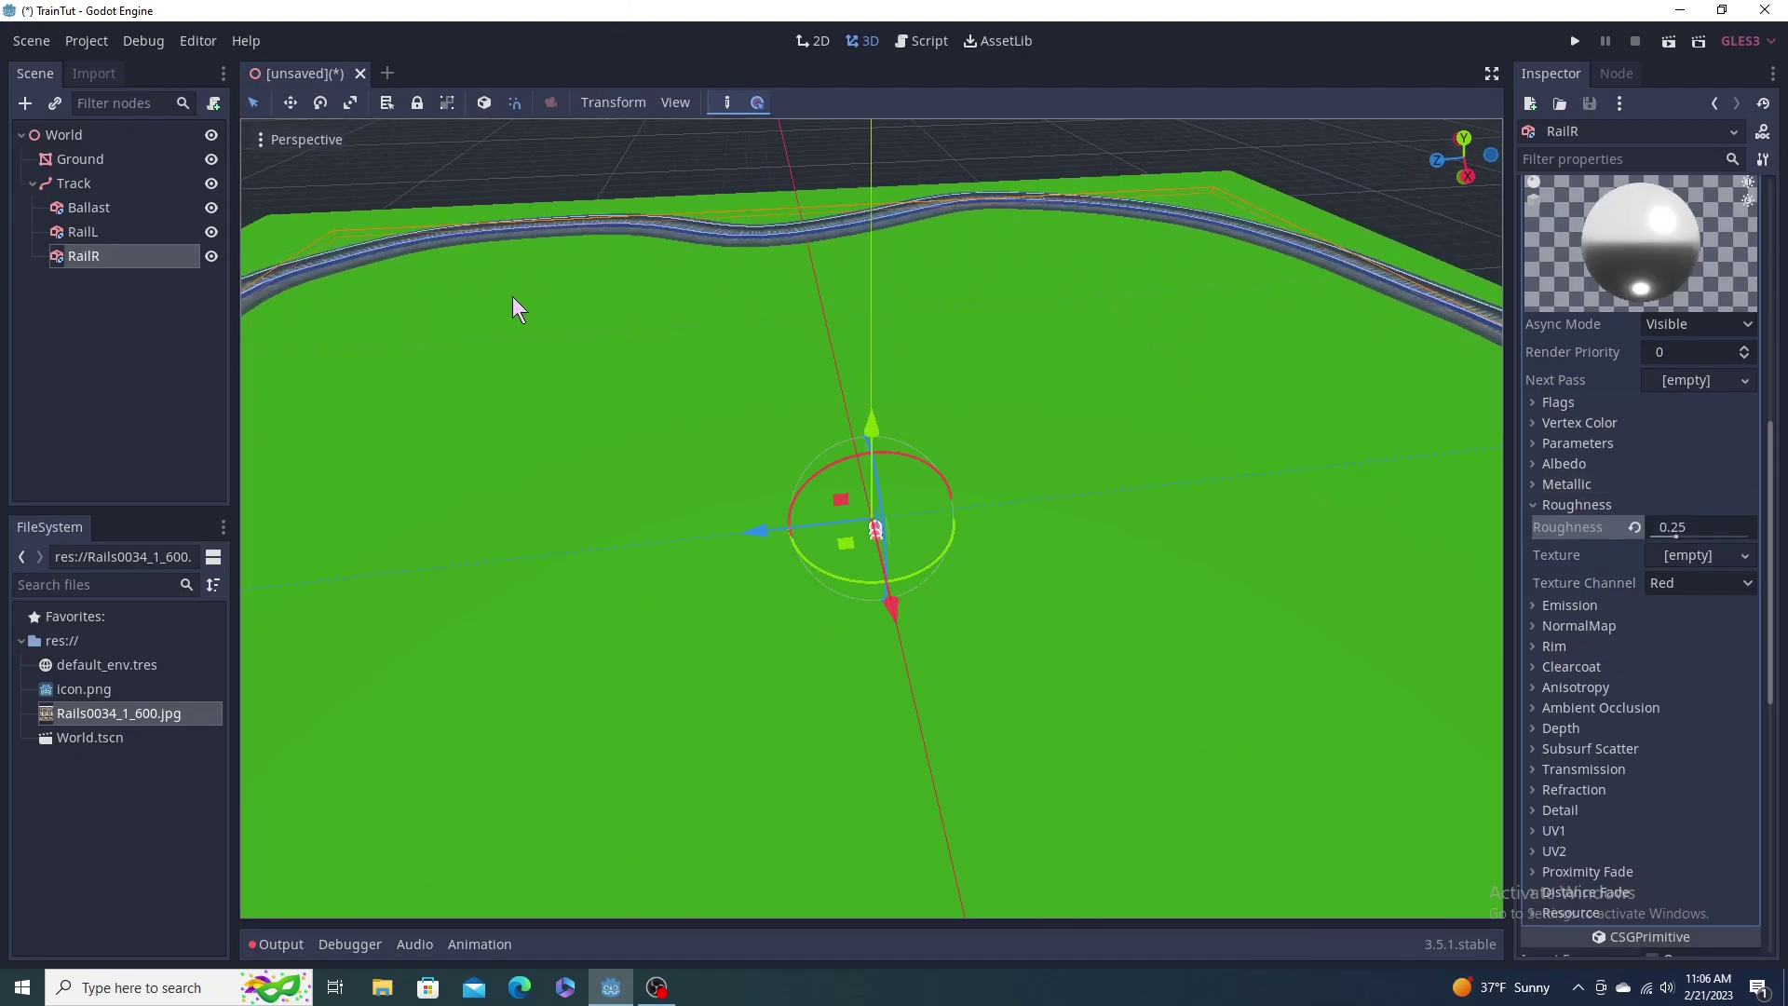
Step: Pan, zoom and orbit in close so the curved track with its rails runs vertically
{"action": "middle_click_drag", "start_coordinate": [512, 296], "coordinate": [248, 377], "text": "shift"}
{"action": "scroll", "coordinate": [244, 378], "scroll_direction": "up", "scroll_amount": 5}
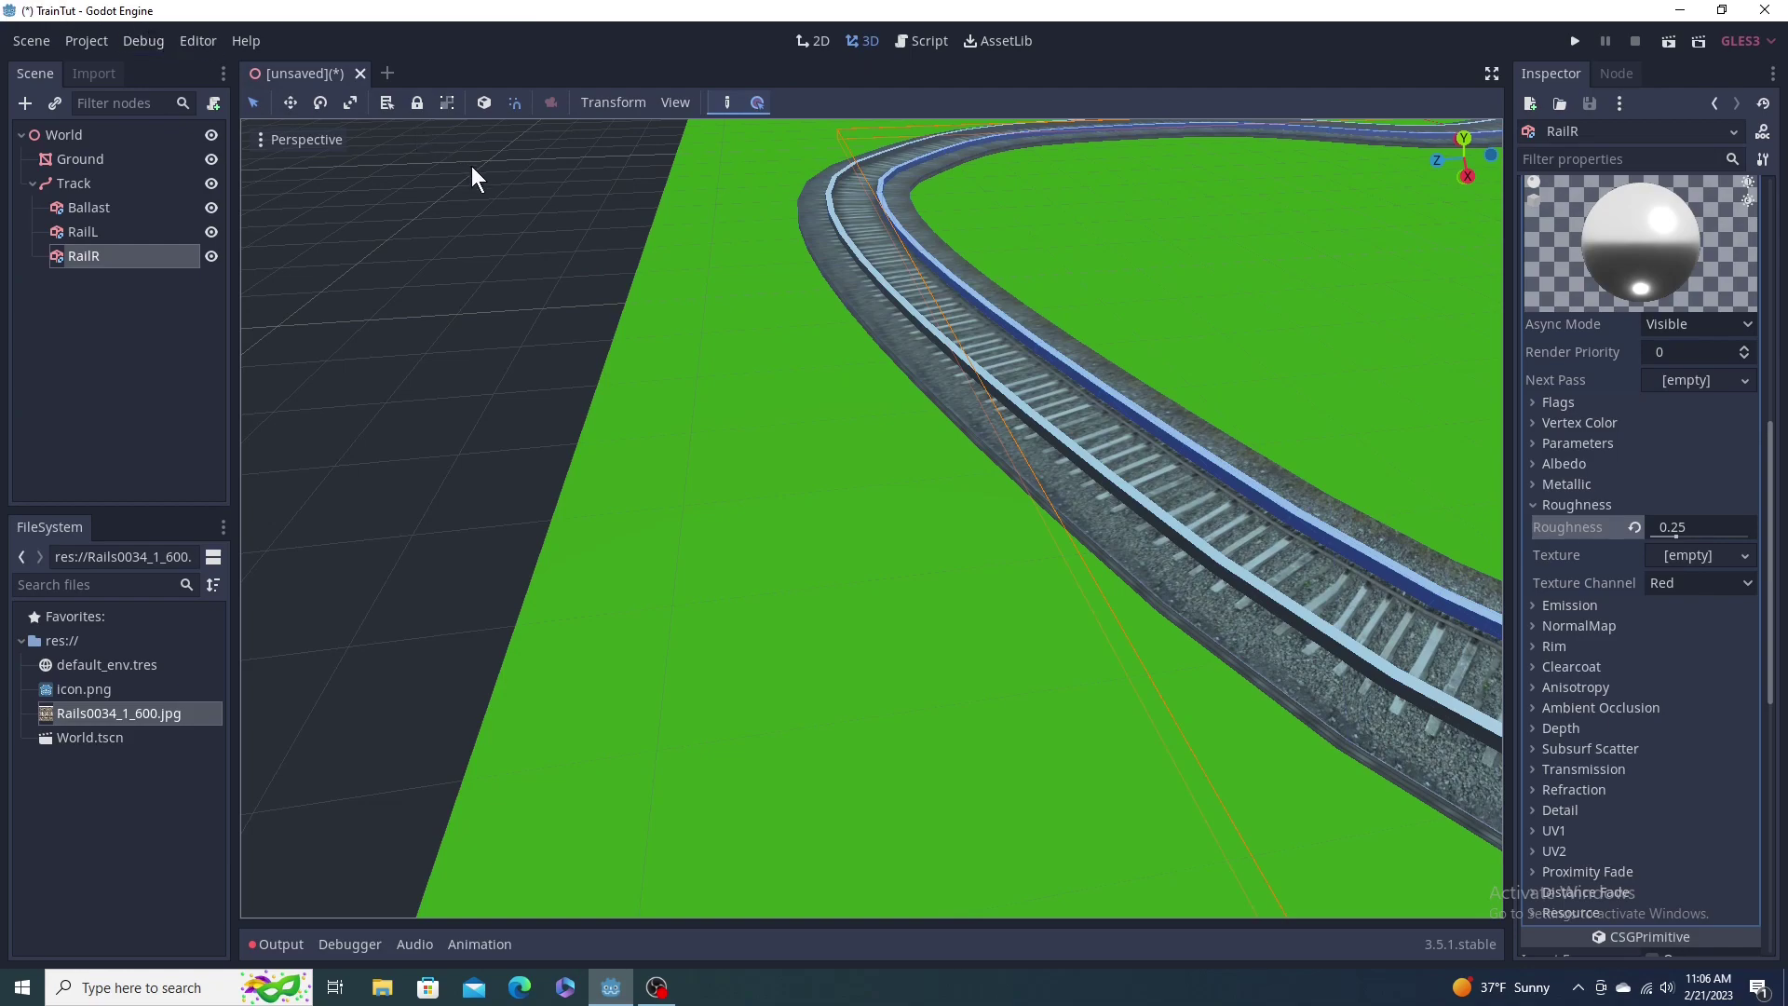
{"action": "middle_click_drag", "start_coordinate": [854, 408], "coordinate": [976, 585]}
{"action": "scroll", "coordinate": [759, 501], "scroll_direction": "down", "scroll_amount": 3}
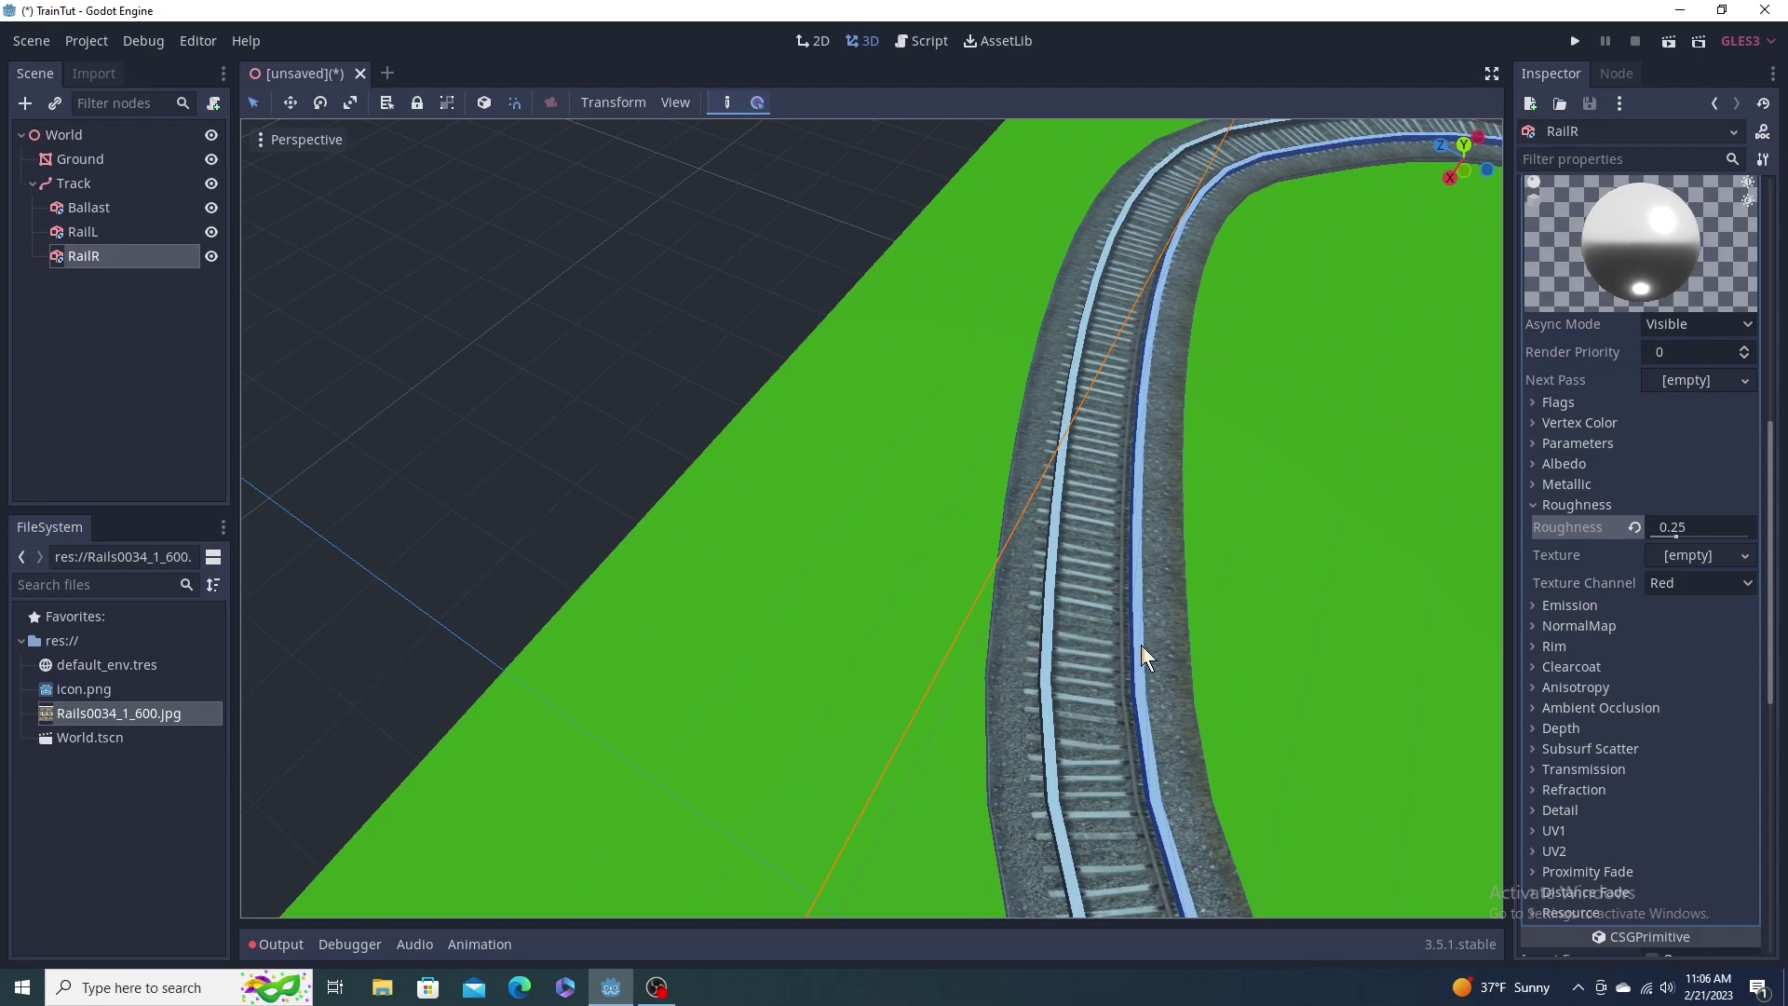
Step: Drag the Ballast material's UV1 Scale y value down from 8 to about 7.8
{"action": "left_click", "coordinate": [126, 207]}
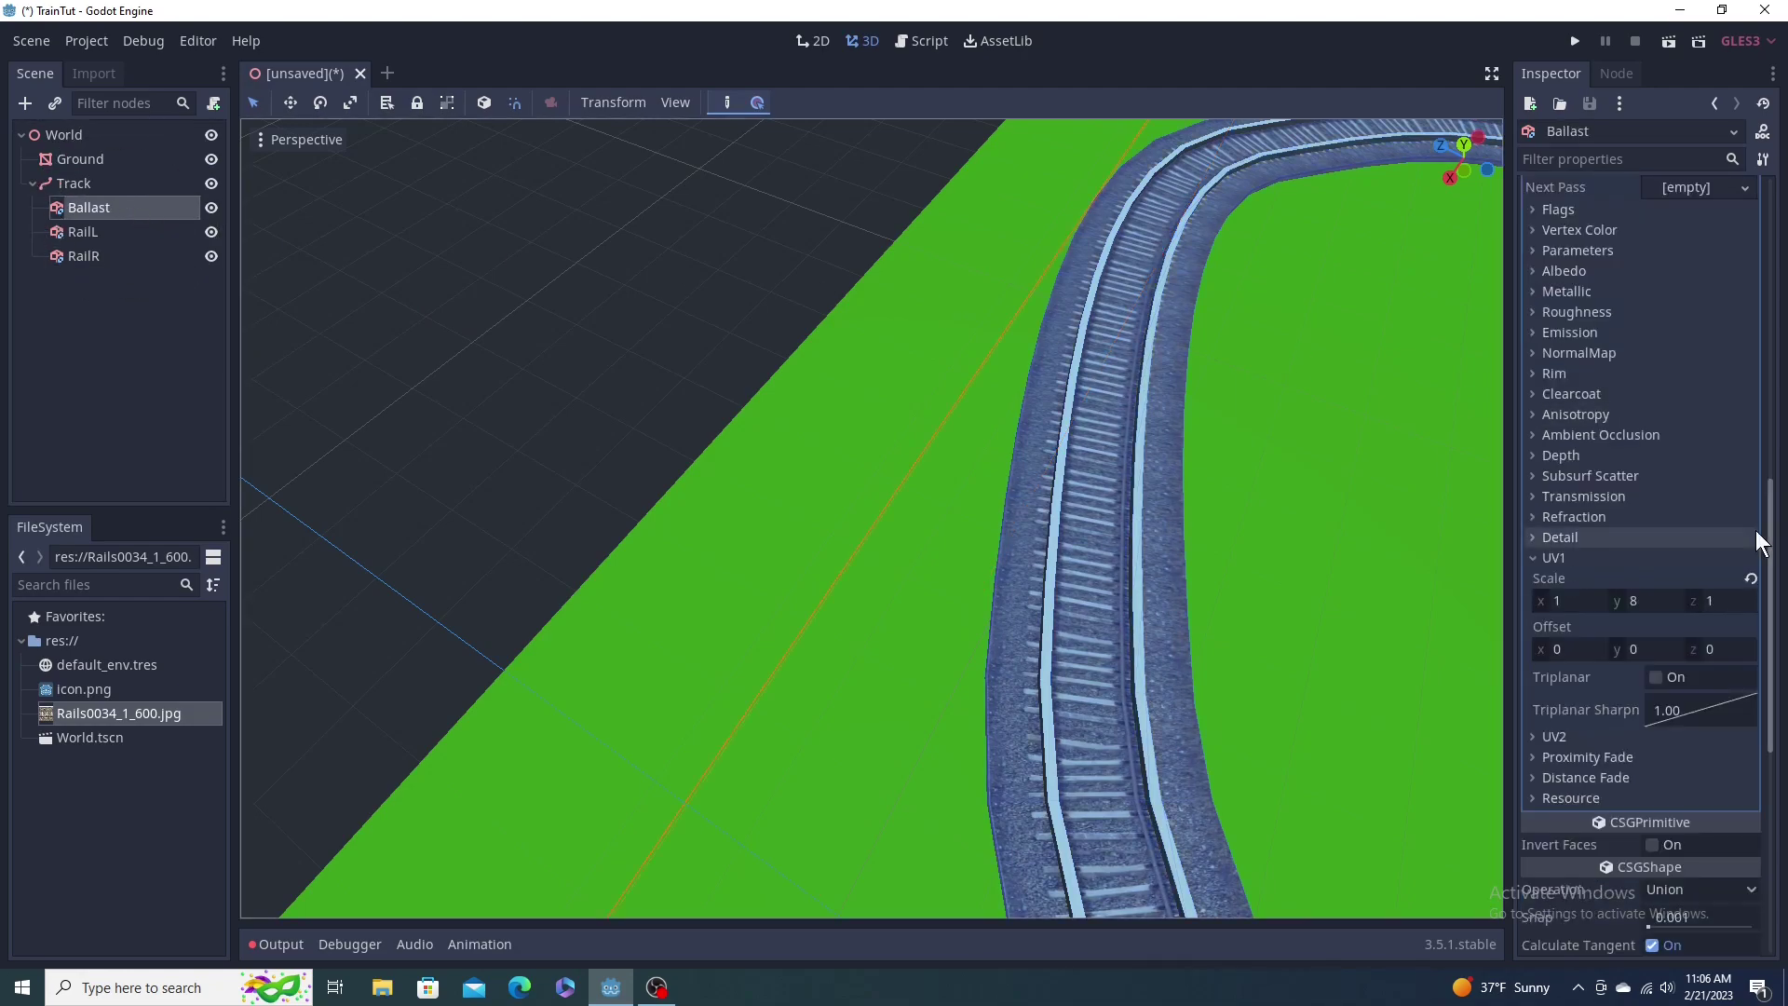
{"action": "left_click", "coordinate": [1638, 601]}
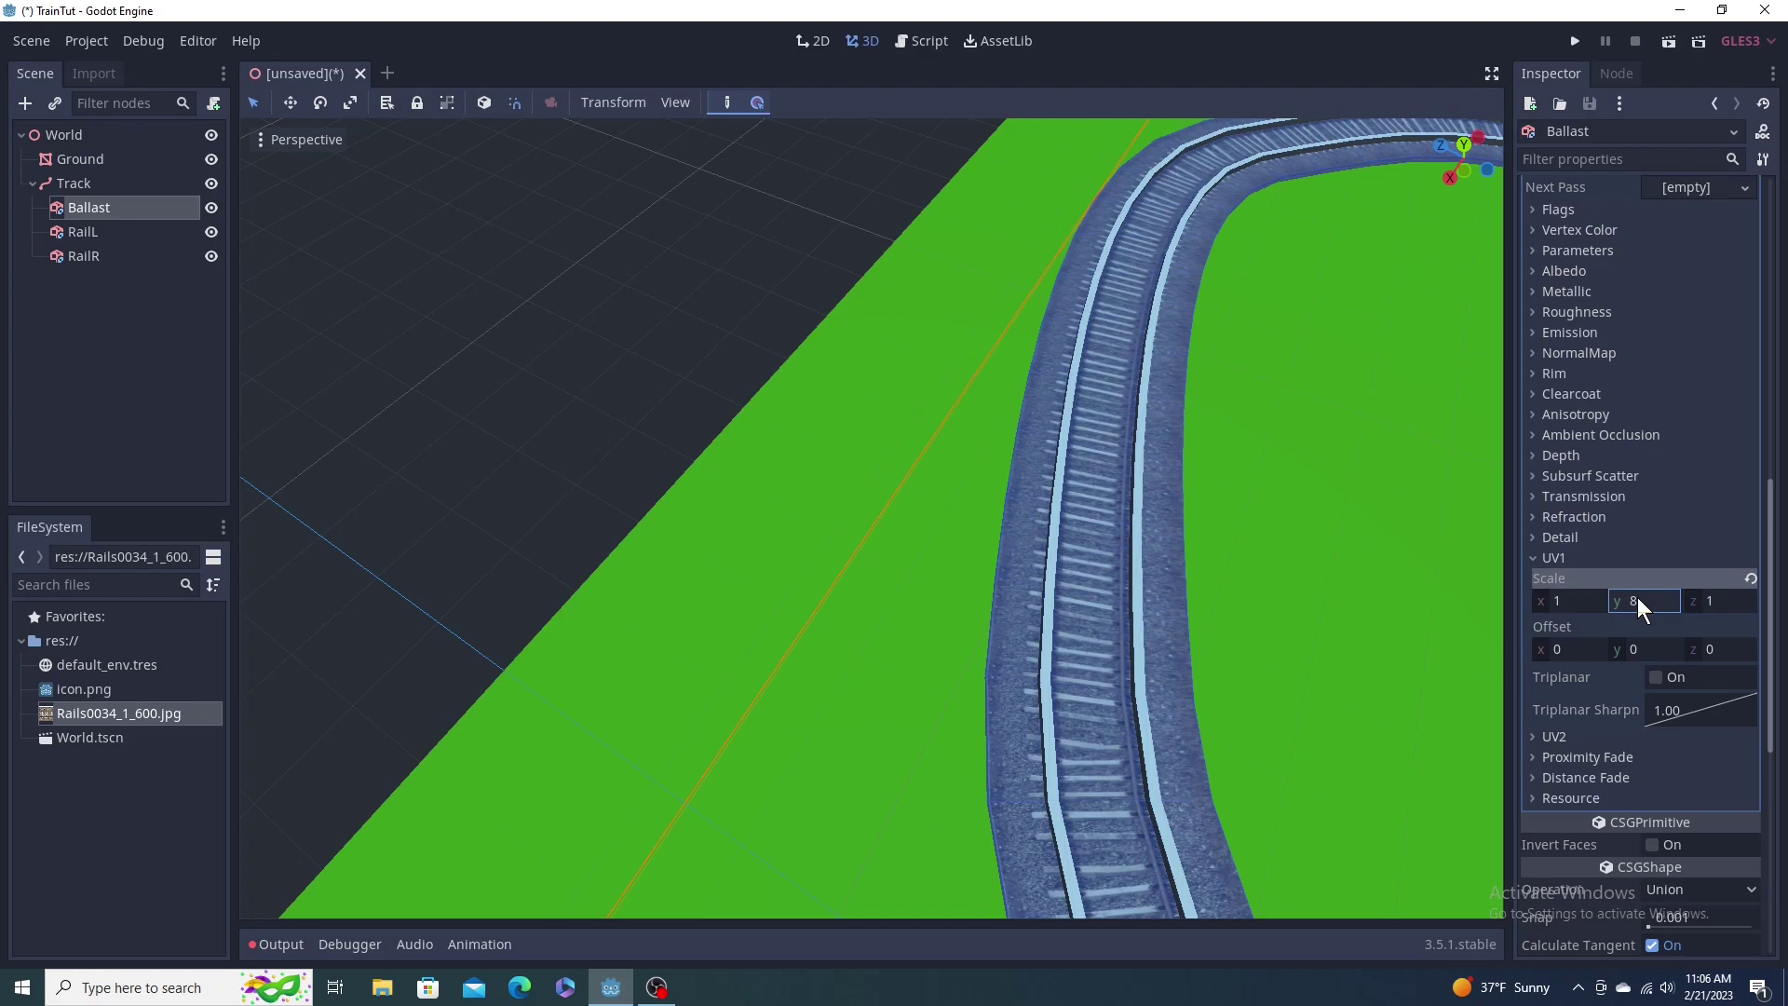
{"action": "left_click_drag", "start_coordinate": [1637, 601], "coordinate": [1604, 601]}
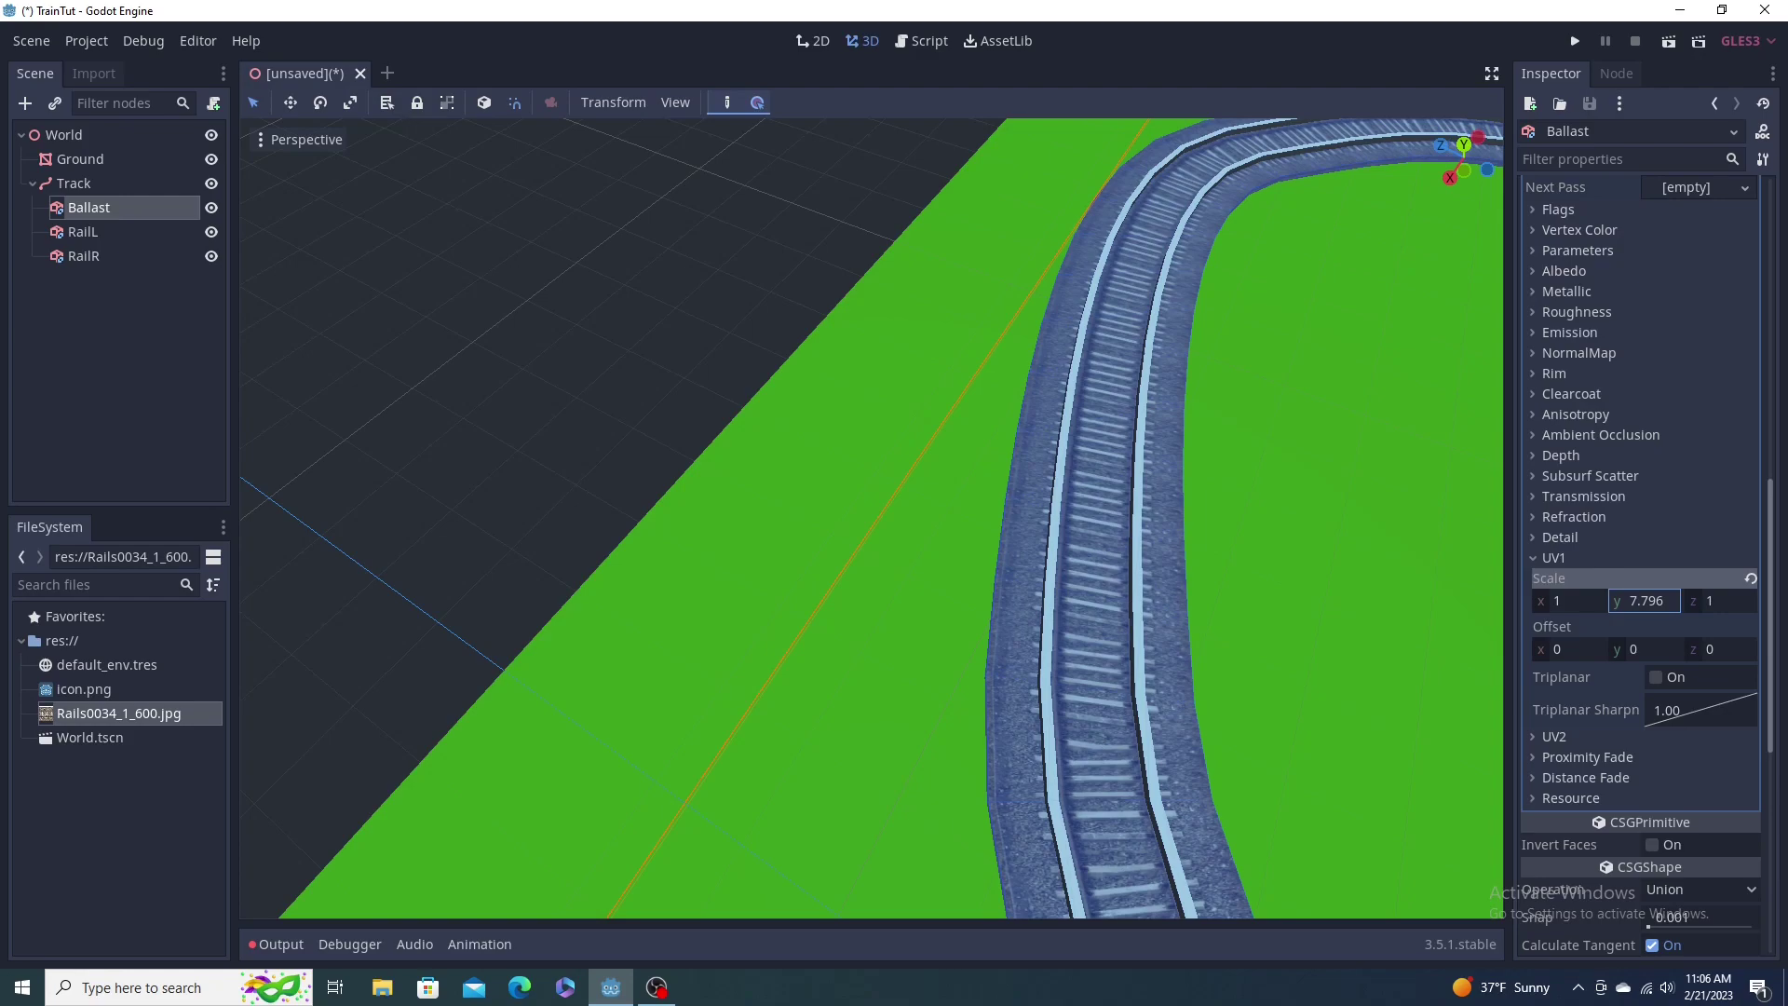
{"action": "left_click_drag", "start_coordinate": [1604, 601], "coordinate": [1637, 597]}
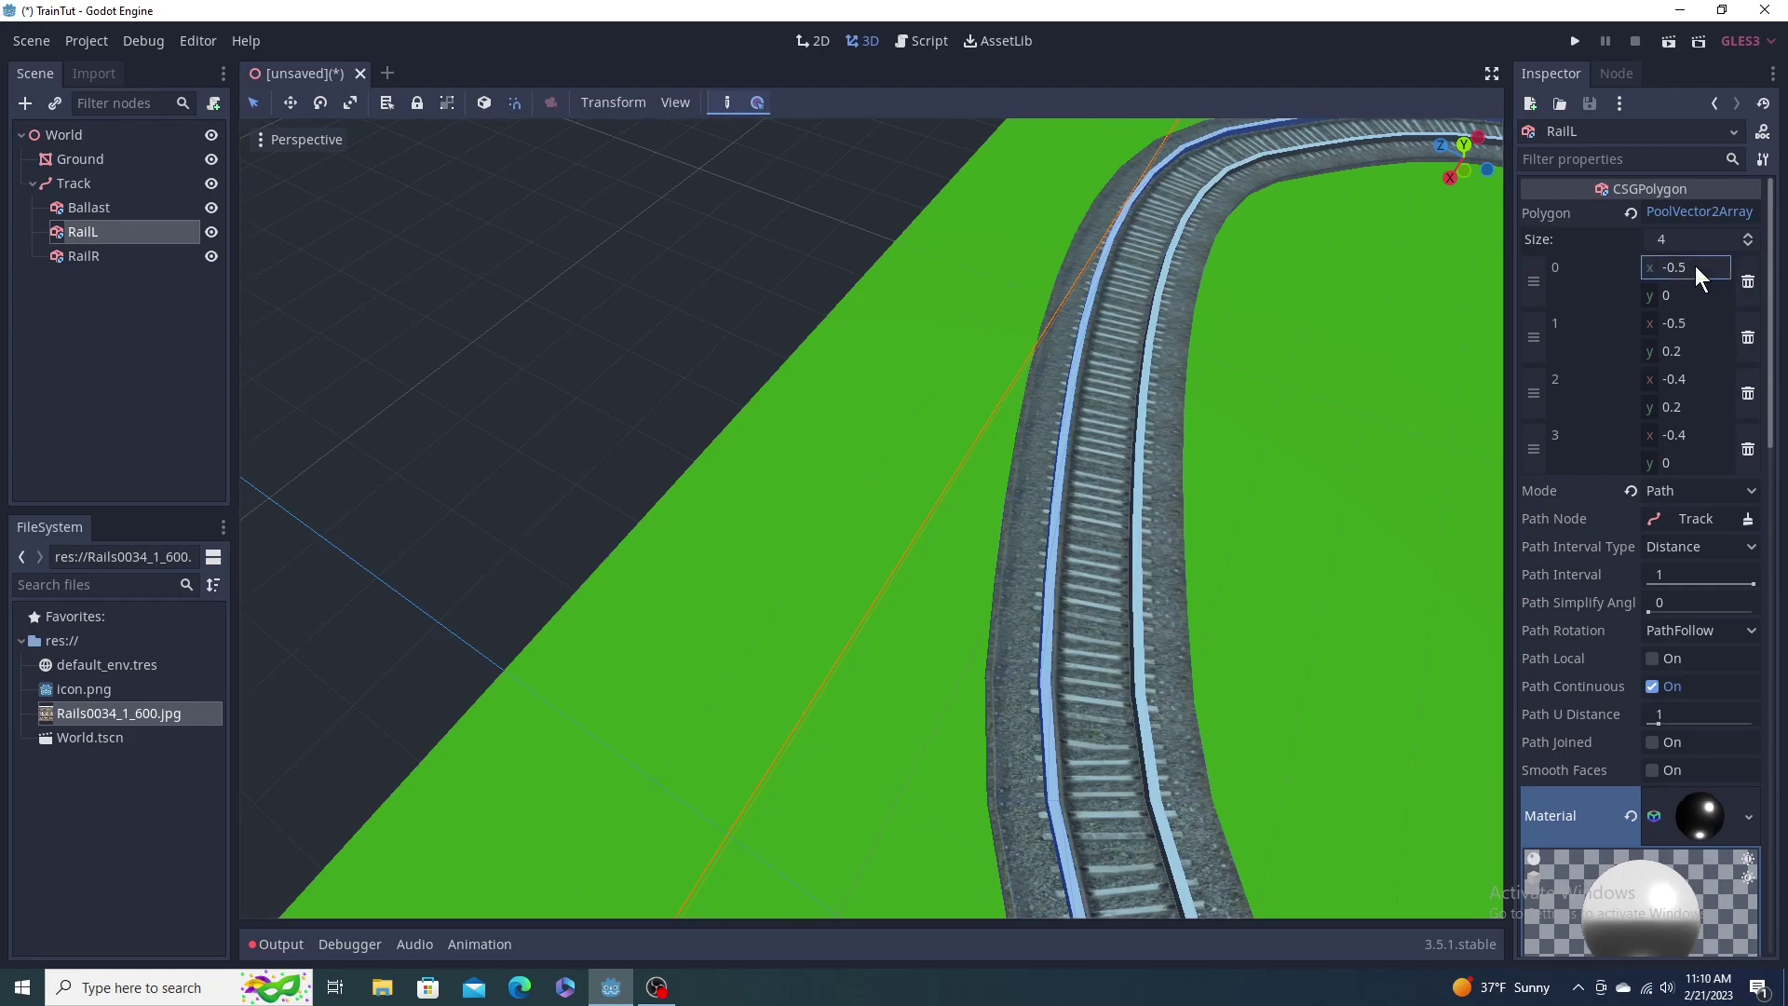
Step: Set RailL's polygon points 0–3 x values to -0.4, -0.4, -0.3 and -0.3
{"action": "type", "text": "-.4"}
{"action": "left_click", "coordinate": [1693, 322]}
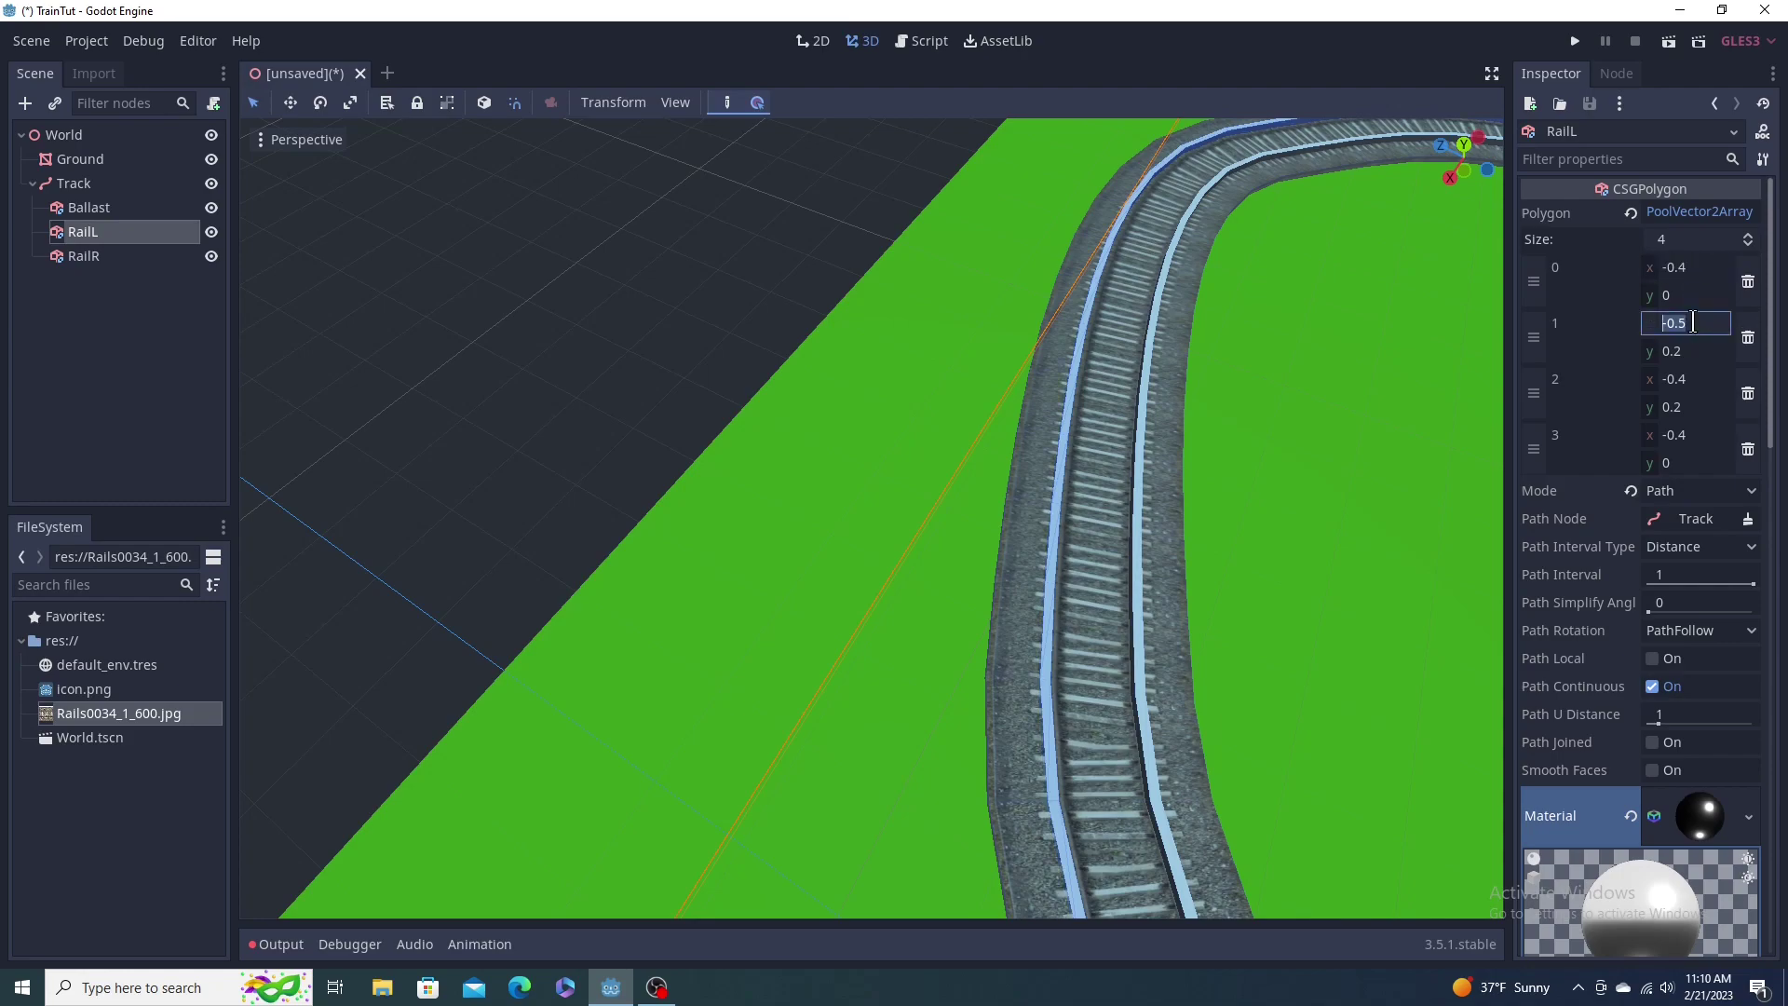
{"action": "type", "text": "-.4"}
{"action": "key", "text": "Return"}
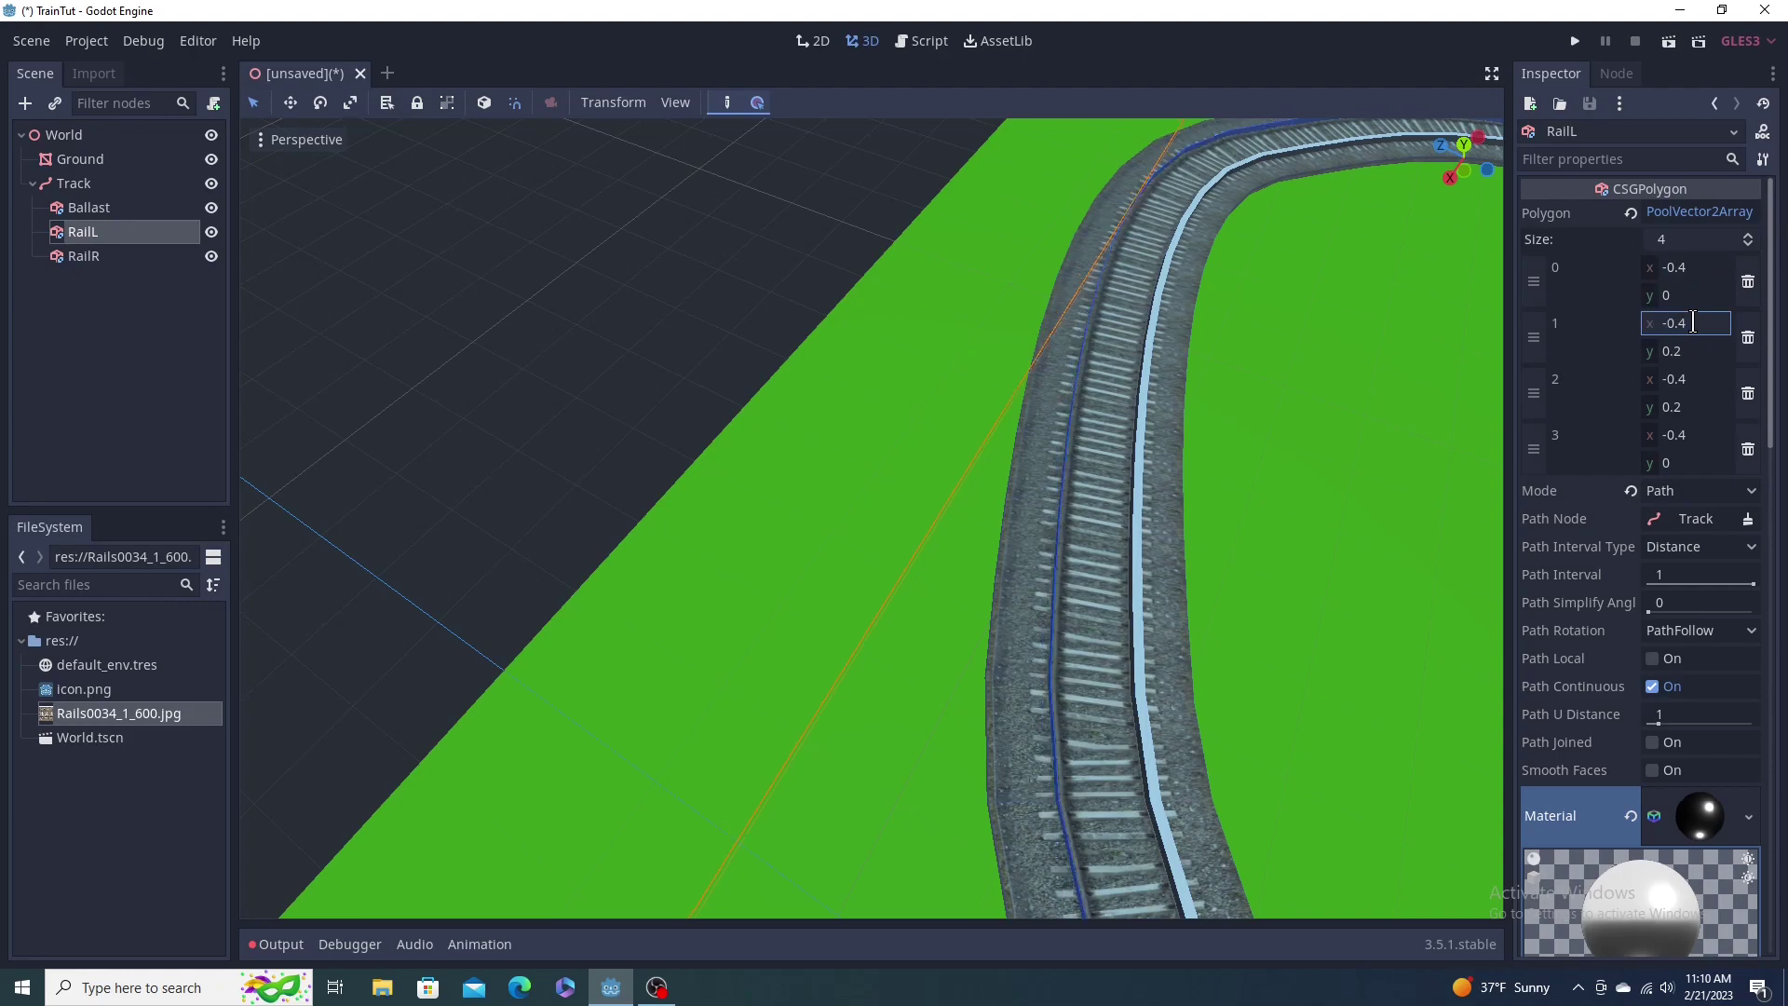
{"action": "left_click", "coordinate": [1702, 376]}
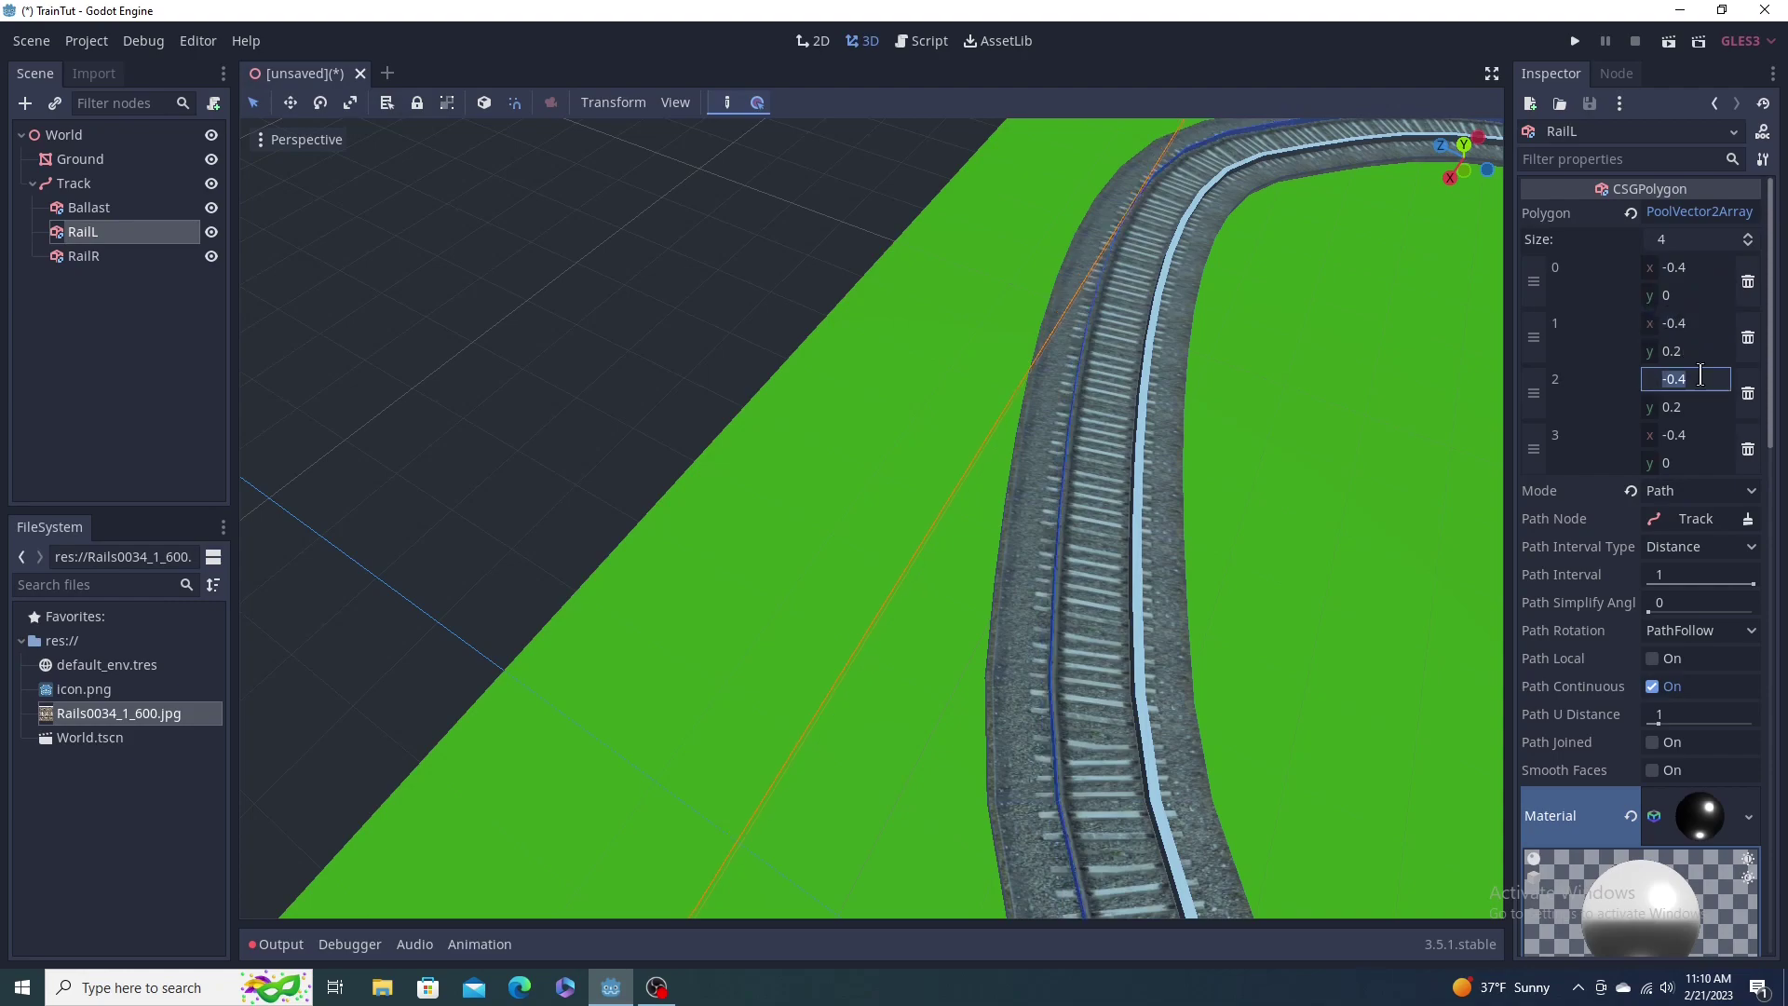
{"action": "type", "text": "-.3"}
{"action": "key", "text": "Return"}
{"action": "left_click", "coordinate": [1677, 435]}
{"action": "type", "text": "-0.3"}
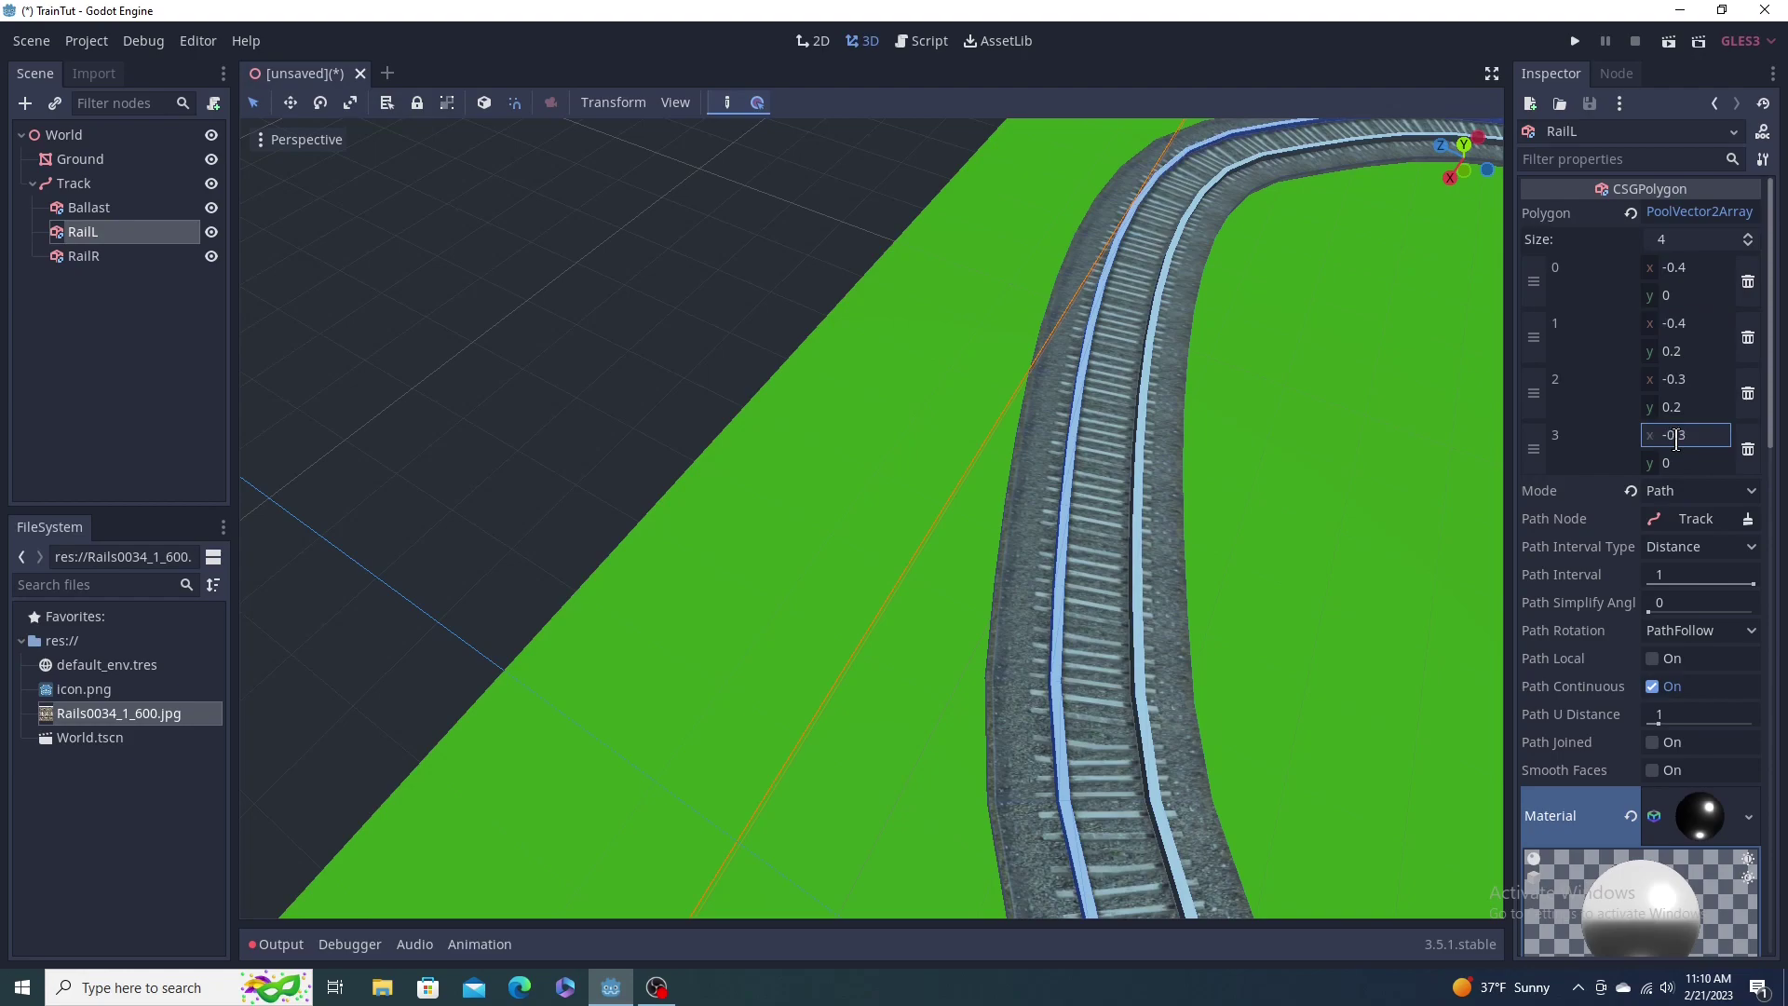
{"action": "key", "text": "Return"}
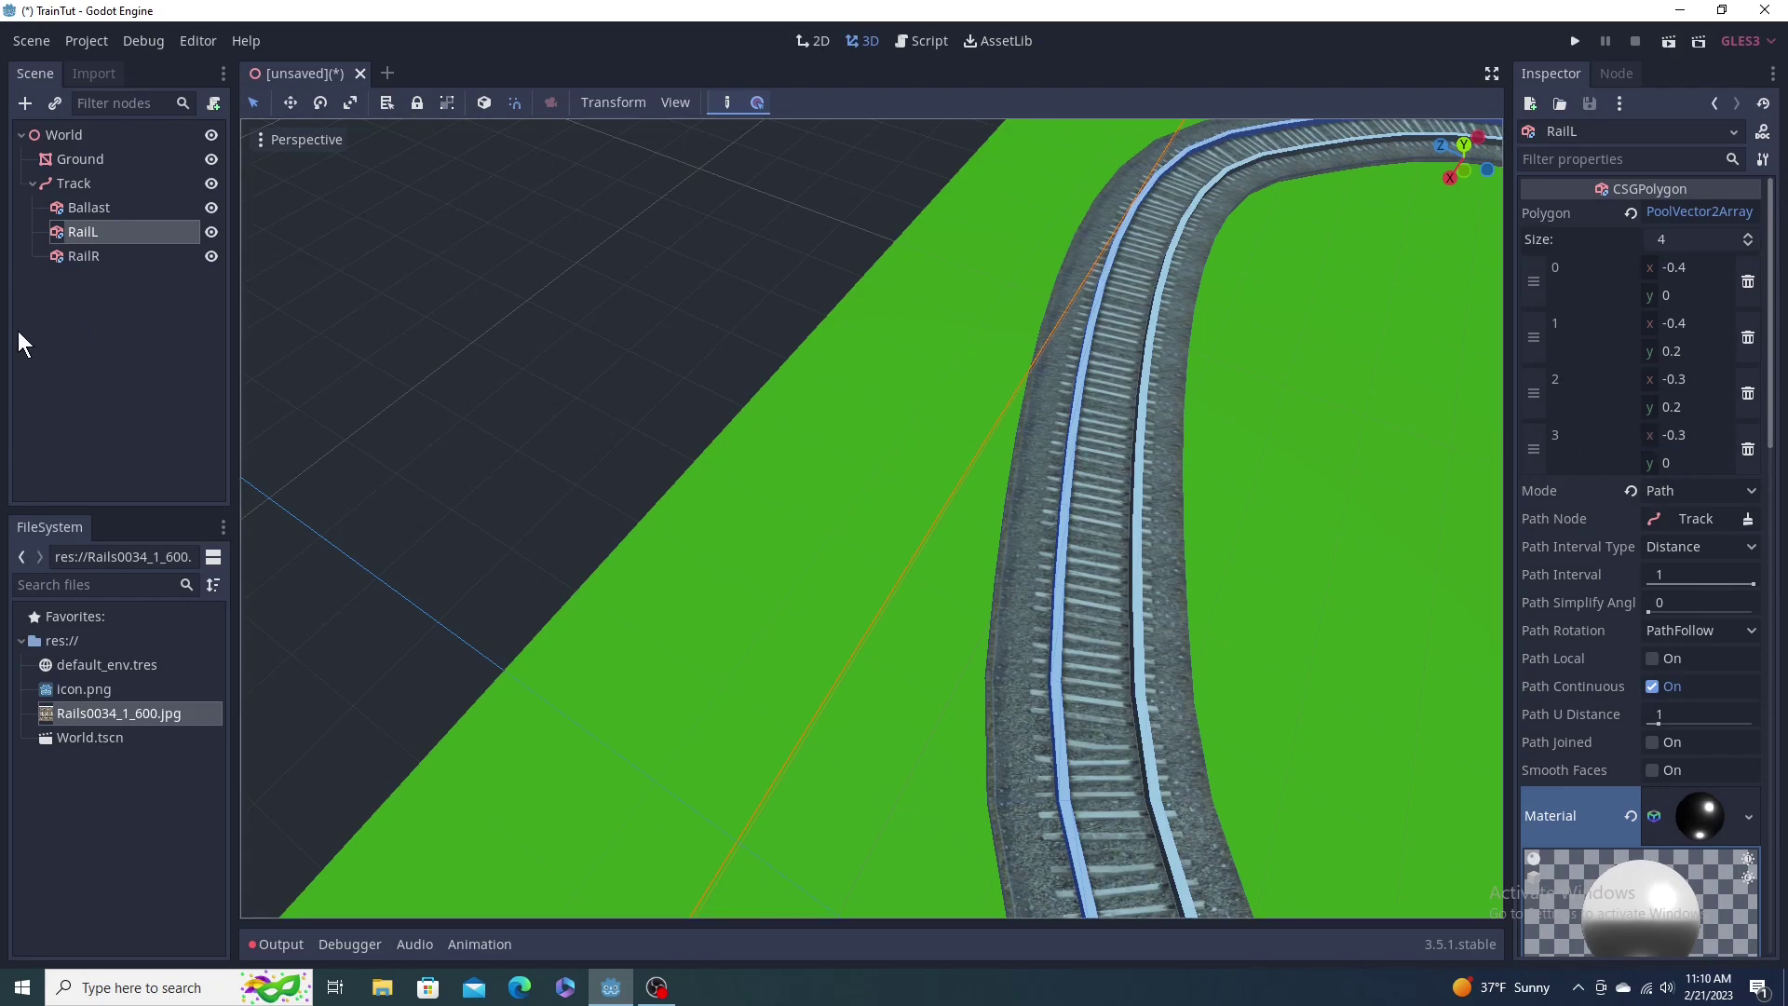
Step: Select RailR and set its polygon points 0 and 1 x values to 0.4
{"action": "left_click", "coordinate": [70, 254]}
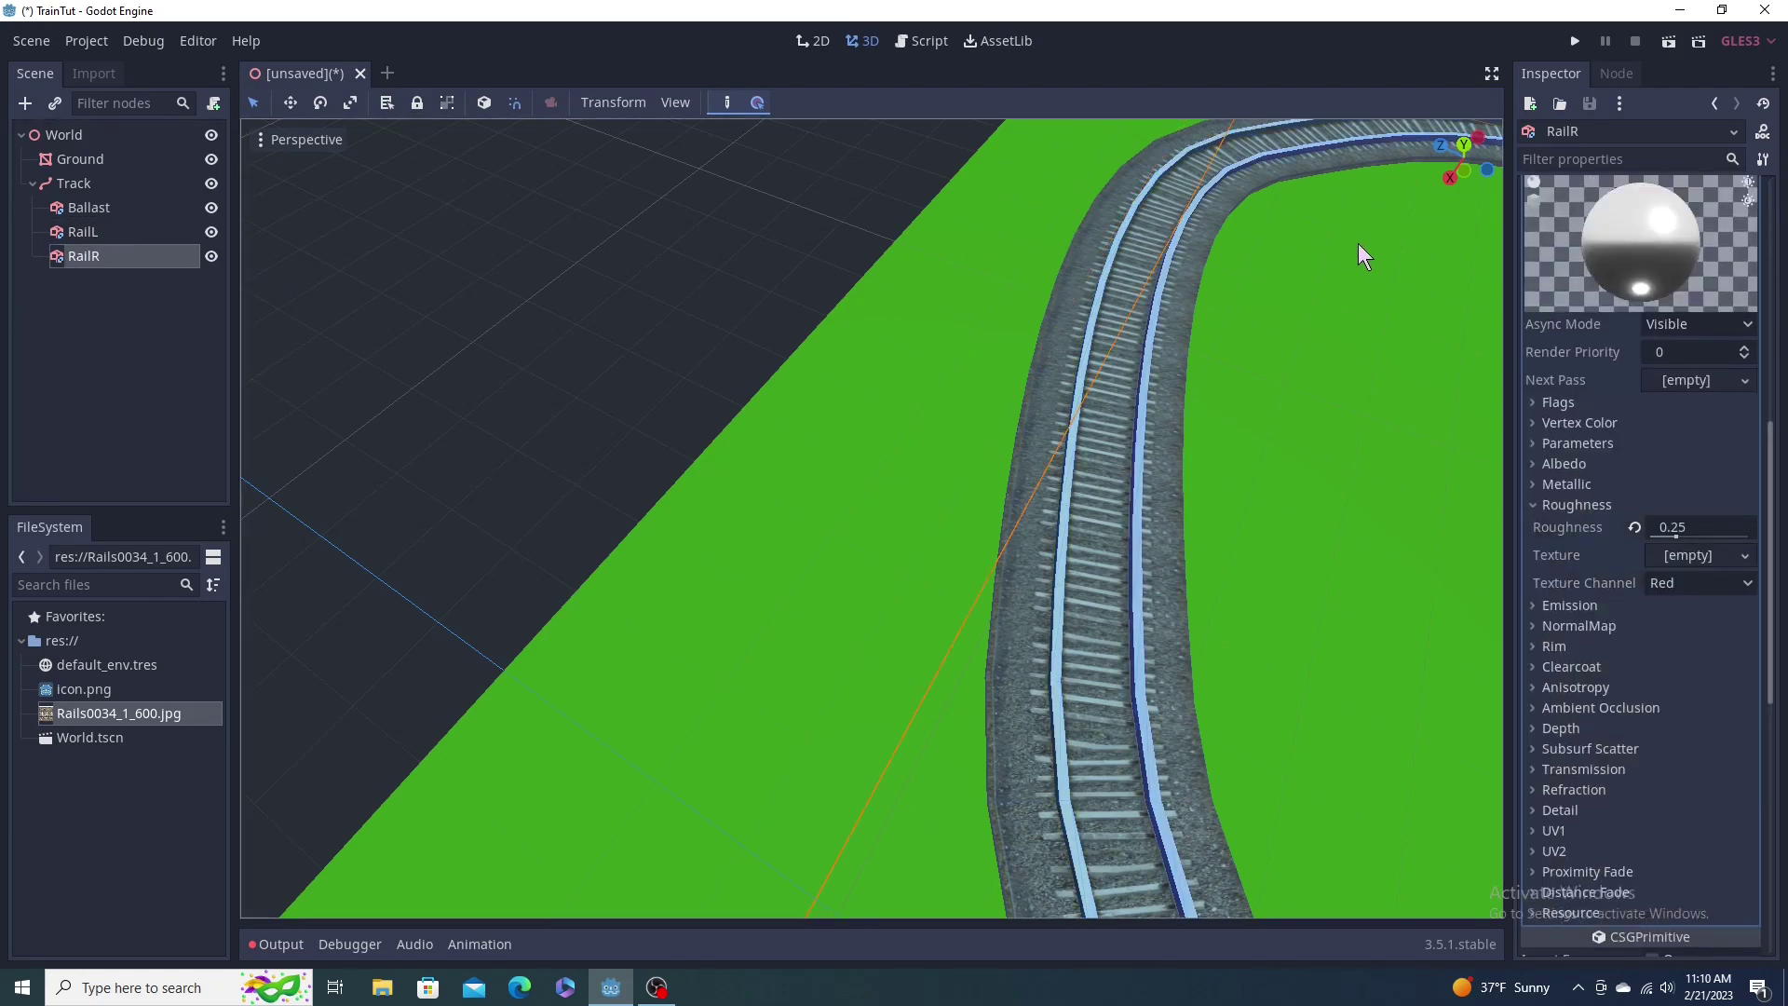
{"action": "left_click_drag", "start_coordinate": [1770, 559], "coordinate": [1770, 317]}
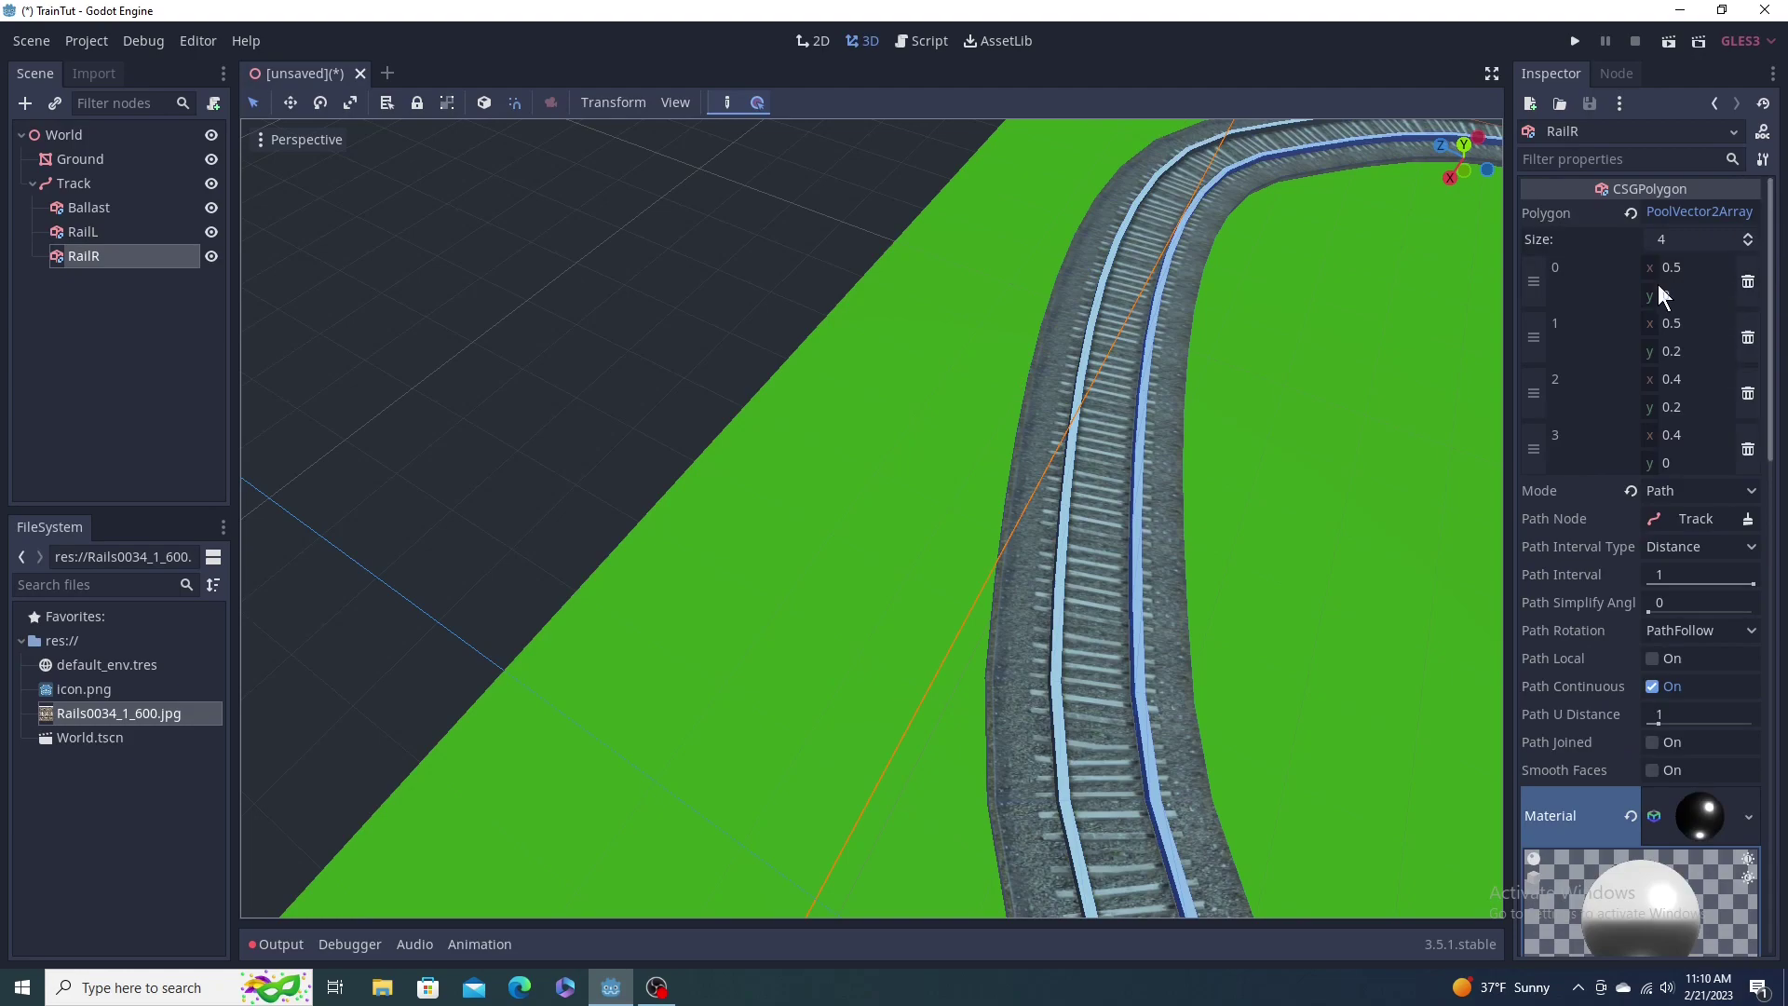
{"action": "left_click", "coordinate": [1684, 266]}
{"action": "type", "text": "0.4"}
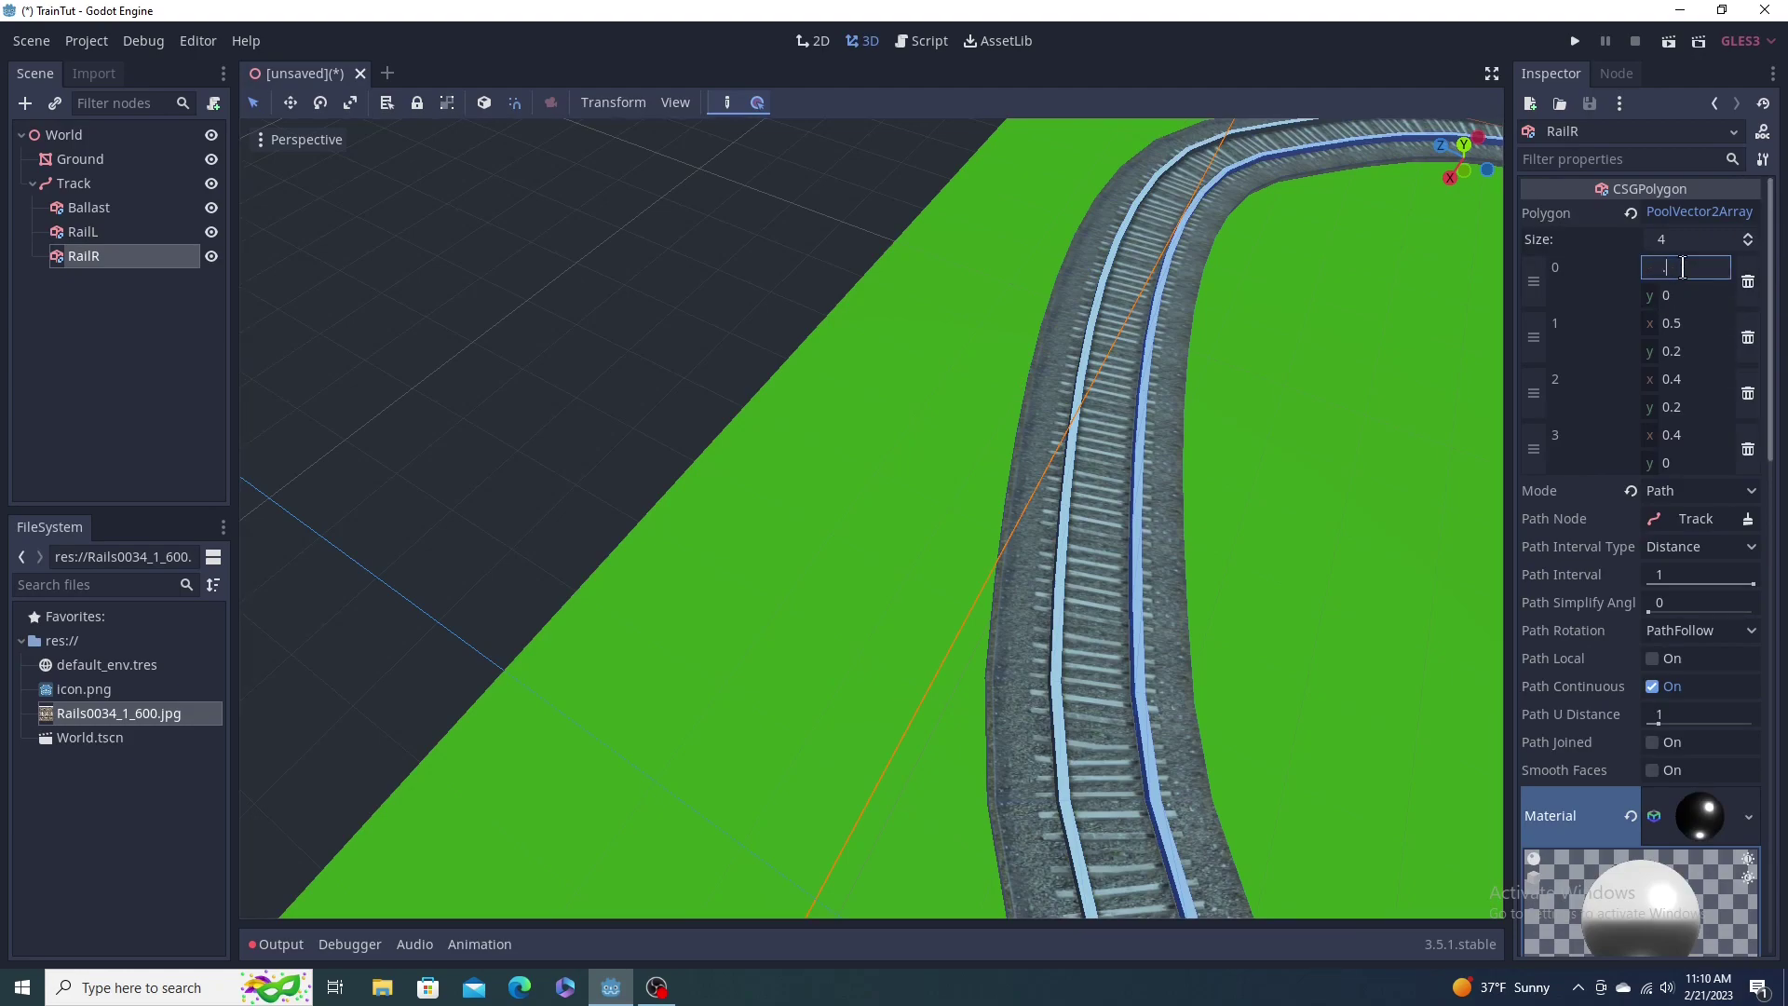
{"action": "key", "text": "Return"}
{"action": "left_click", "coordinate": [1675, 322]}
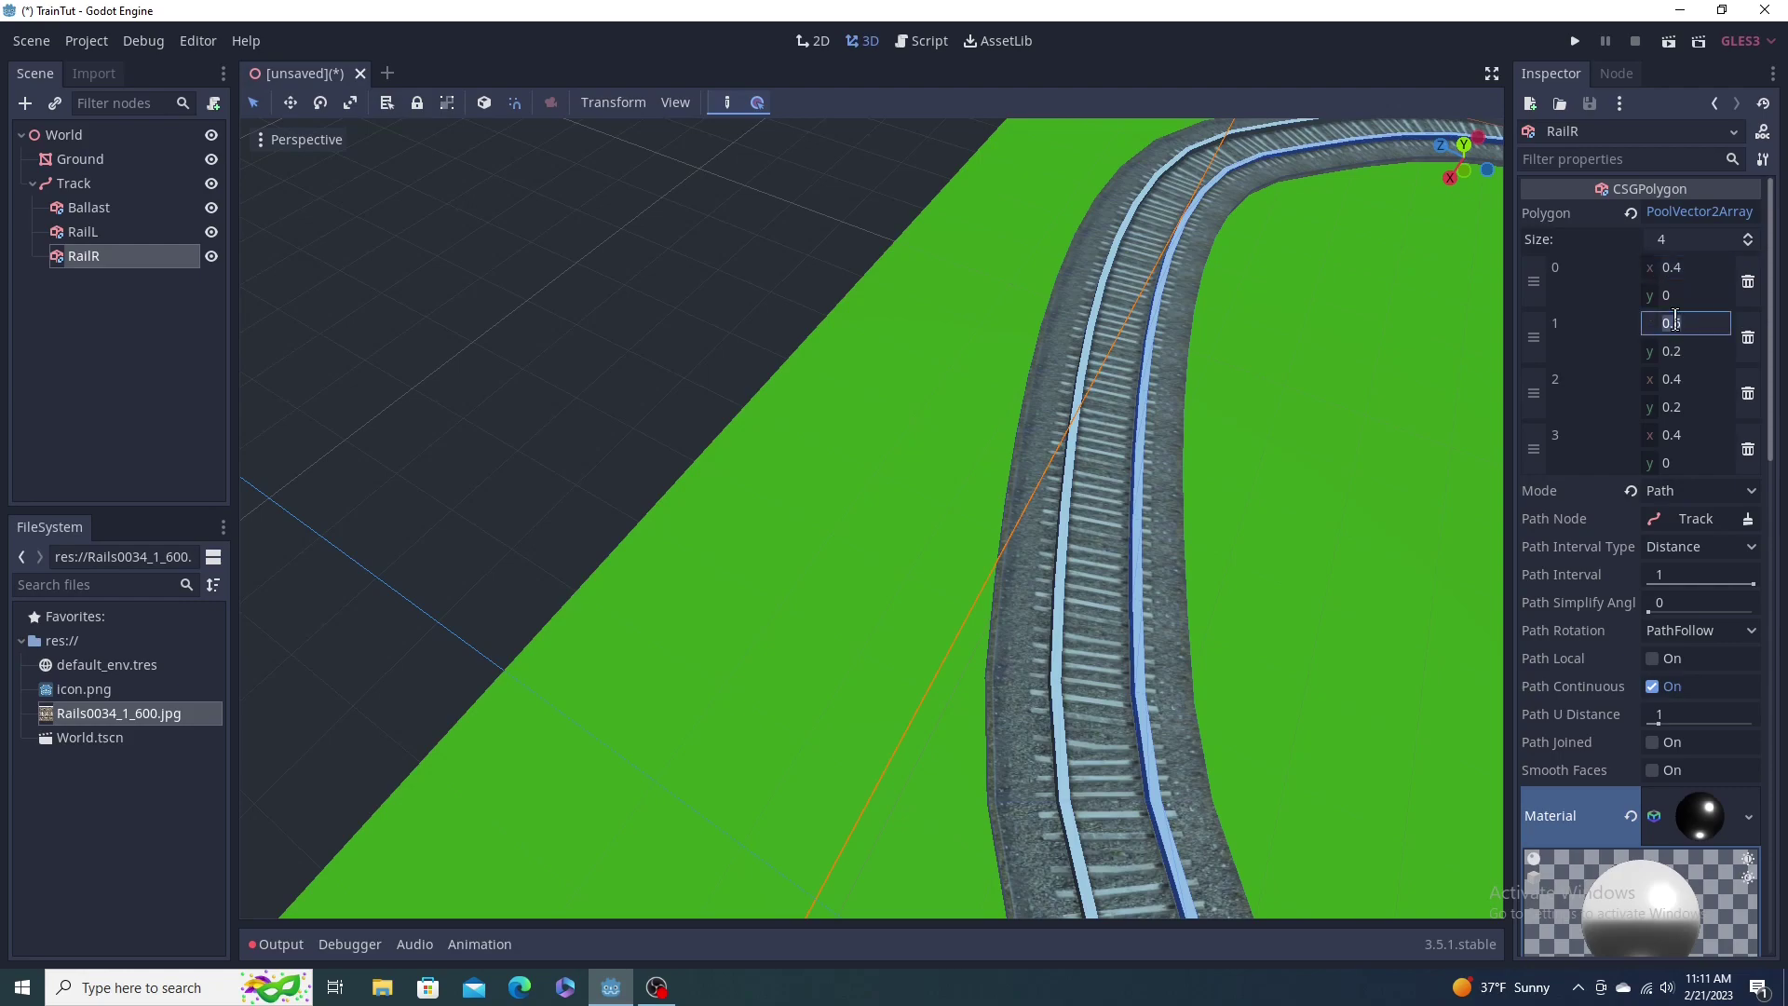
{"action": "type", "text": "0.4"}
{"action": "key", "text": "Return"}
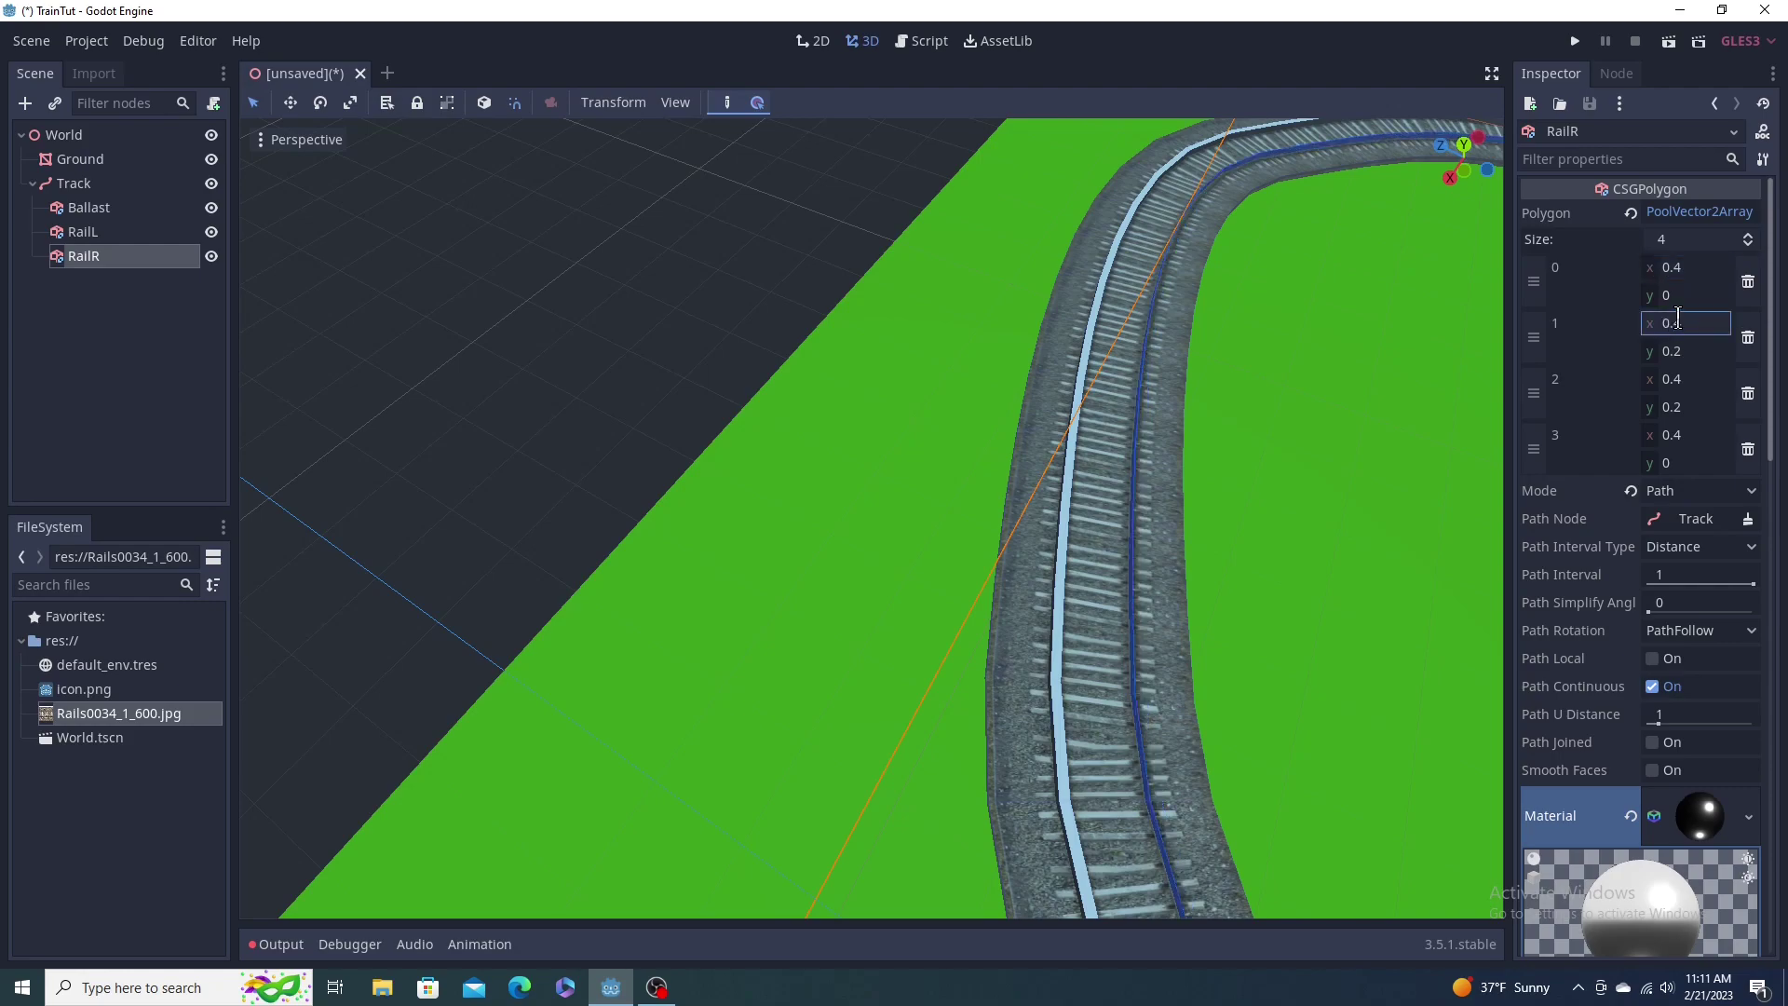
Step: Set RailR's points 2 and 3 x values to 0.3
{"action": "left_click", "coordinate": [1683, 378]}
{"action": "type", "text": "0.3"}
{"action": "key", "text": "Return"}
{"action": "left_click", "coordinate": [1696, 439]}
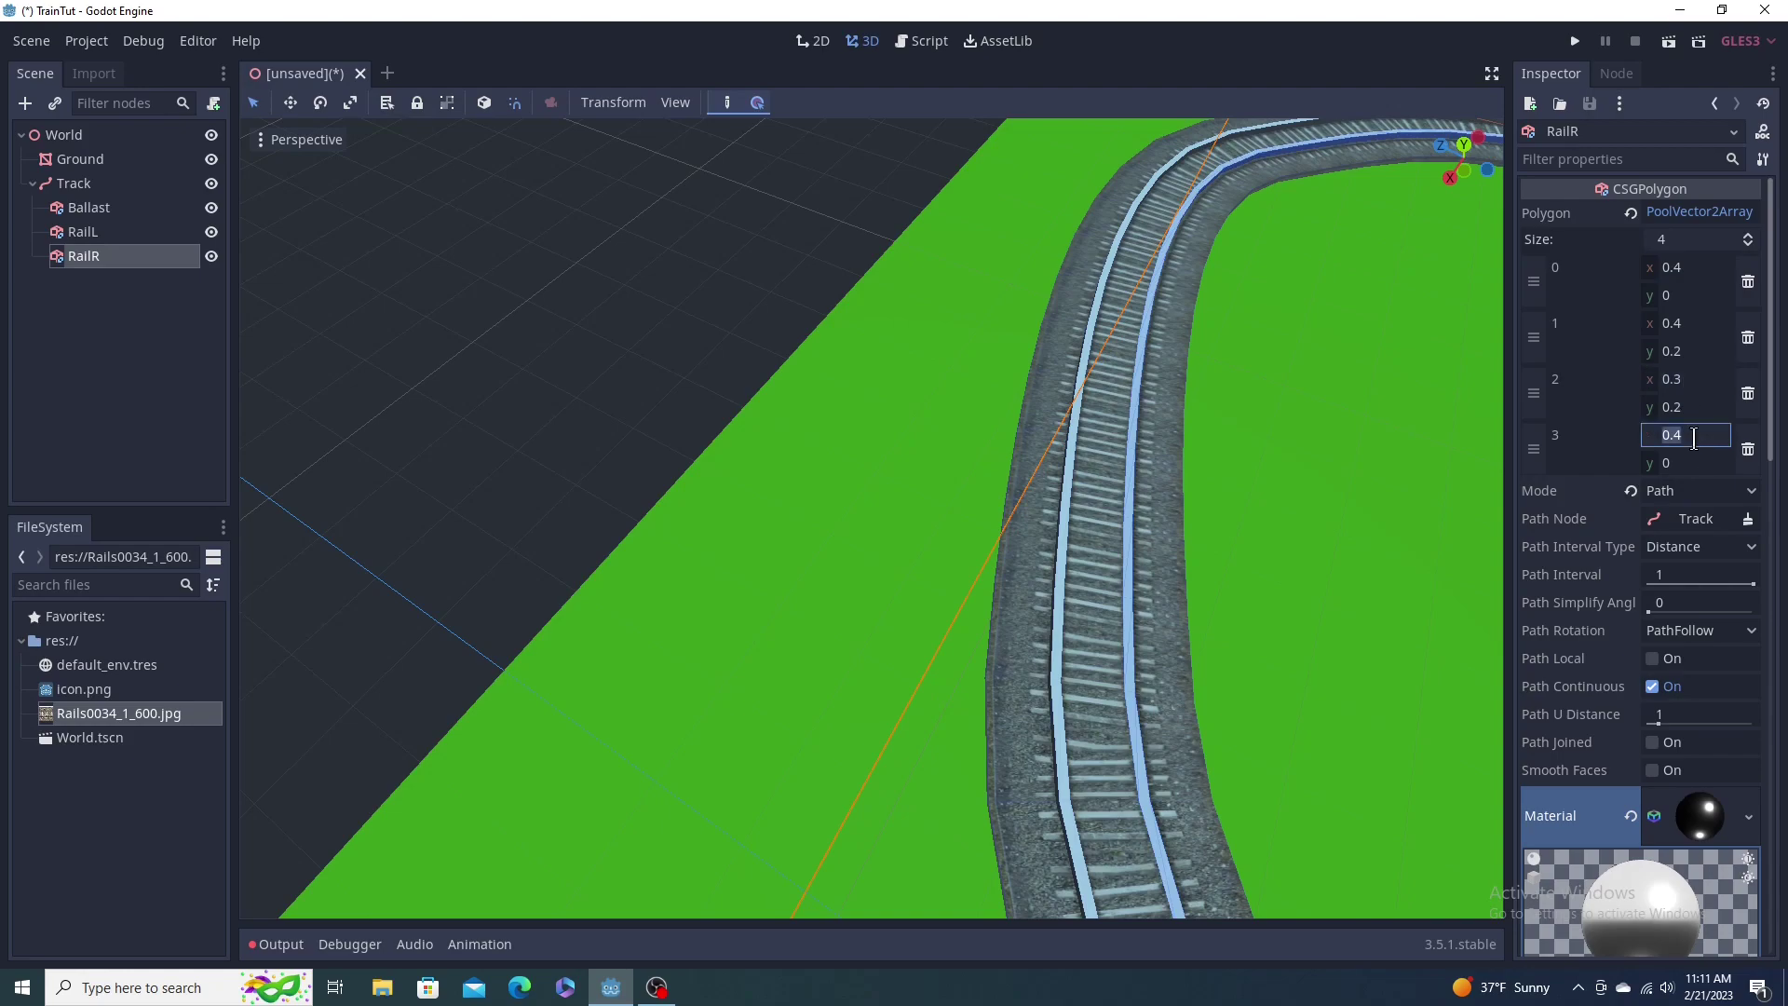
{"action": "type", "text": "0.3"}
{"action": "key", "text": "Return"}
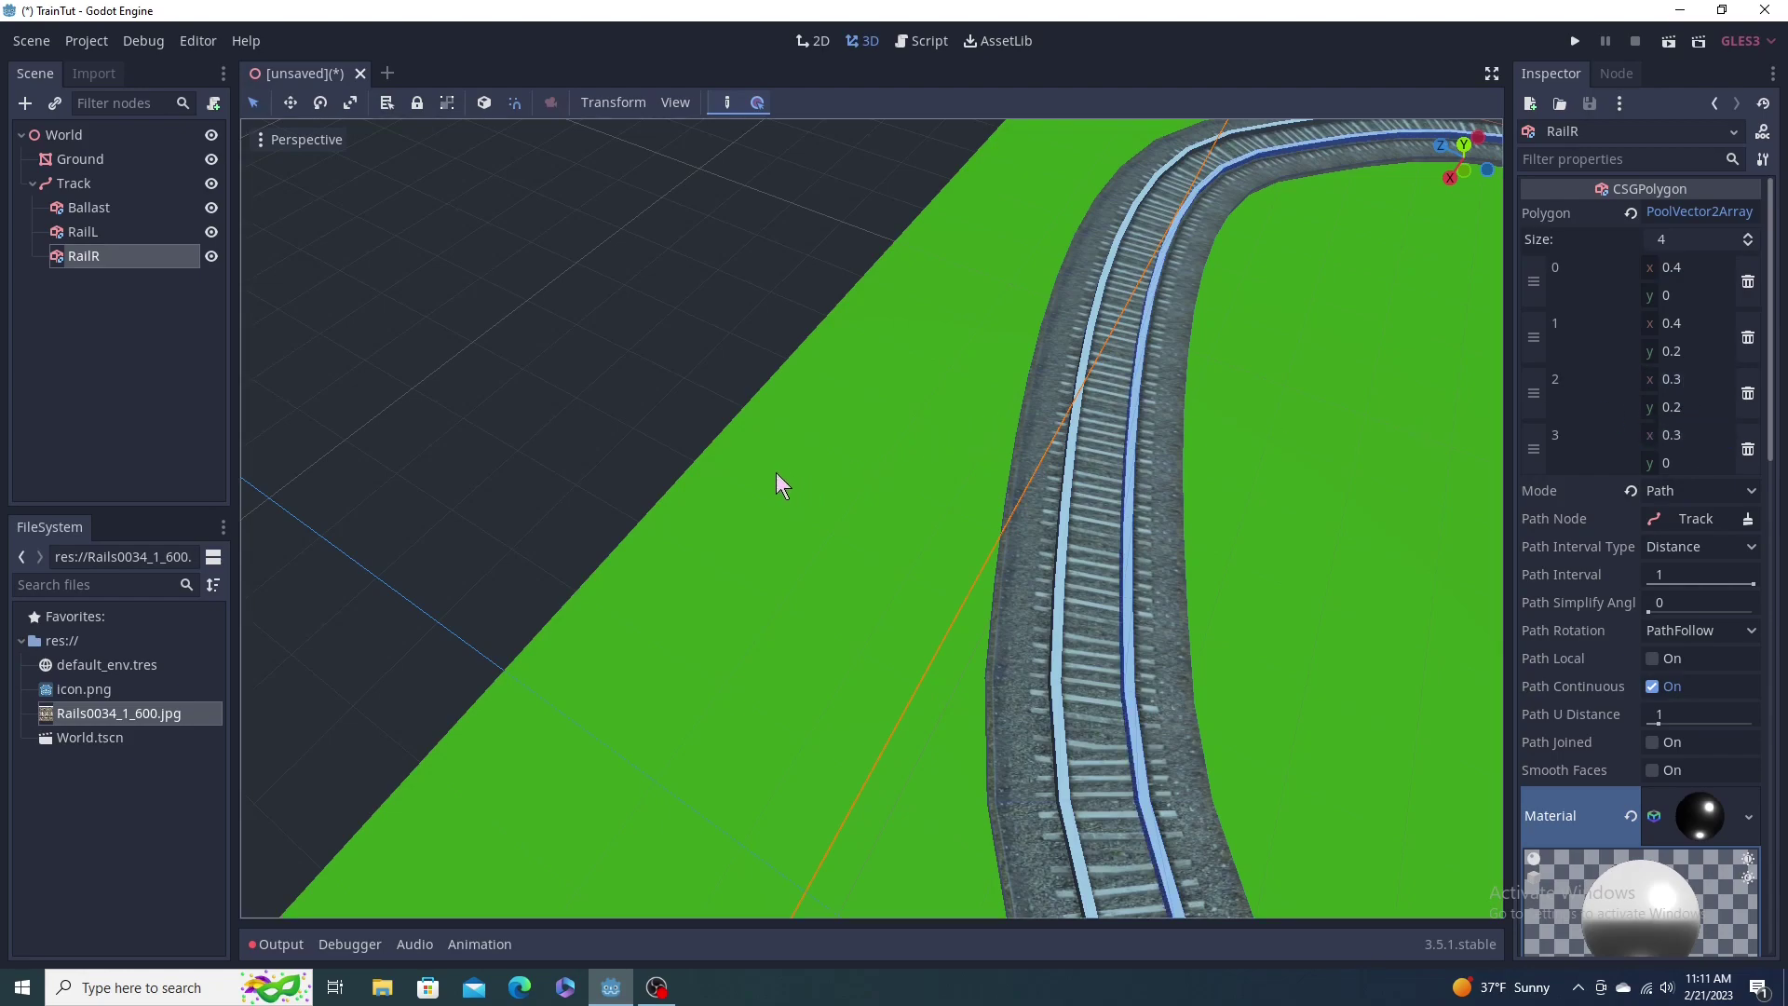
Step: Zoom and orbit the viewport to inspect the track loop from a new angle
{"action": "scroll", "coordinate": [1060, 354], "scroll_direction": "down", "scroll_amount": 10}
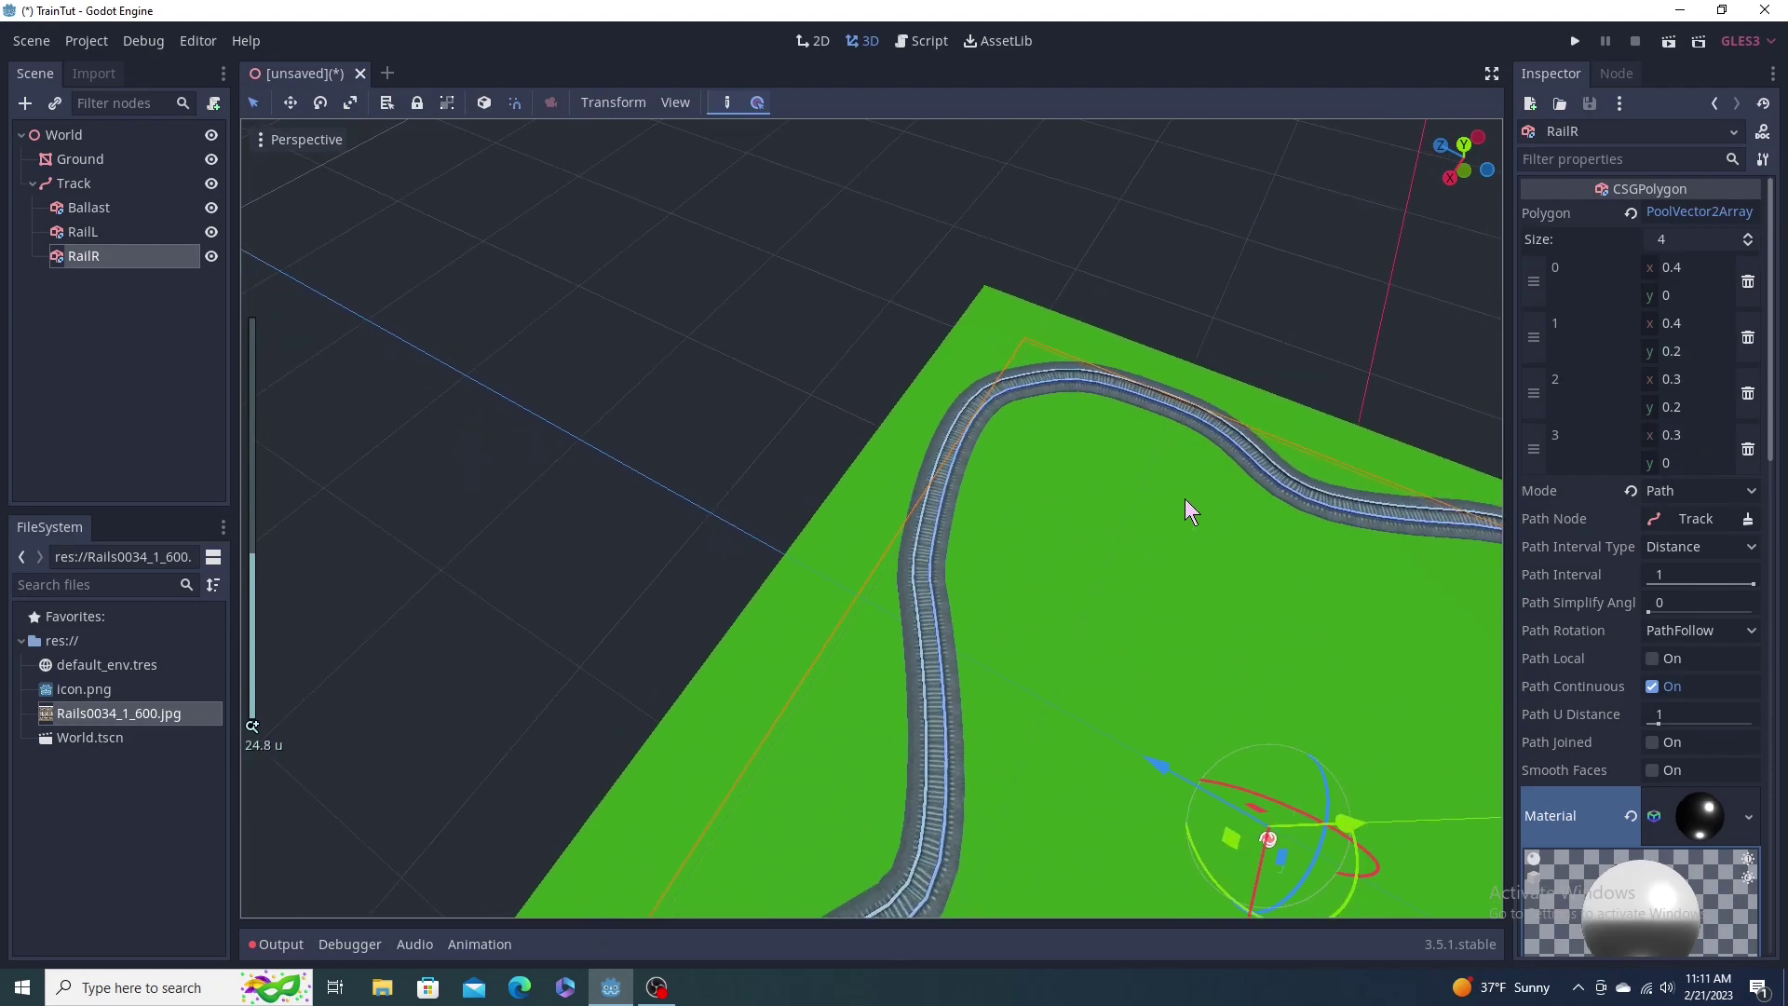
{"action": "scroll", "coordinate": [1118, 528], "scroll_direction": "down", "scroll_amount": 2}
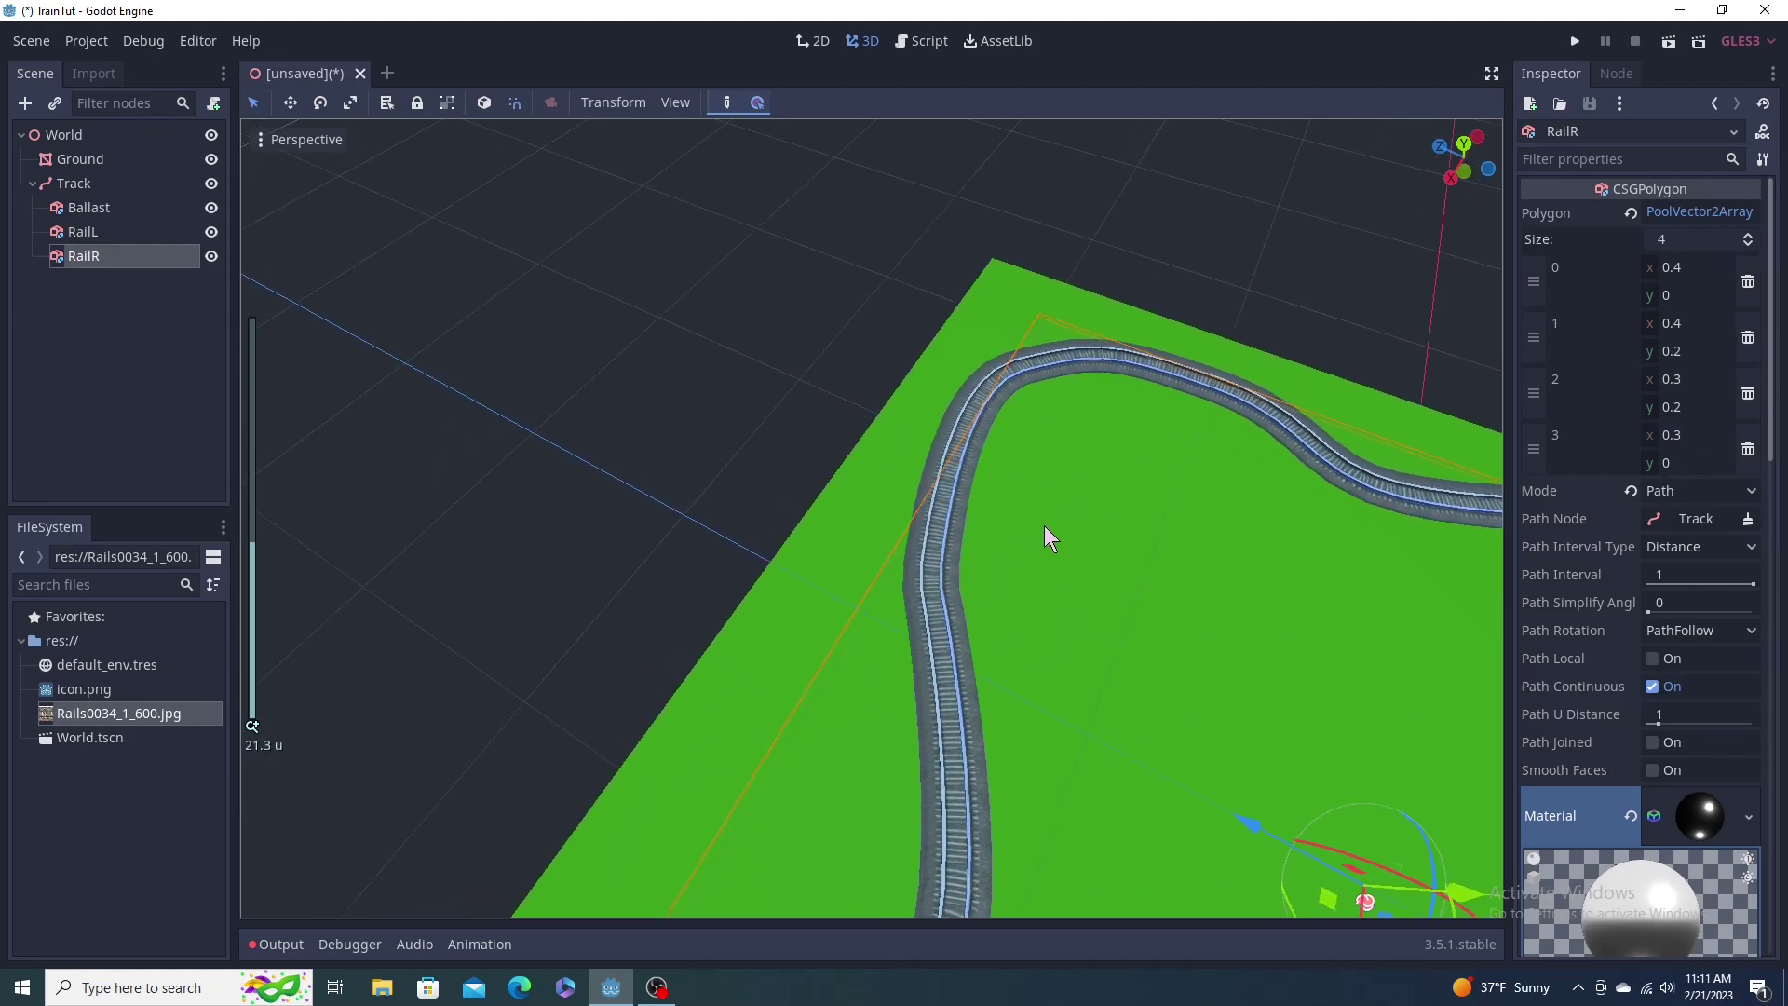
{"action": "middle_click_drag", "start_coordinate": [1047, 526], "coordinate": [830, 314]}
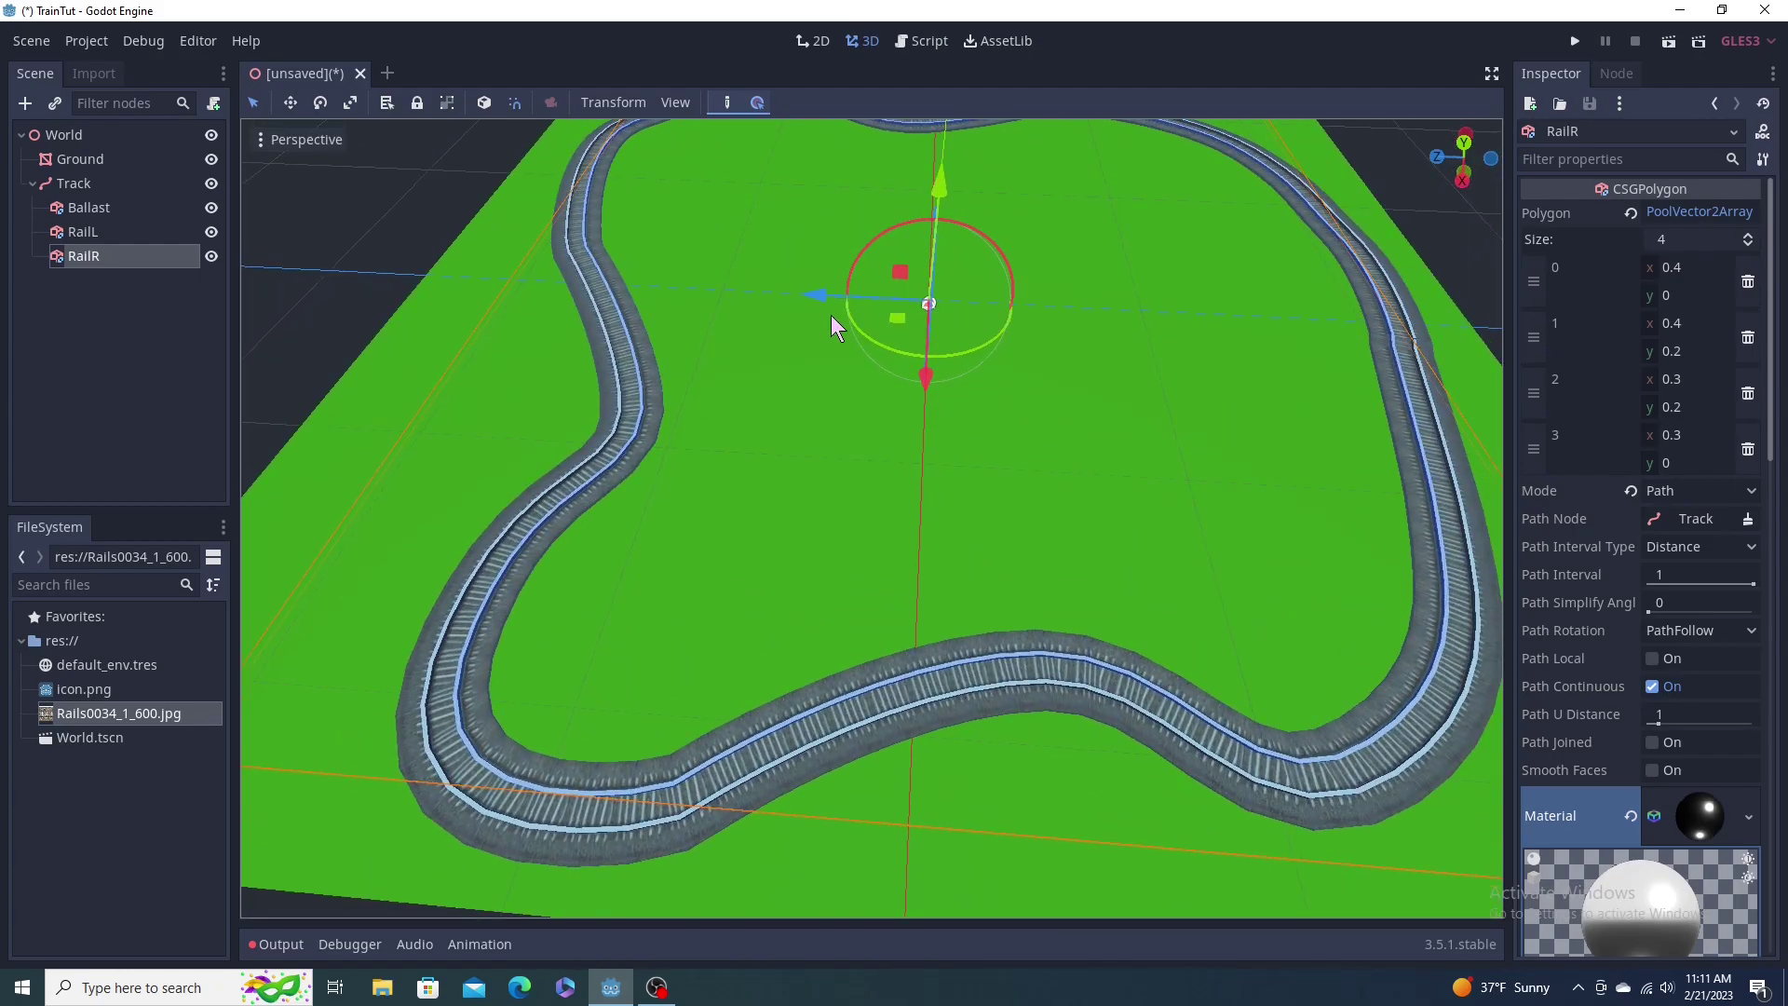
{"action": "scroll", "coordinate": [831, 315], "scroll_direction": "down", "scroll_amount": 2}
{"action": "scroll", "coordinate": [830, 315], "scroll_direction": "up", "scroll_amount": 2}
{"action": "scroll", "coordinate": [1403, 739], "scroll_direction": "up", "scroll_amount": 4}
{"action": "scroll", "coordinate": [1403, 740], "scroll_direction": "down", "scroll_amount": 4}
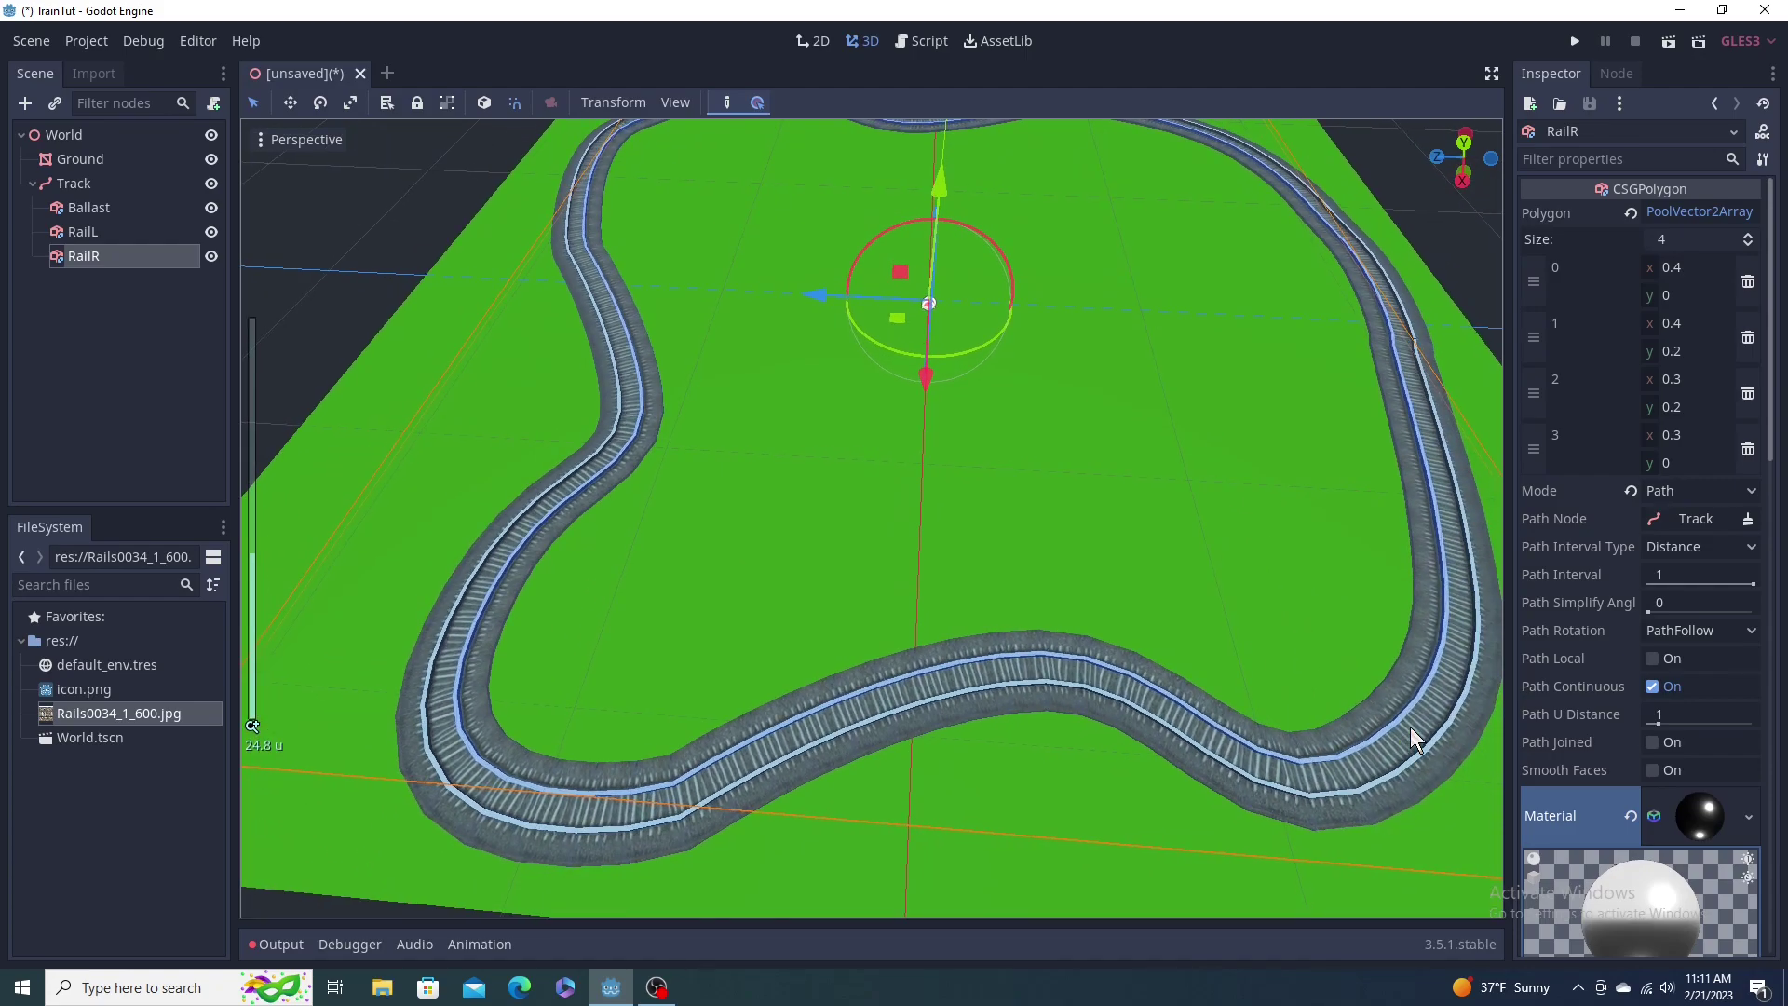
{"action": "scroll", "coordinate": [1410, 727], "scroll_direction": "up", "scroll_amount": 2}
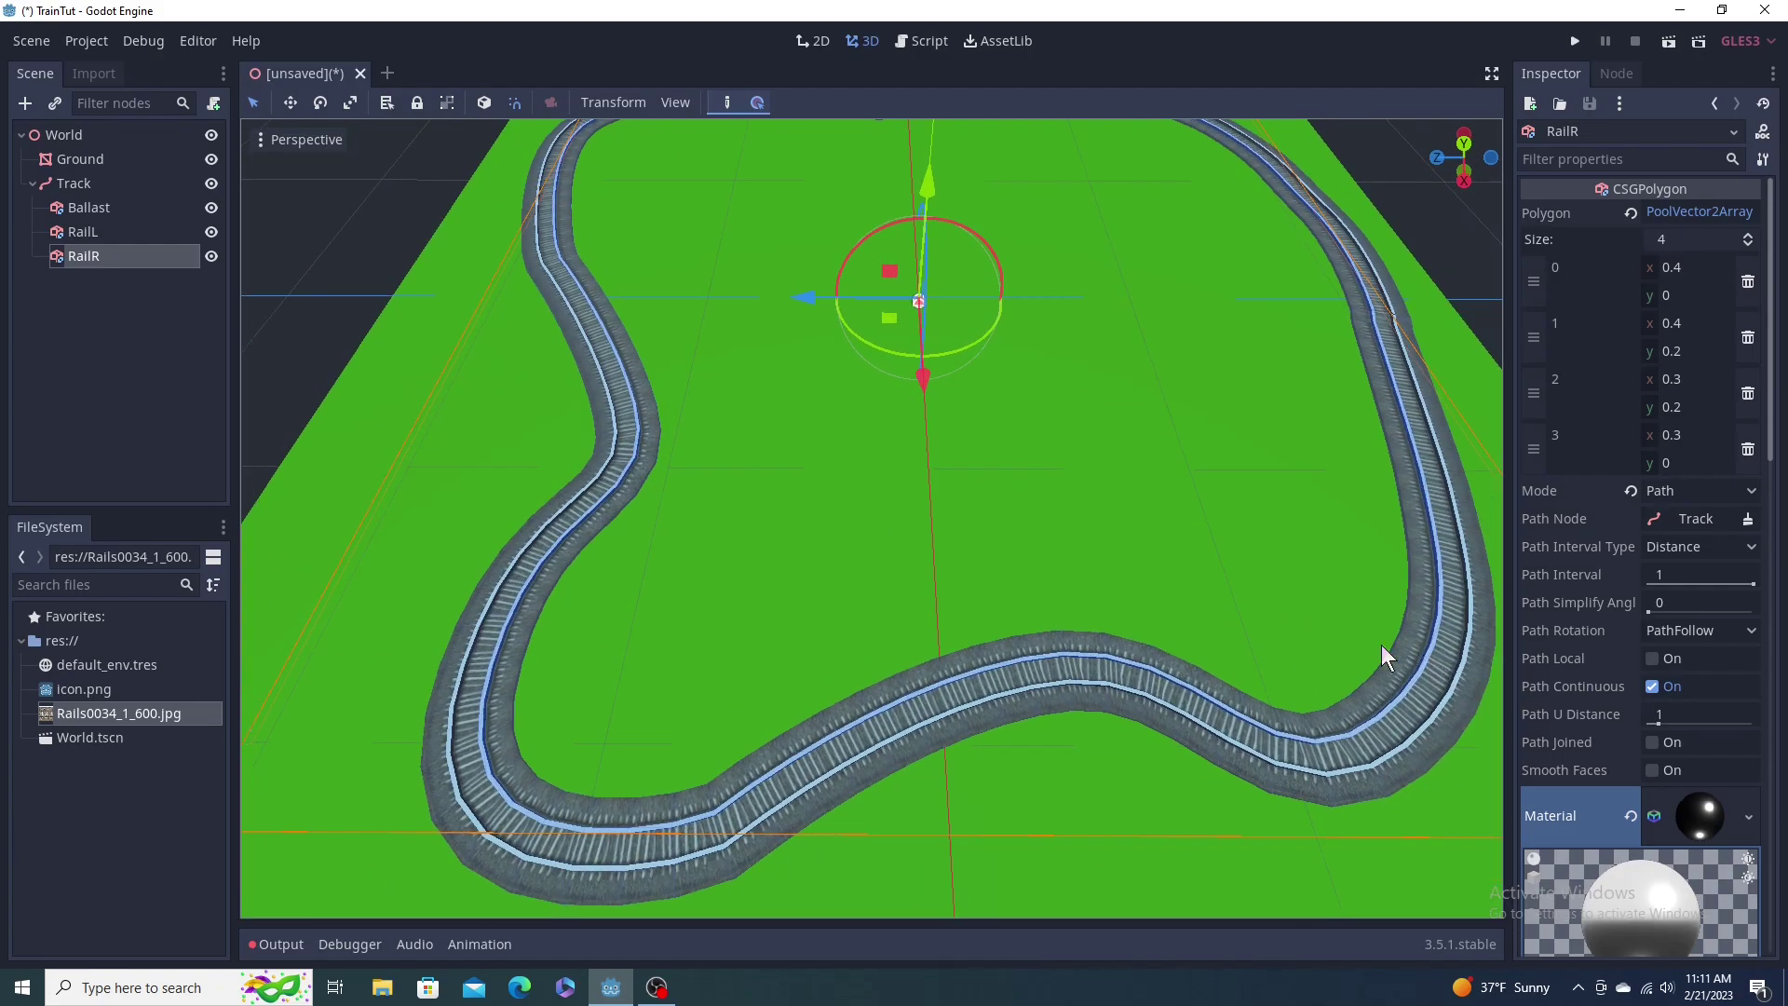
Step: Frame the loop, view it low and top-down, then start saving as World.tscn
{"action": "middle_click_drag", "start_coordinate": [1382, 644], "coordinate": [1164, 633]}
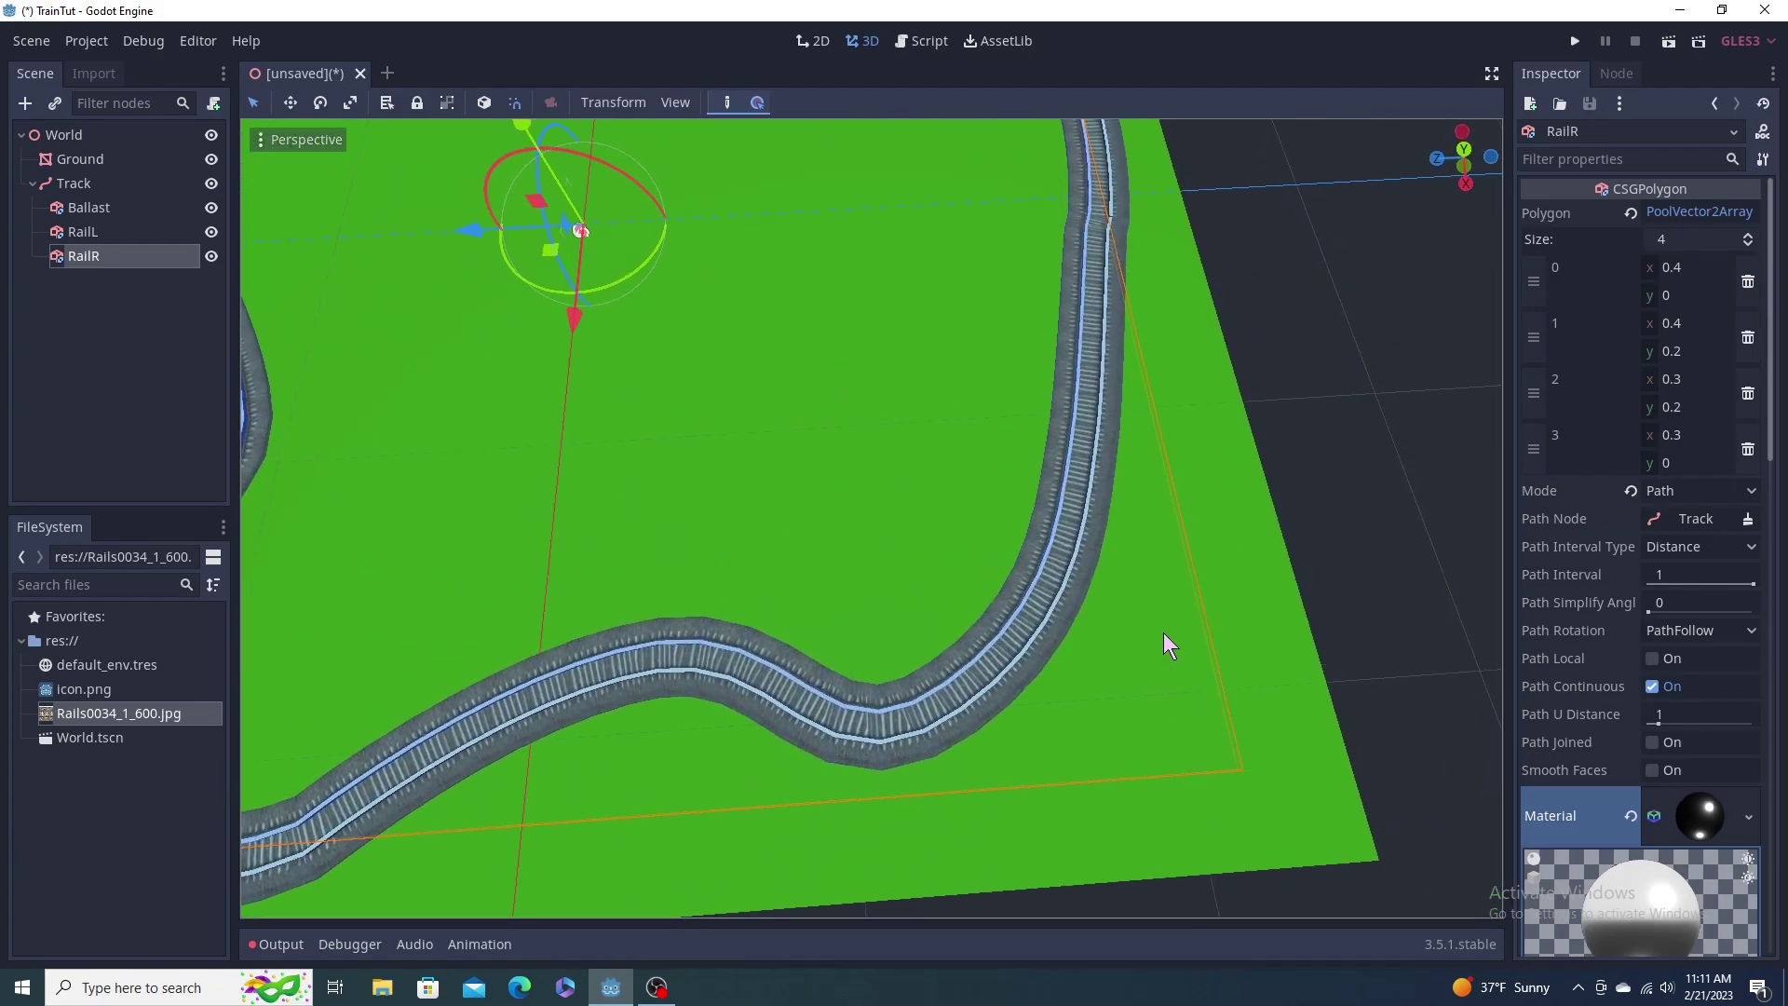
{"action": "scroll", "coordinate": [1164, 634], "scroll_direction": "up", "scroll_amount": 2}
{"action": "key", "text": "f"}
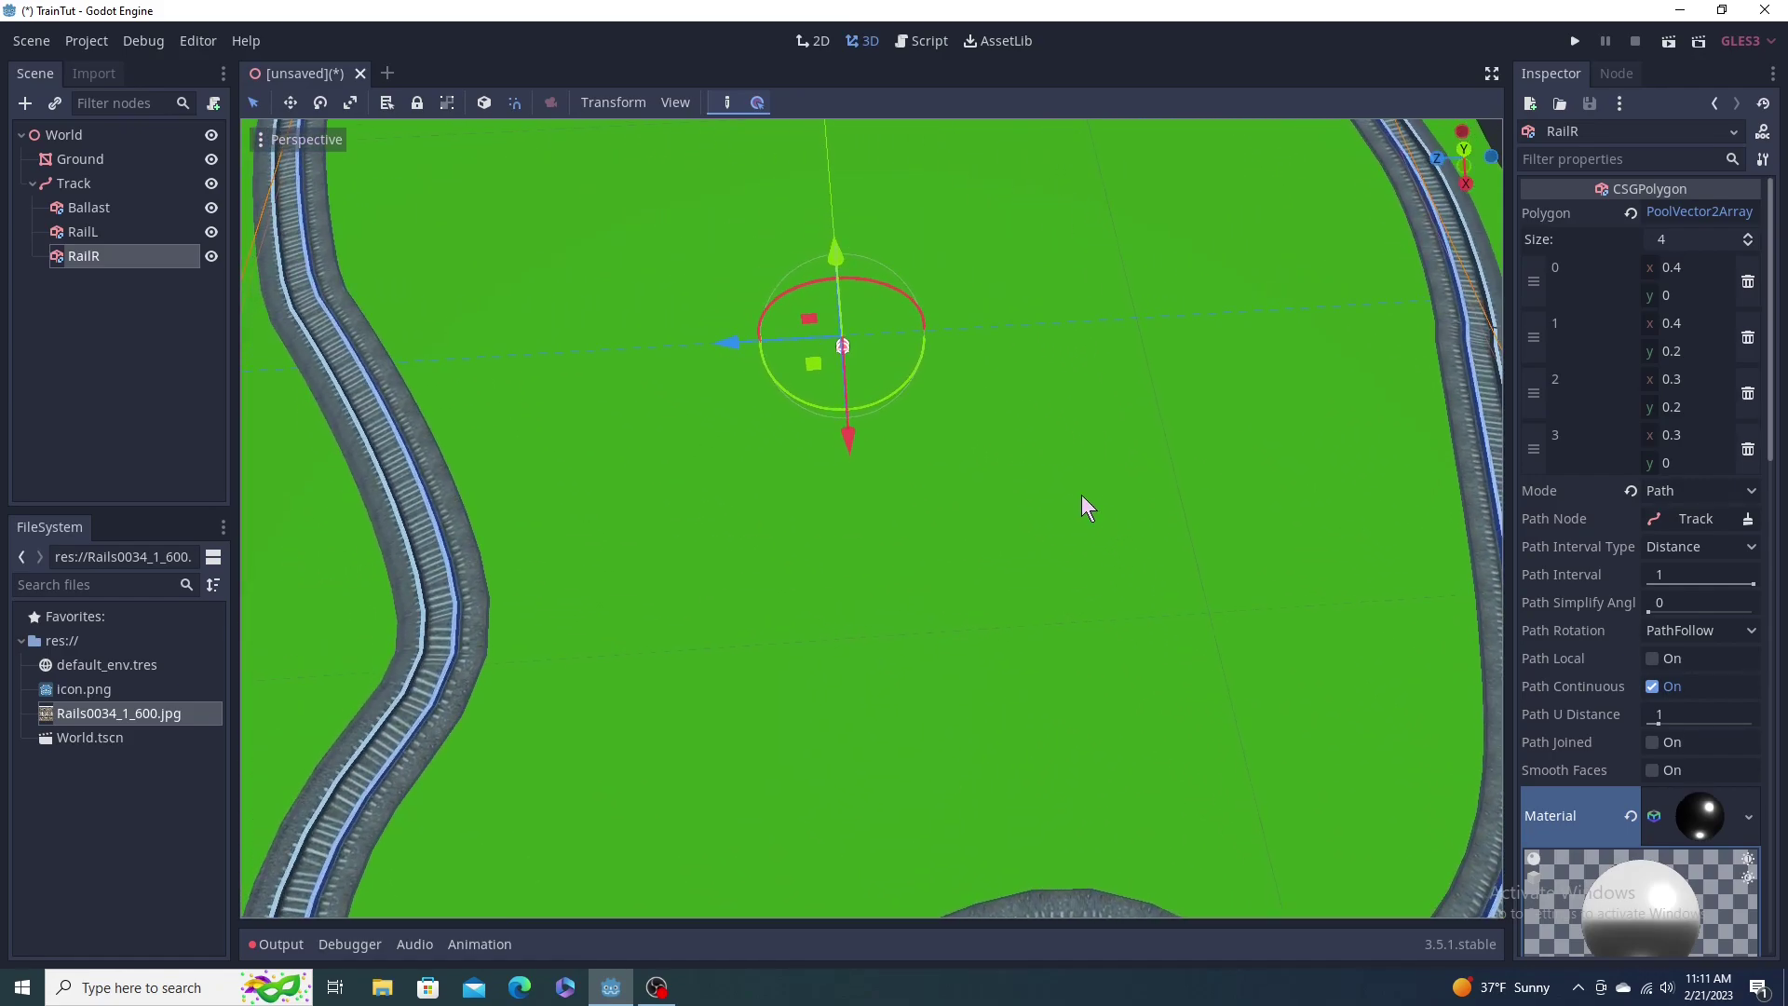
{"action": "scroll", "coordinate": [1071, 486], "scroll_direction": "down", "scroll_amount": 6}
{"action": "middle_click_drag", "start_coordinate": [1008, 481], "coordinate": [1108, 338]}
{"action": "scroll", "coordinate": [1117, 332], "scroll_direction": "up", "scroll_amount": 4}
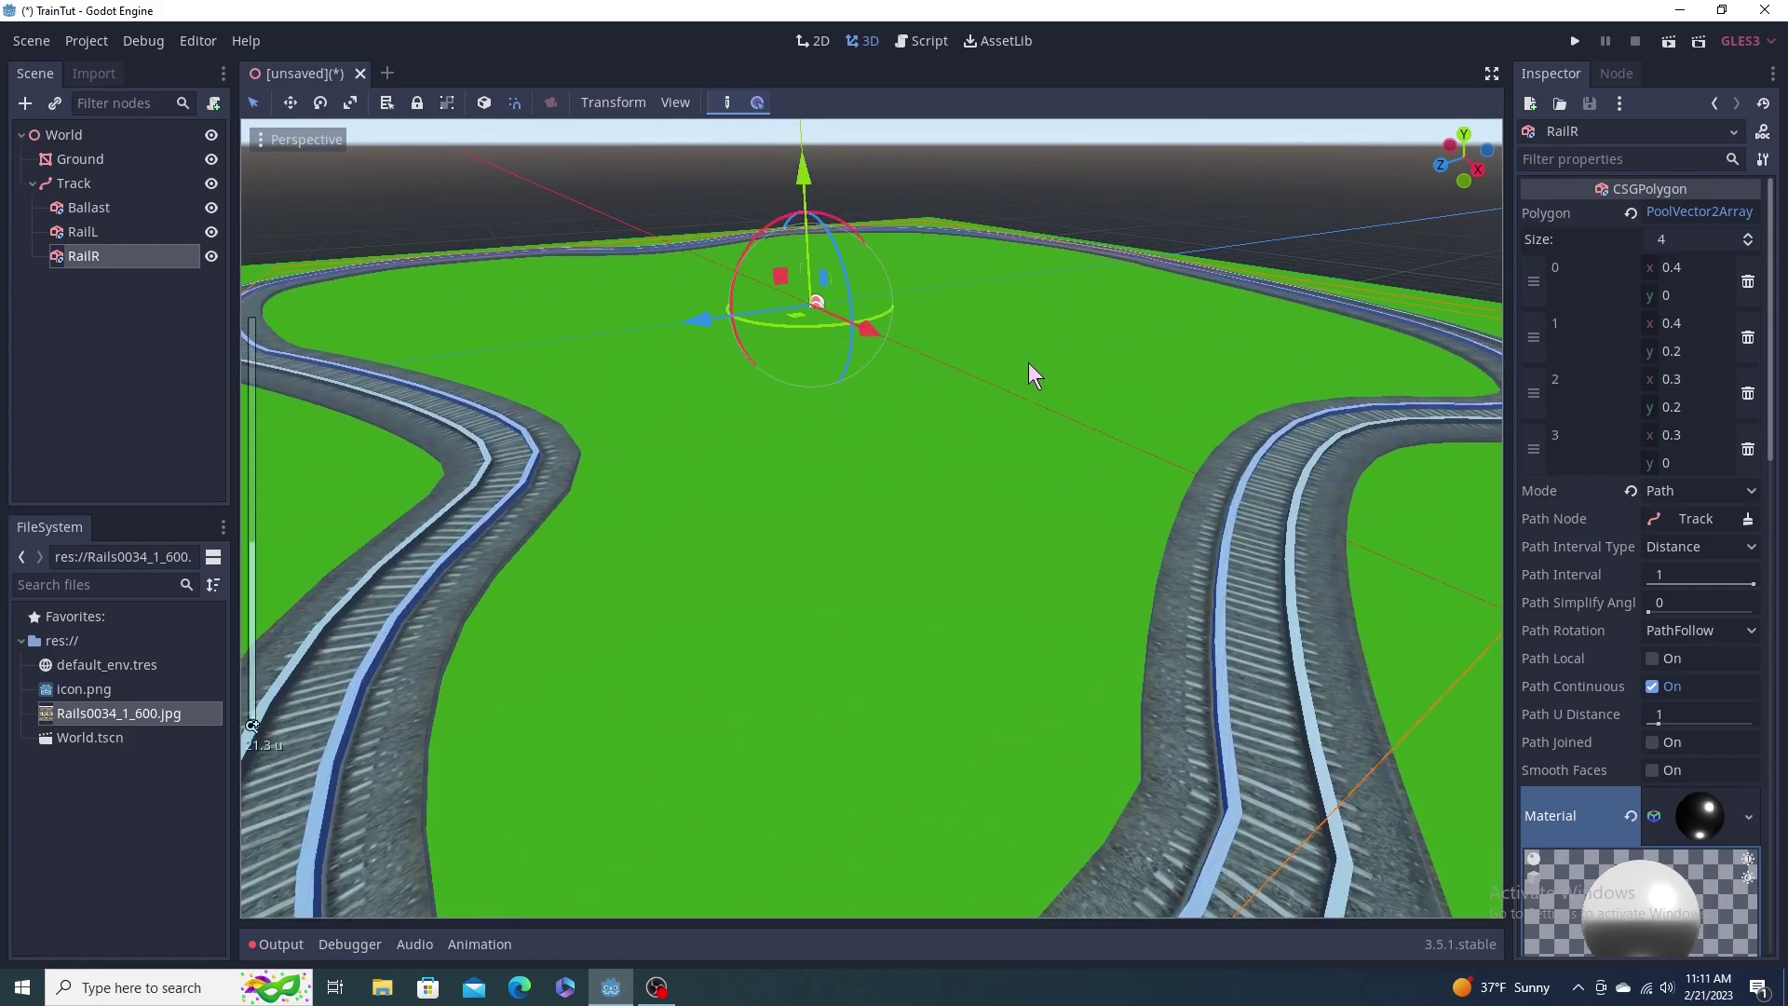
{"action": "scroll", "coordinate": [1020, 372], "scroll_direction": "down", "scroll_amount": 4}
{"action": "middle_click_drag", "start_coordinate": [969, 431], "coordinate": [918, 539]}
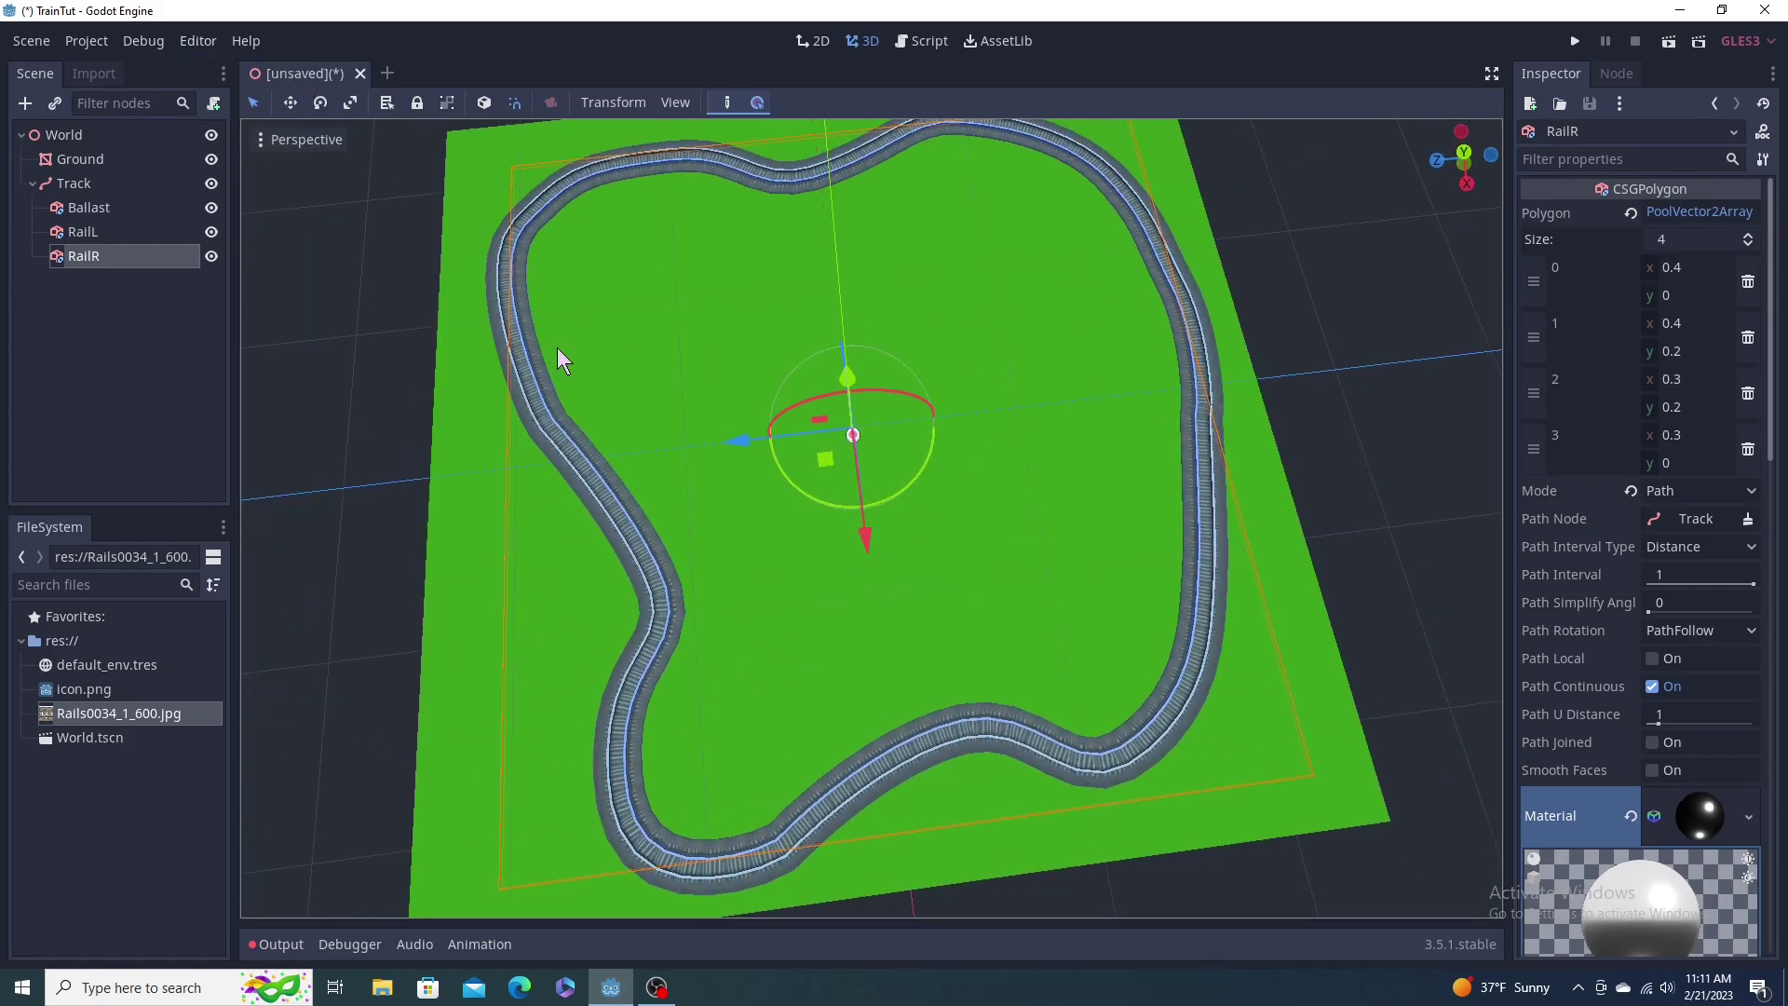
{"action": "key", "text": "ctrl+s"}
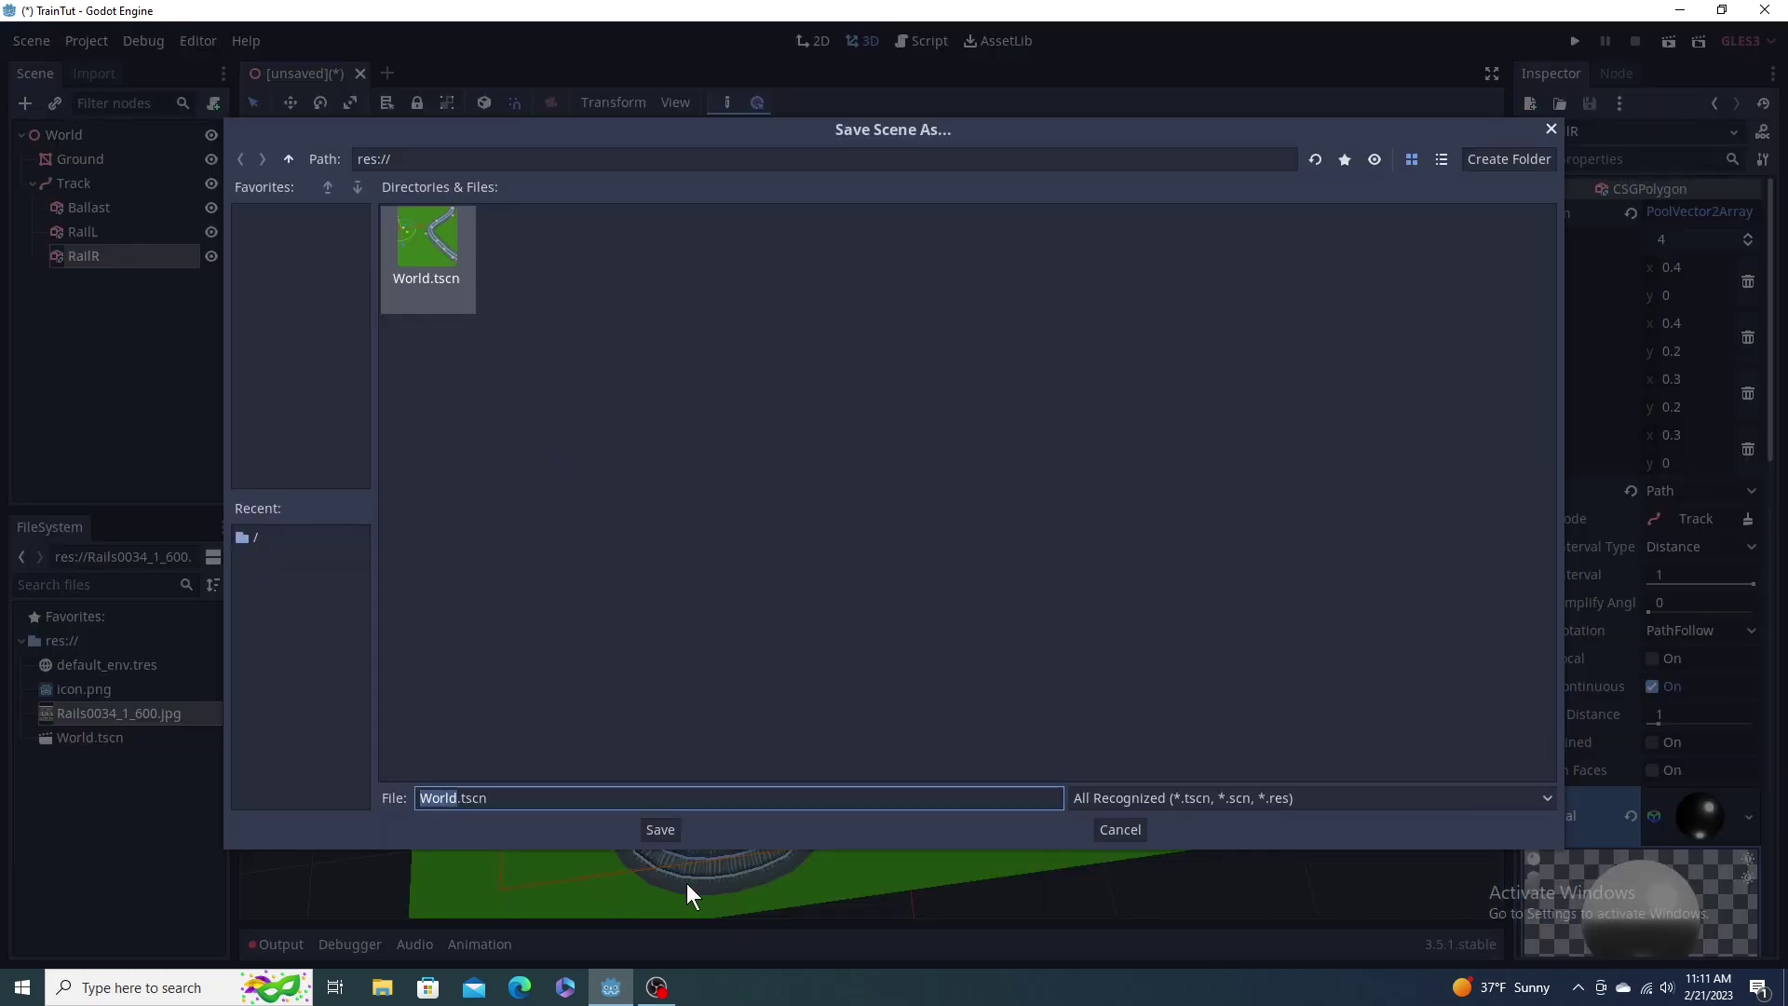